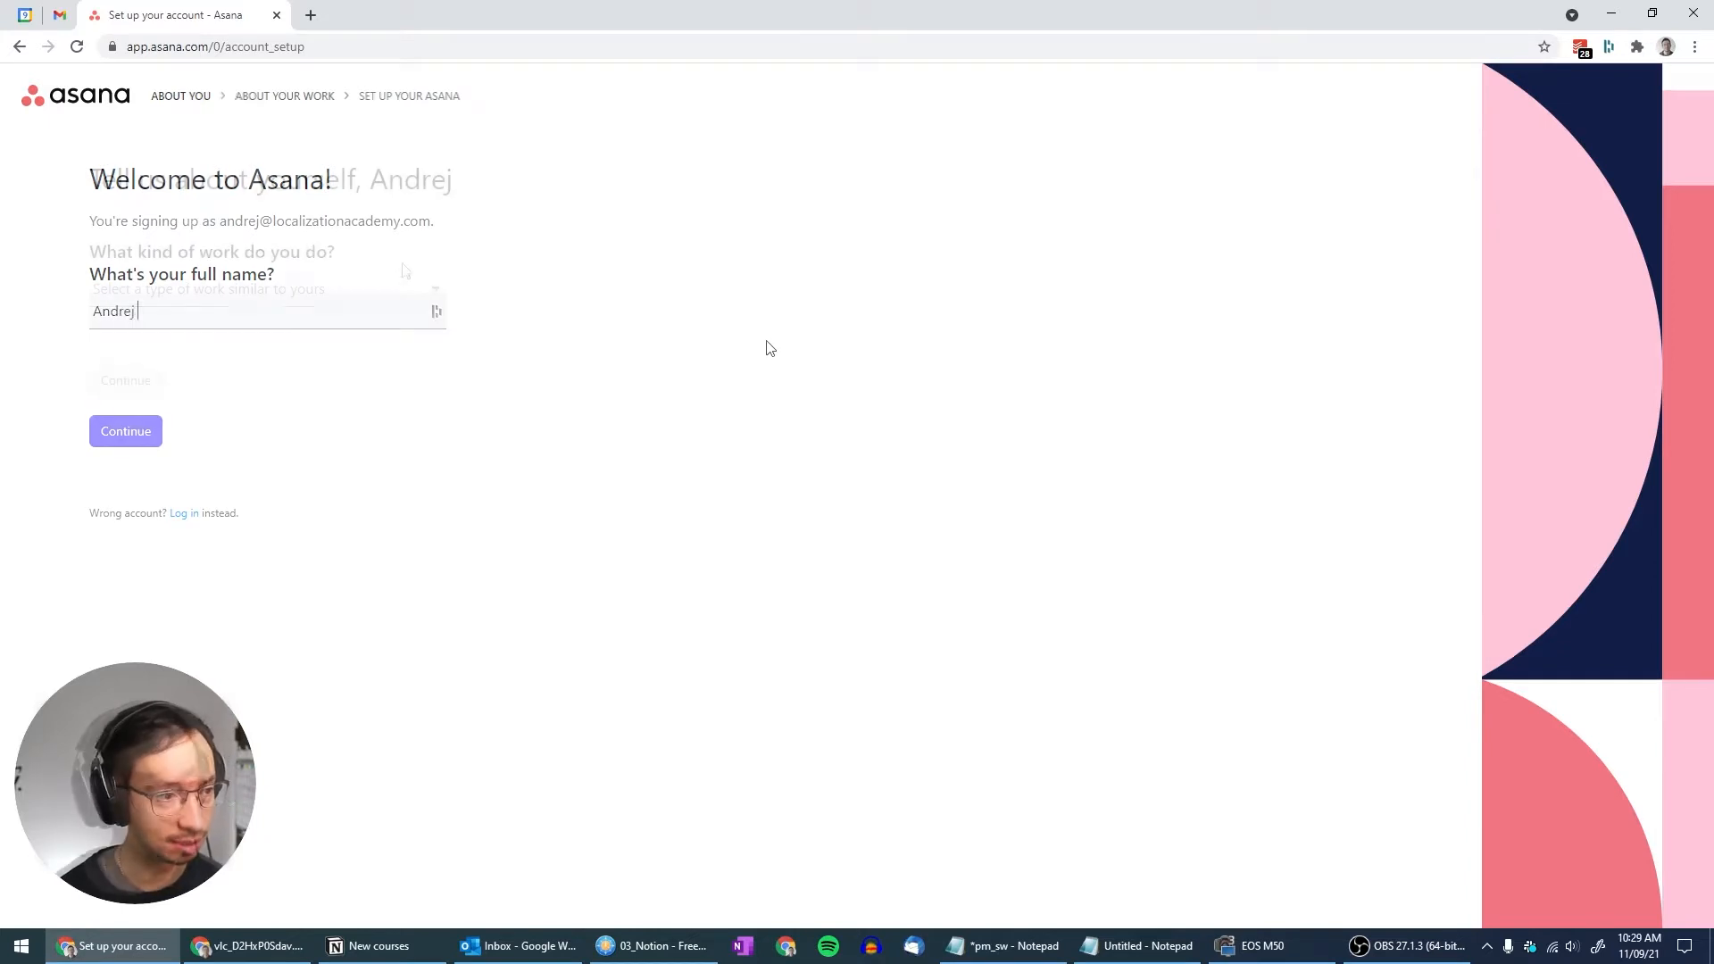
Confirm the name, choose project and process management as the objective, and name the project 'Project A'
left_click(433, 293)
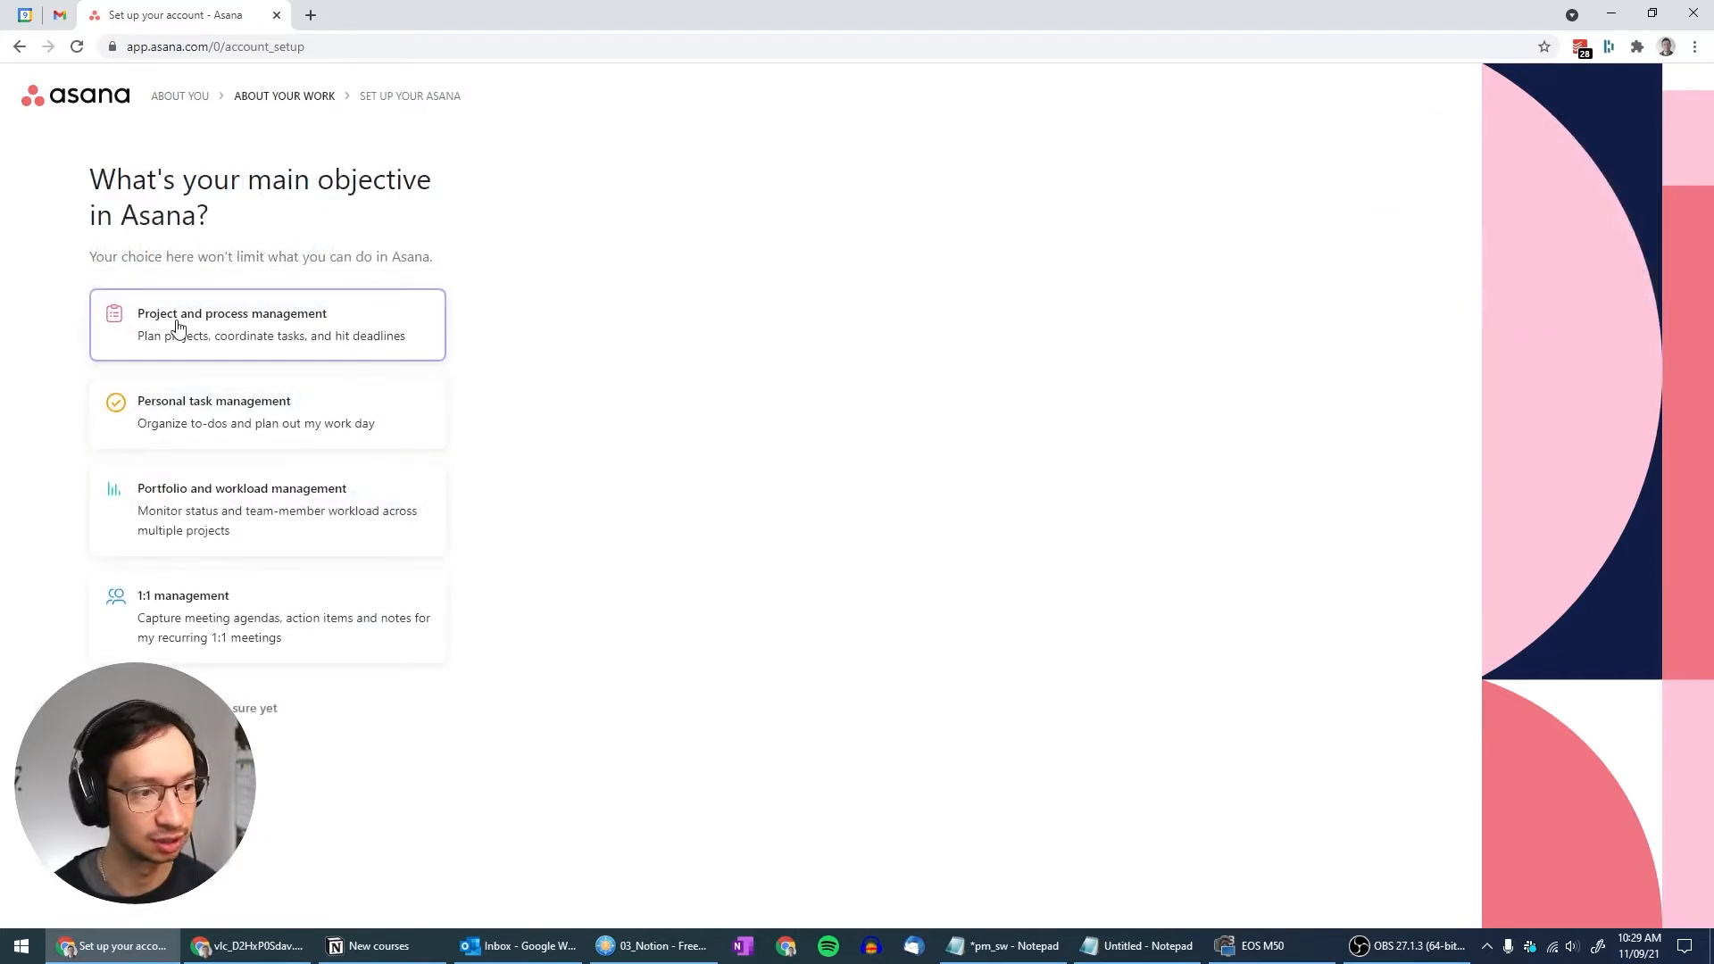
left_click(177, 327)
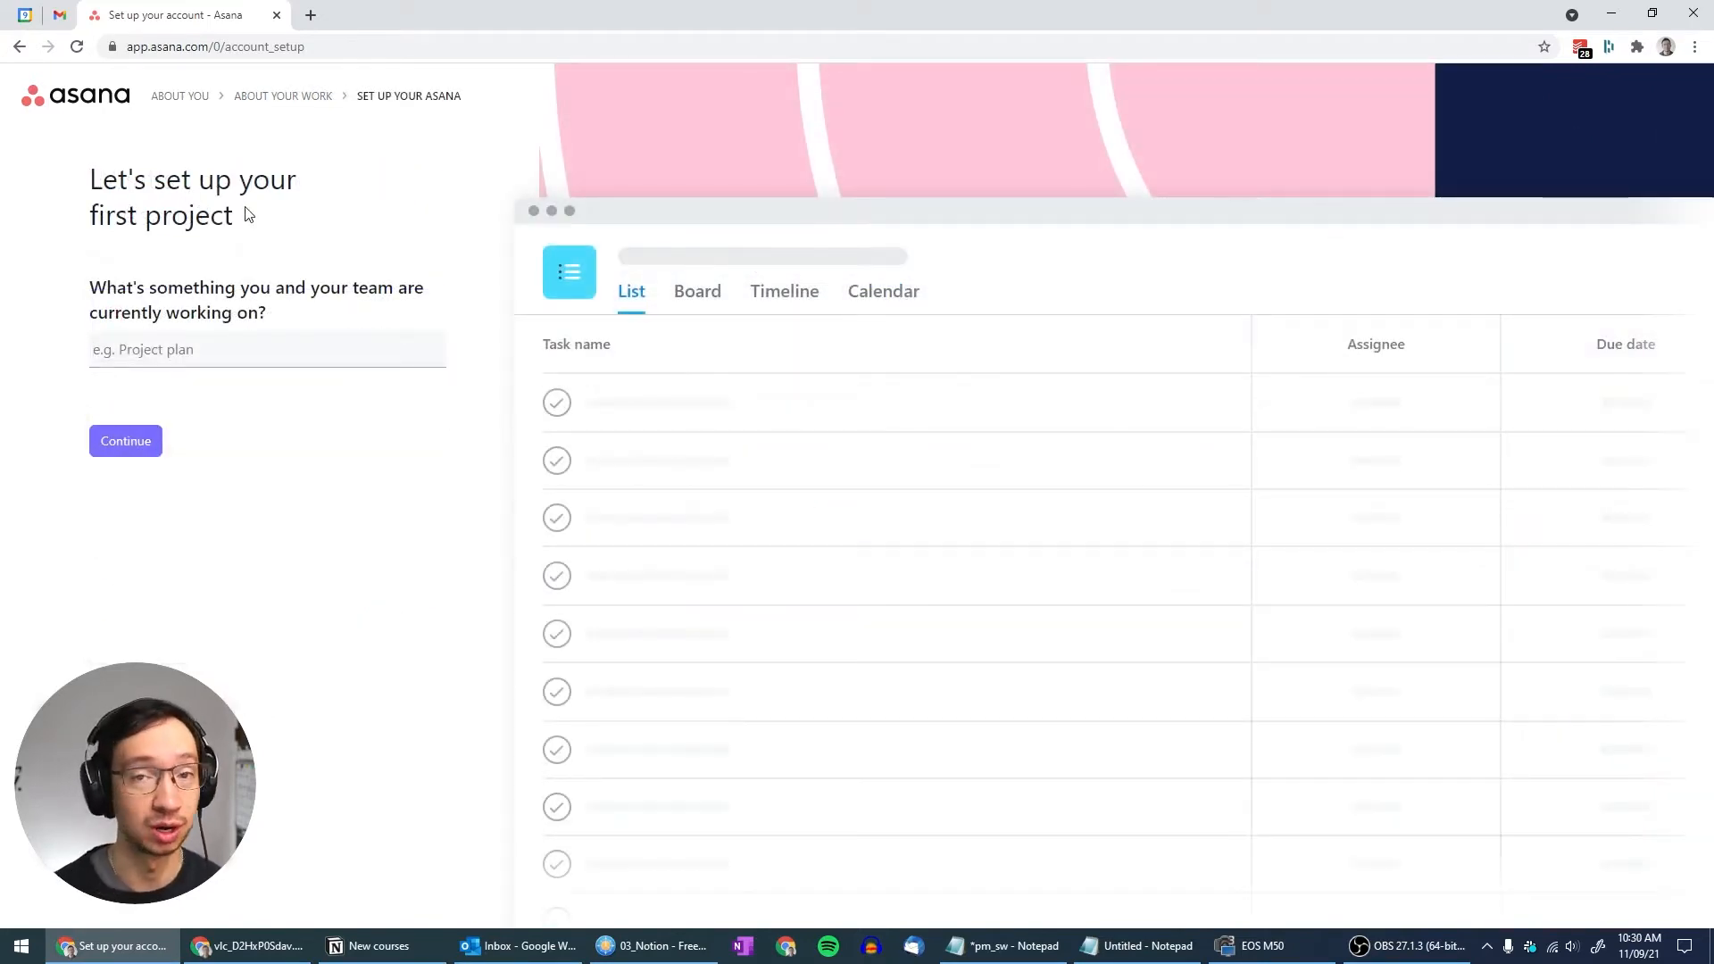
type("Project A")
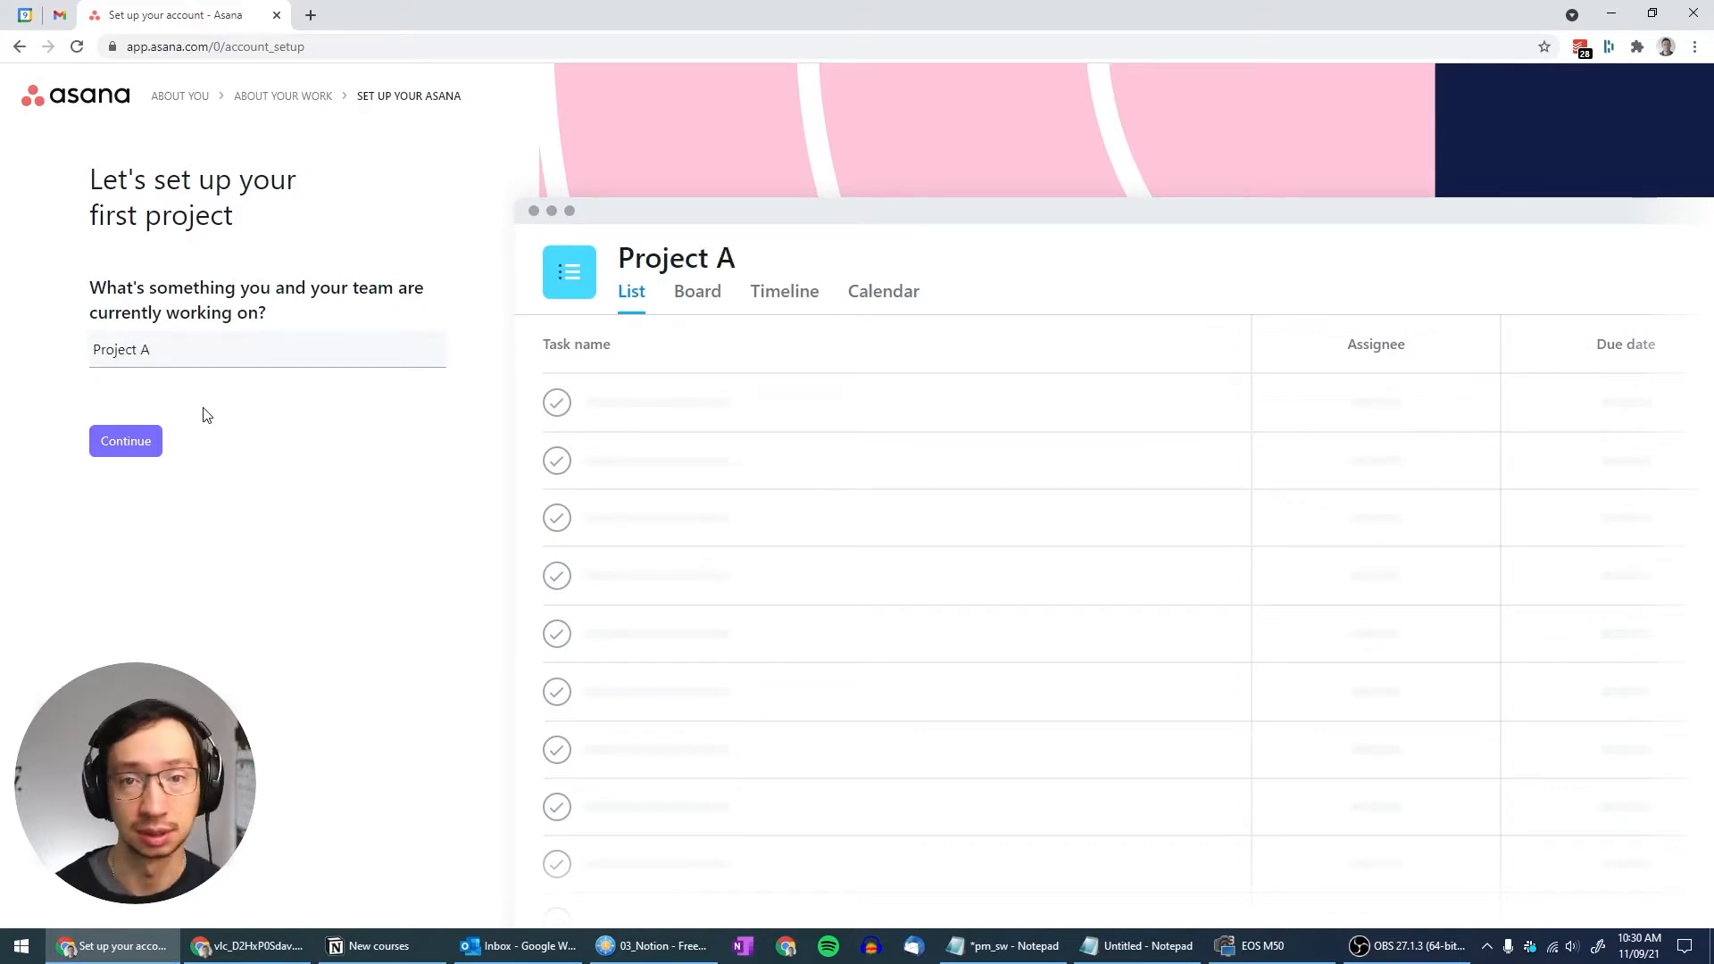
Add the tasks 'Translation - 30k', 'Review - 40 hrs' and 'Delivery' to Project A
left_click(116, 445)
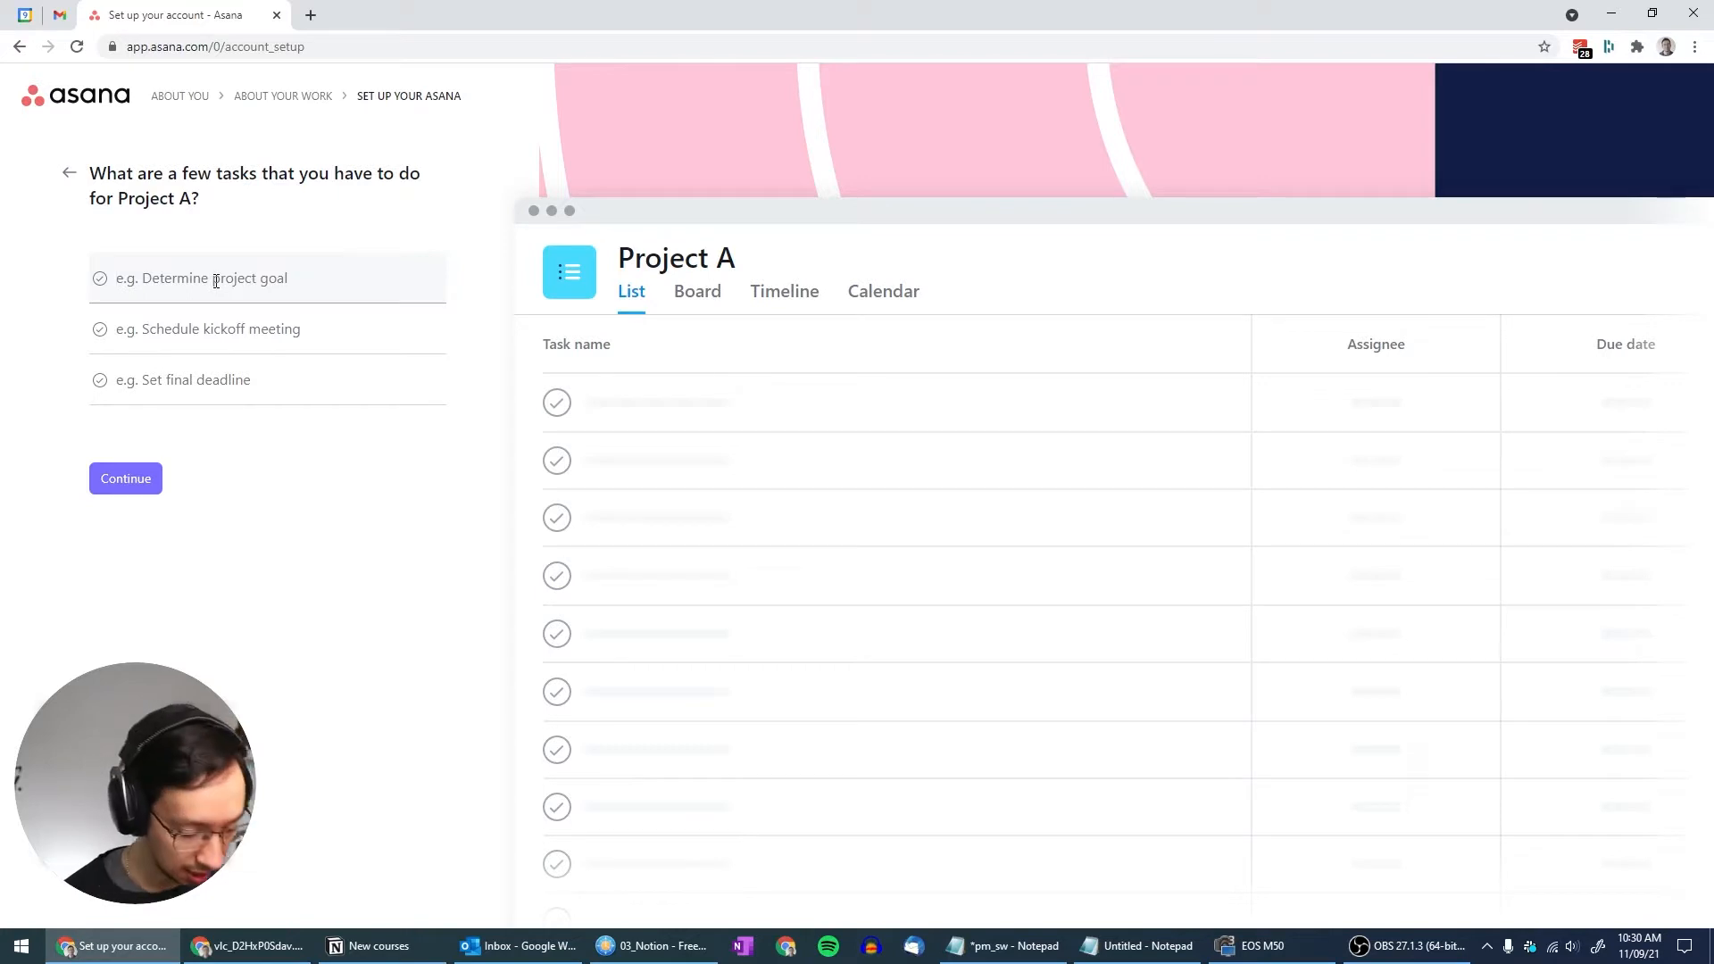
type("Translation - 30k")
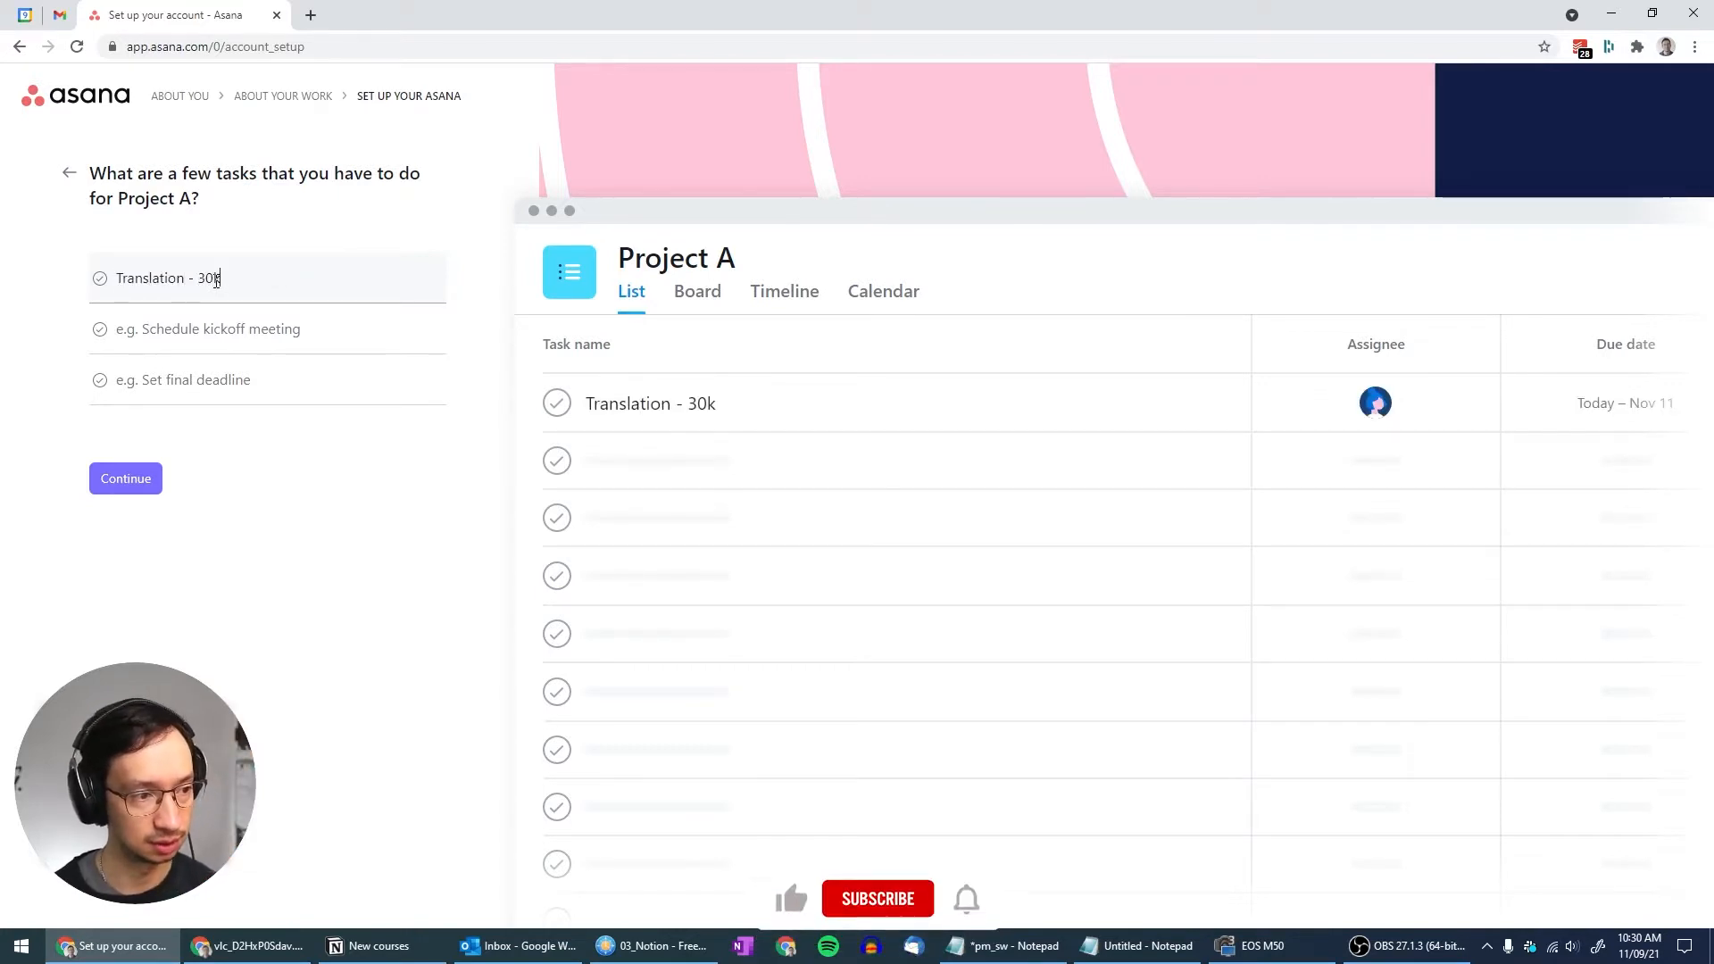
key("Tab")
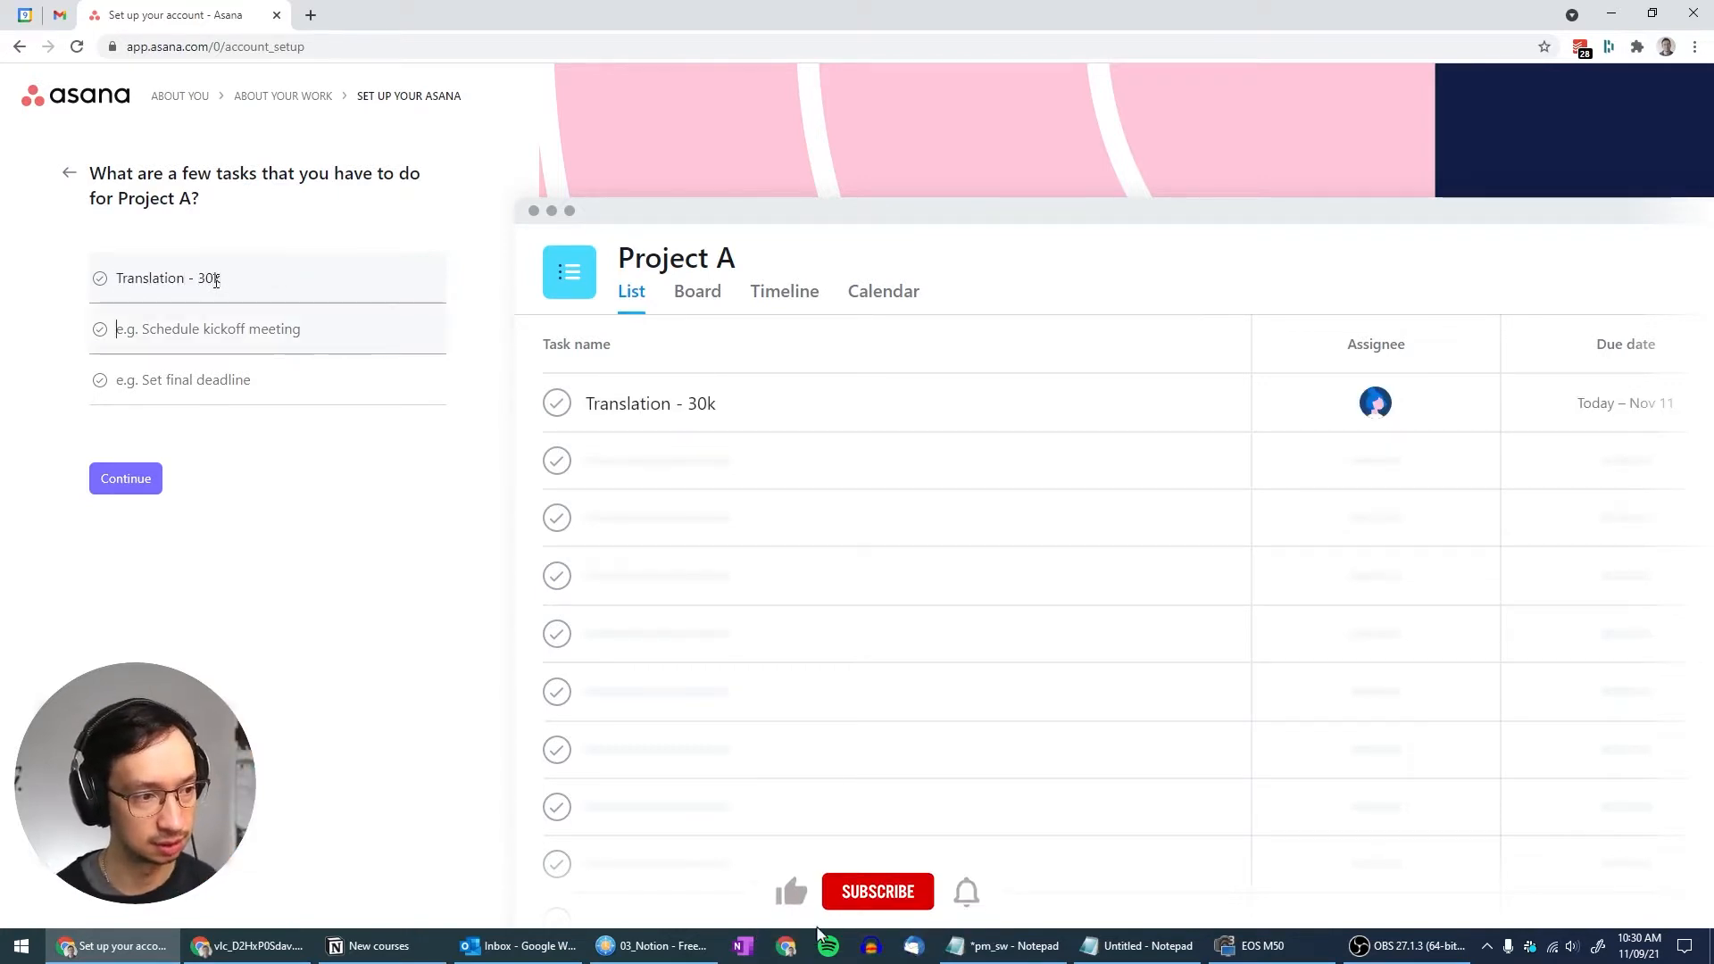
type("Review - 40 hrs")
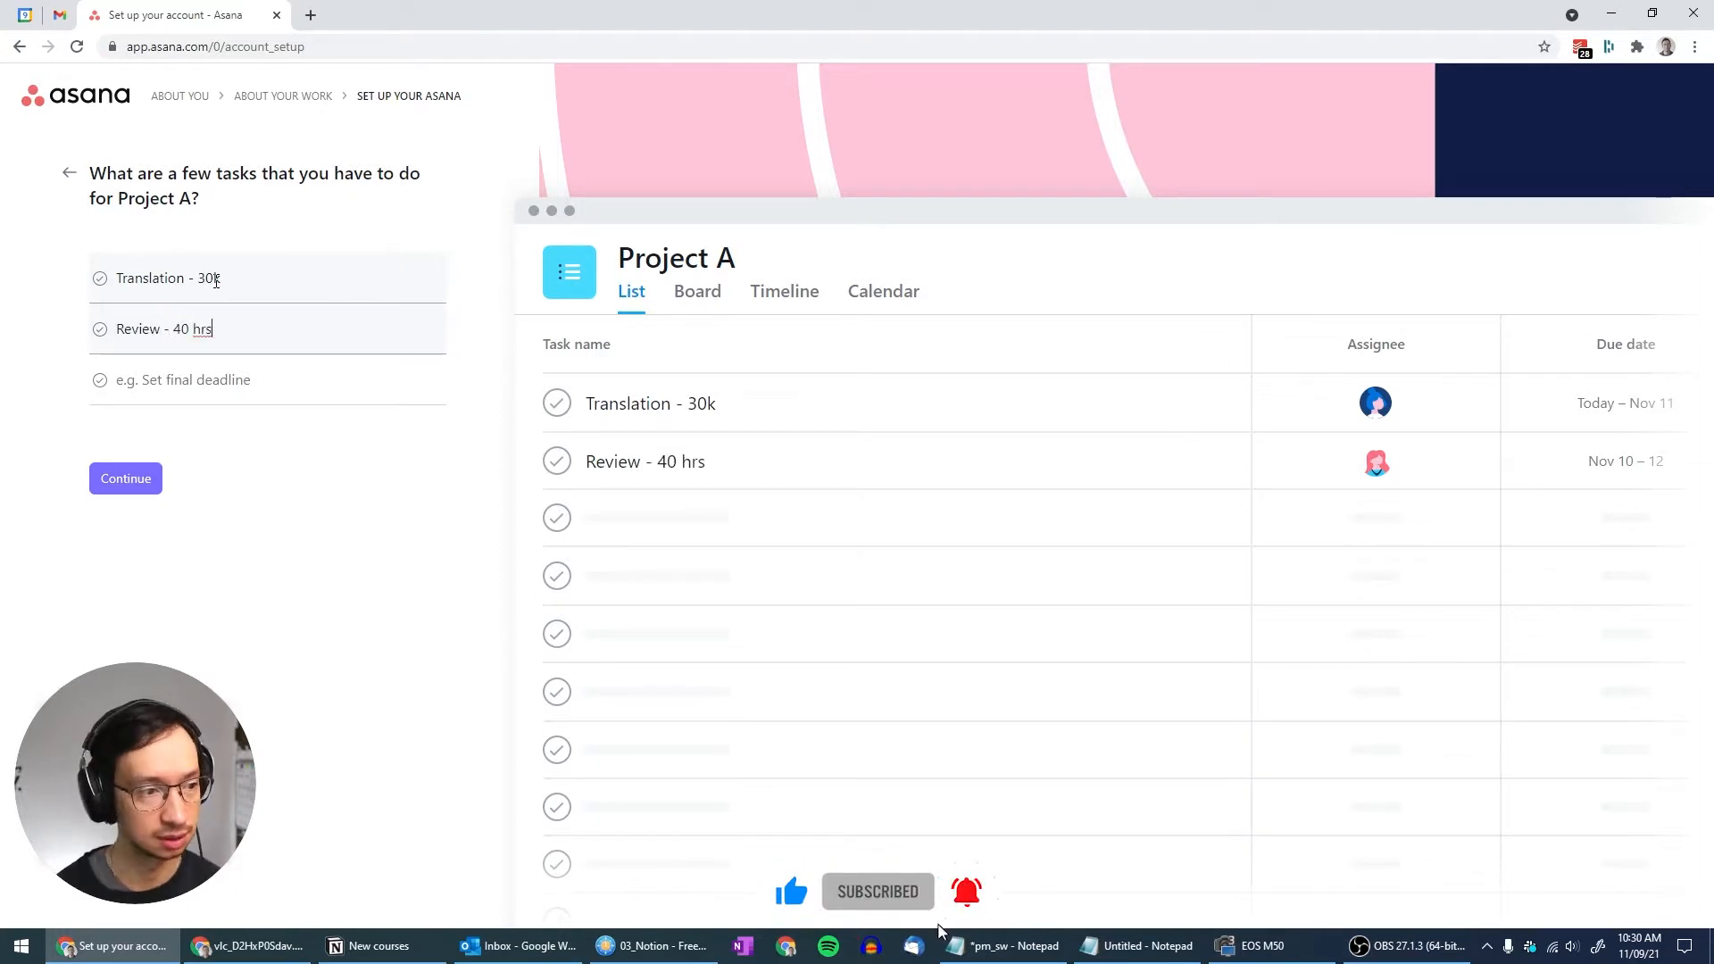
key("Tab")
type("Delivery")
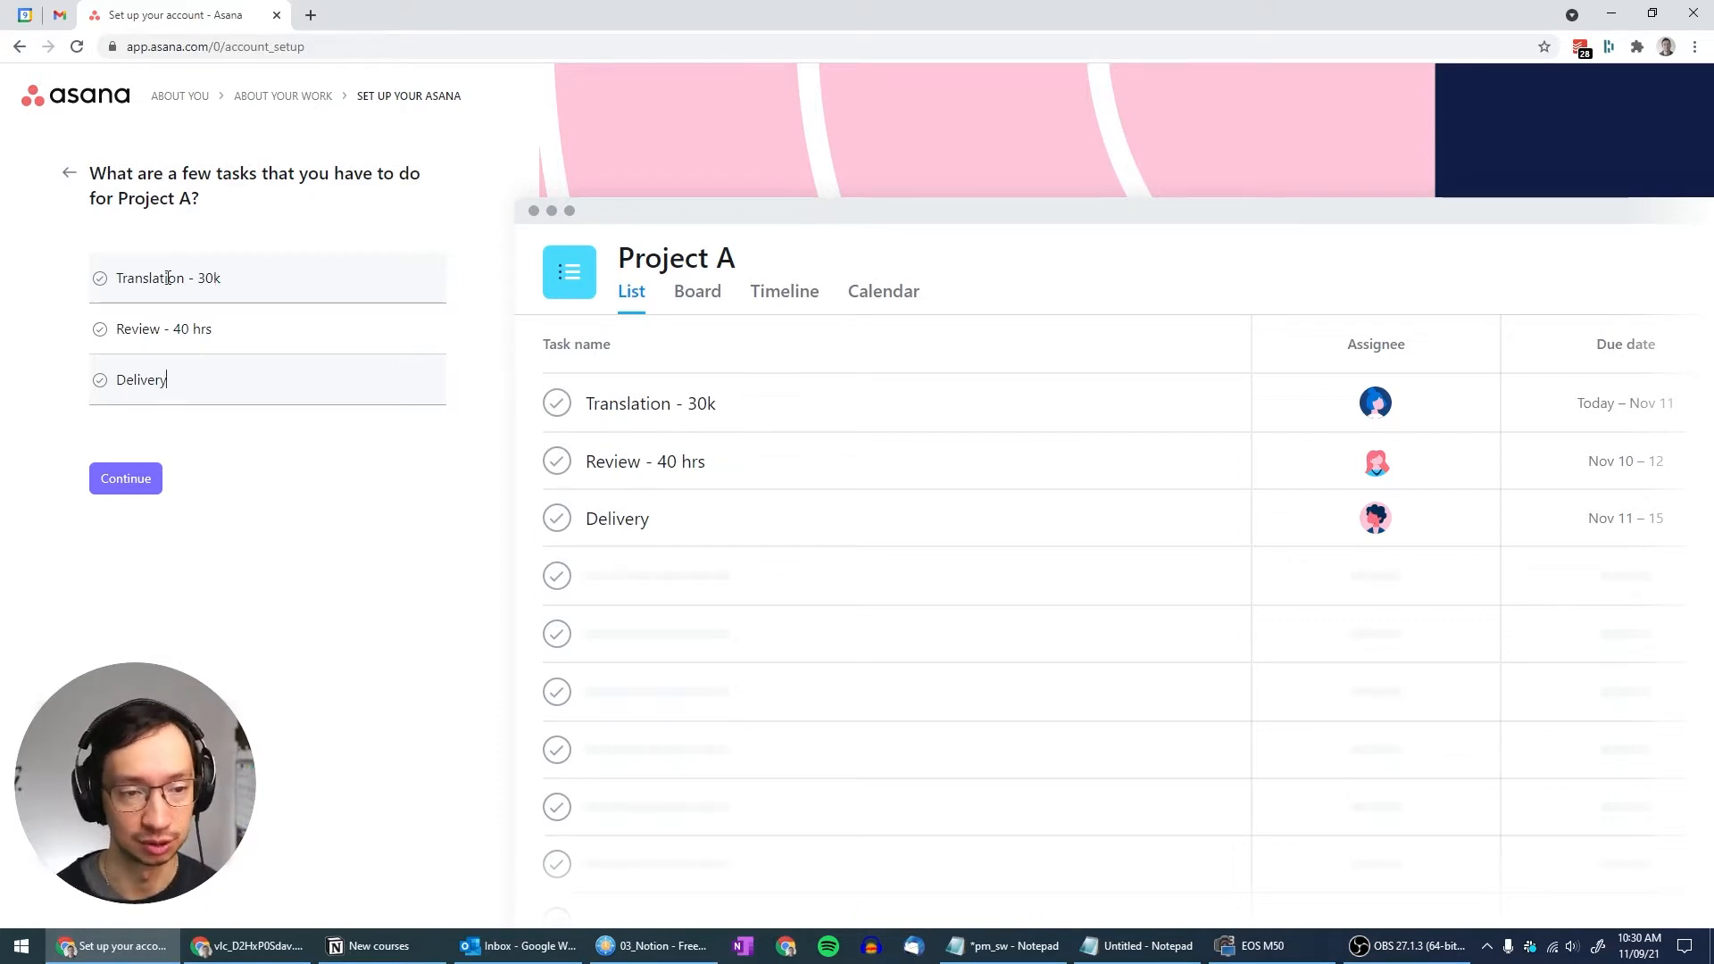
left_click(129, 482)
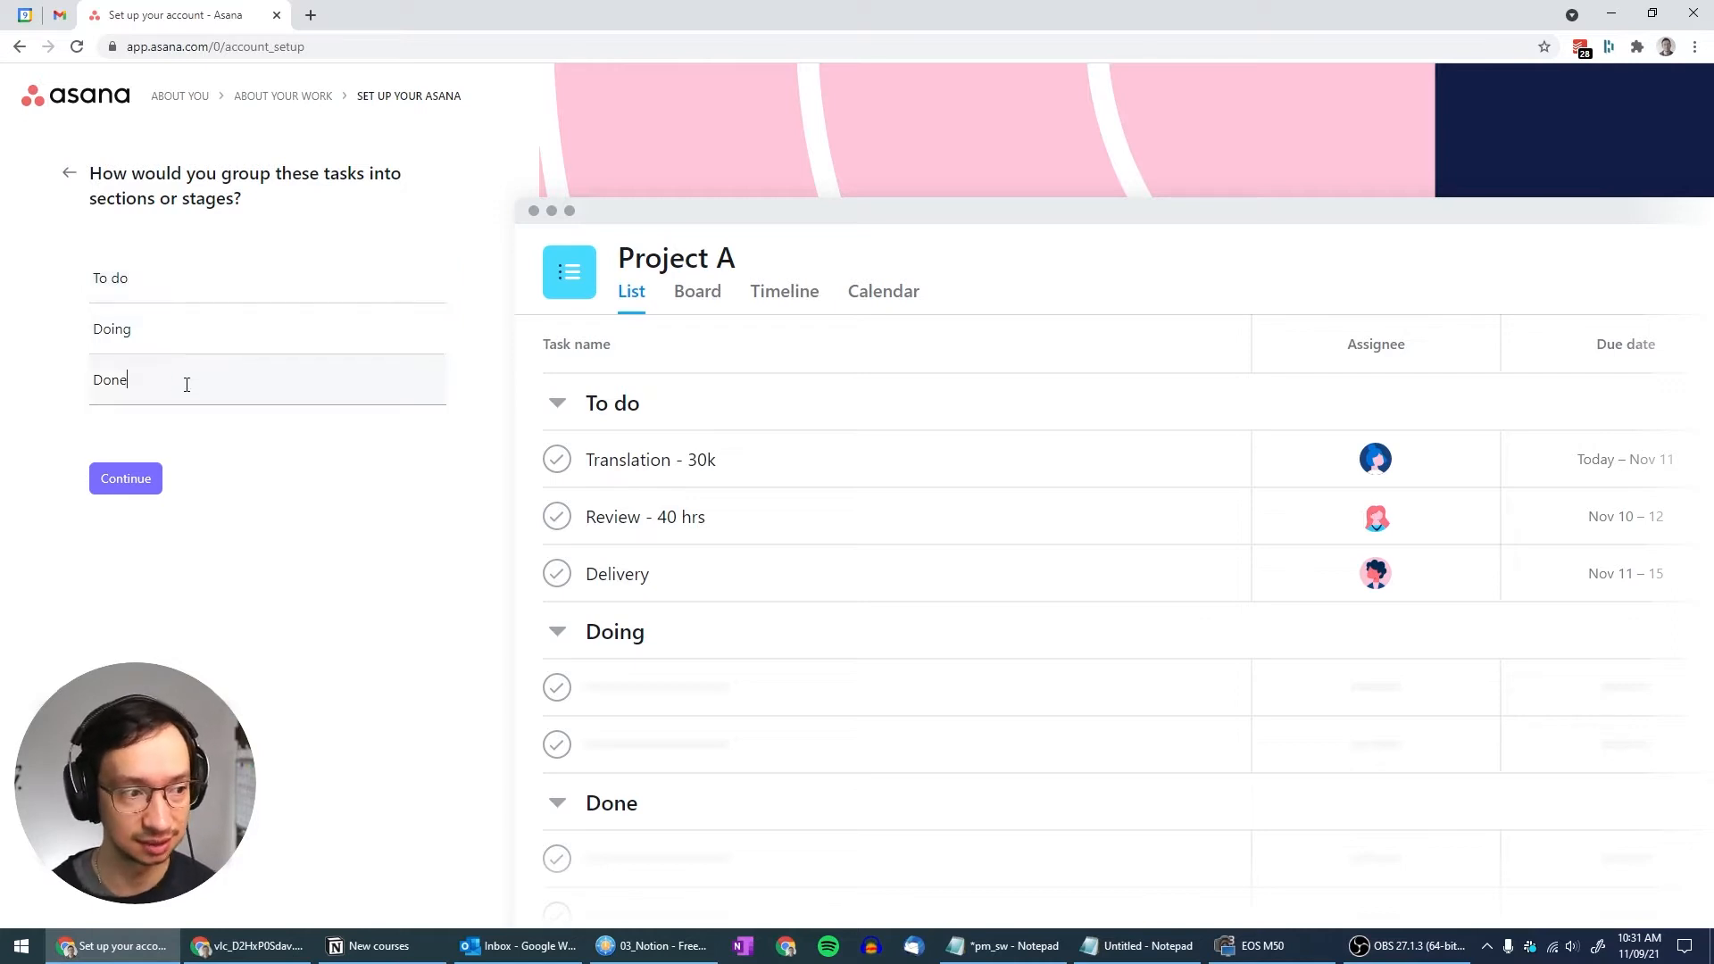
Delete the Done and Doing sections and rename To do to 'All'
left_click_drag(184, 382, 56, 386)
key("BackSpace")
left_click_drag(149, 337, 39, 346)
key("BackSpace")
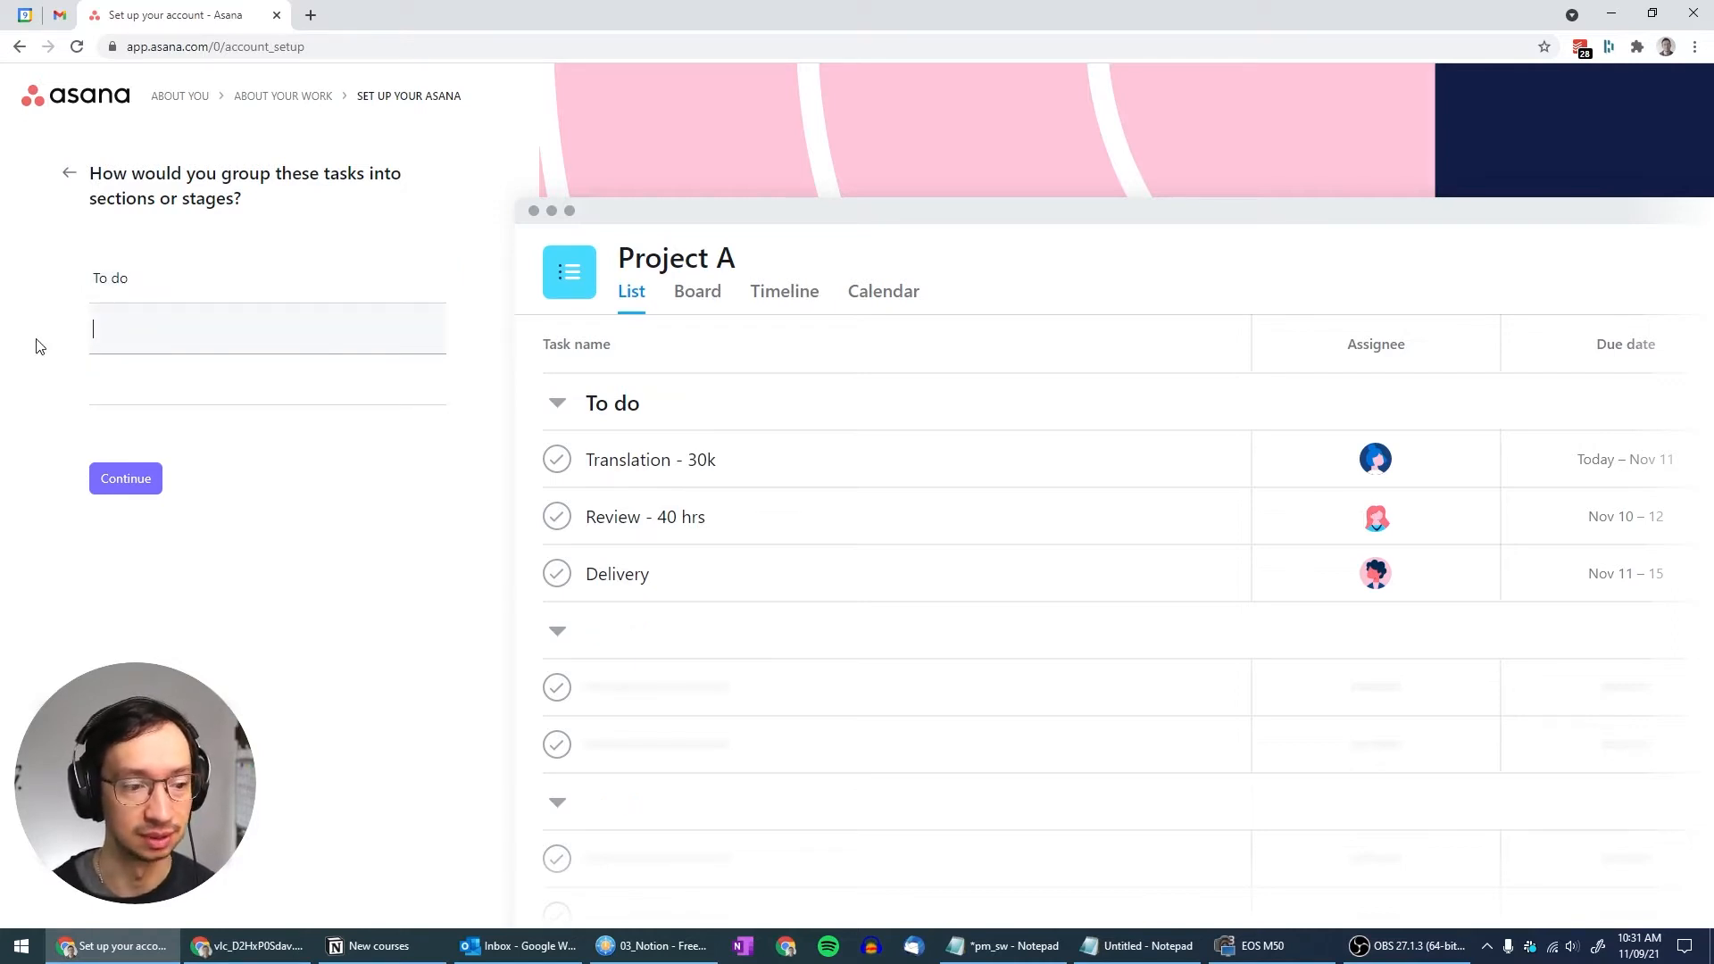
left_click_drag(171, 275, 5, 276)
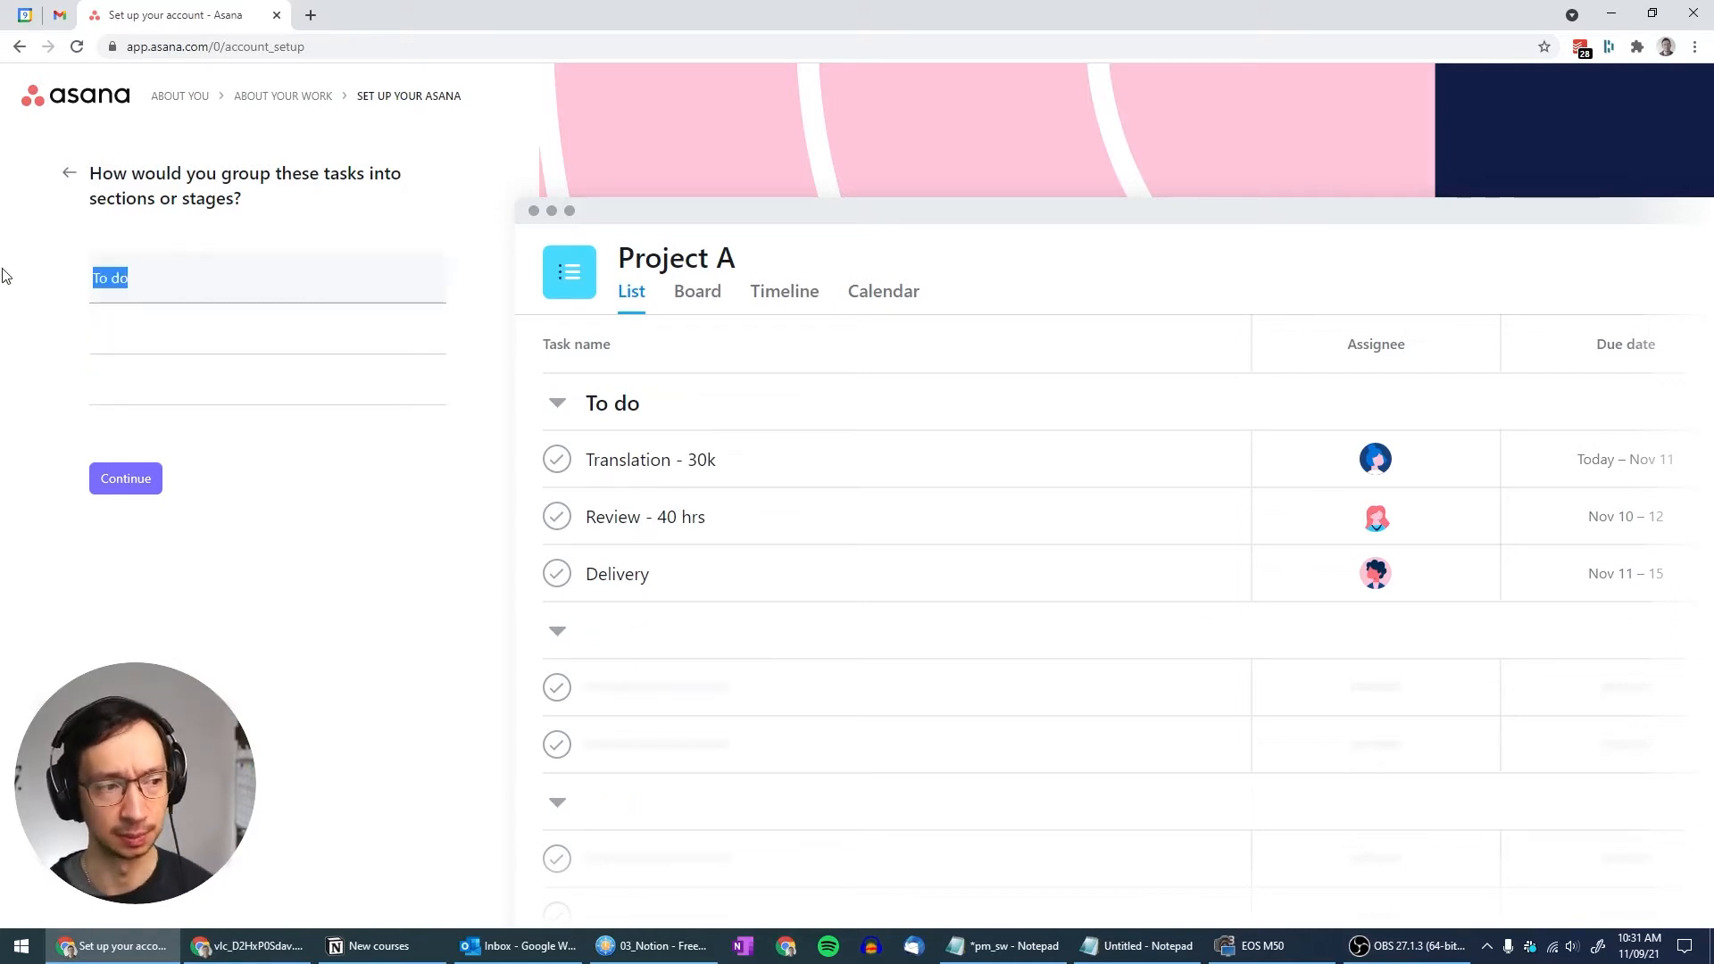
type("All")
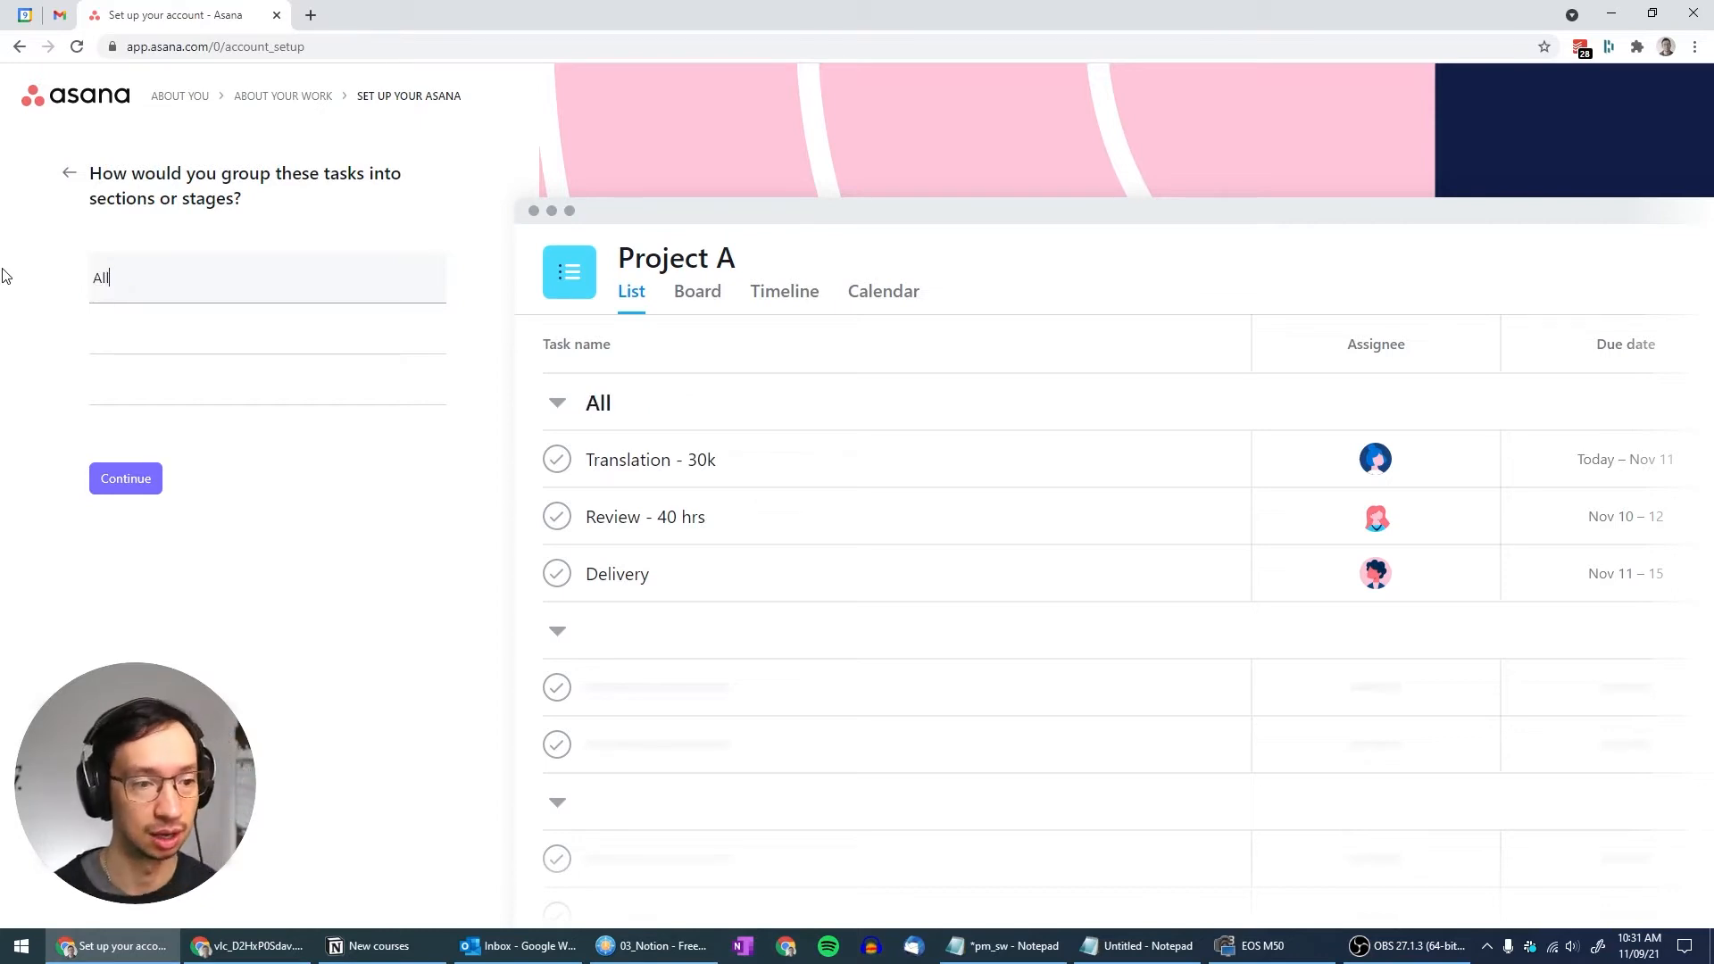
left_click(126, 489)
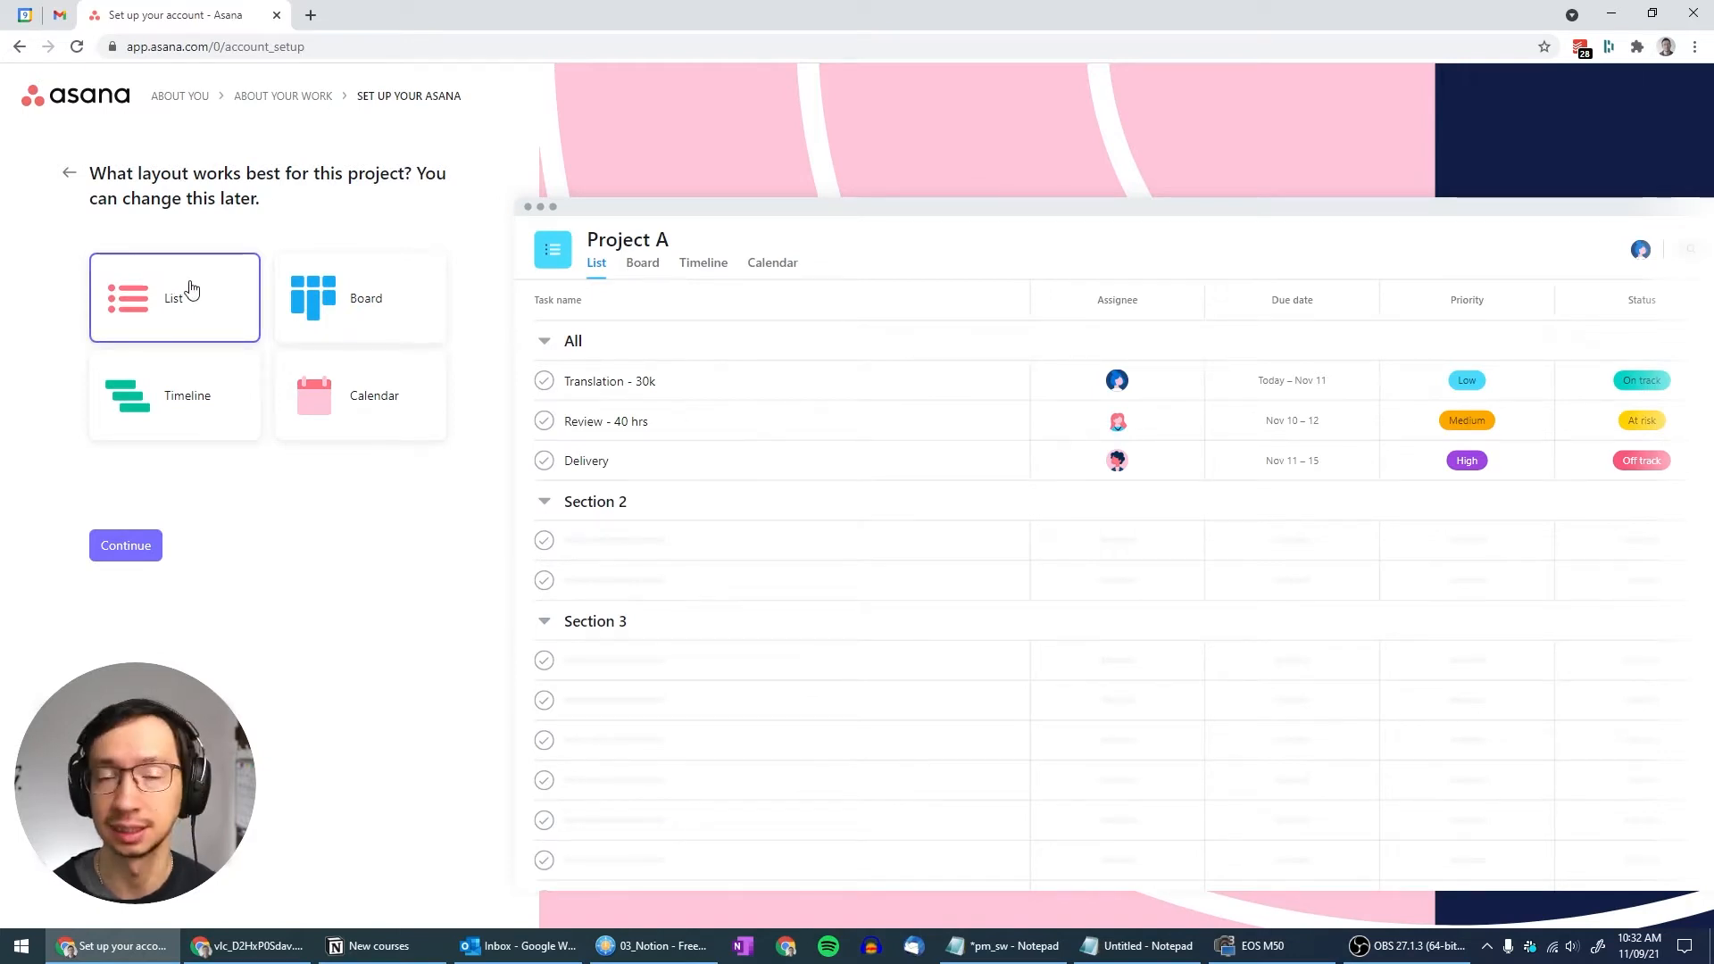
Keep the List layout and enter two teammates' e-mail addresses to invite them
left_click(124, 557)
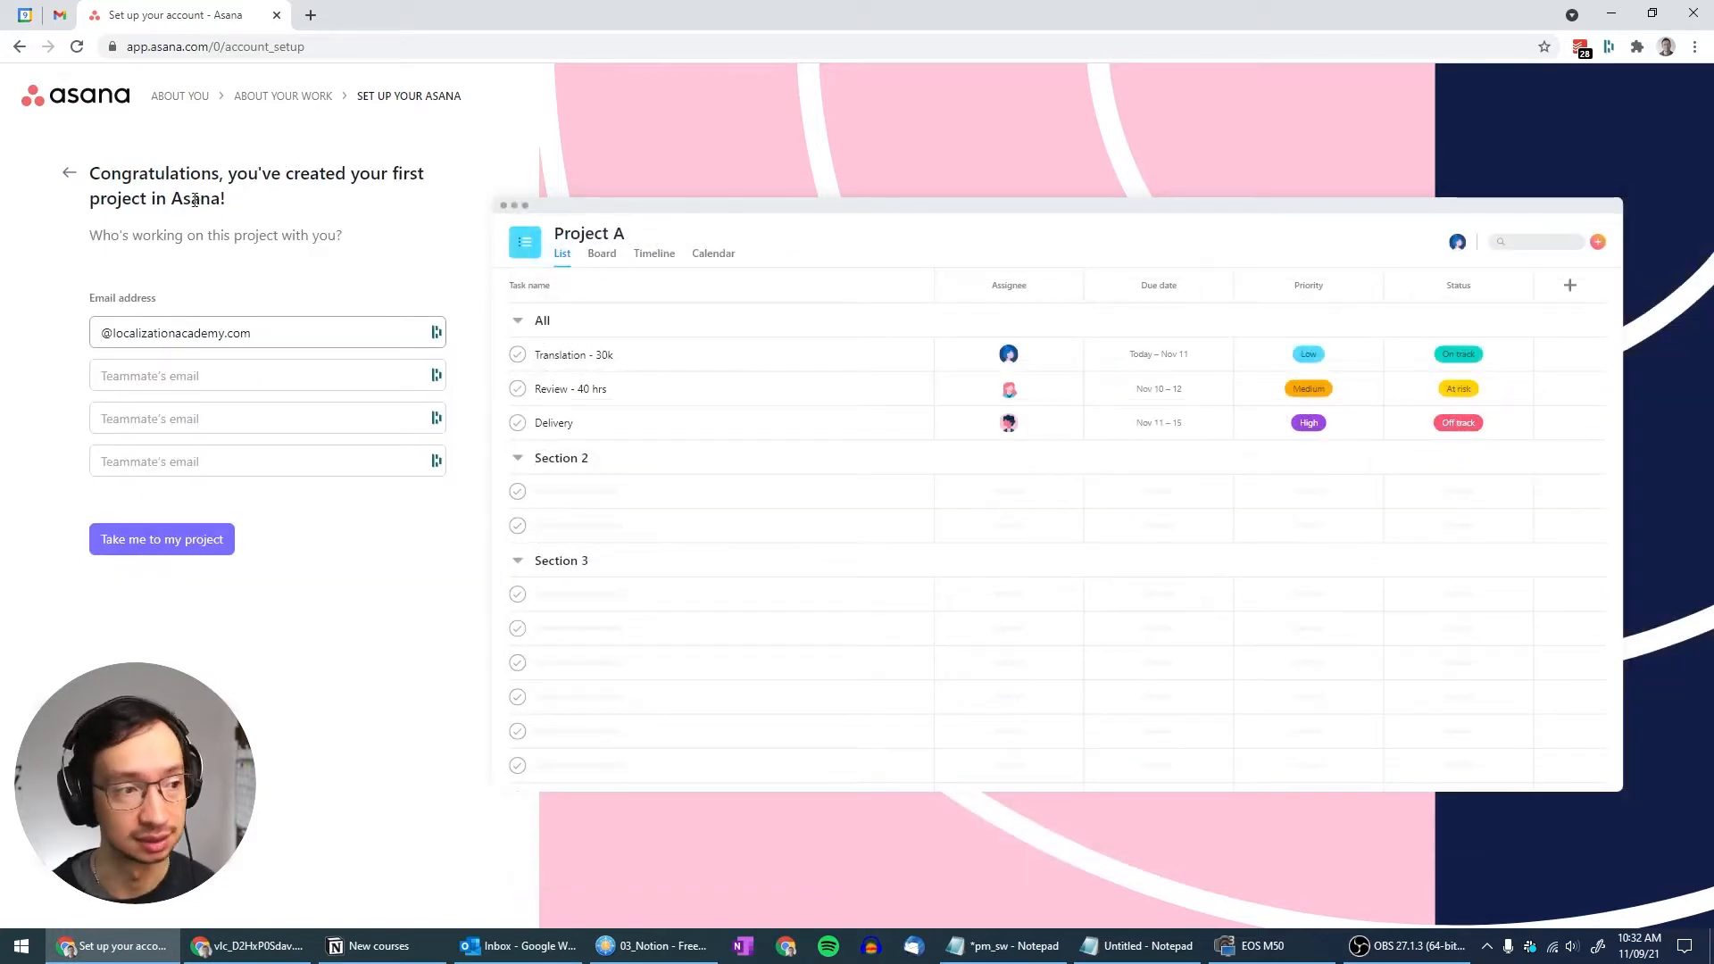
triple_click(209, 330)
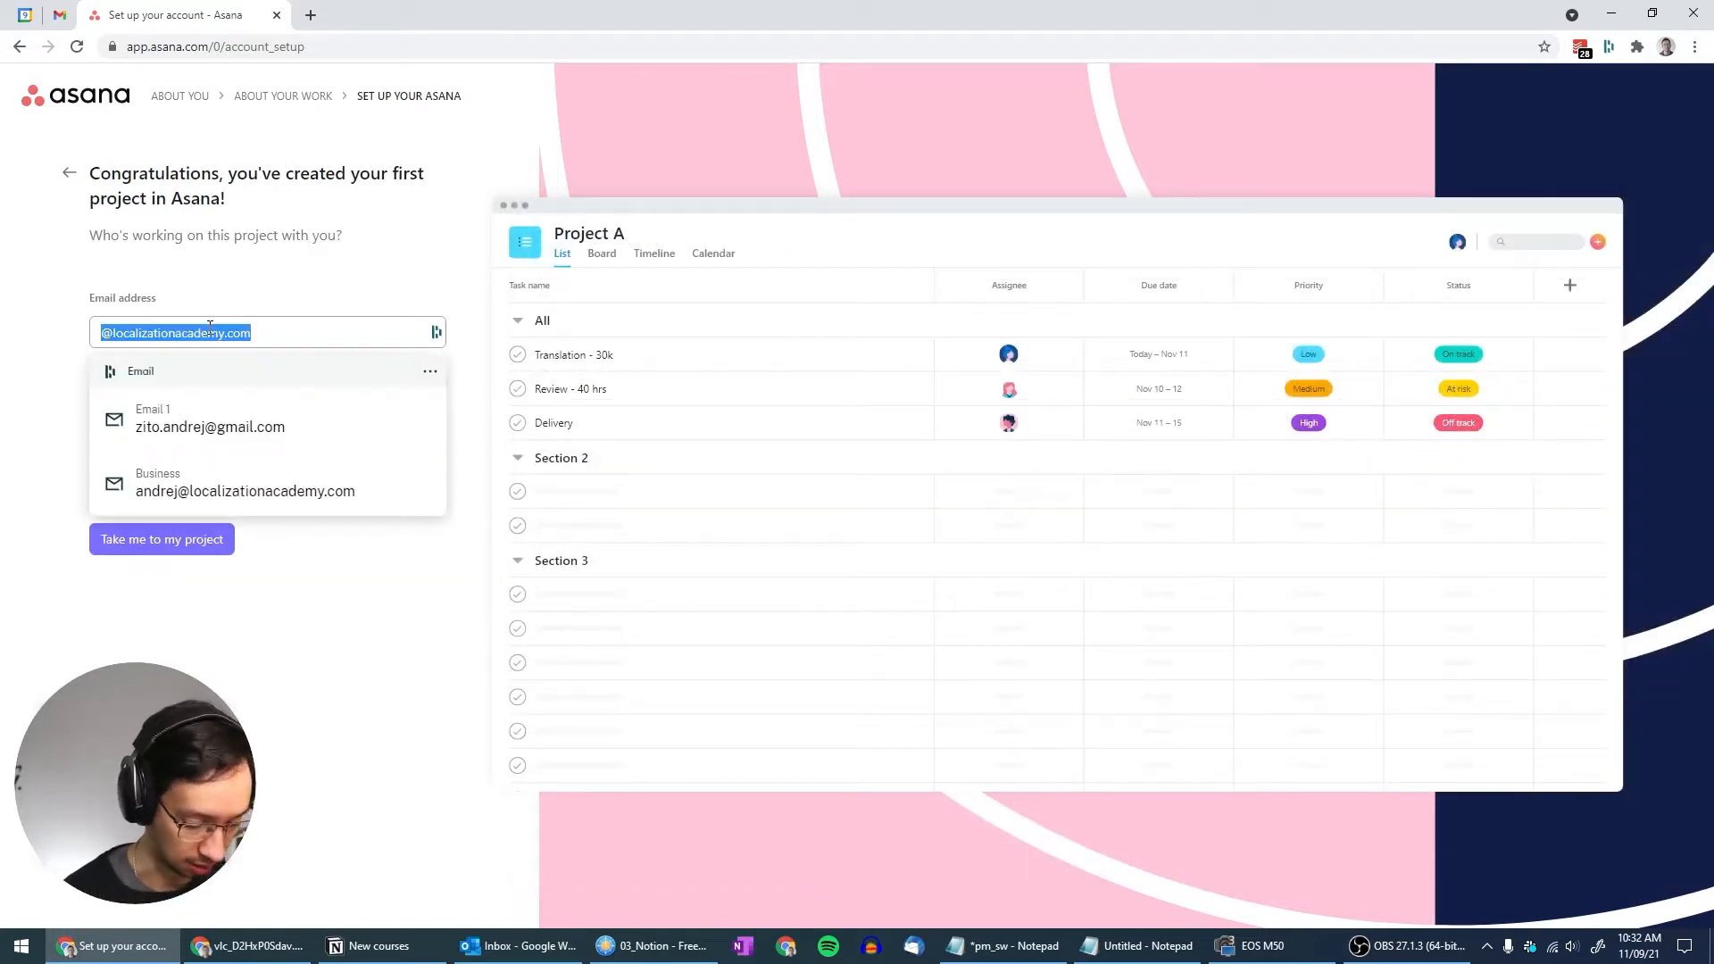
key("Tab")
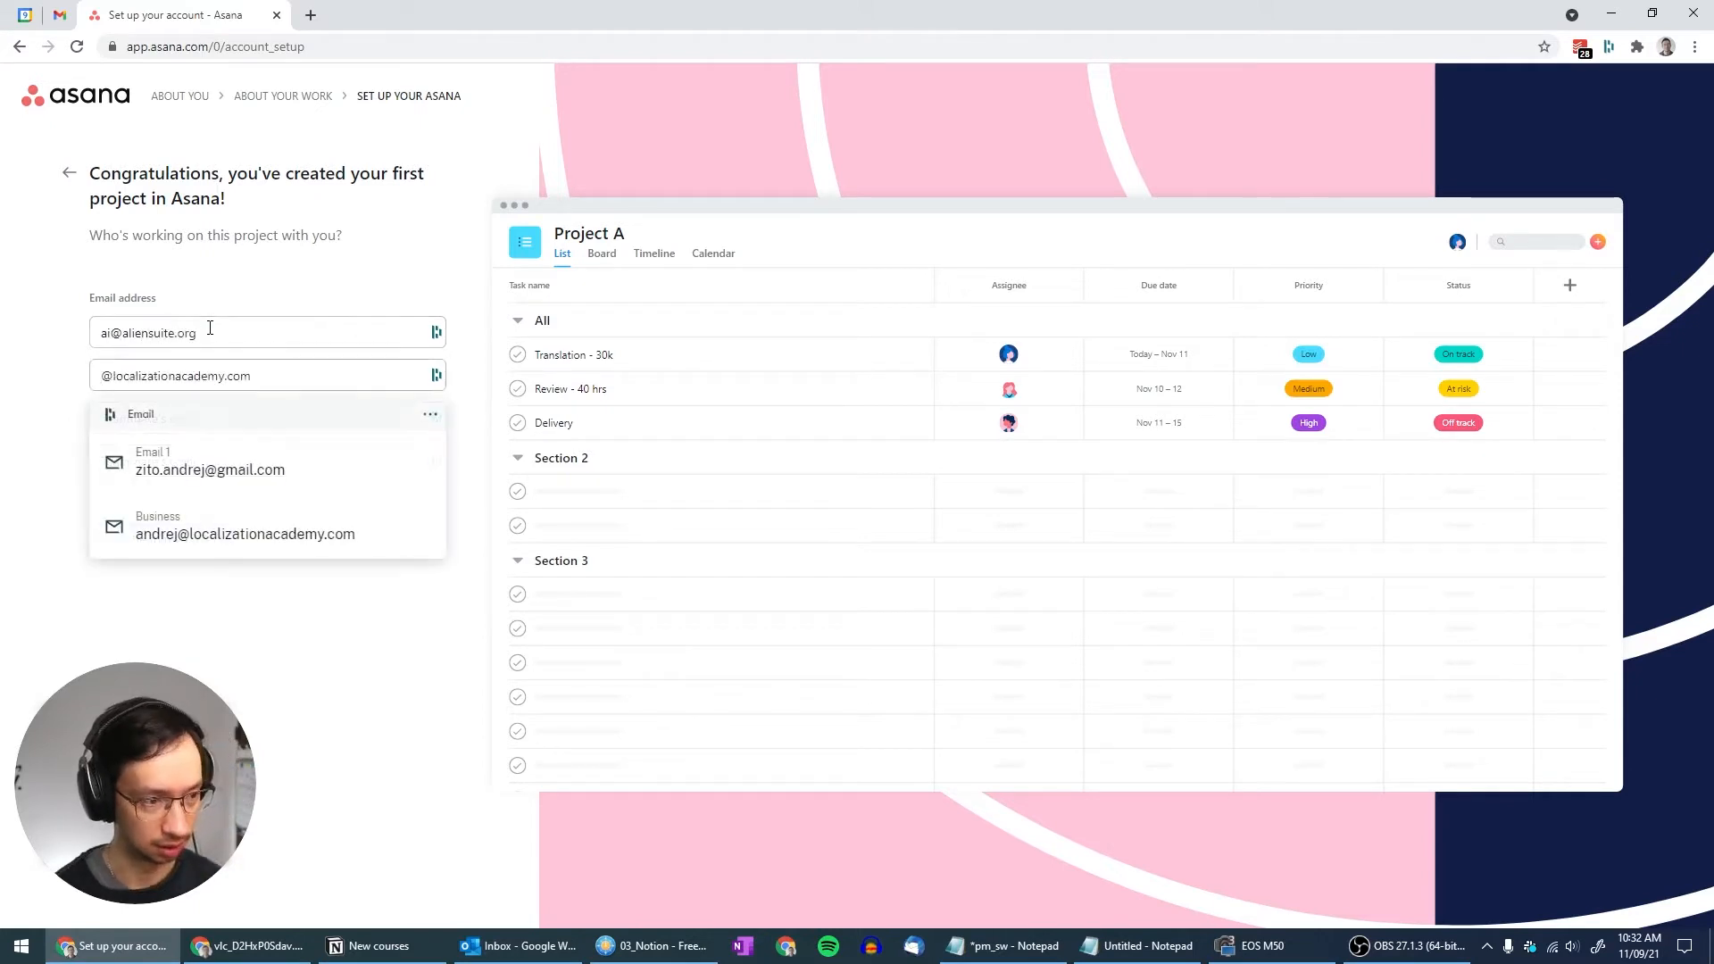
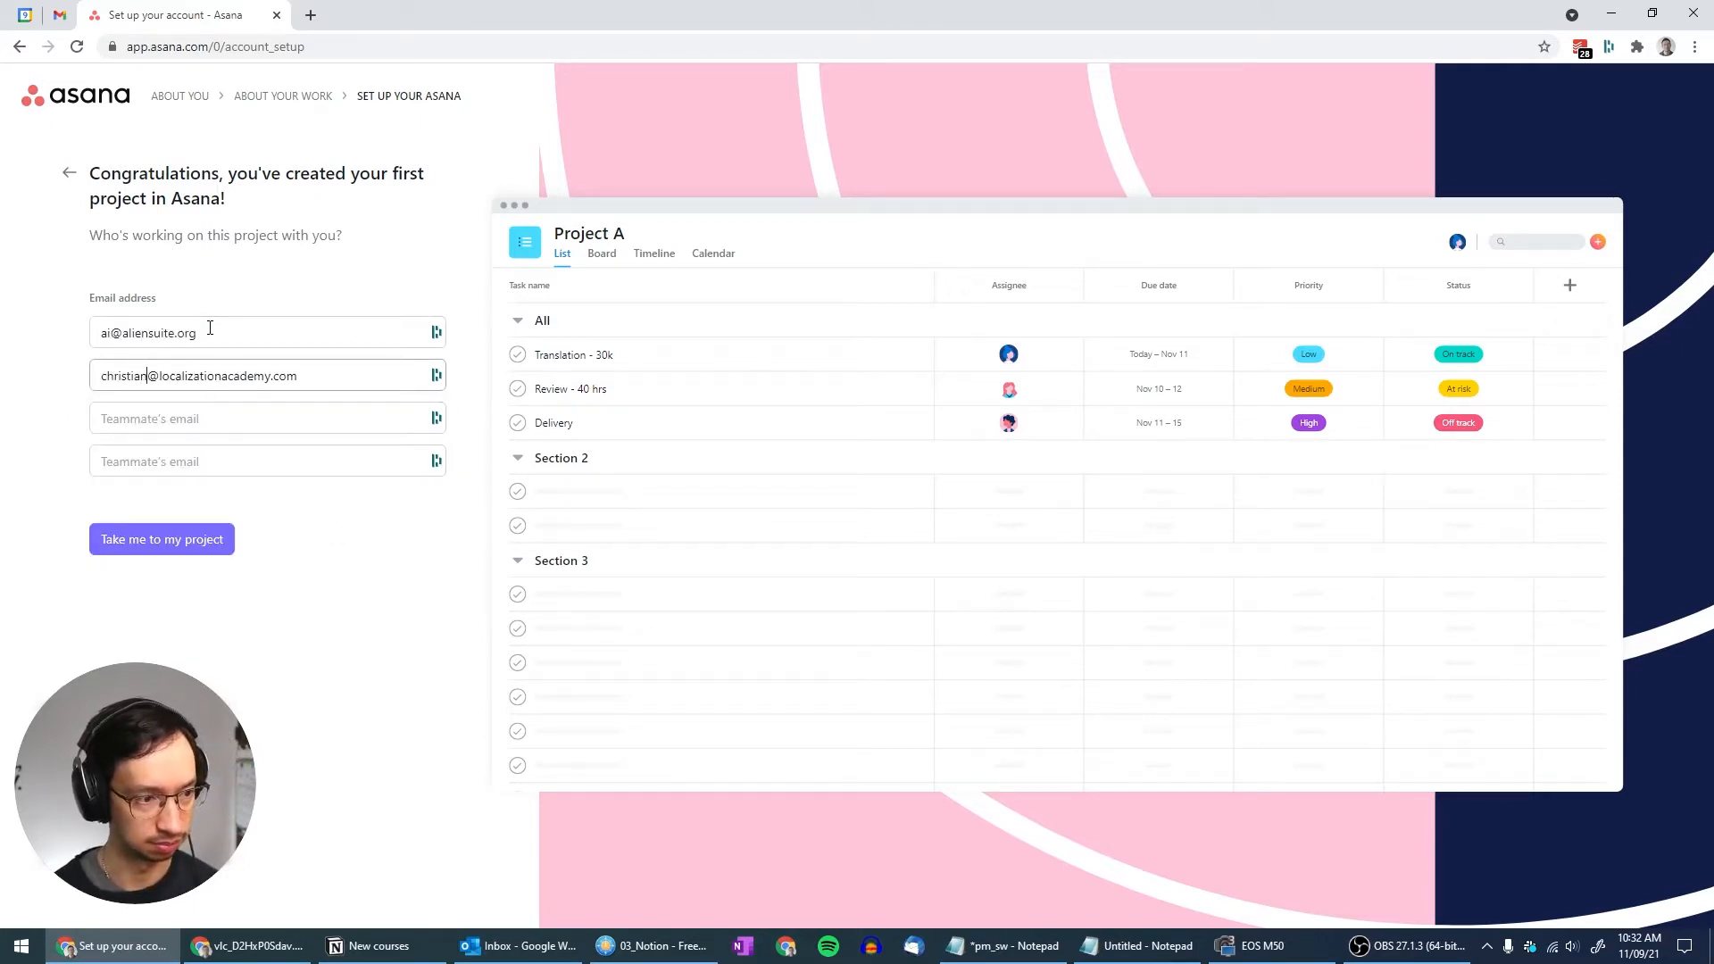
key("Right")
key("shift+End")
type("aliensuite.org")
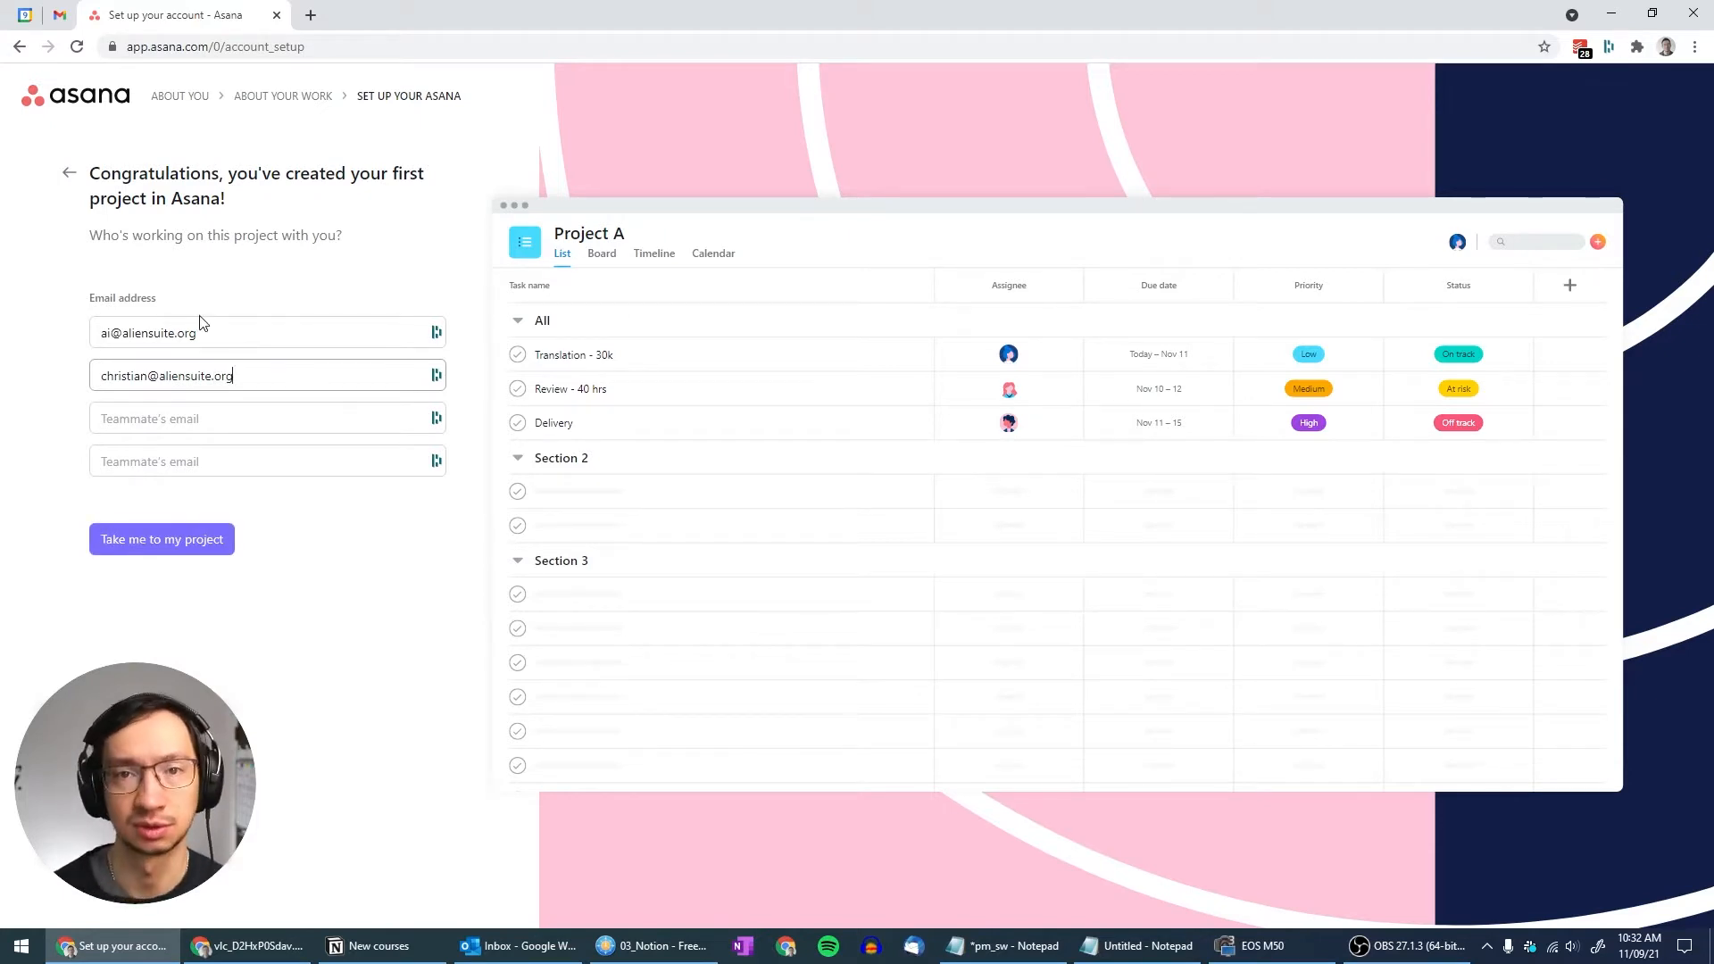
left_click(106, 548)
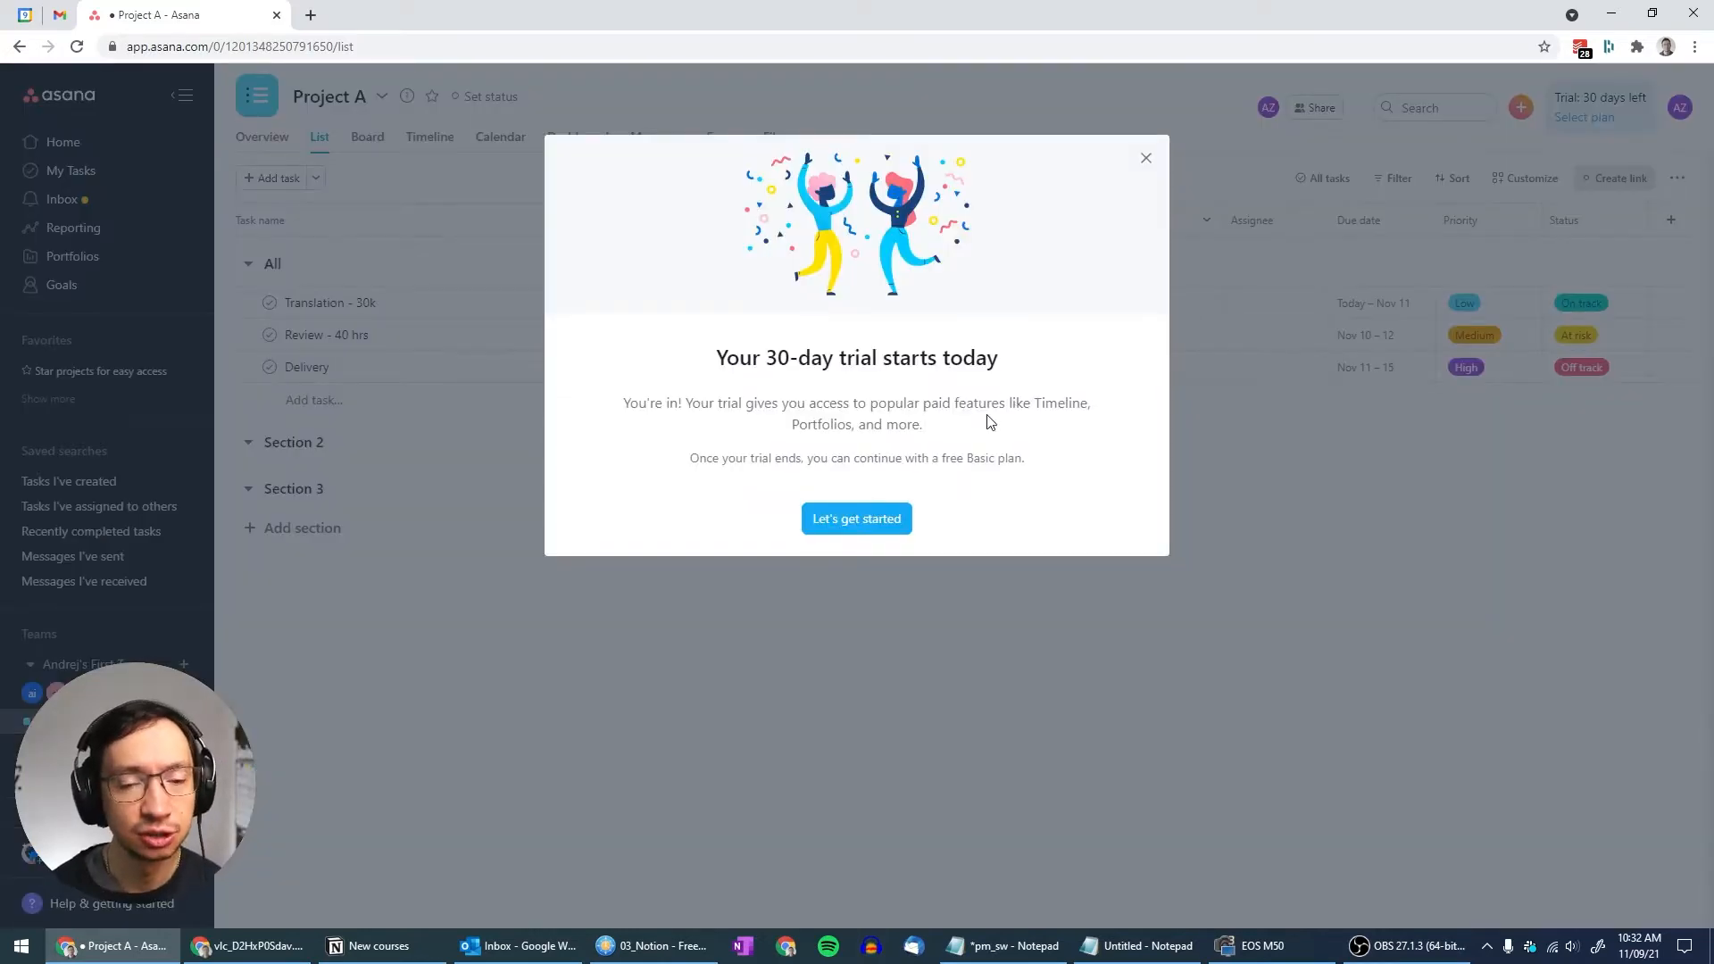
Dismiss the trial welcome message to reveal Project A's task list
left_click(857, 520)
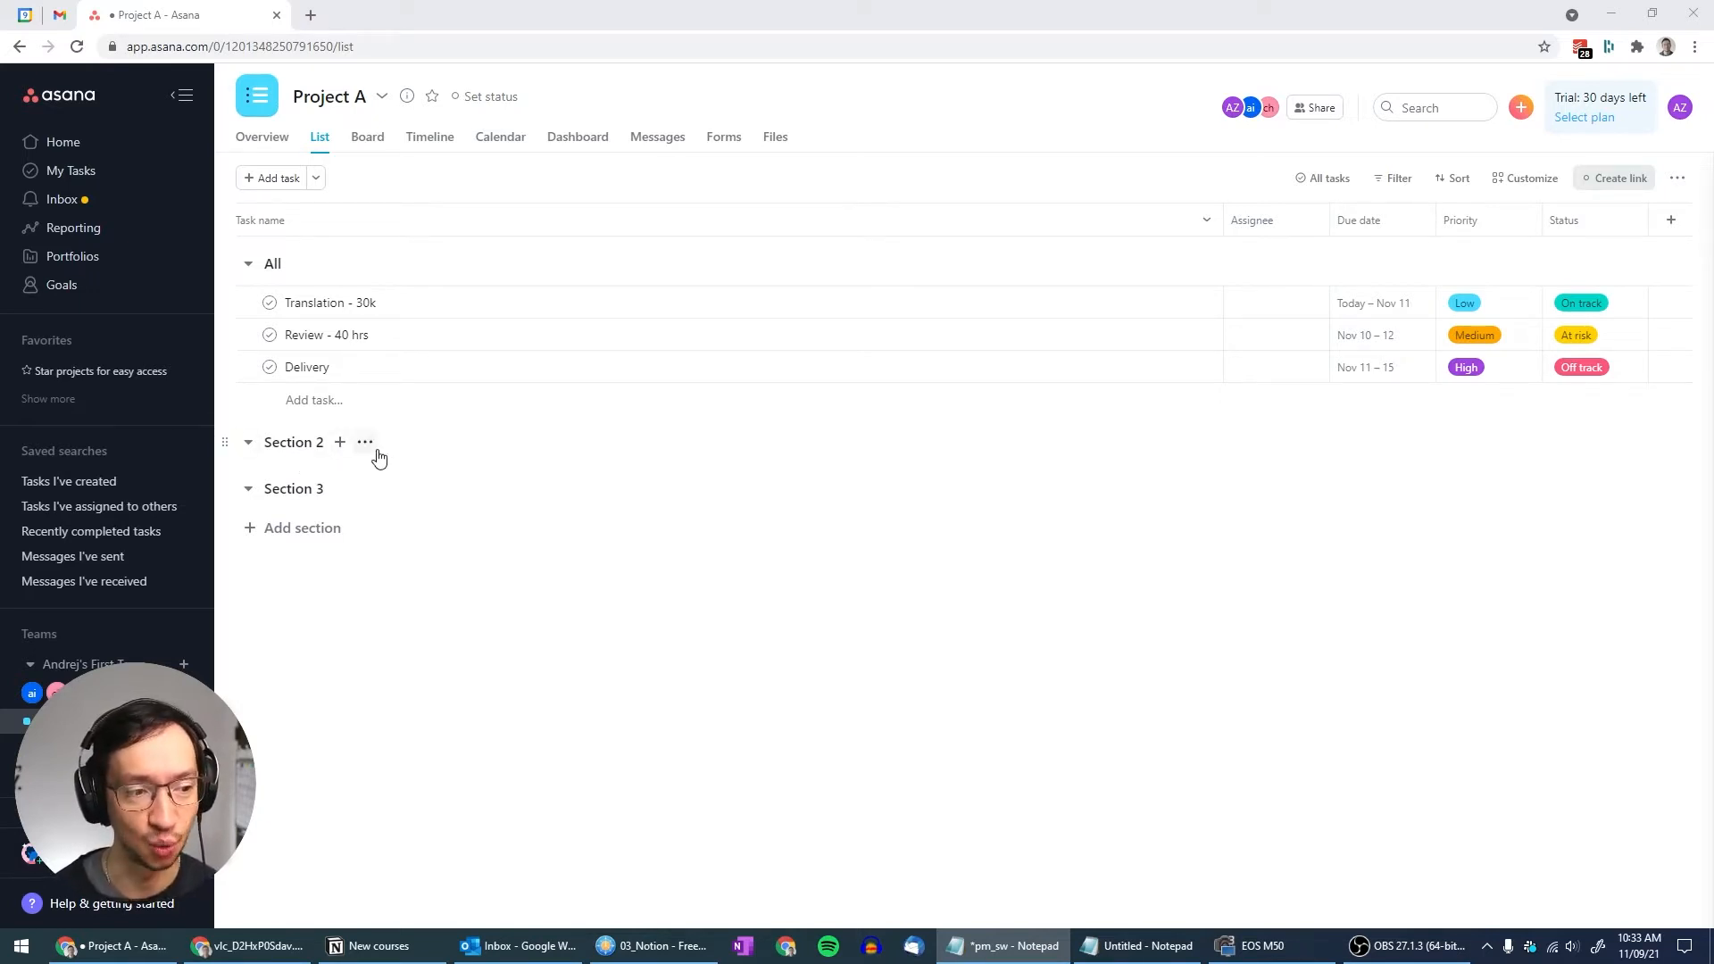
Delete Section 2 and then Section 3 from their section option menus
left_click(366, 443)
left_click(398, 574)
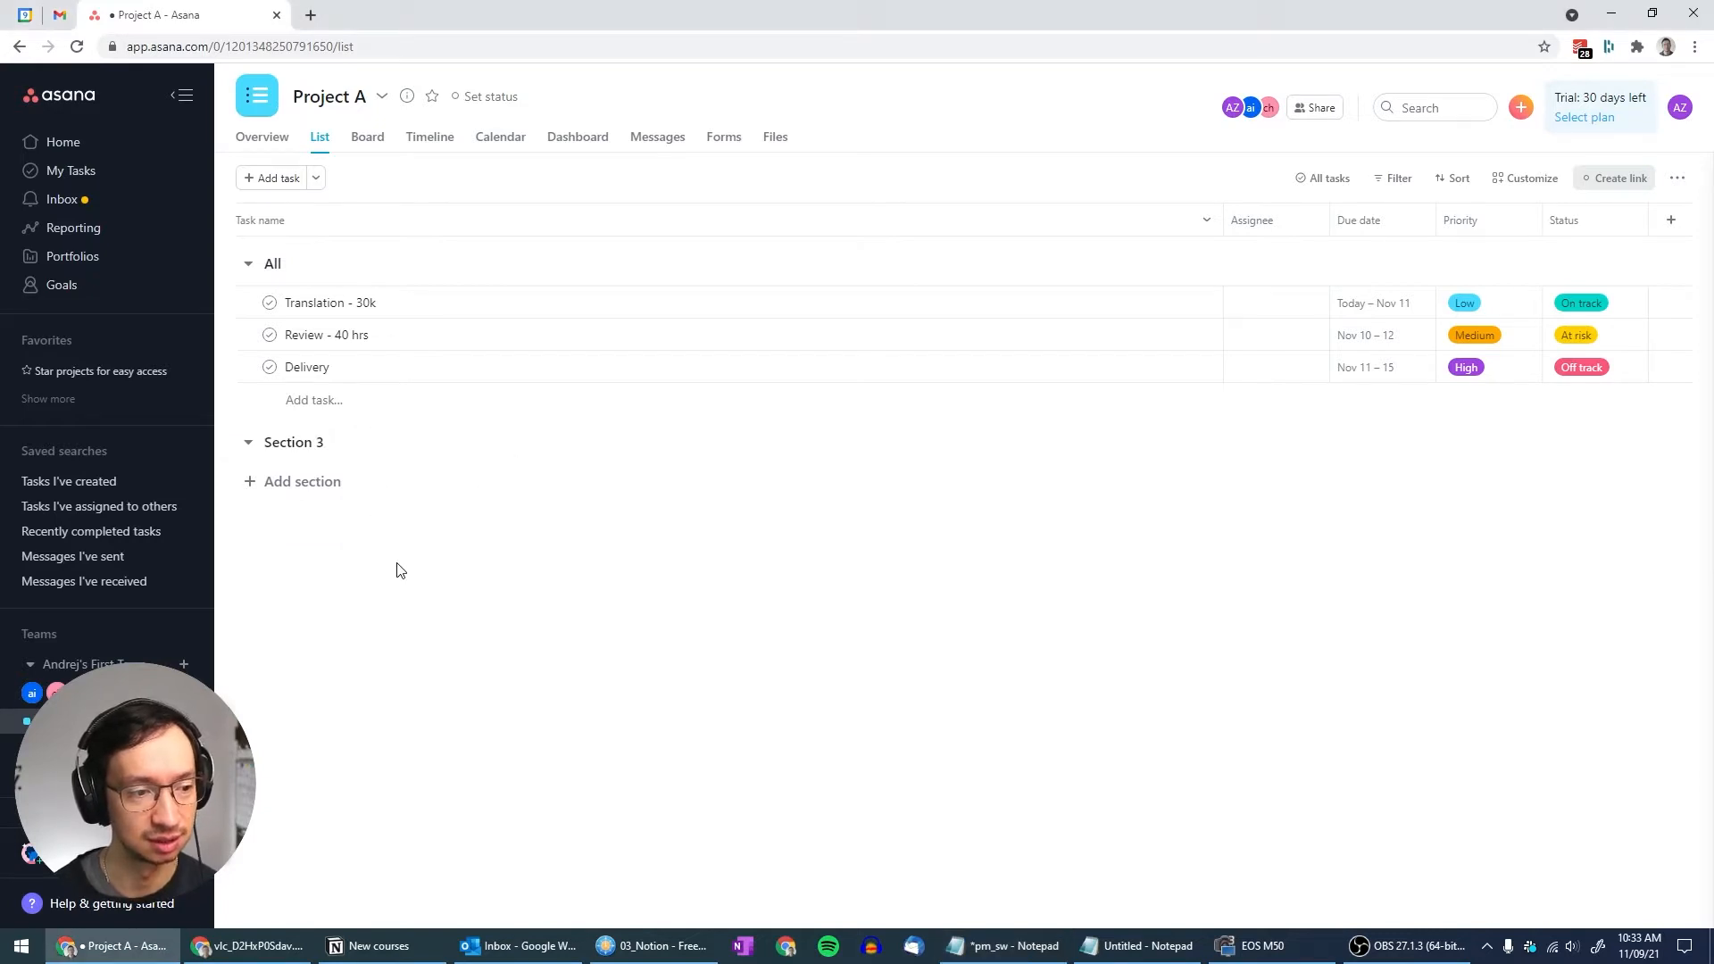
left_click(366, 443)
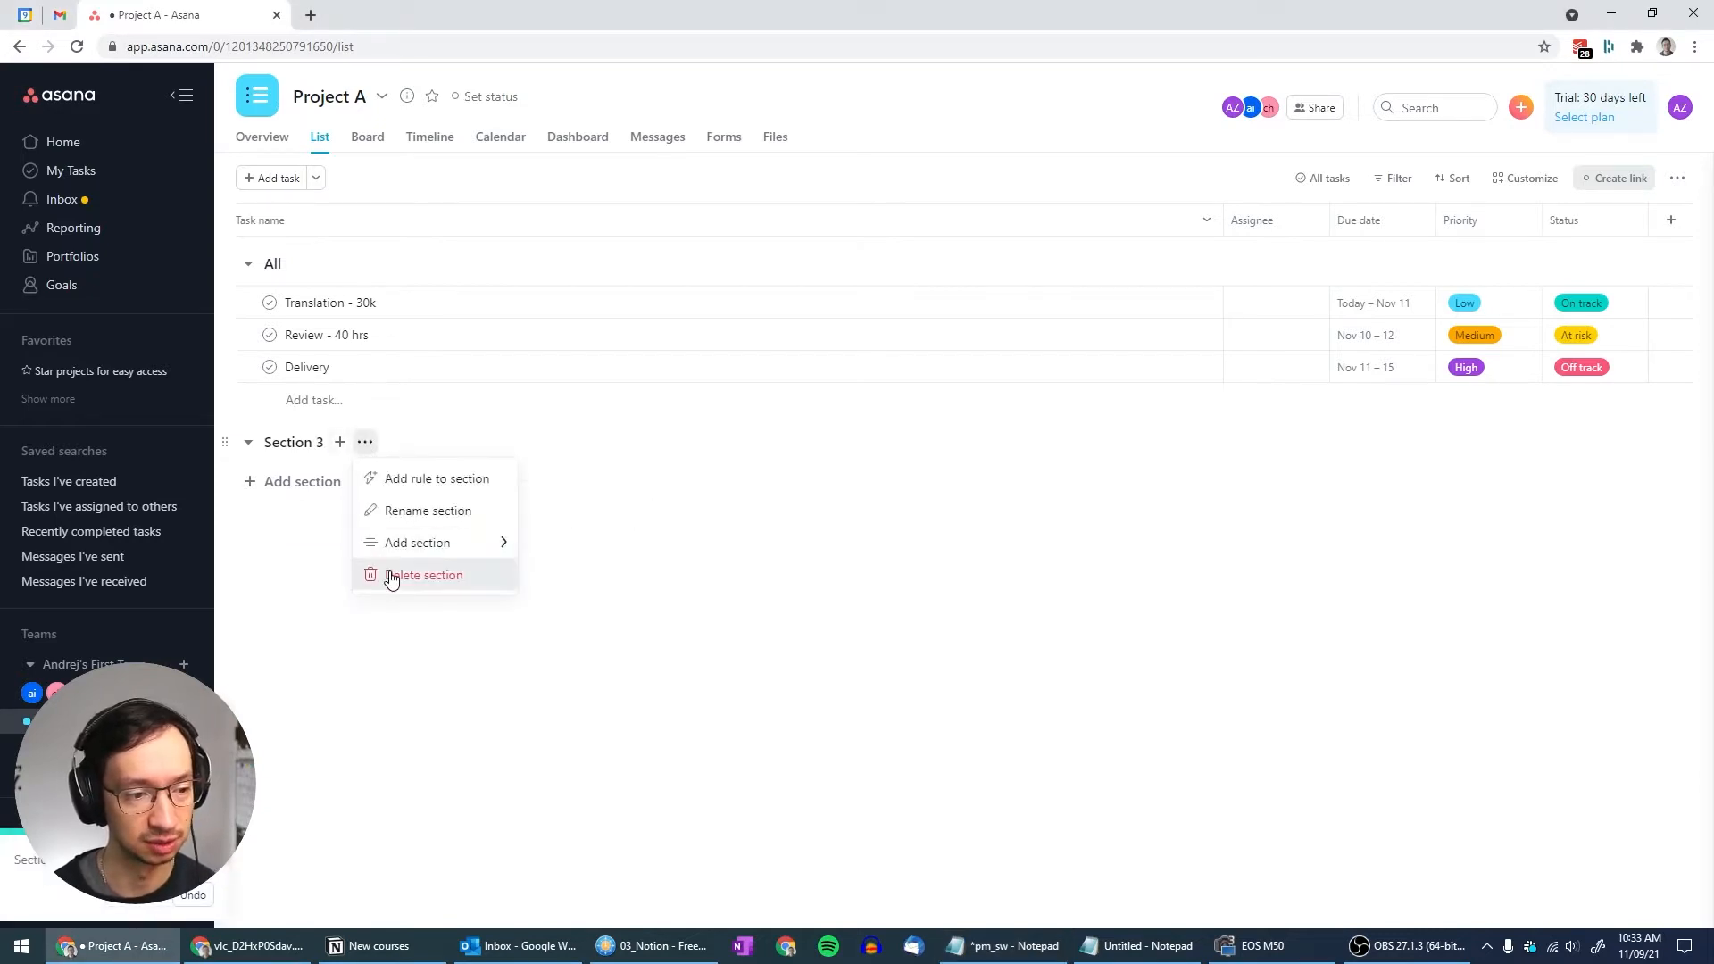
left_click(395, 574)
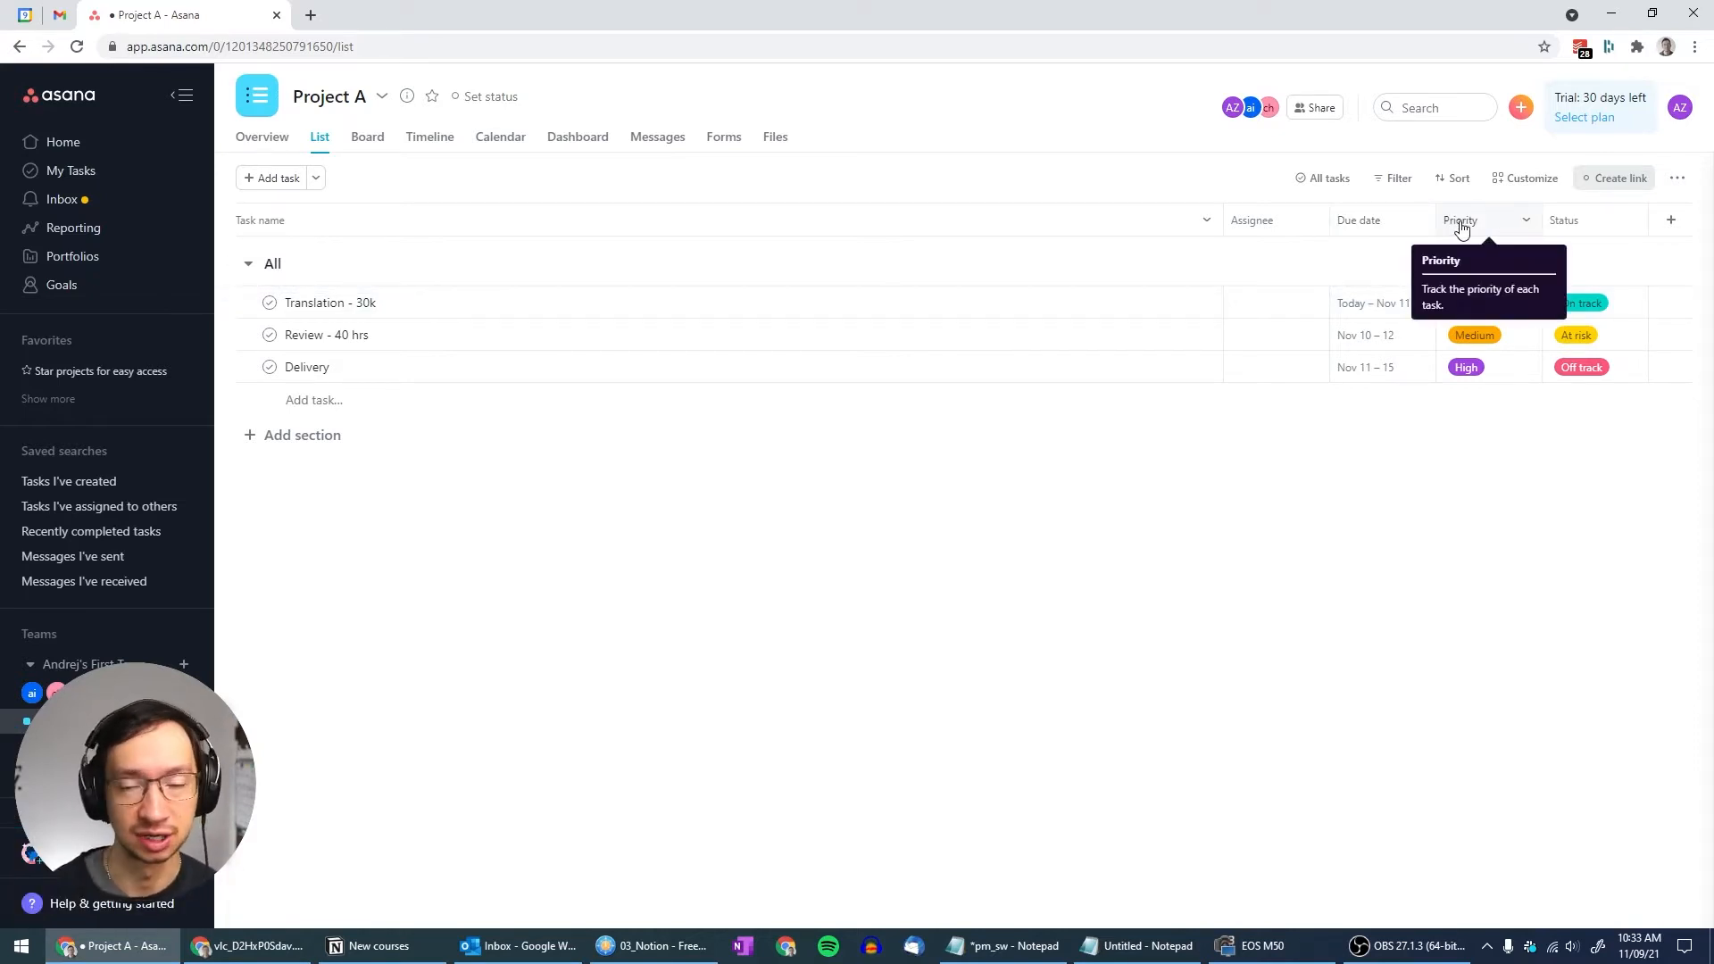
Delete the Priority field and move the Status column next to the task names
left_click(1524, 224)
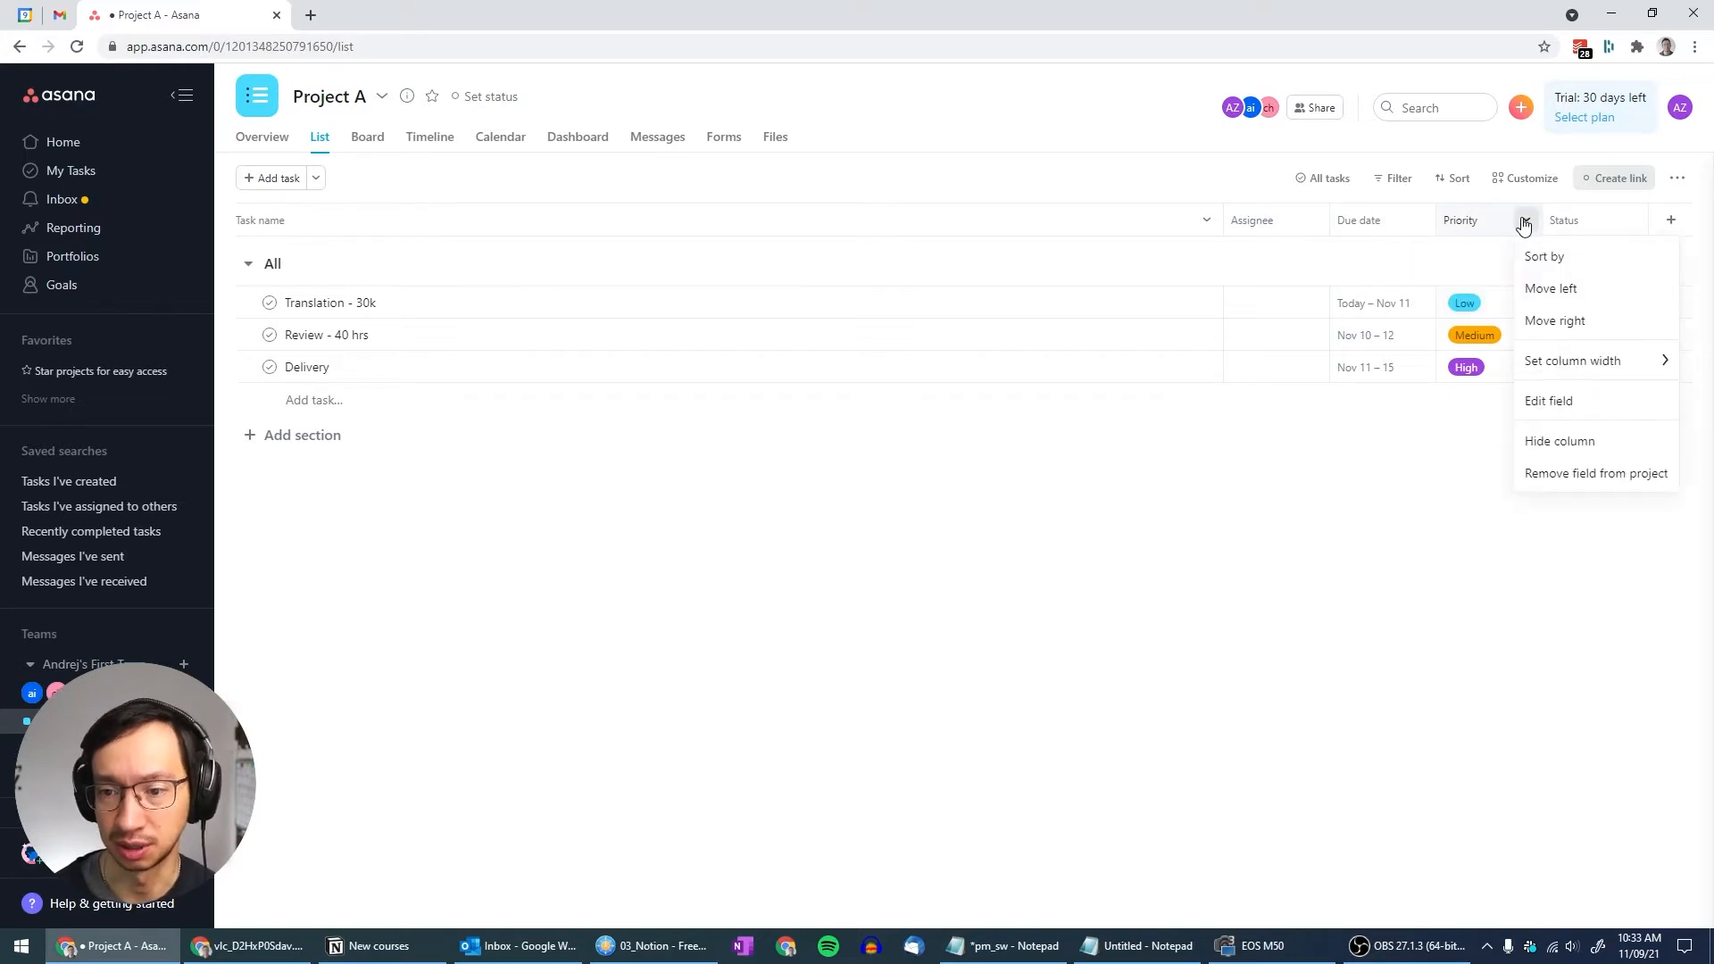
left_click(1568, 477)
left_click(1045, 277)
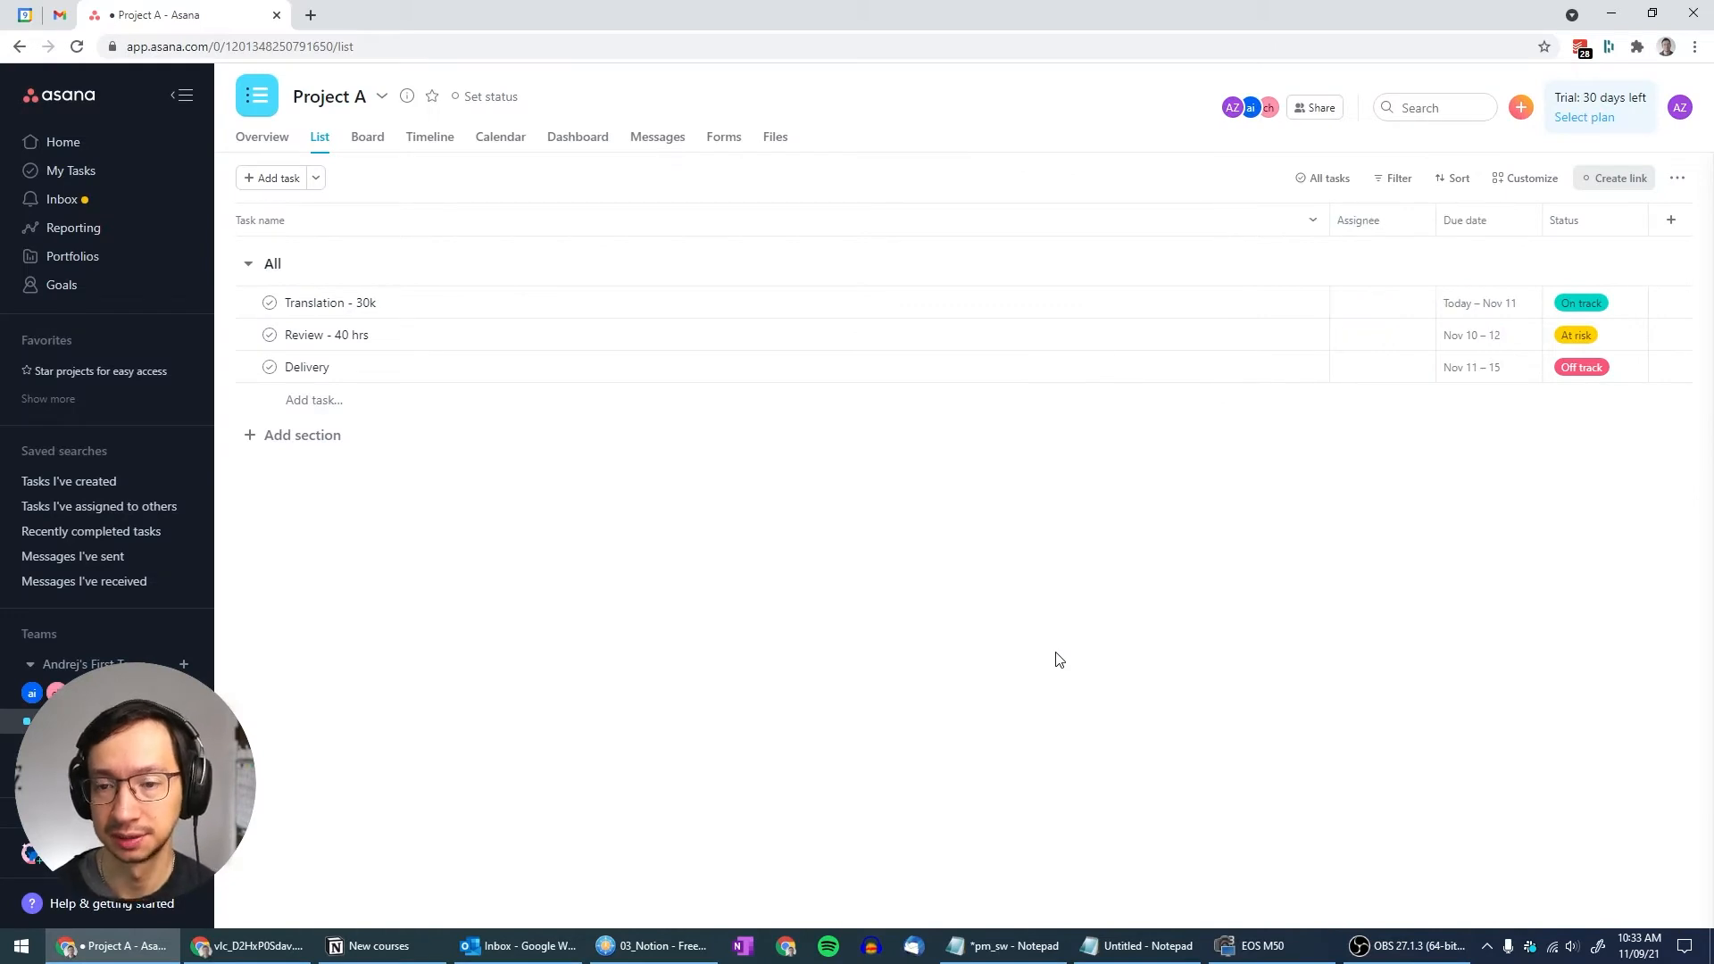
left_click_drag(1596, 220, 1346, 223)
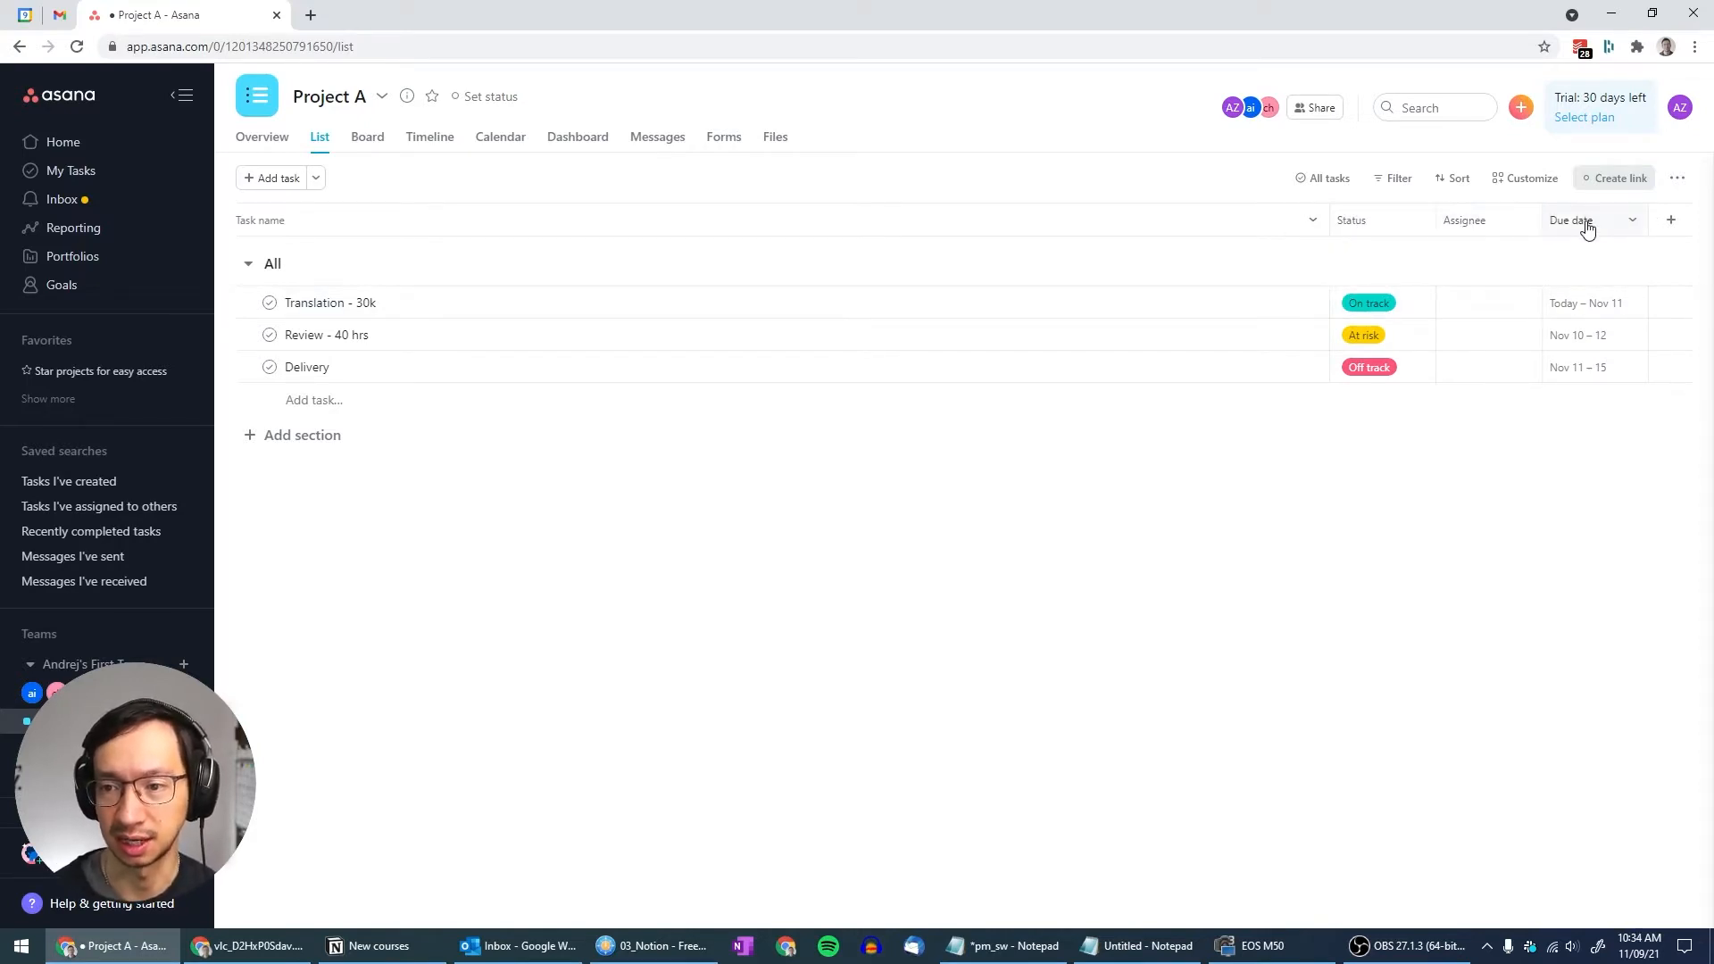
Set the Translation task's due date range to today through Nov 11
left_click(1637, 226)
left_click(1638, 226)
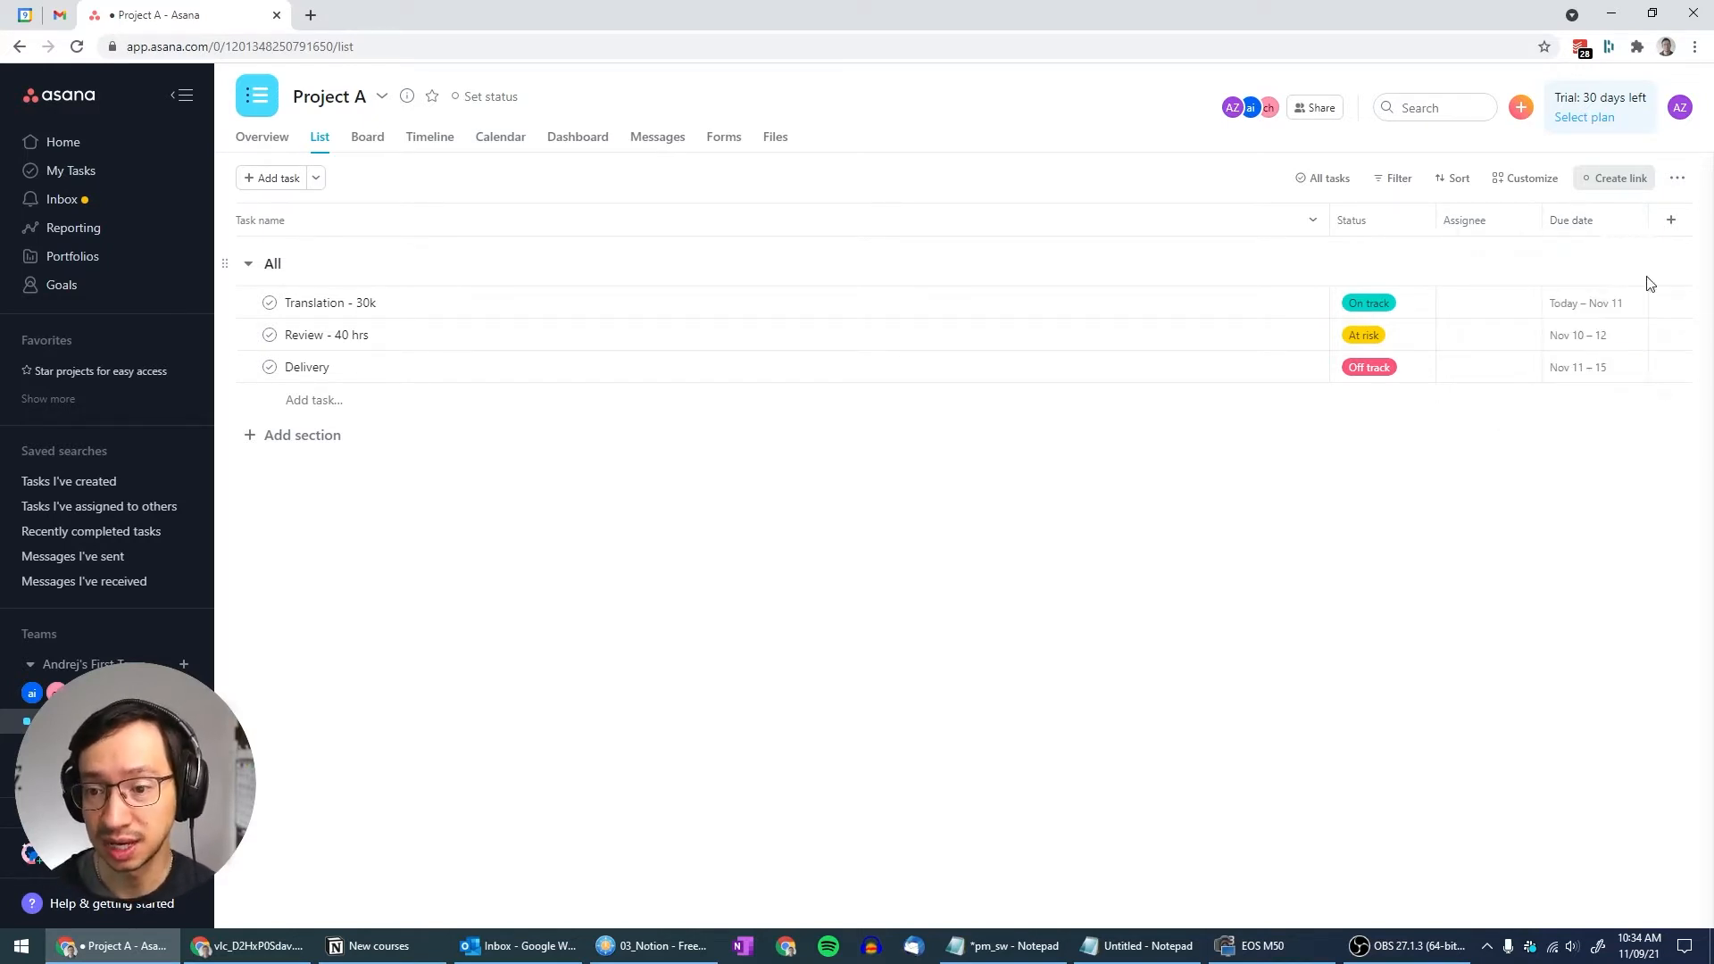
left_click(1570, 306)
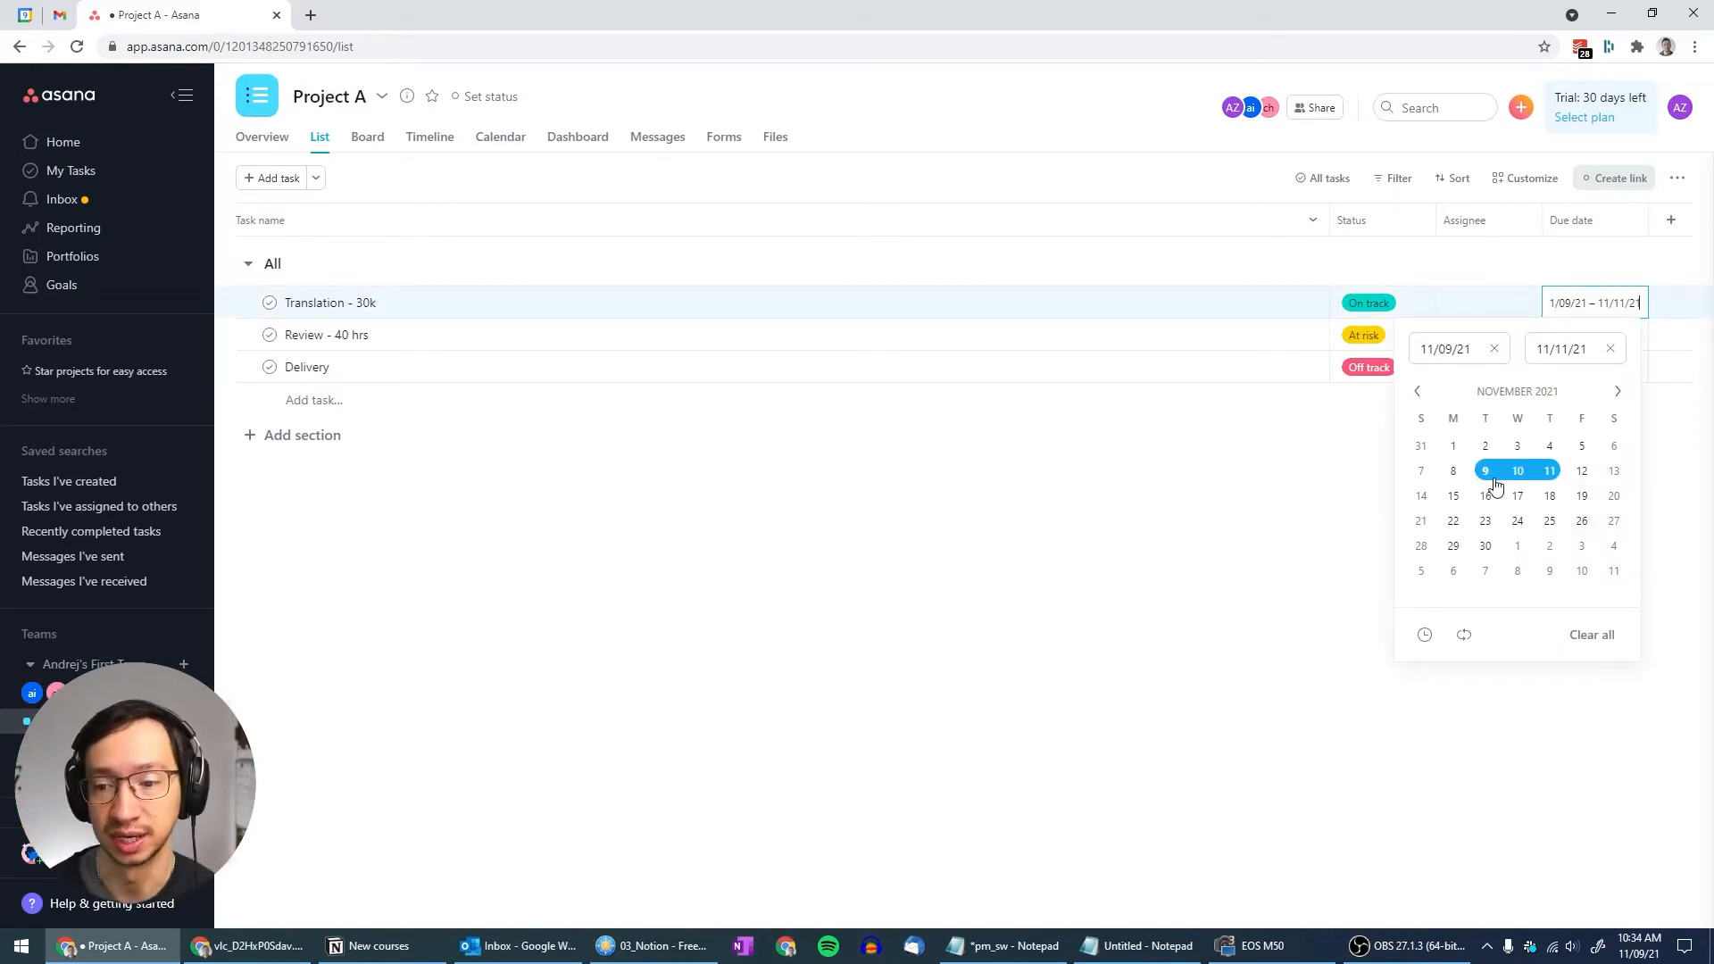
left_click(1312, 510)
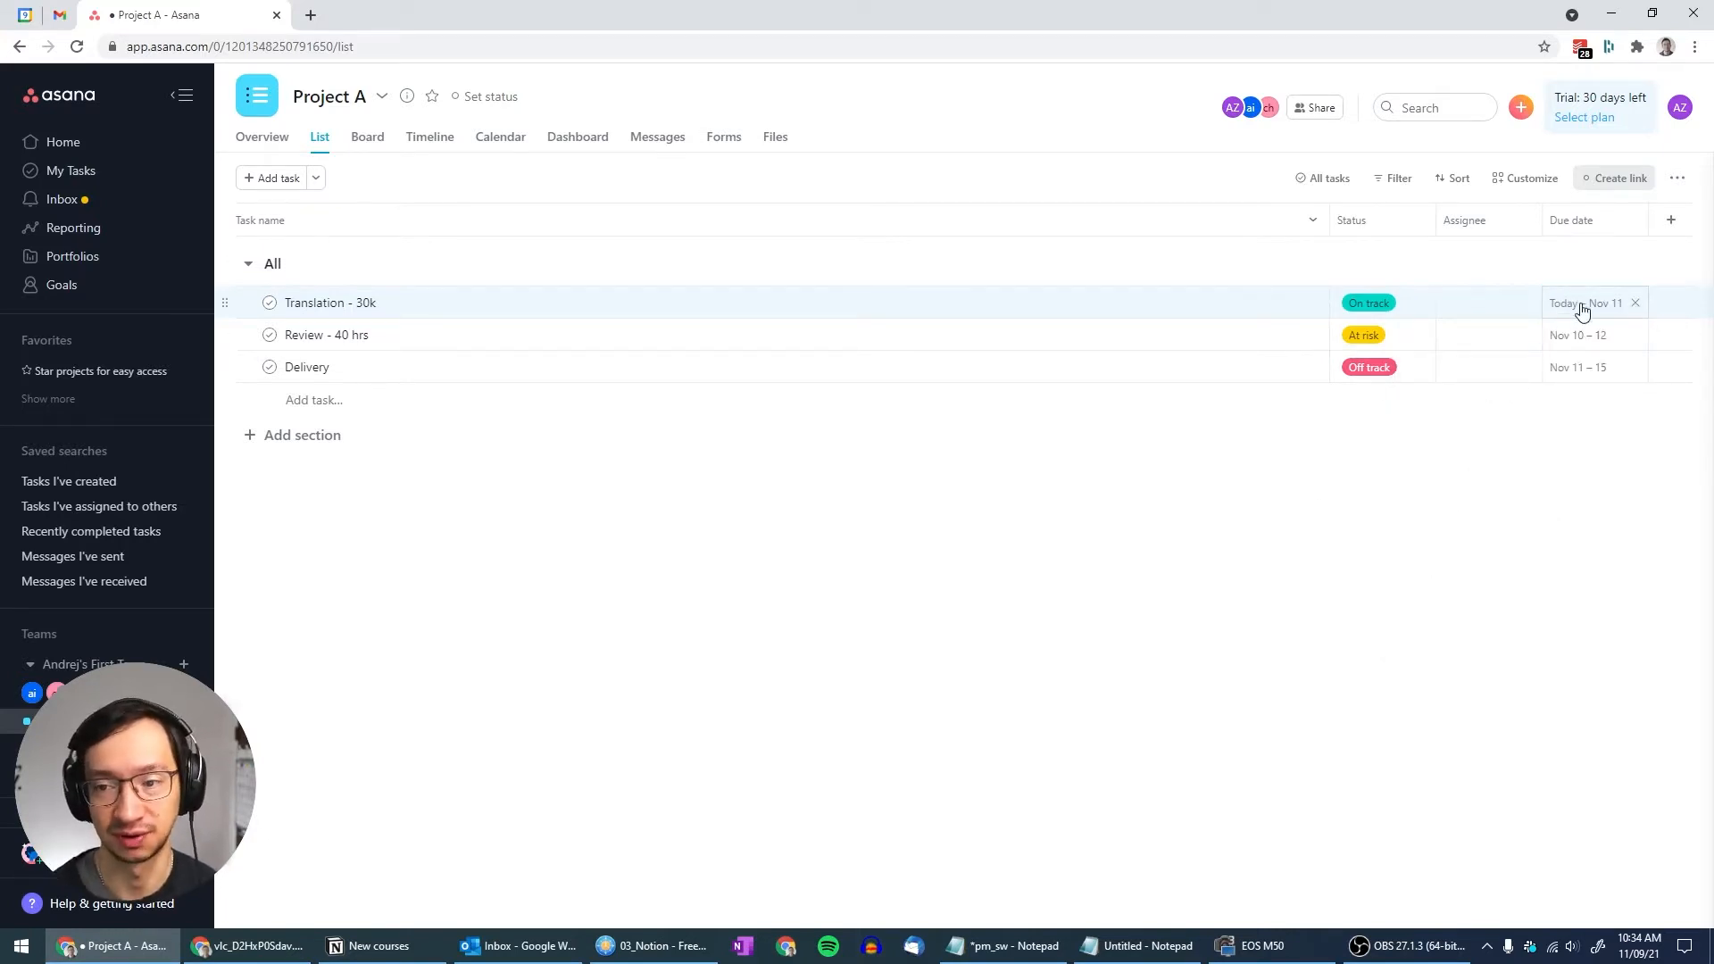
Start a new column field and view the available field types
left_click(1634, 222)
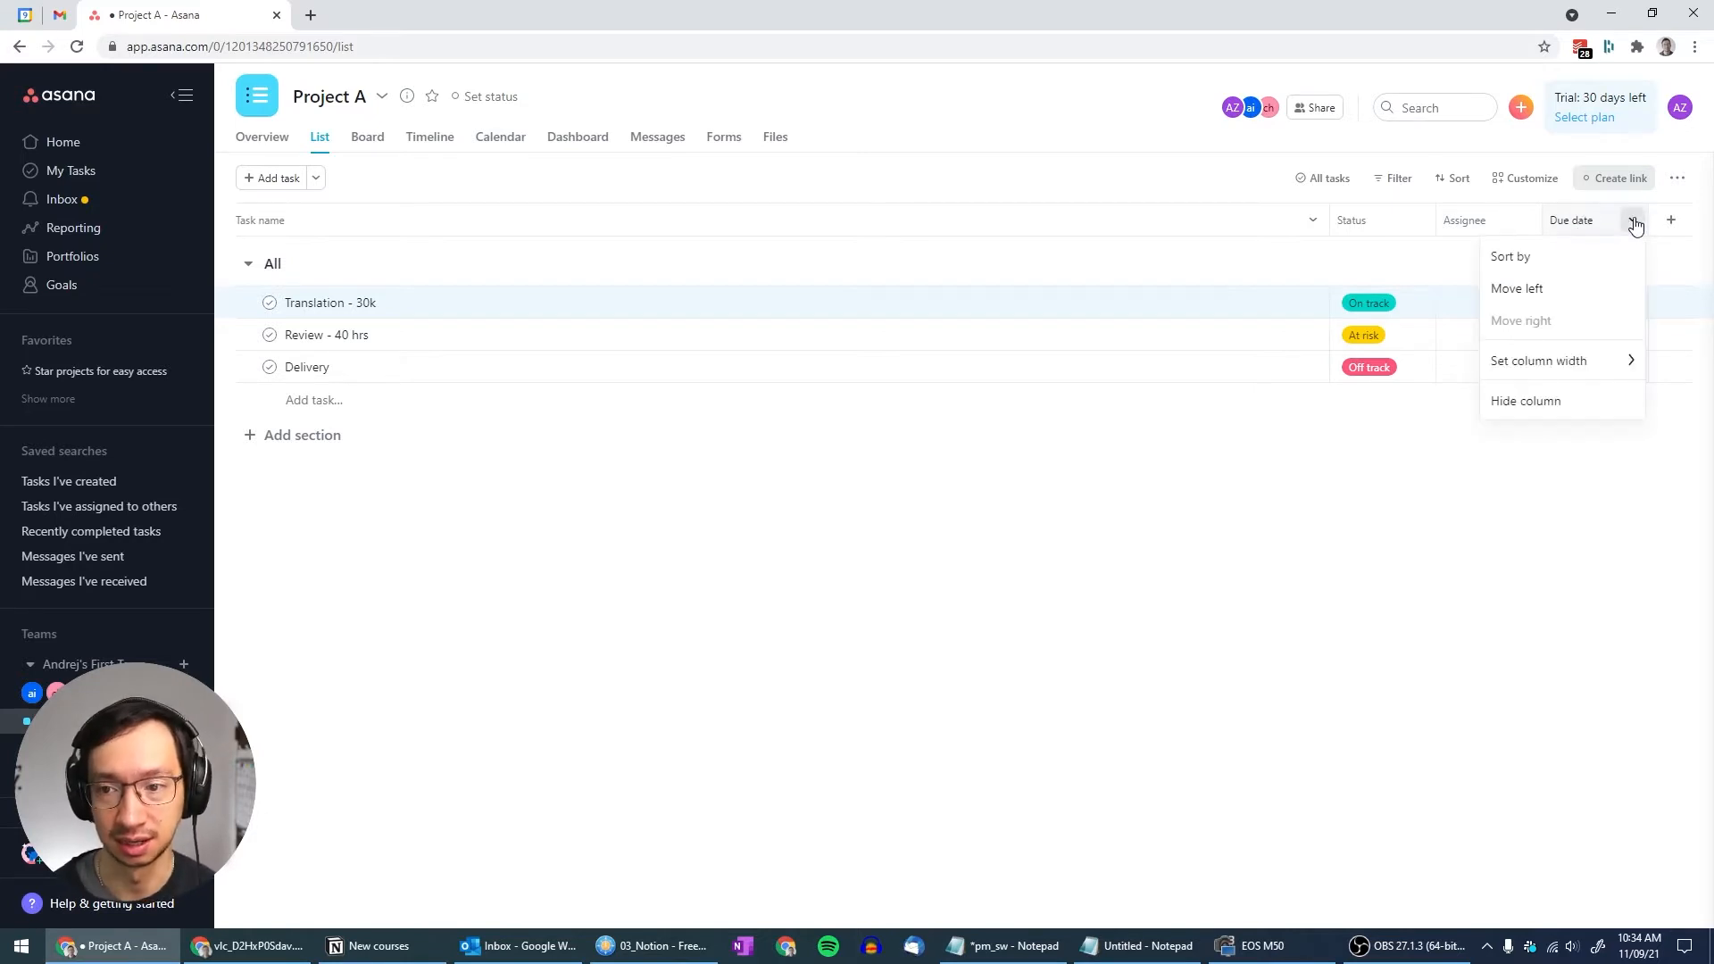
left_click(1567, 223)
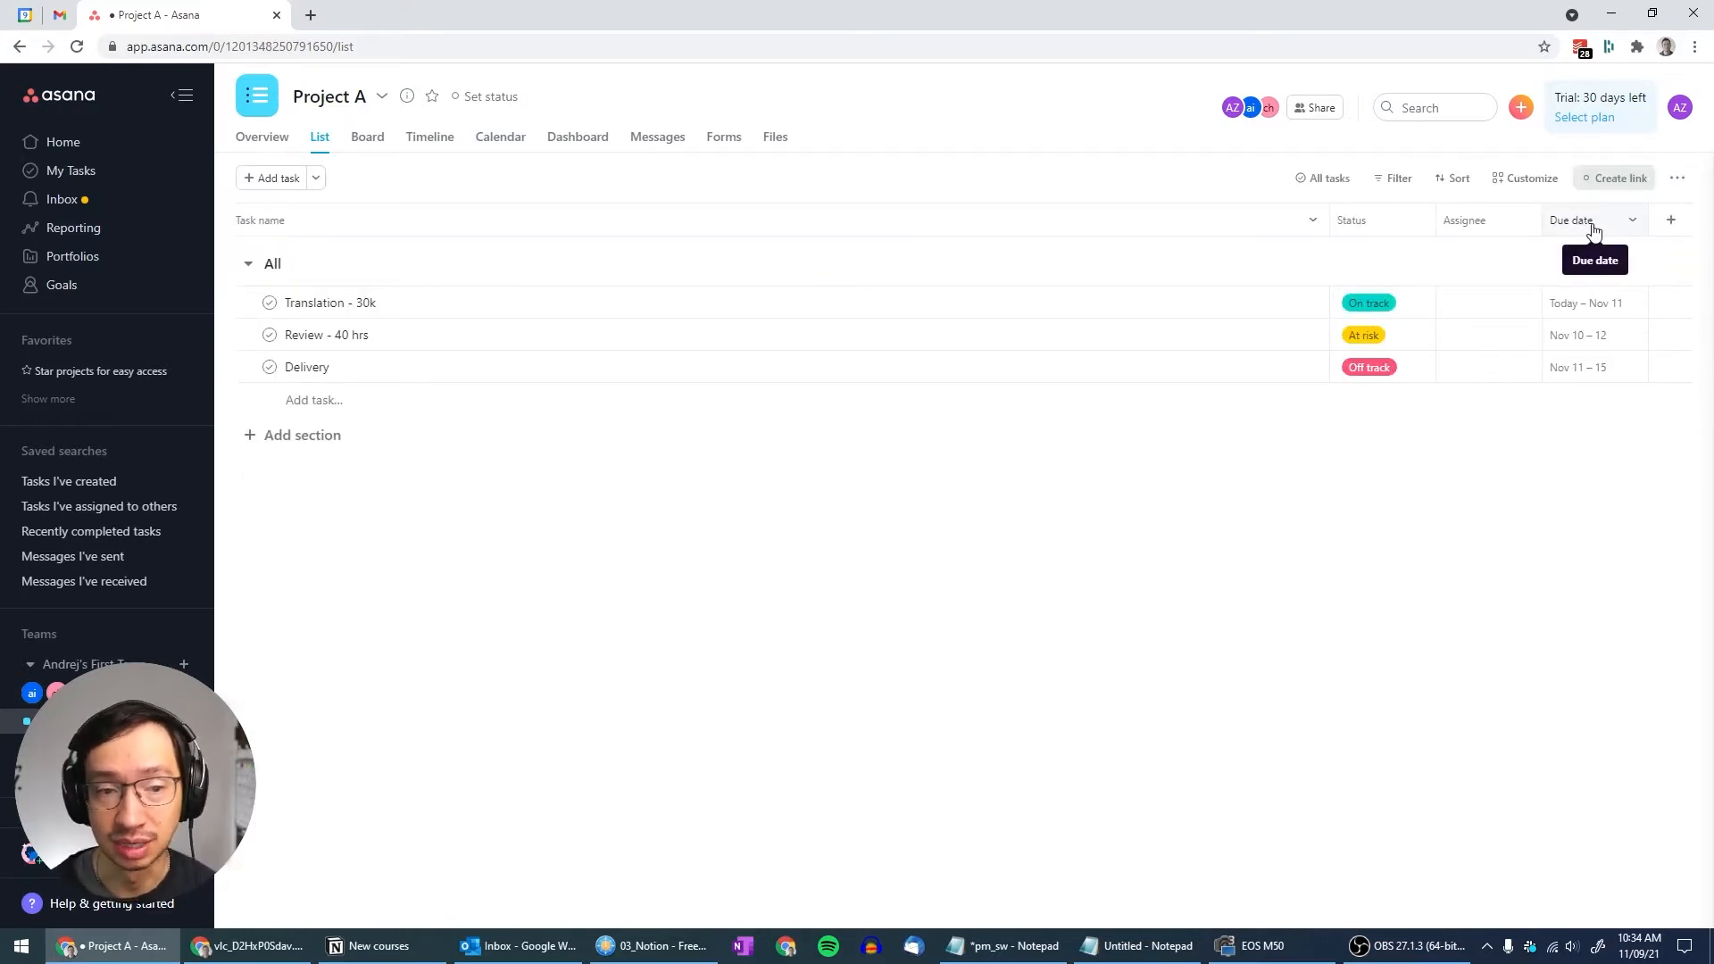
left_click(1634, 222)
left_click(1346, 464)
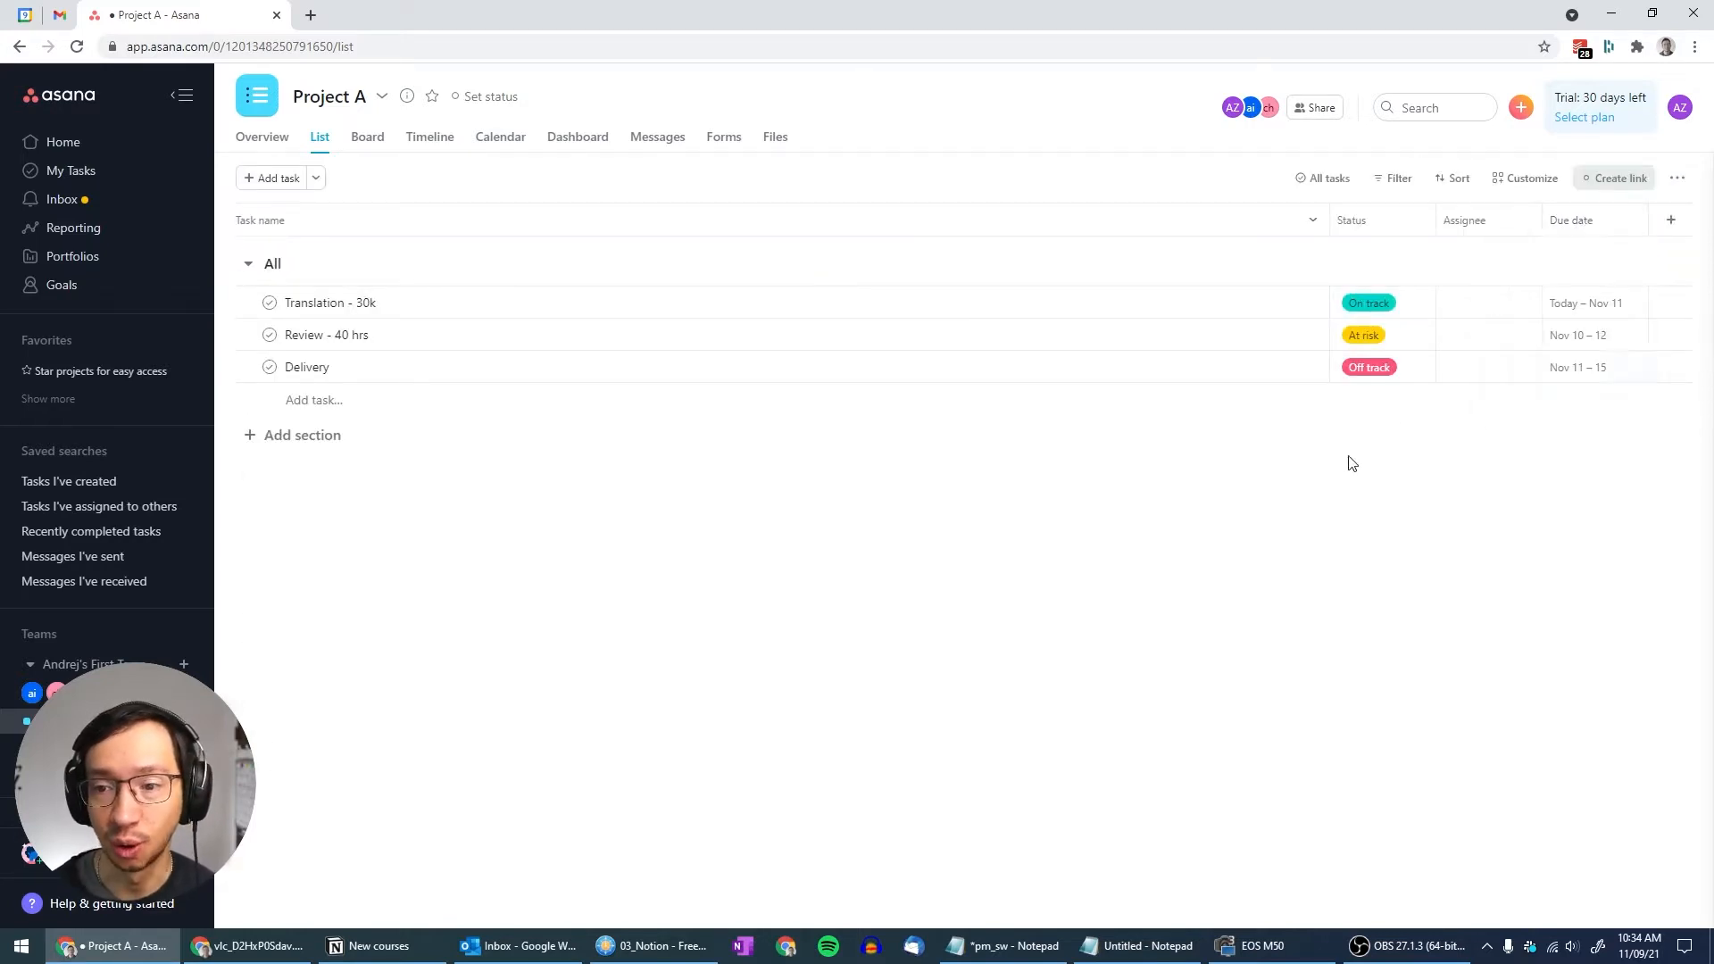
left_click(1671, 220)
left_click(1068, 273)
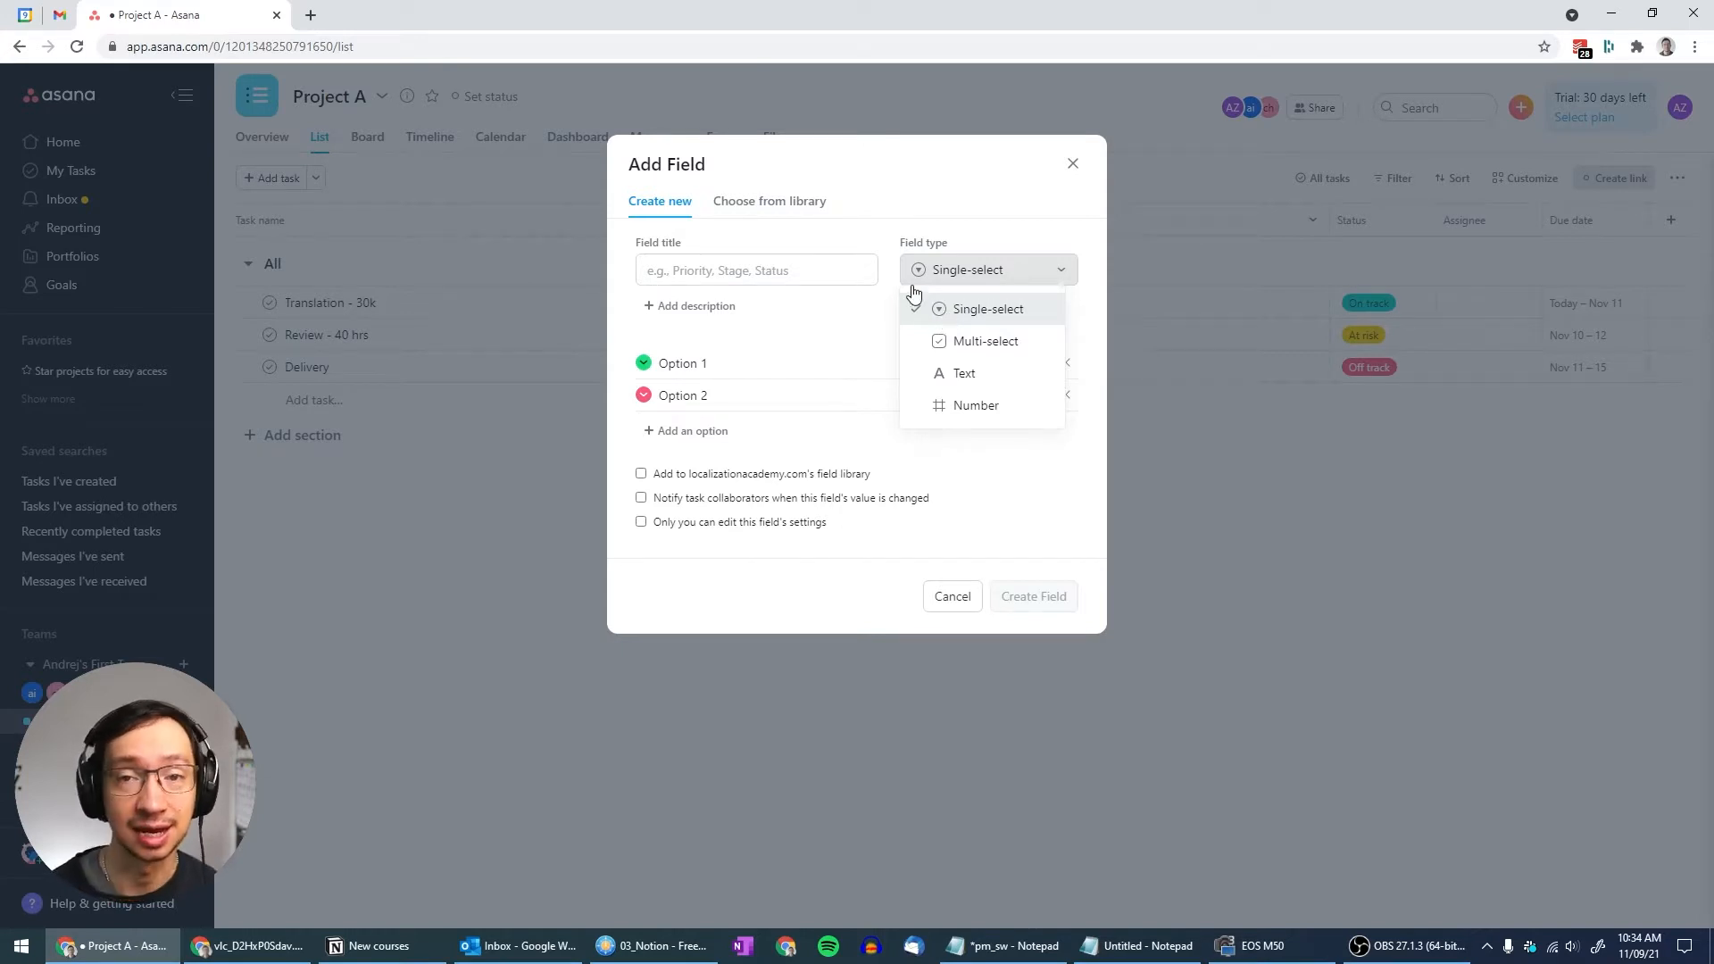
Cancel the Add Field dialog without creating a field
left_click(1071, 164)
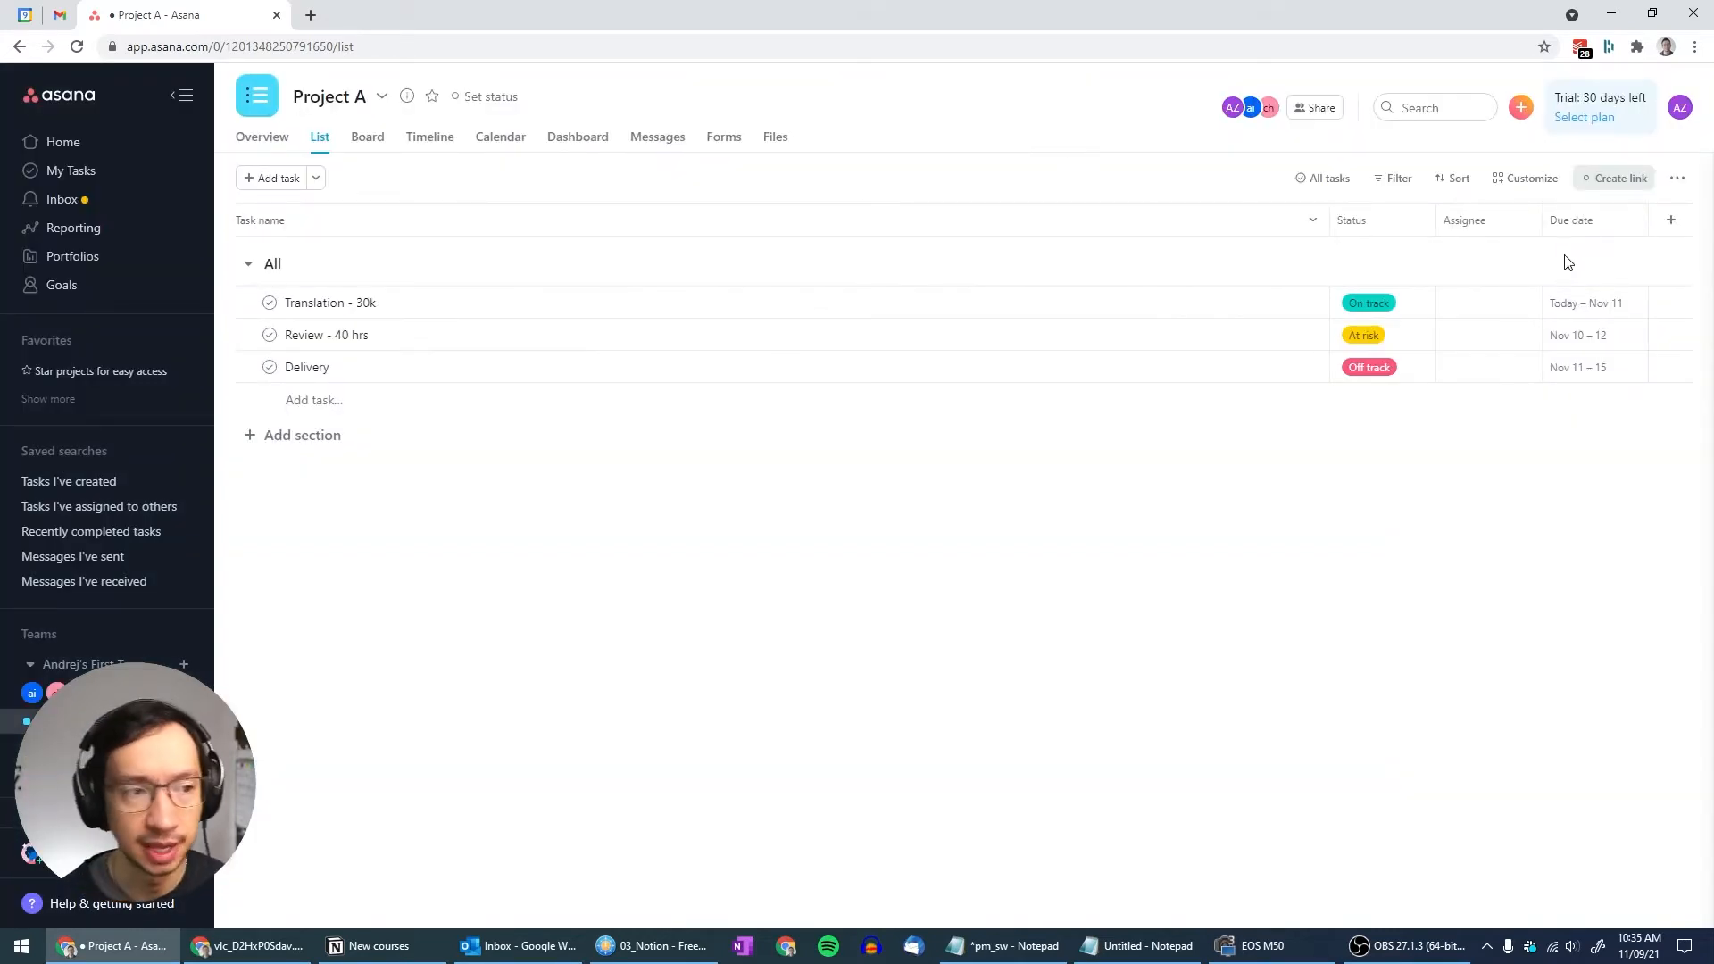
Edit the Status field and rename the On track option to 'To do'
left_click(1421, 220)
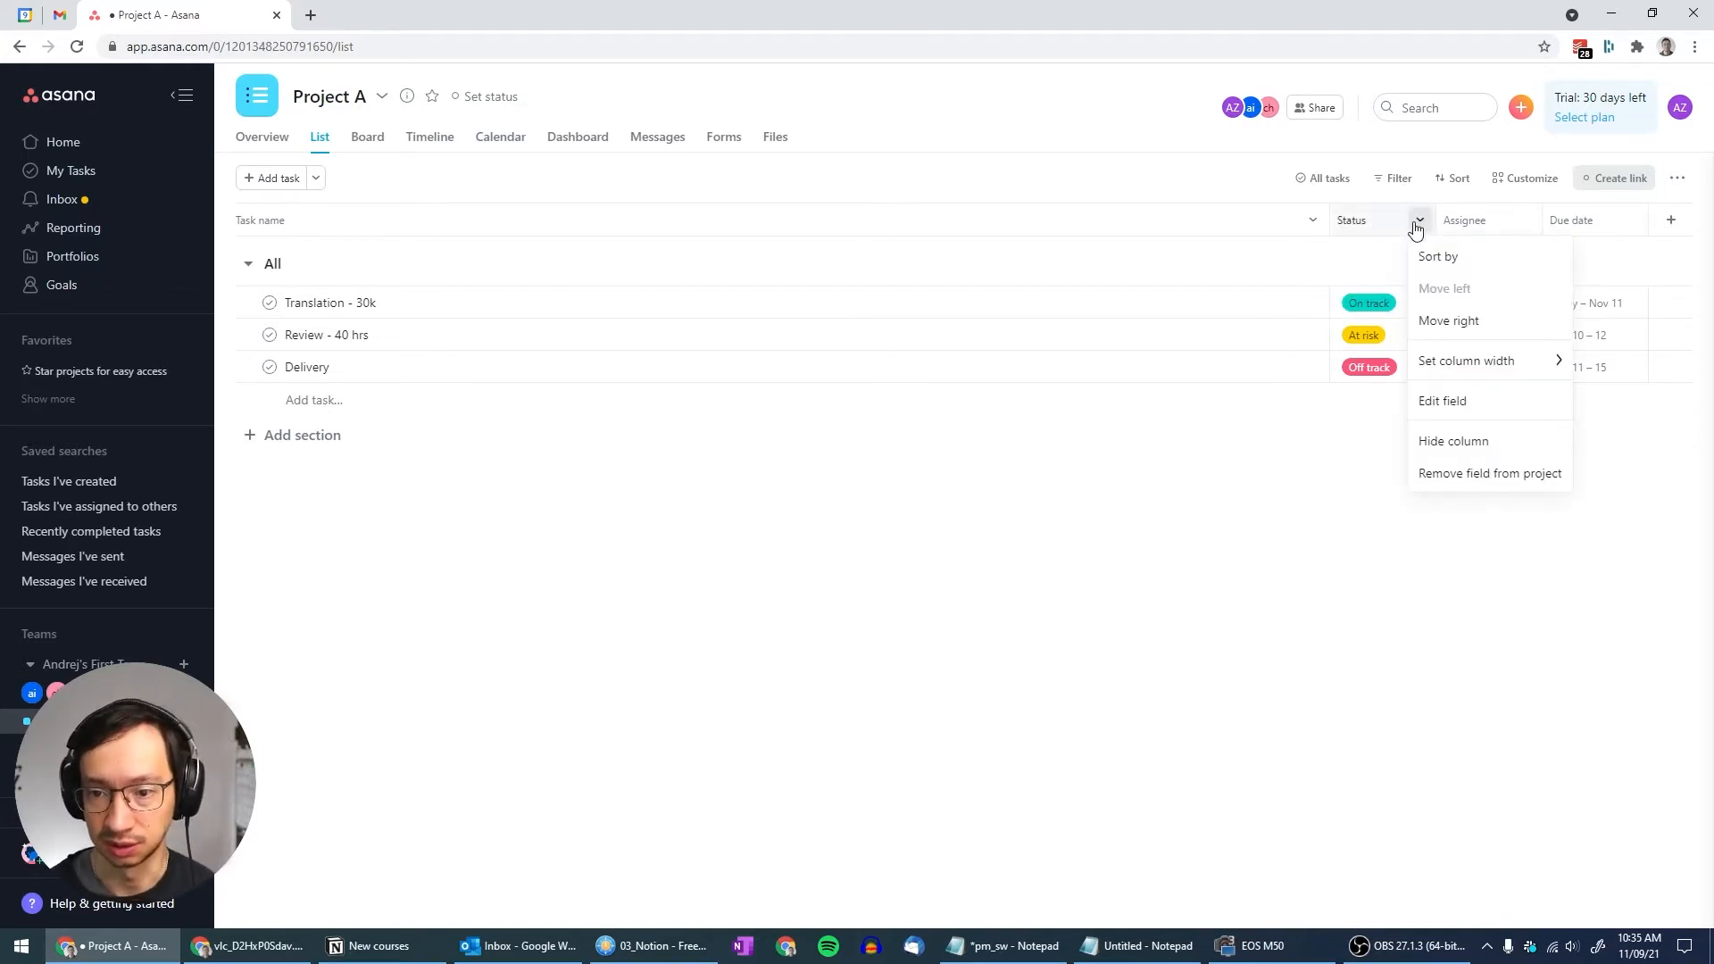
left_click(1440, 409)
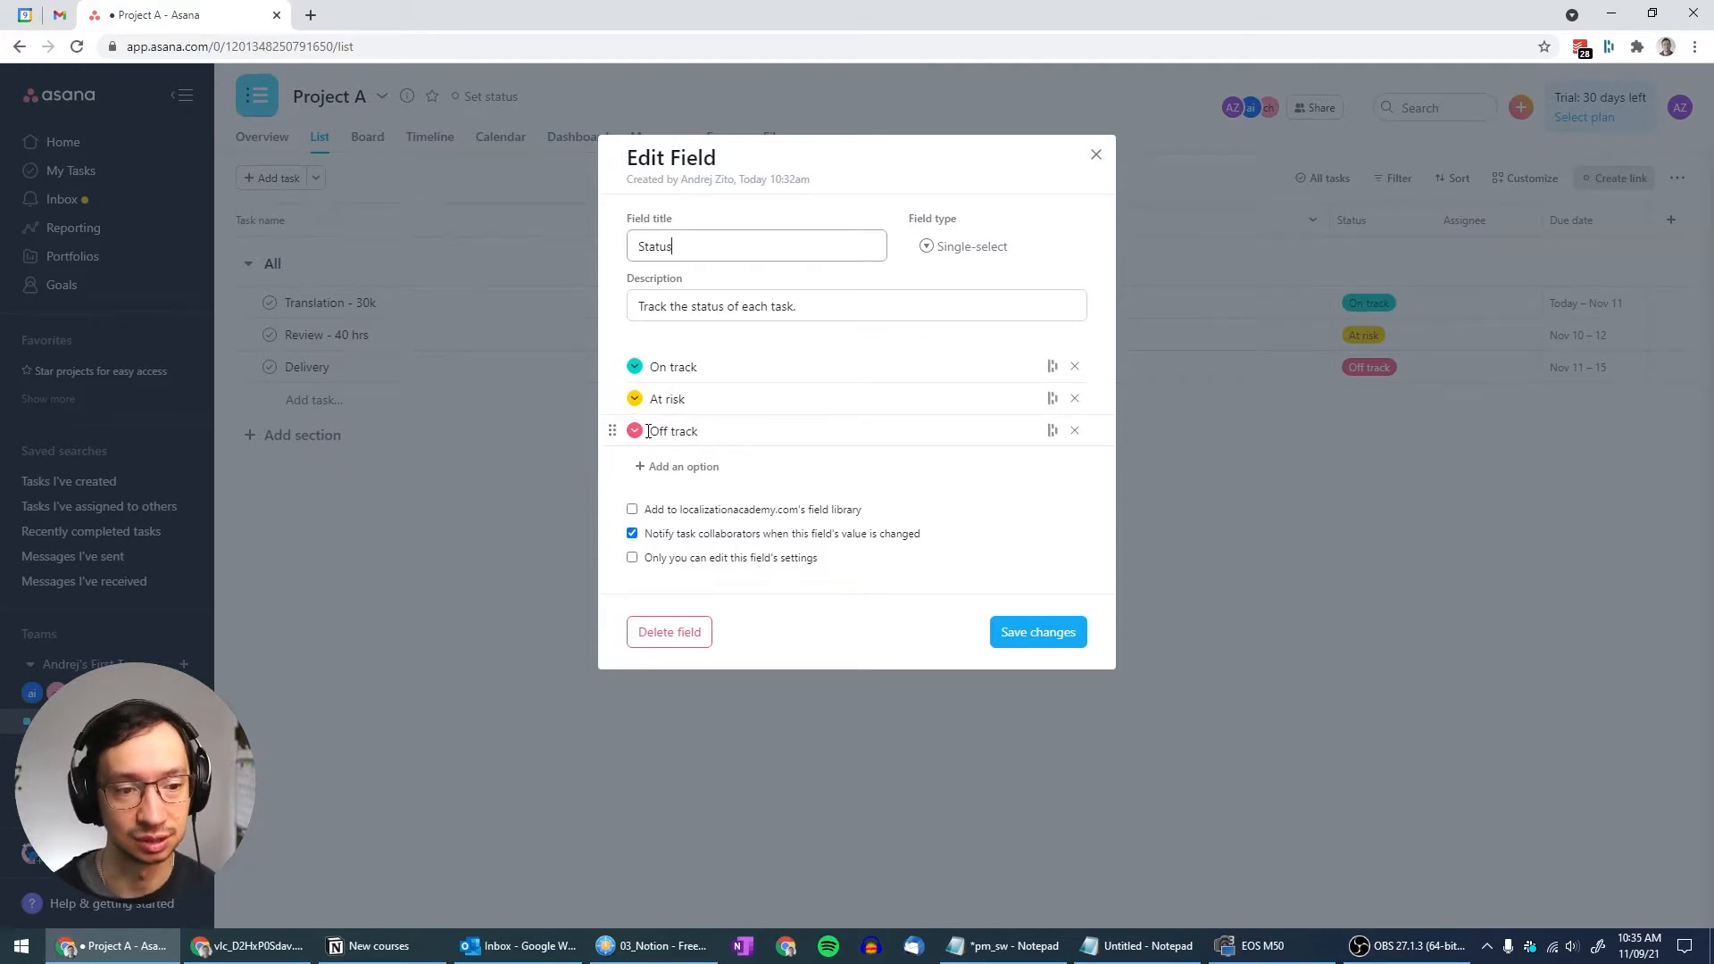
left_click_drag(648, 431, 727, 430)
left_click(733, 433)
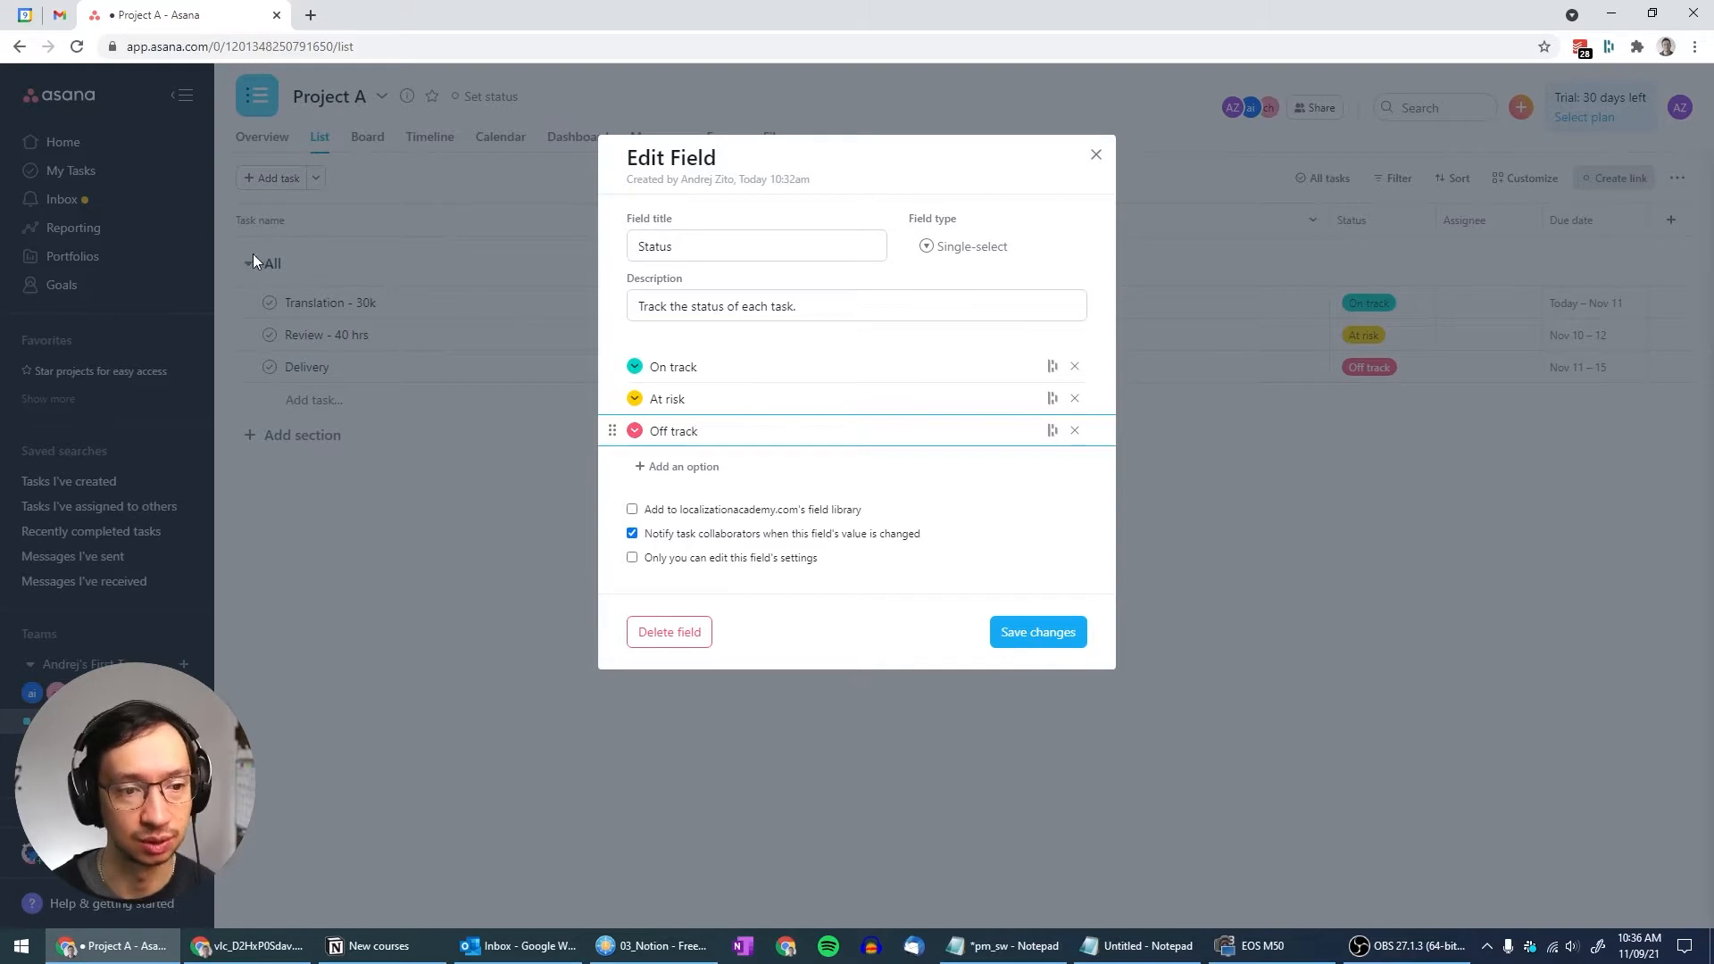
left_click(722, 364)
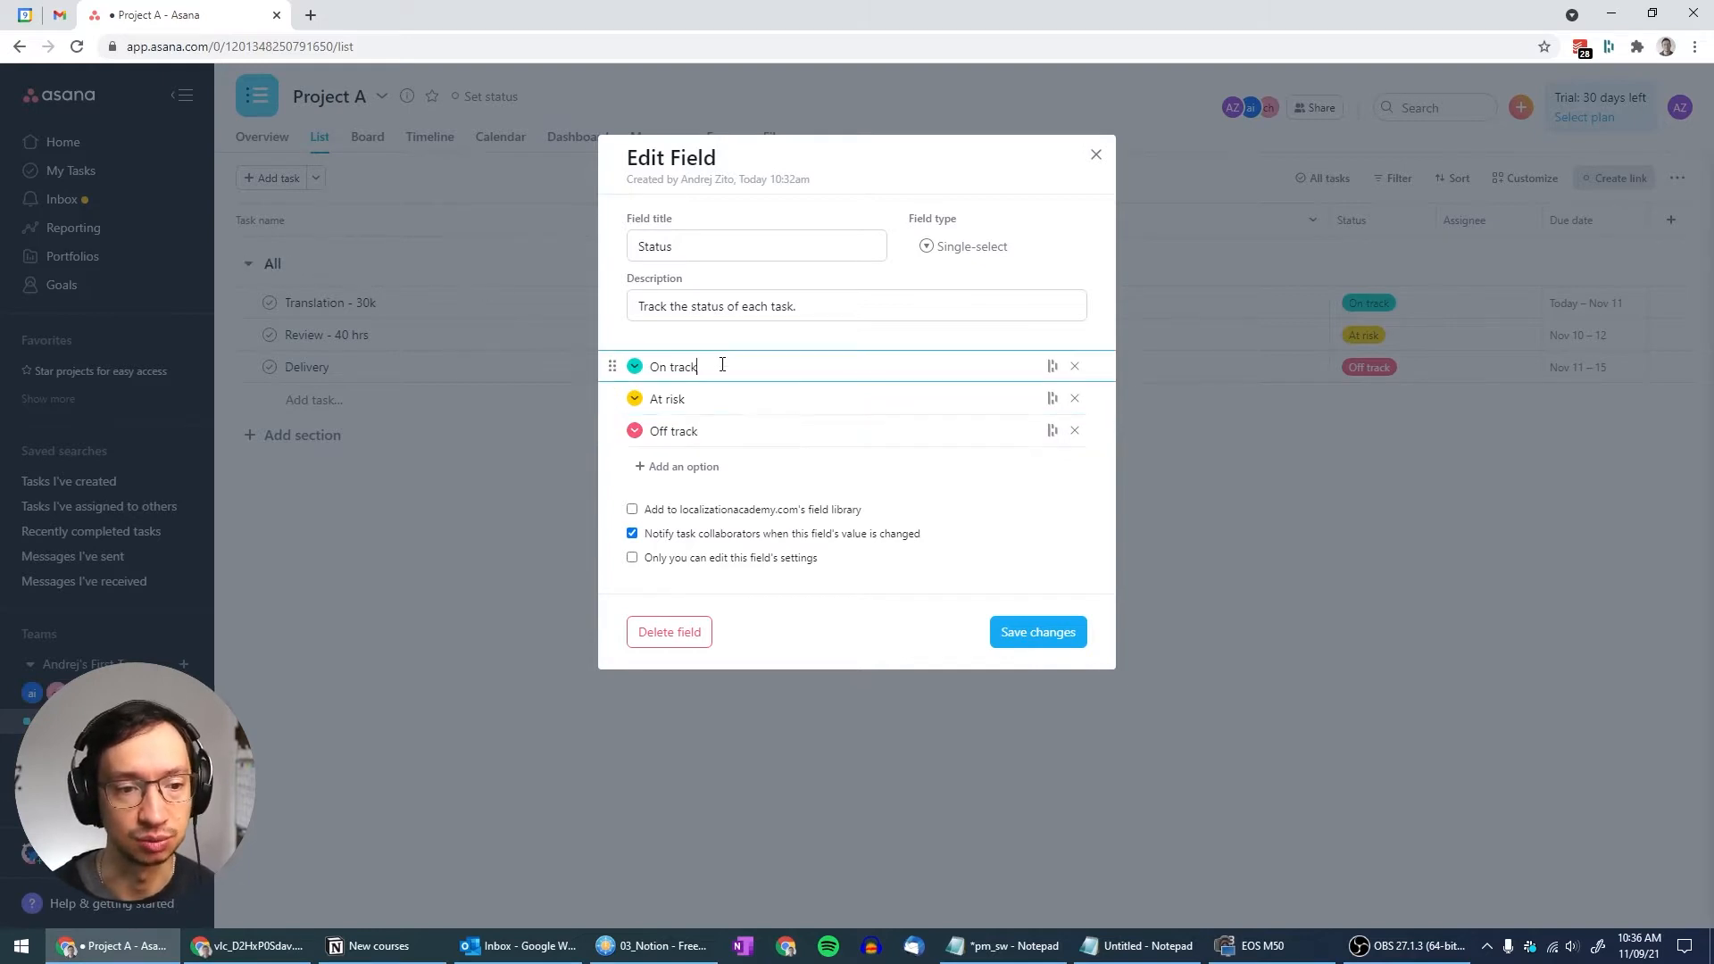
triple_click(722, 364)
type("T")
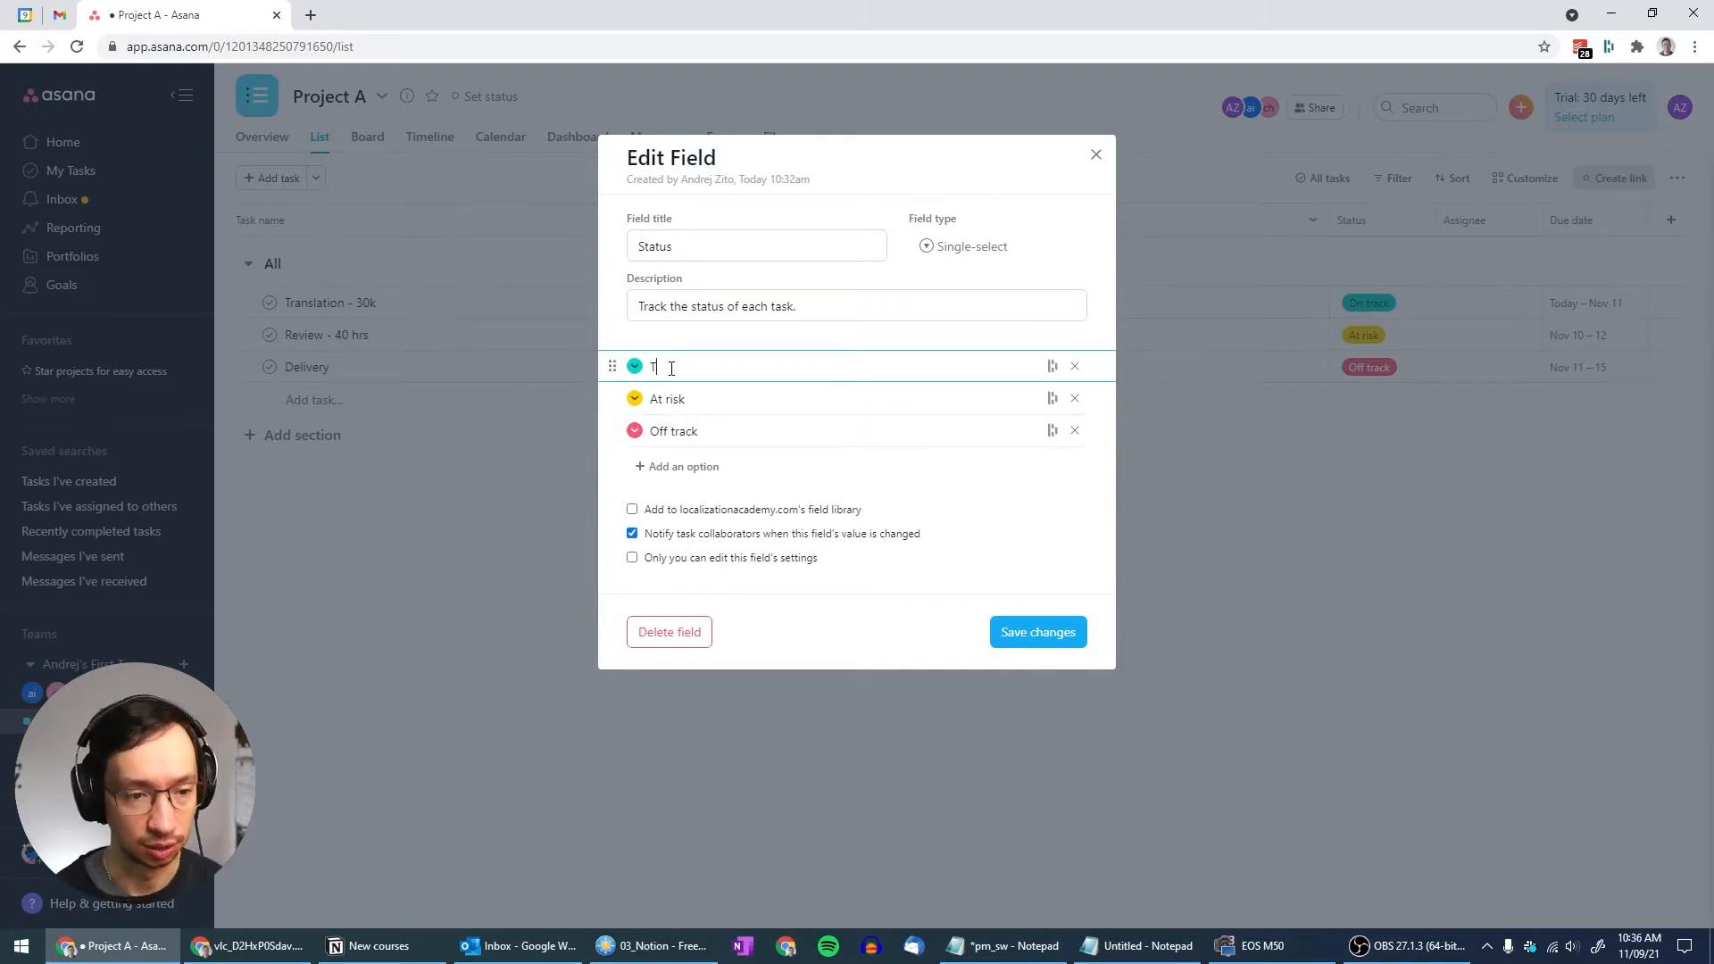
type("o do")
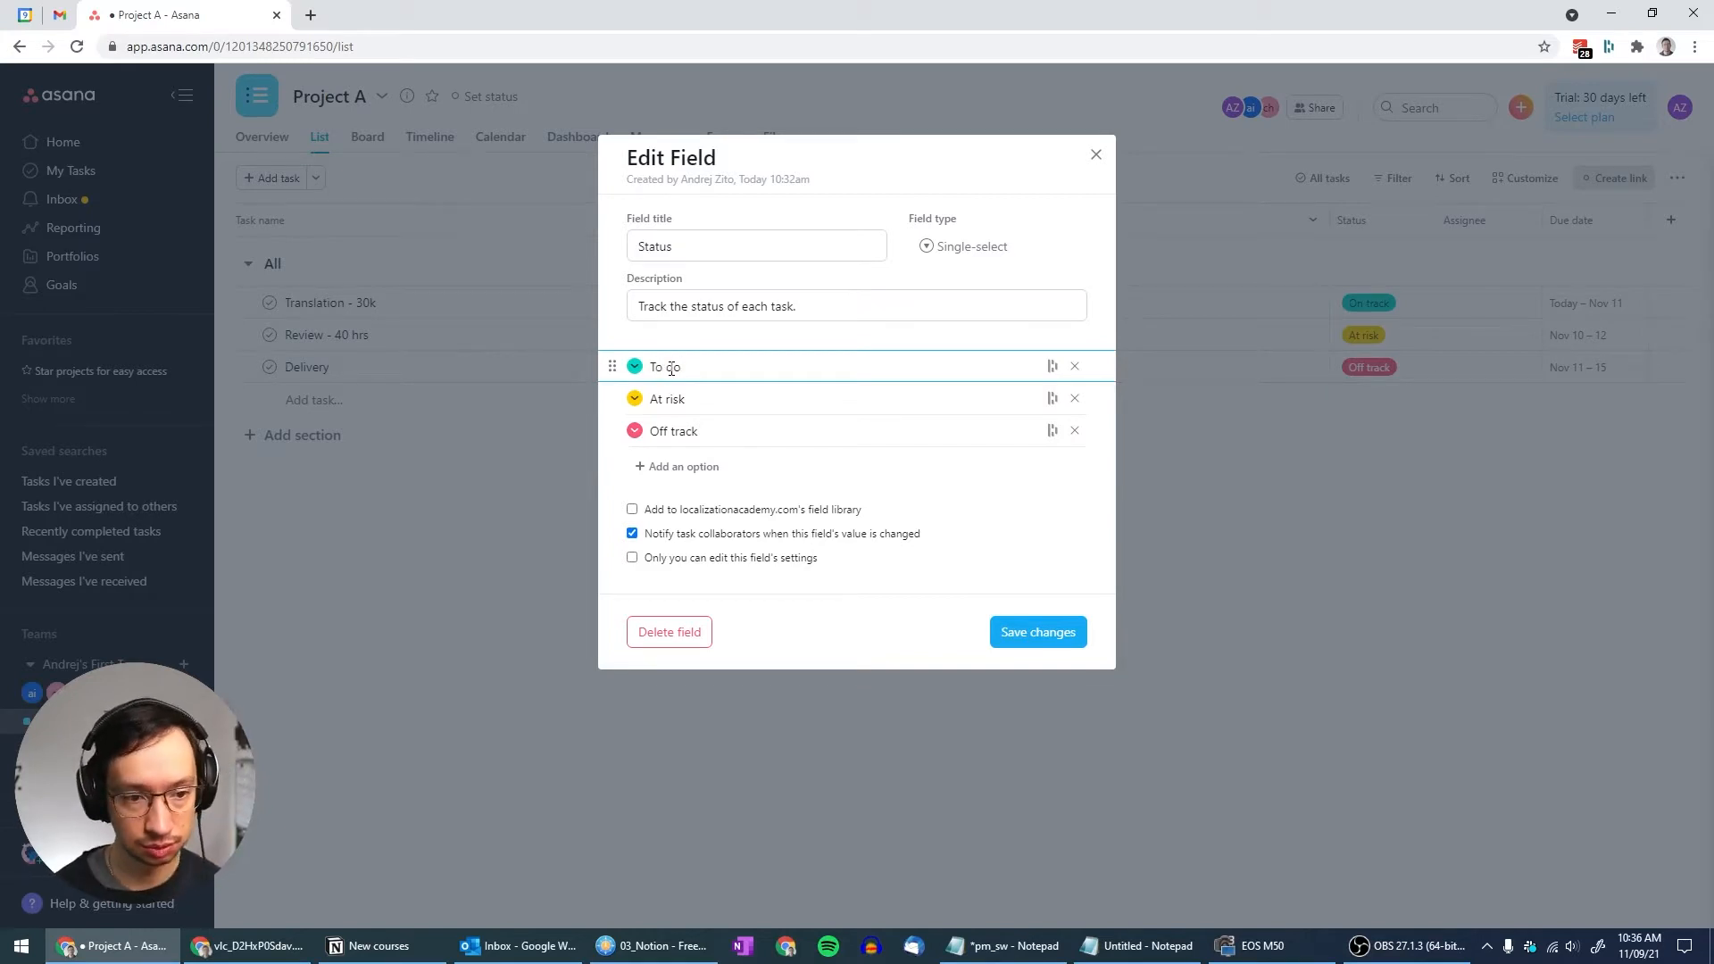
Rename At risk to 'In progress' and Off track to 'Done'
left_click(724, 395)
triple_click(724, 395)
key("BackSpace")
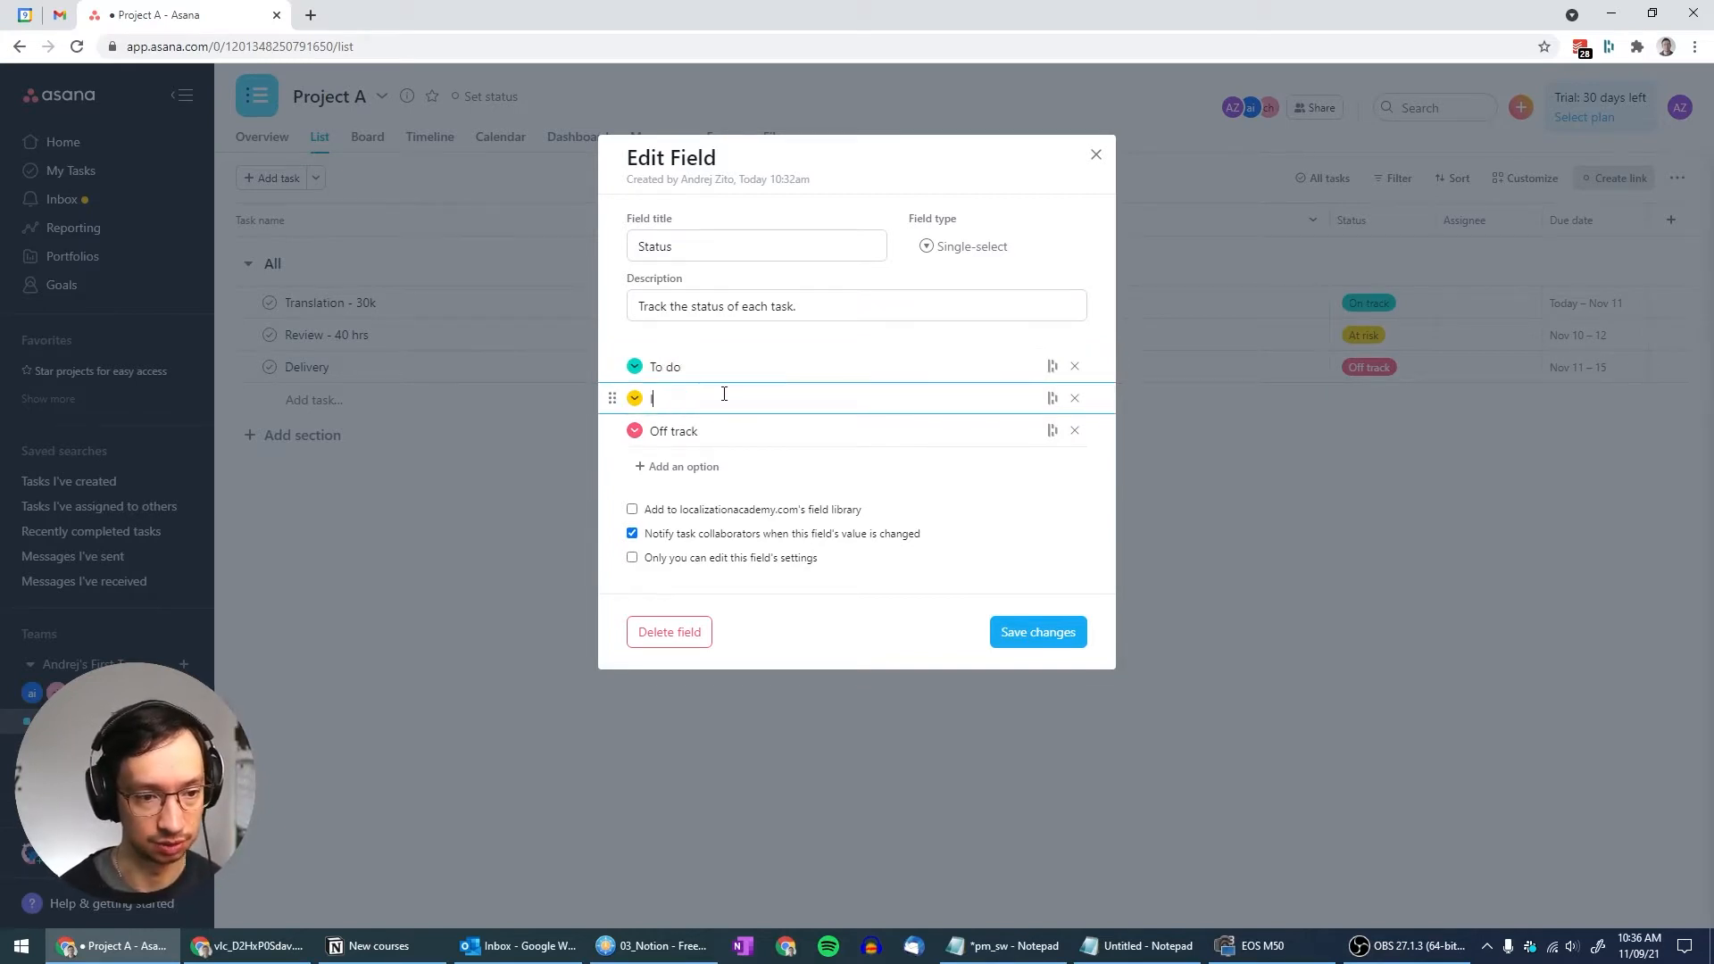
type("In progress")
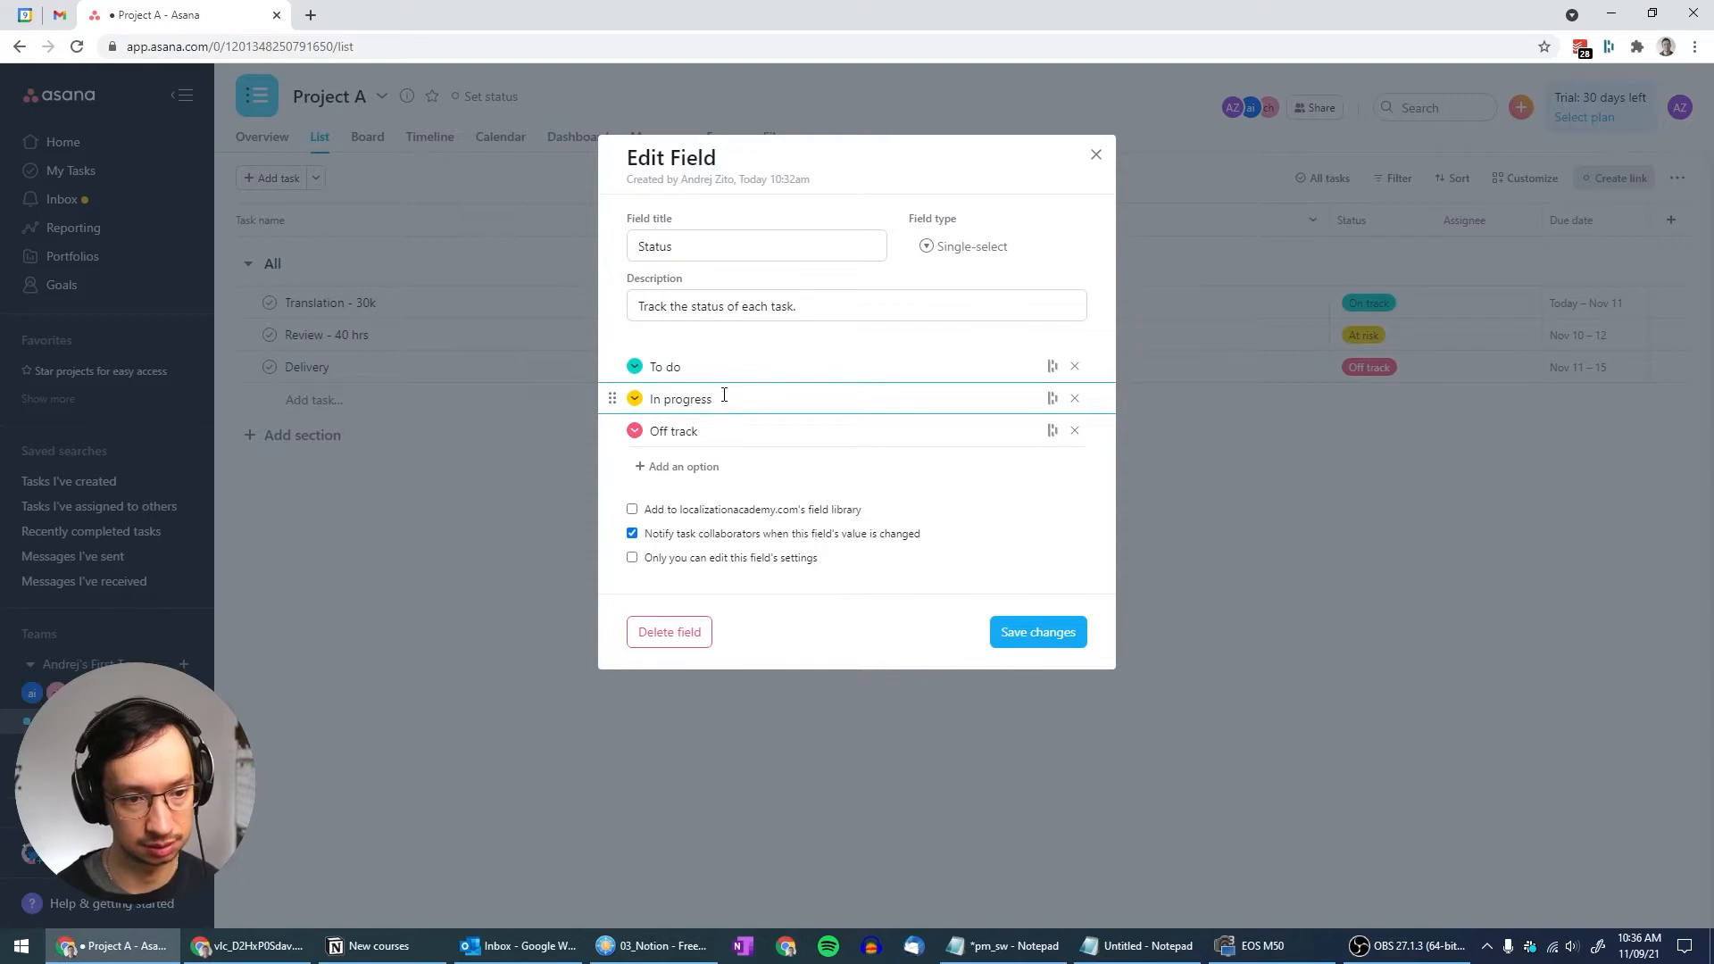
left_click(740, 427)
triple_click(741, 427)
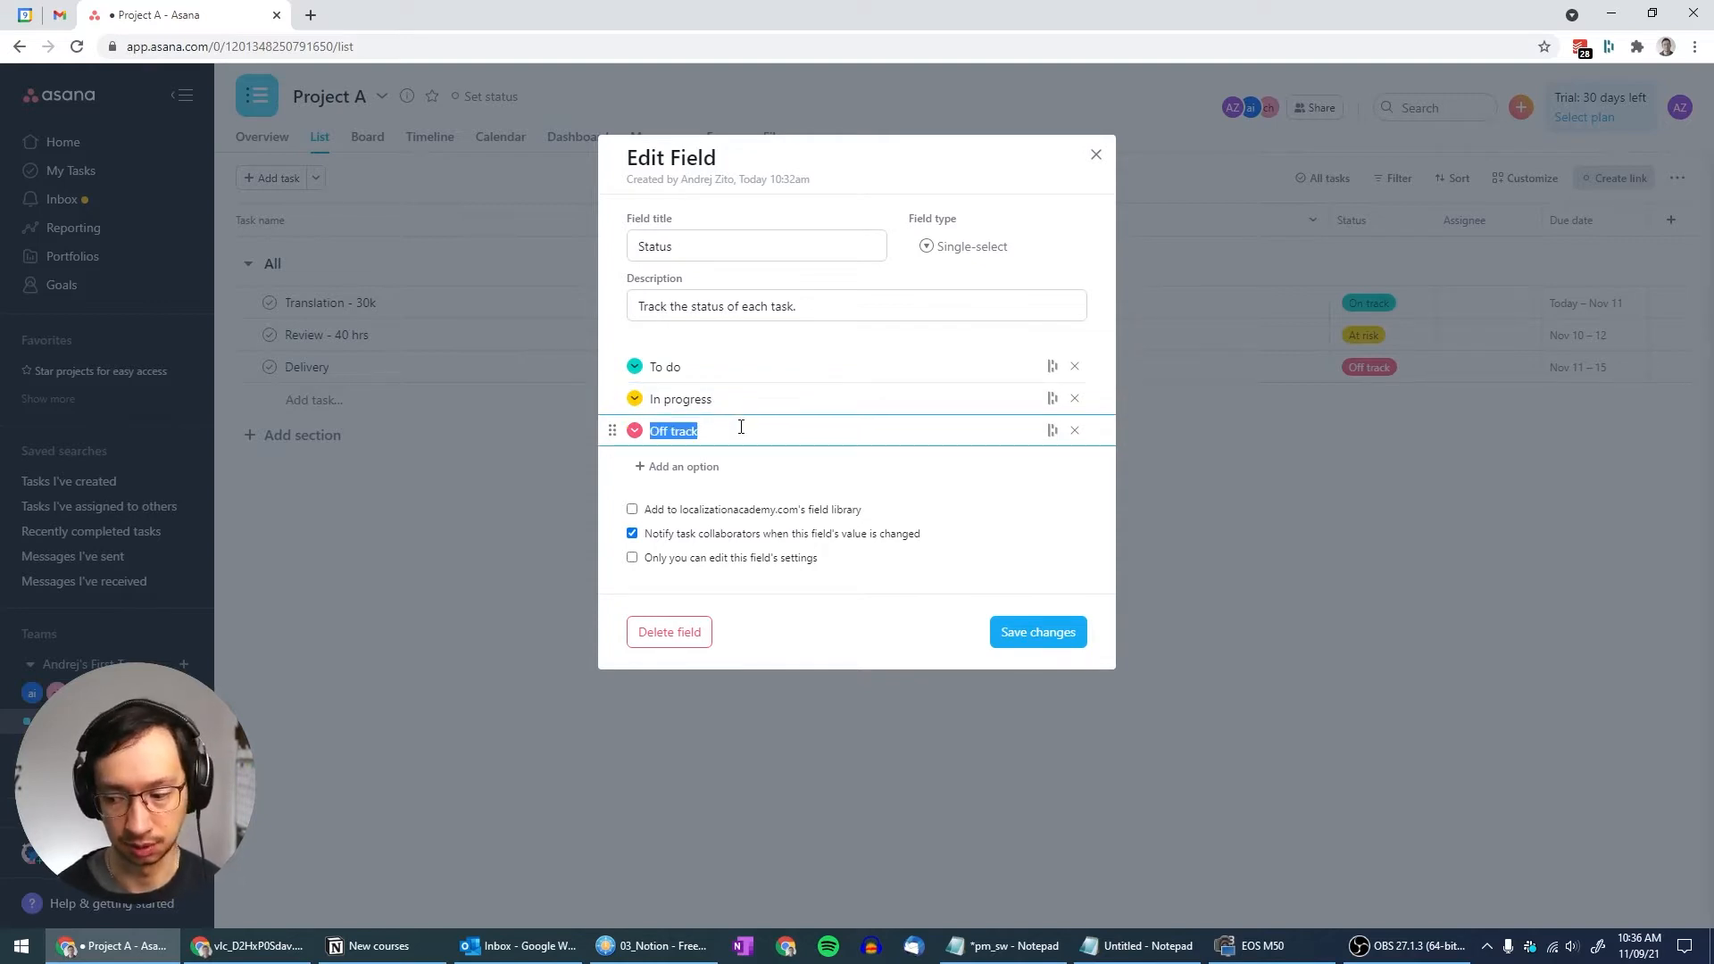
type("Done")
Make To do grey and Done dark grey, and add a 'Heads-up sent' option
left_click(634, 367)
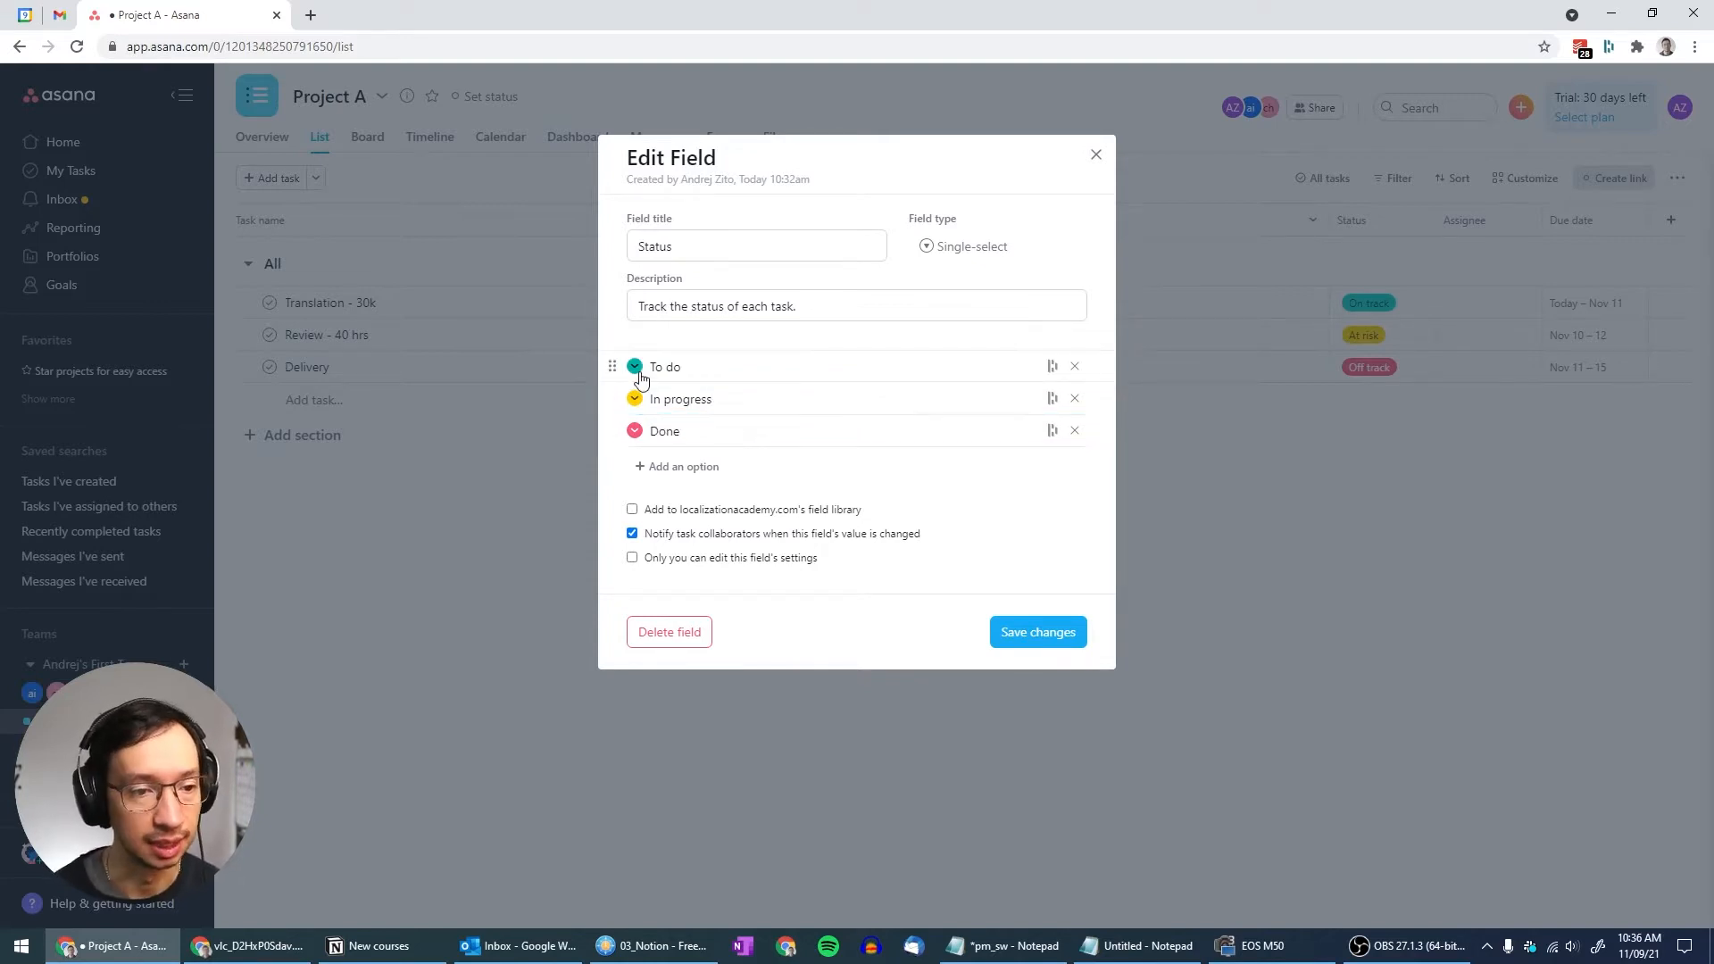
left_click(480, 395)
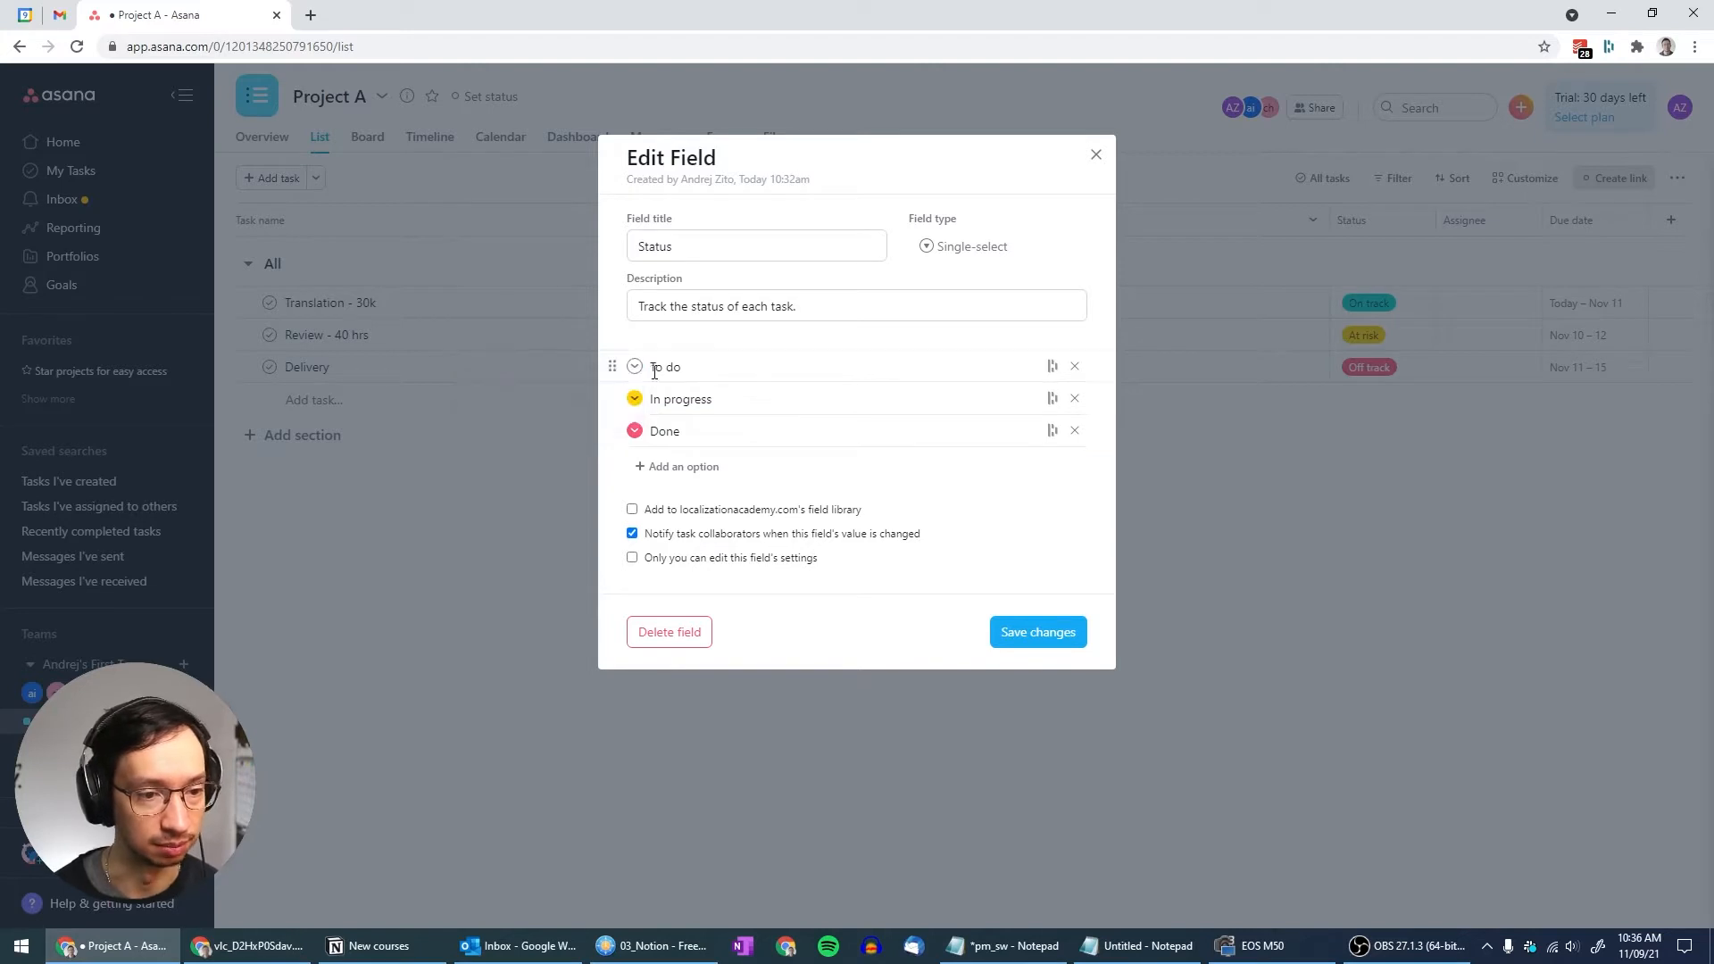
left_click(635, 432)
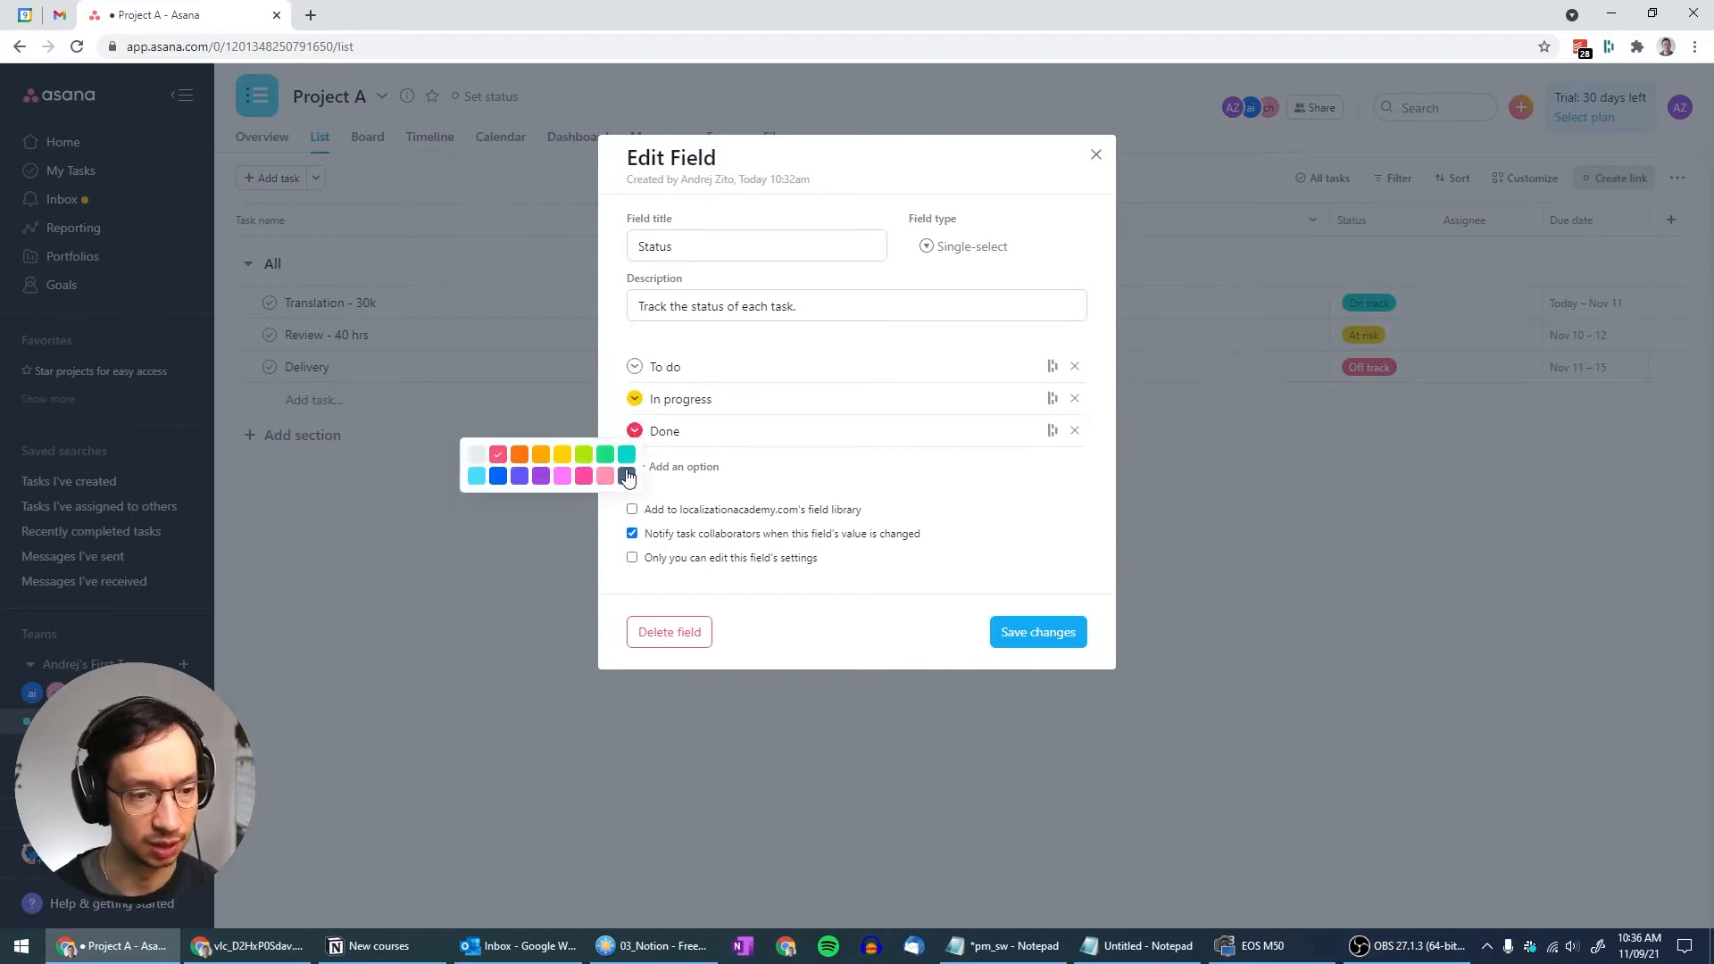
left_click(627, 475)
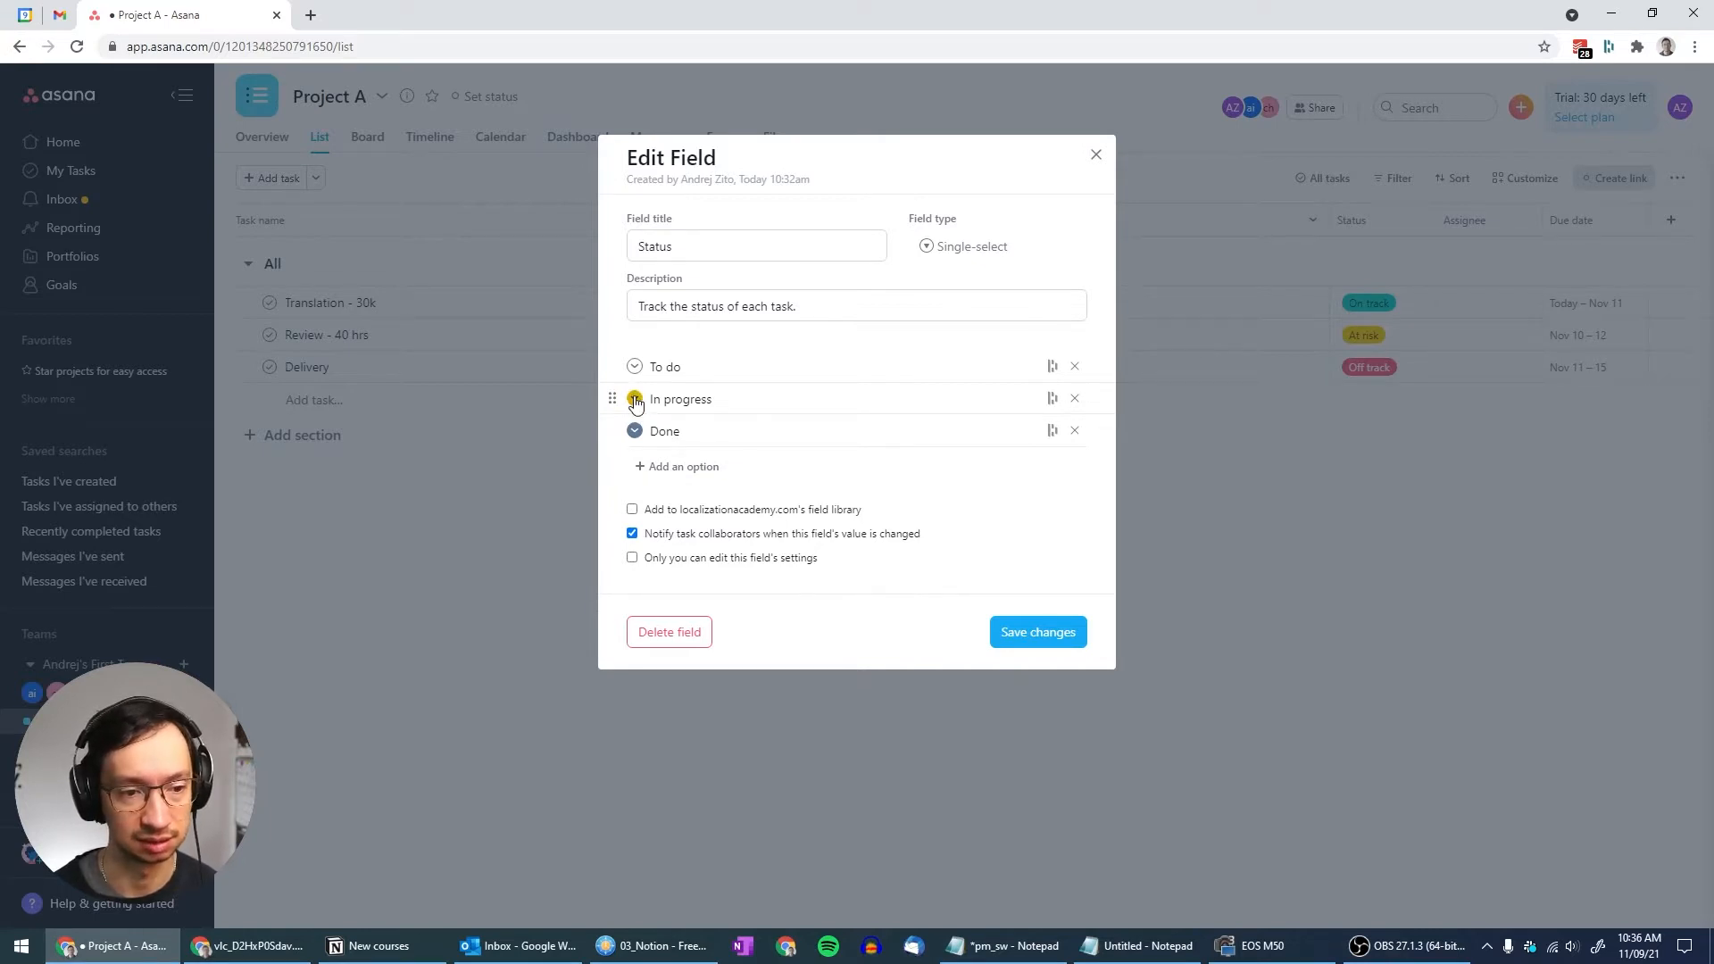
left_click(684, 470)
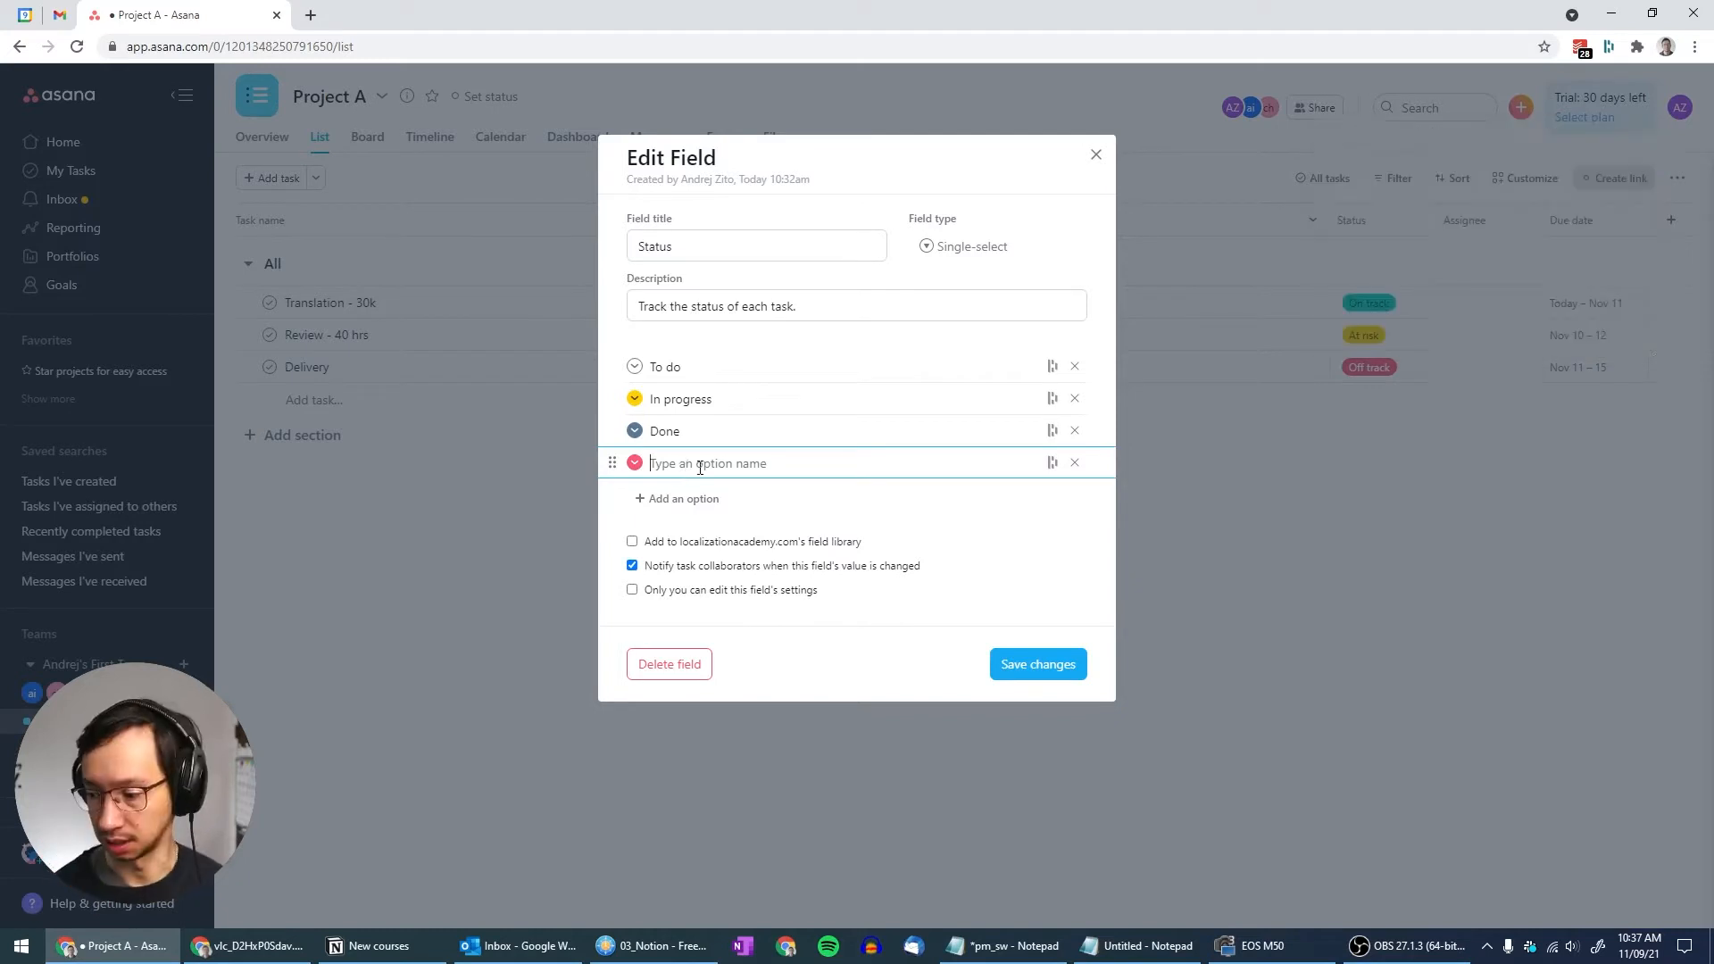
type("Heads-up")
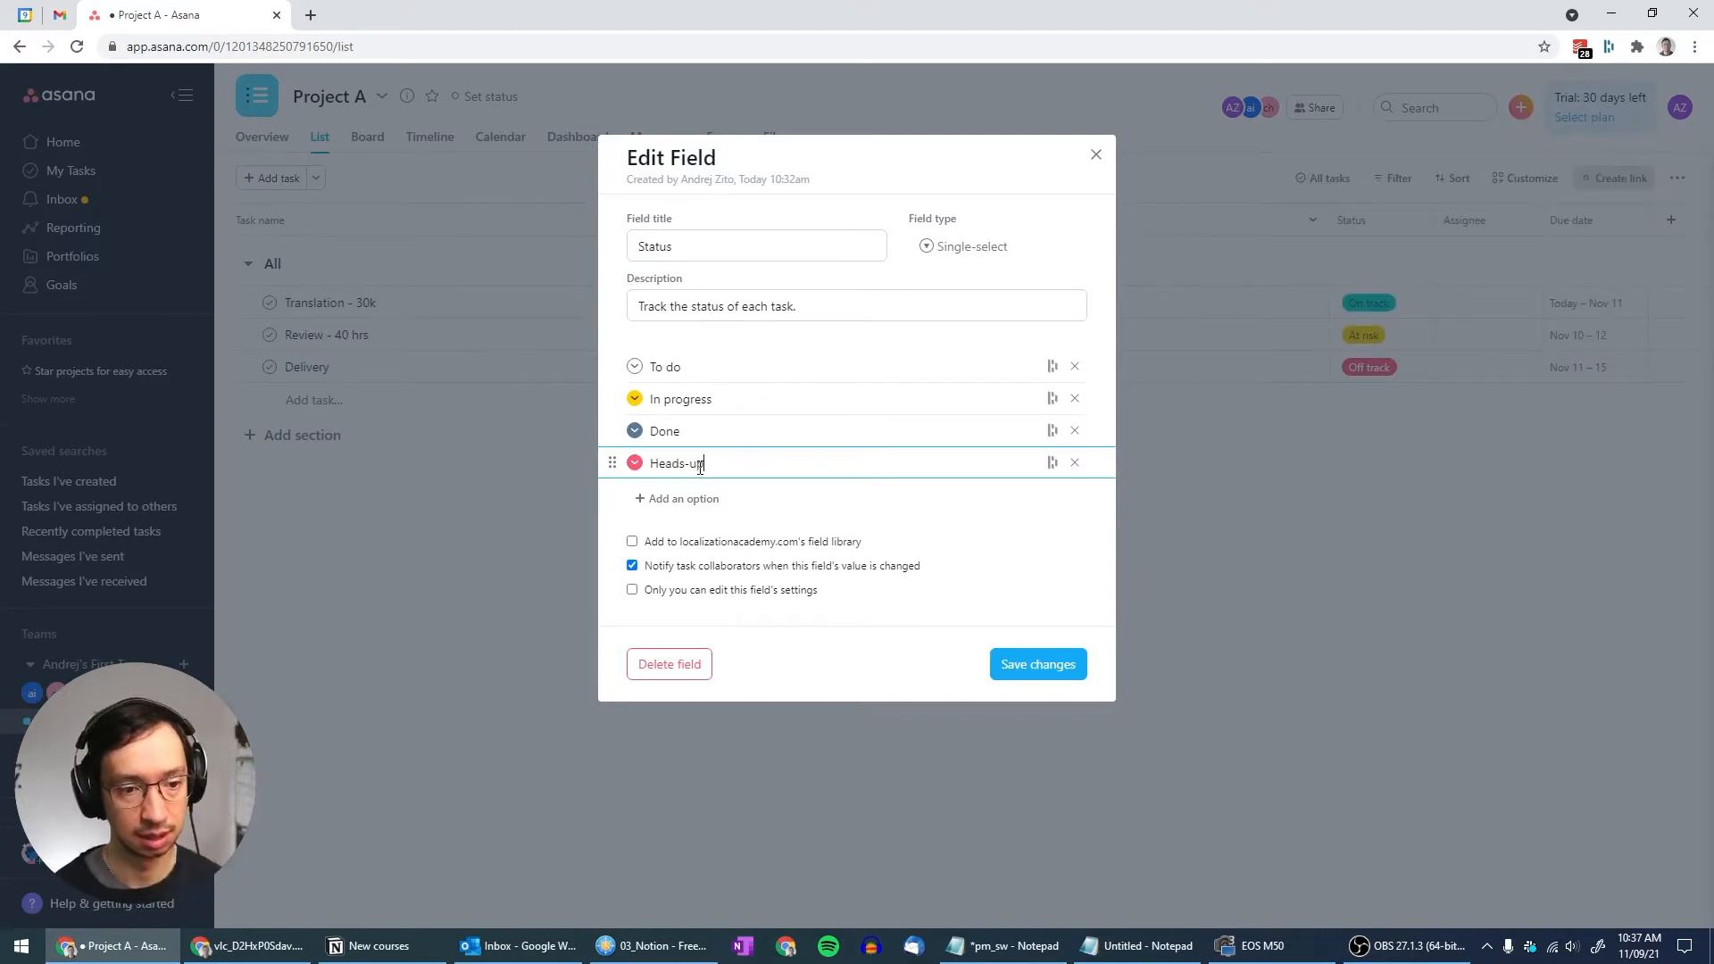
type(" sent")
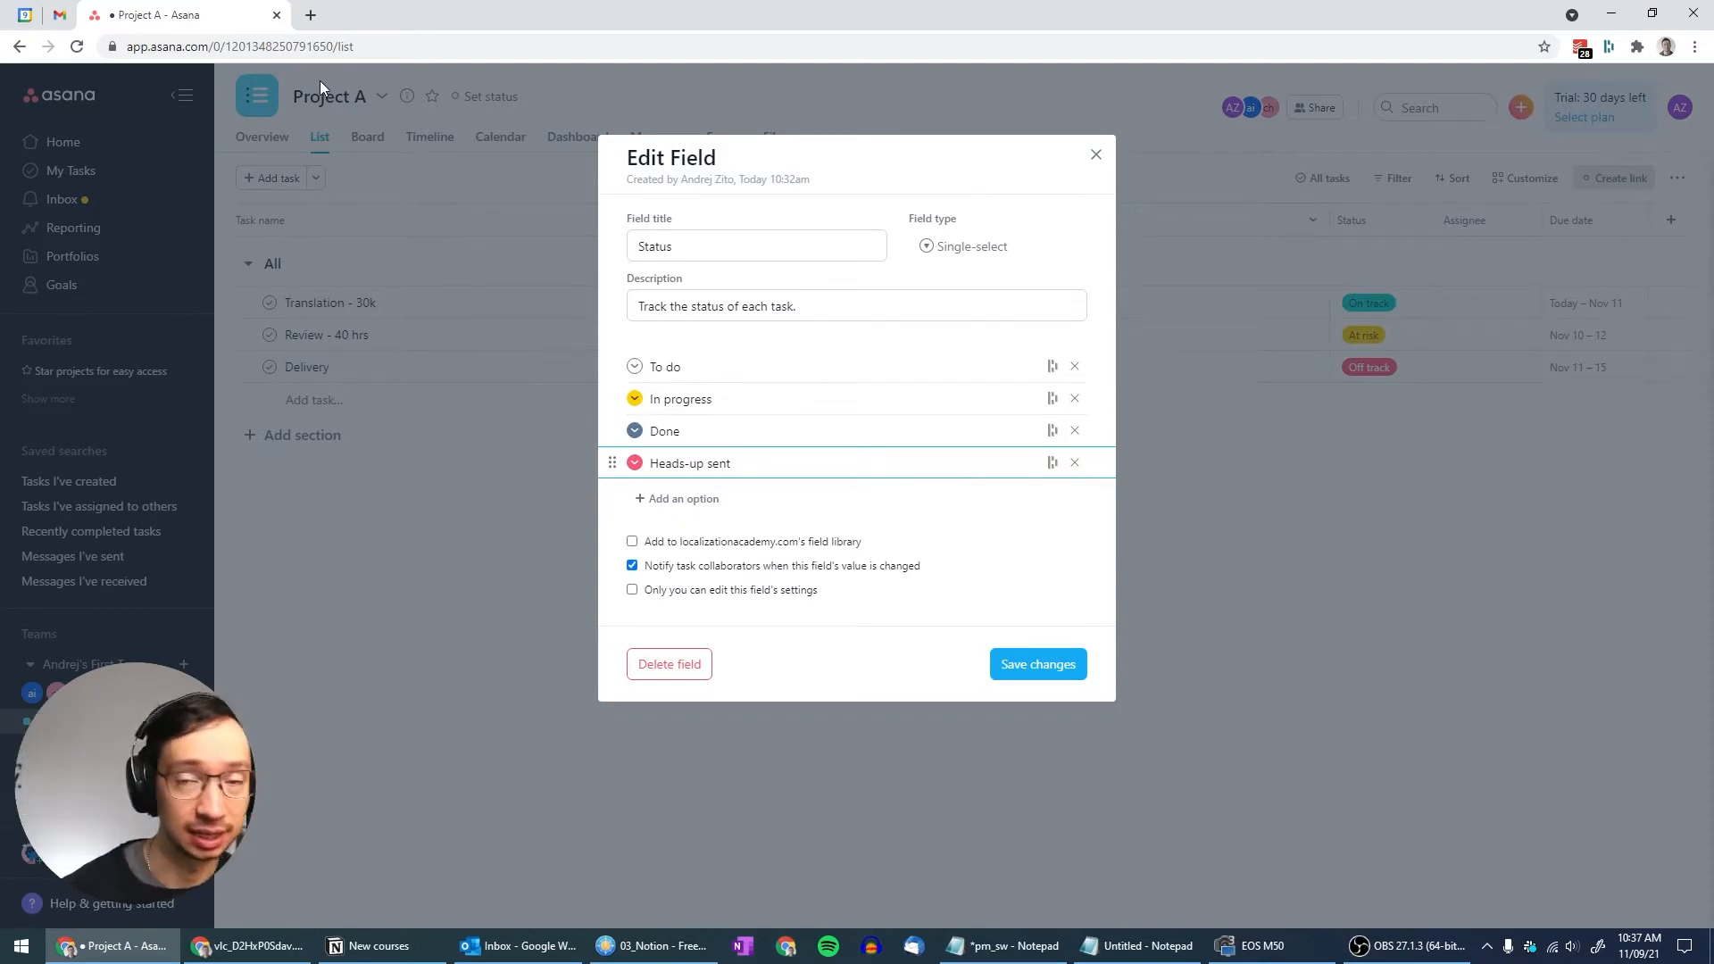
Copy the → arrow from GetEmoji's Non-Emoji Symbols and paste it before 'Heads-up sent' in Asana
left_click(311, 15)
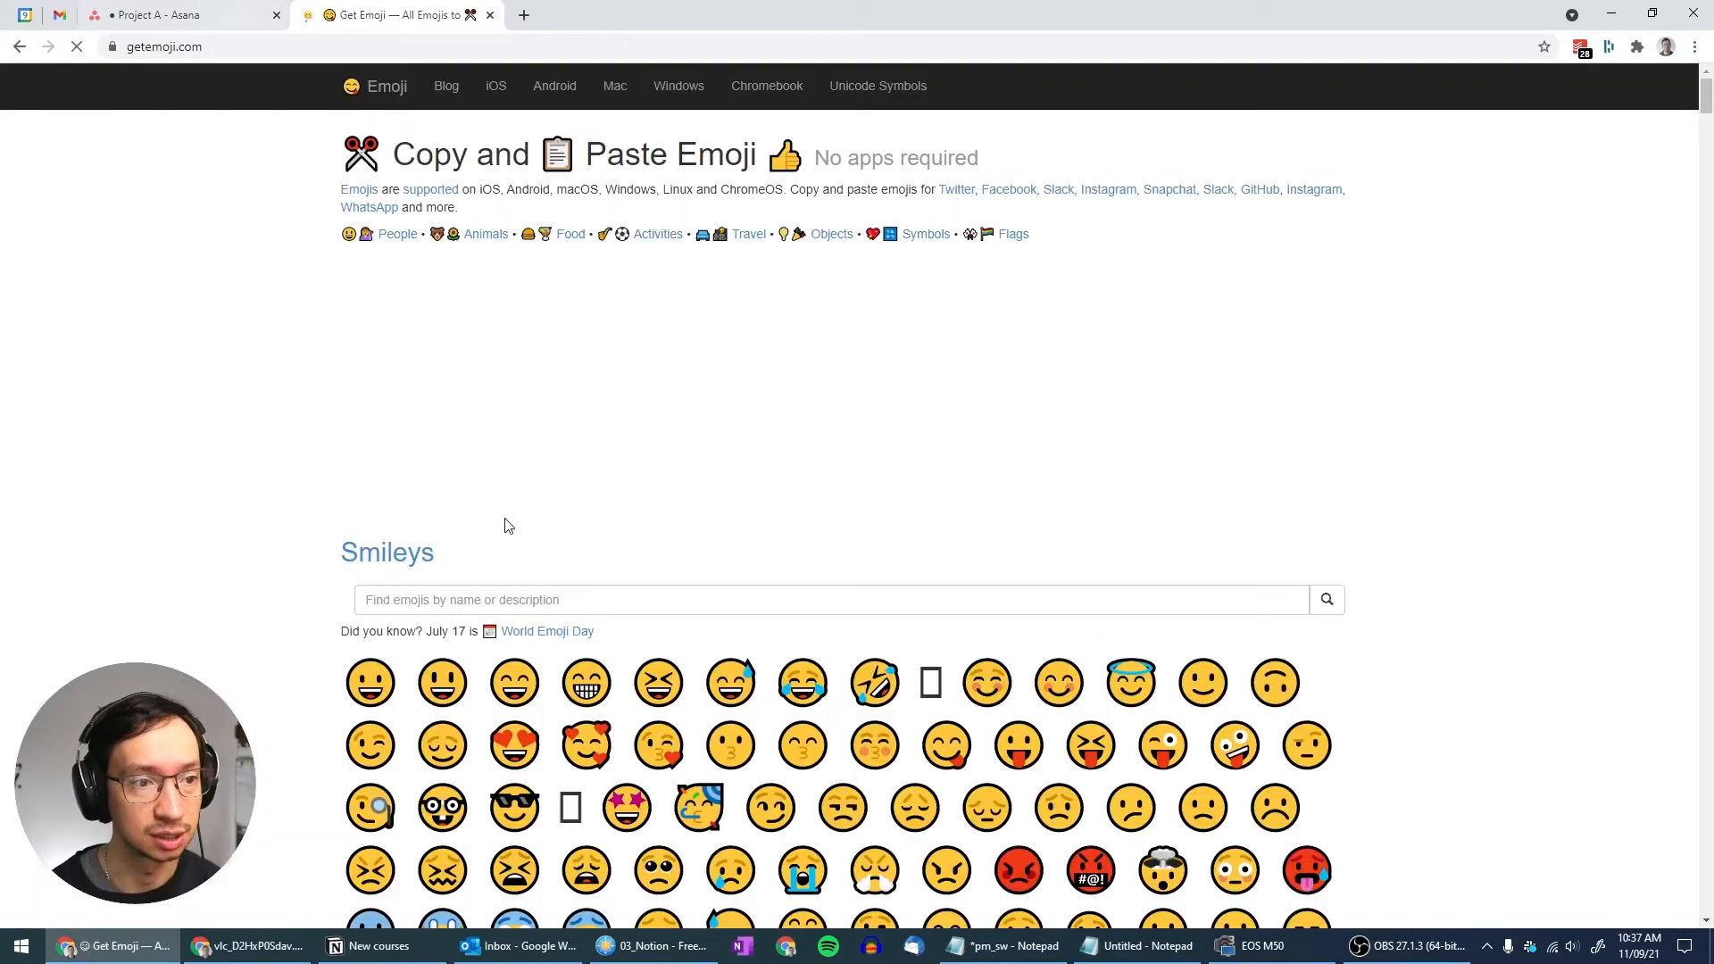
scroll(469, 499, "down", 20)
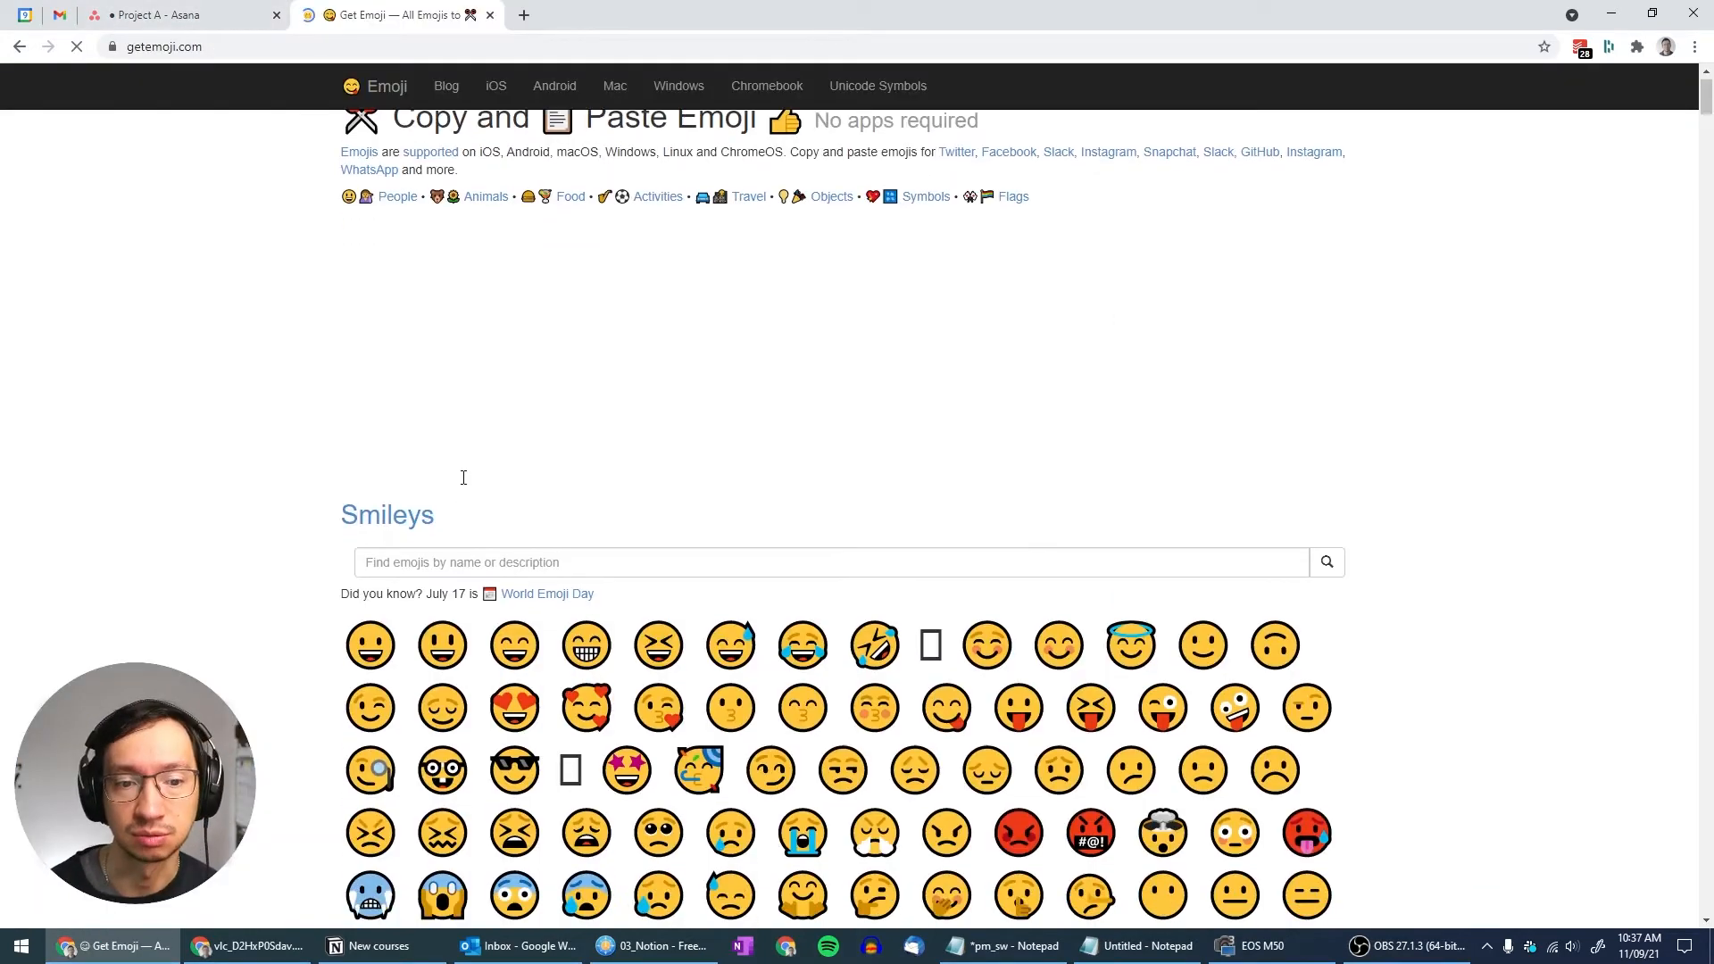
scroll(473, 502, "down", 20)
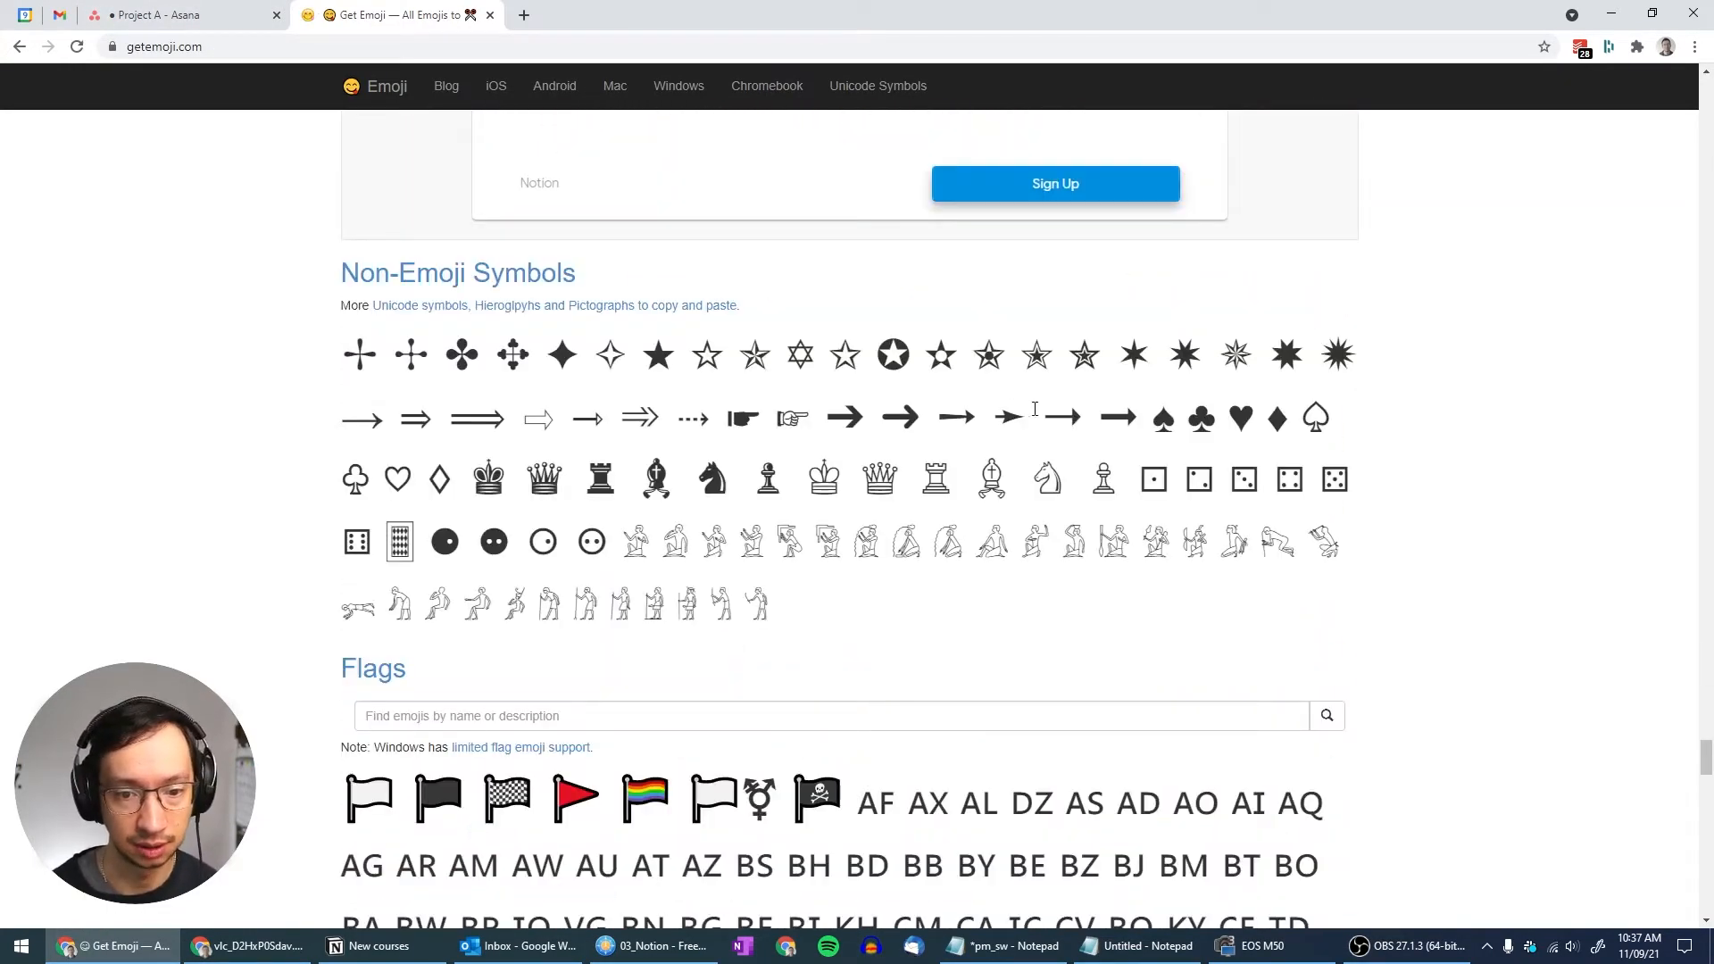
key("ctrl+shift+Tab")
type("→")
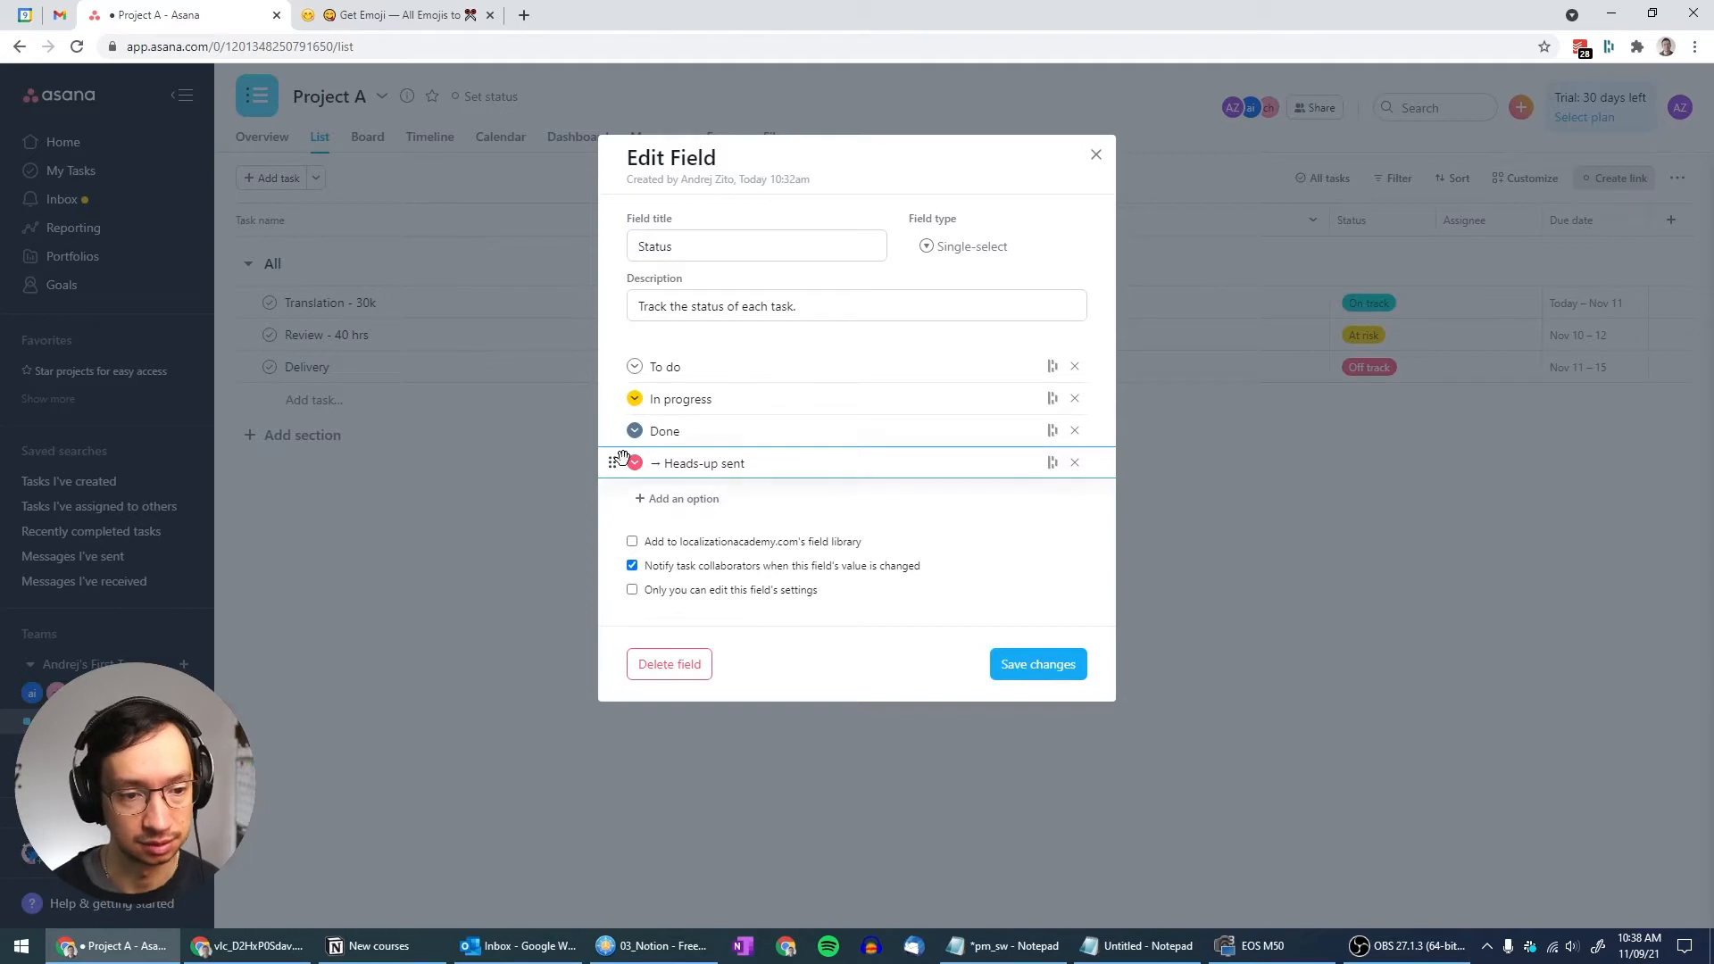
Add arrow-prefixed 'Heads-up confirmed' and 'Handoff sent' status options
left_click(708, 498)
type("→")
type("Heads-up con")
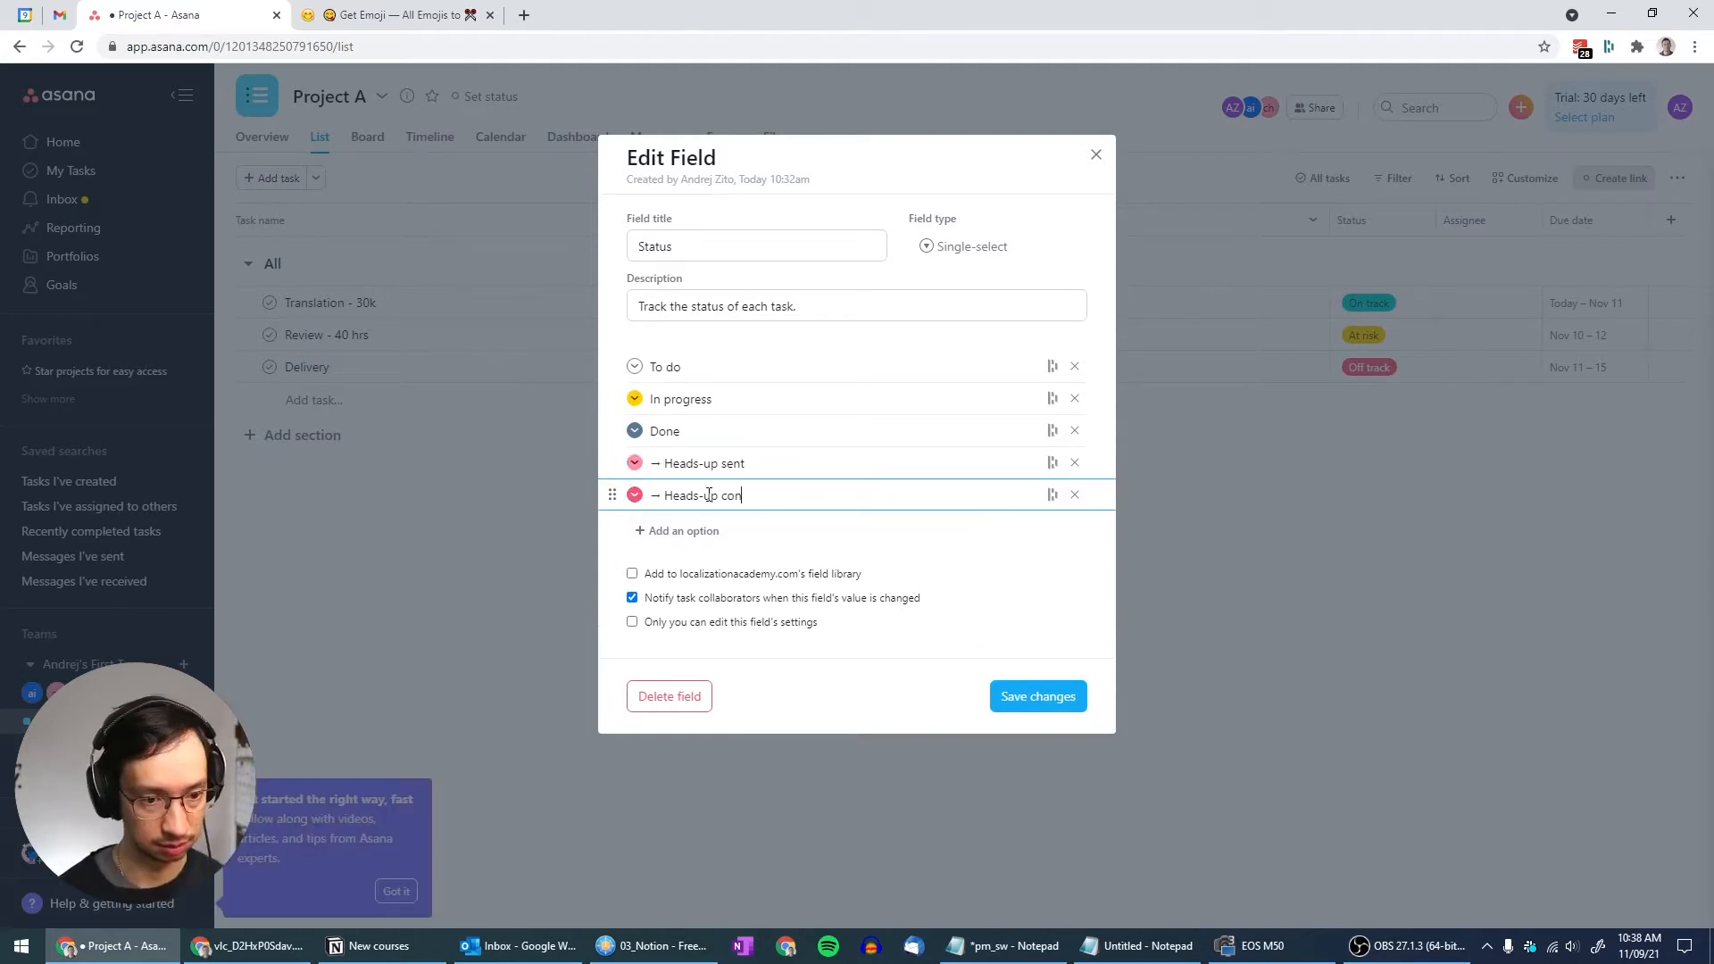
type("firmed")
left_click(663, 530)
type("→")
type("Handoff s")
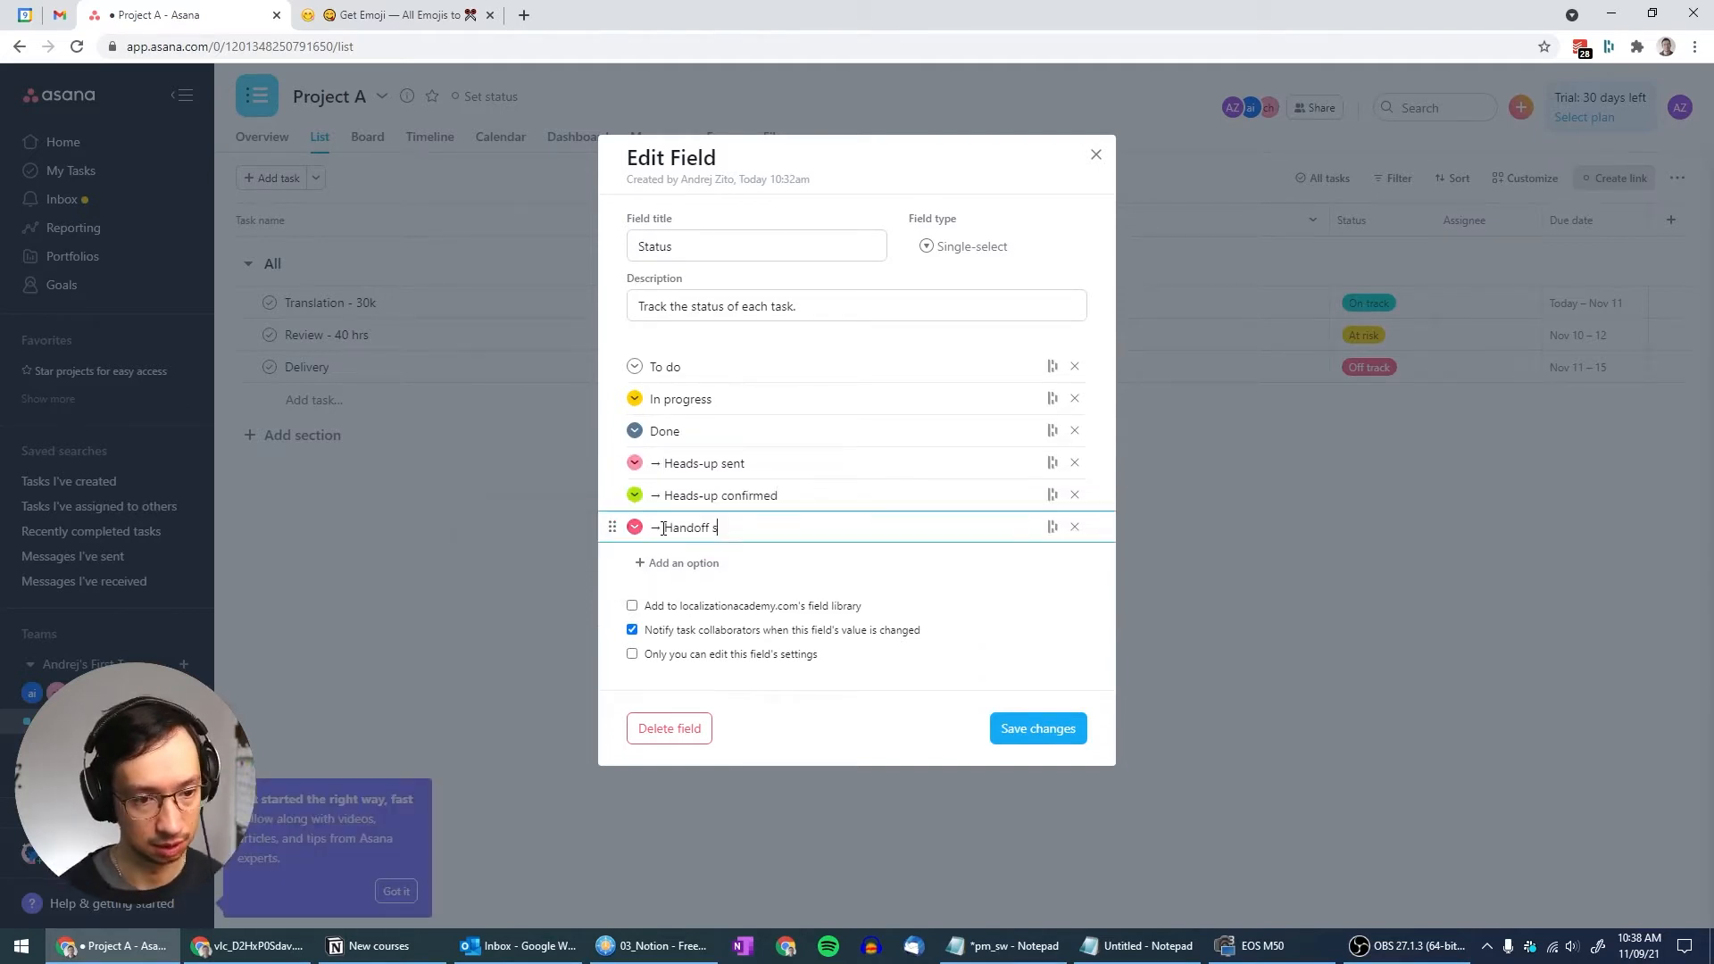
type("ent")
left_click(635, 528)
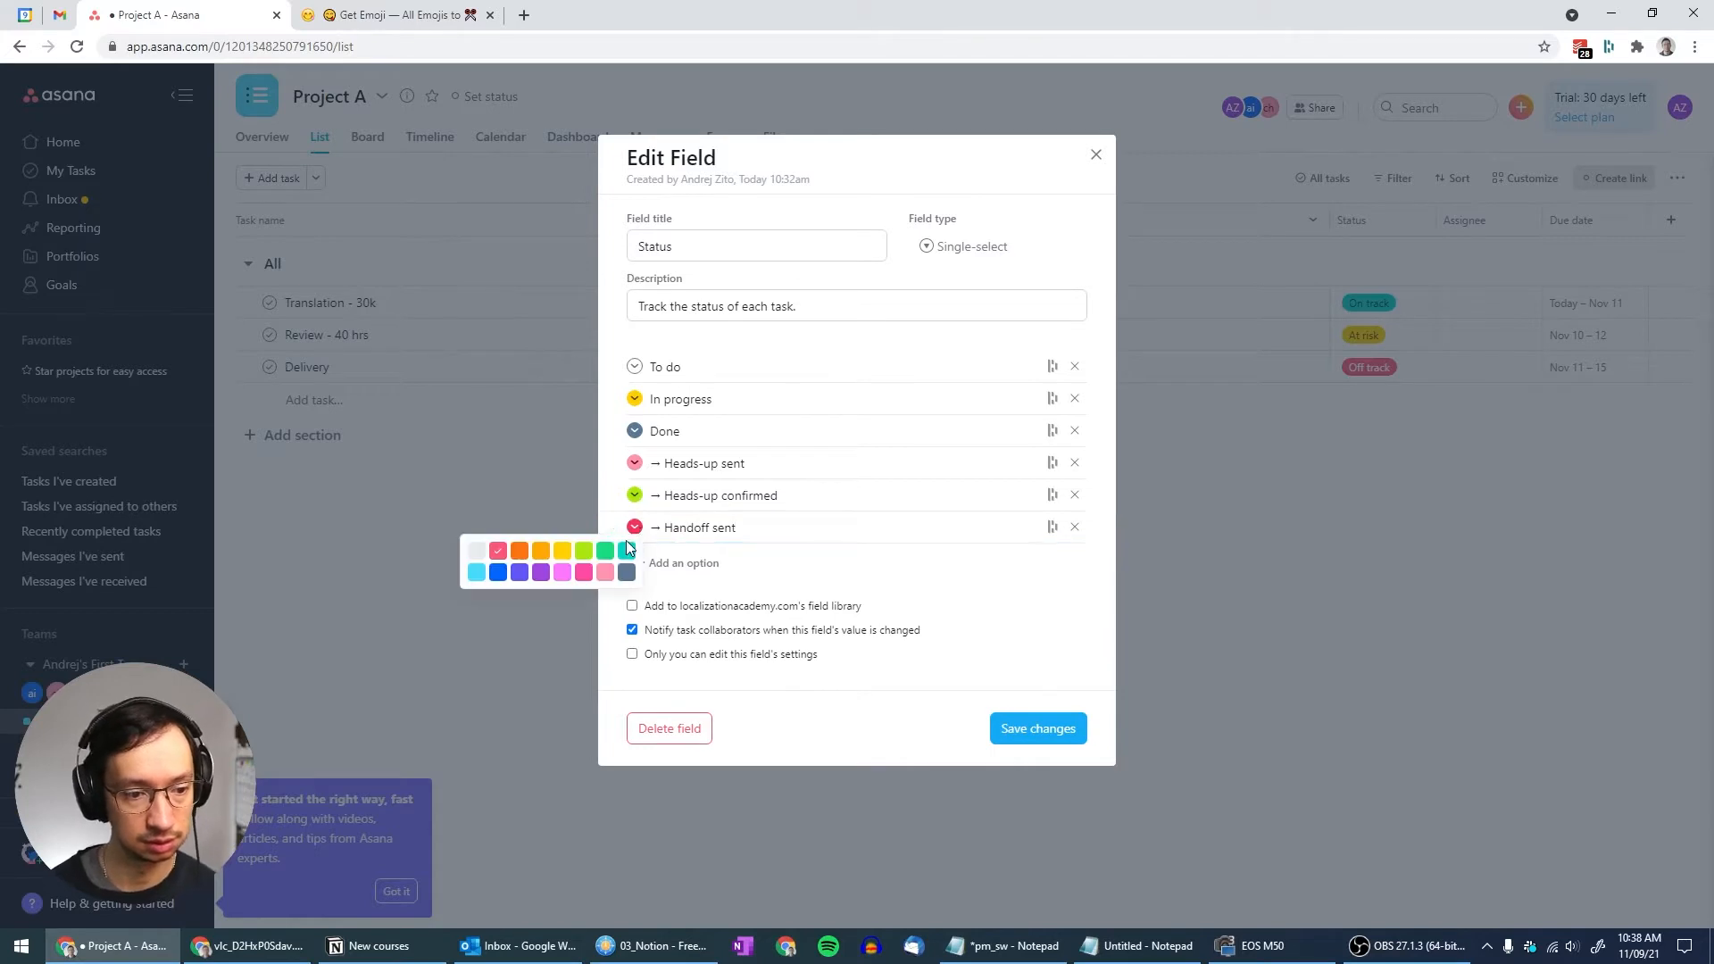
Add a green '→ Handoff confirmed' status option
left_click(687, 564)
type("→")
type("Handoff confirmed")
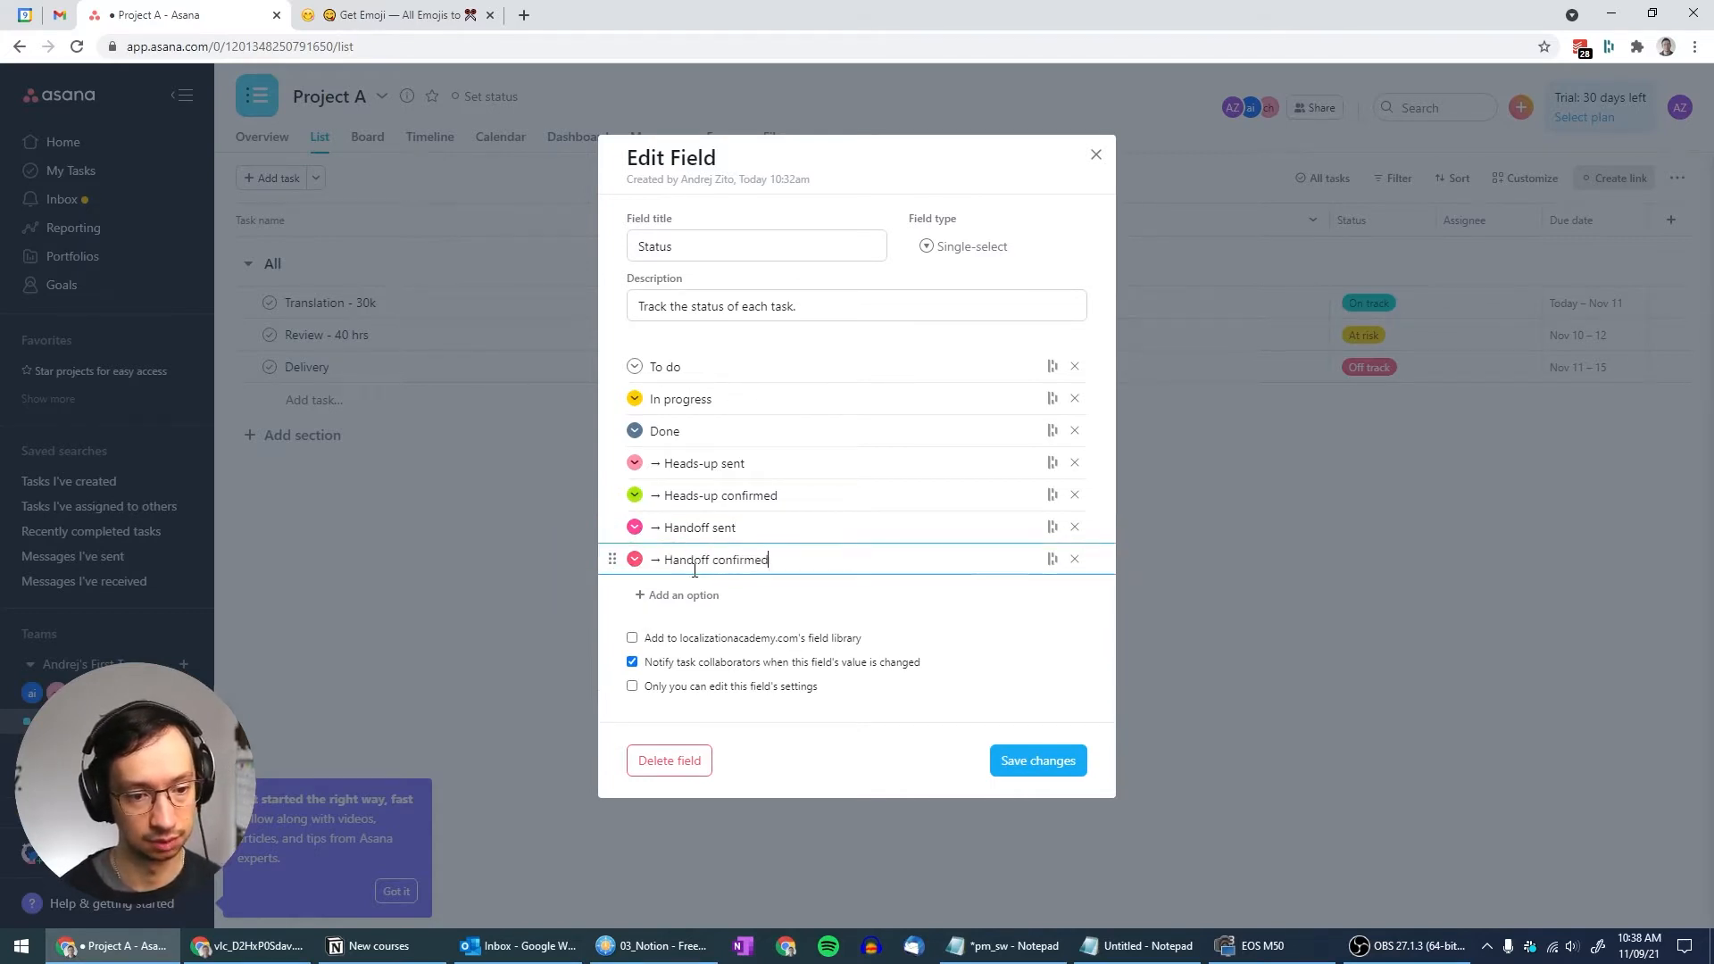
left_click(635, 559)
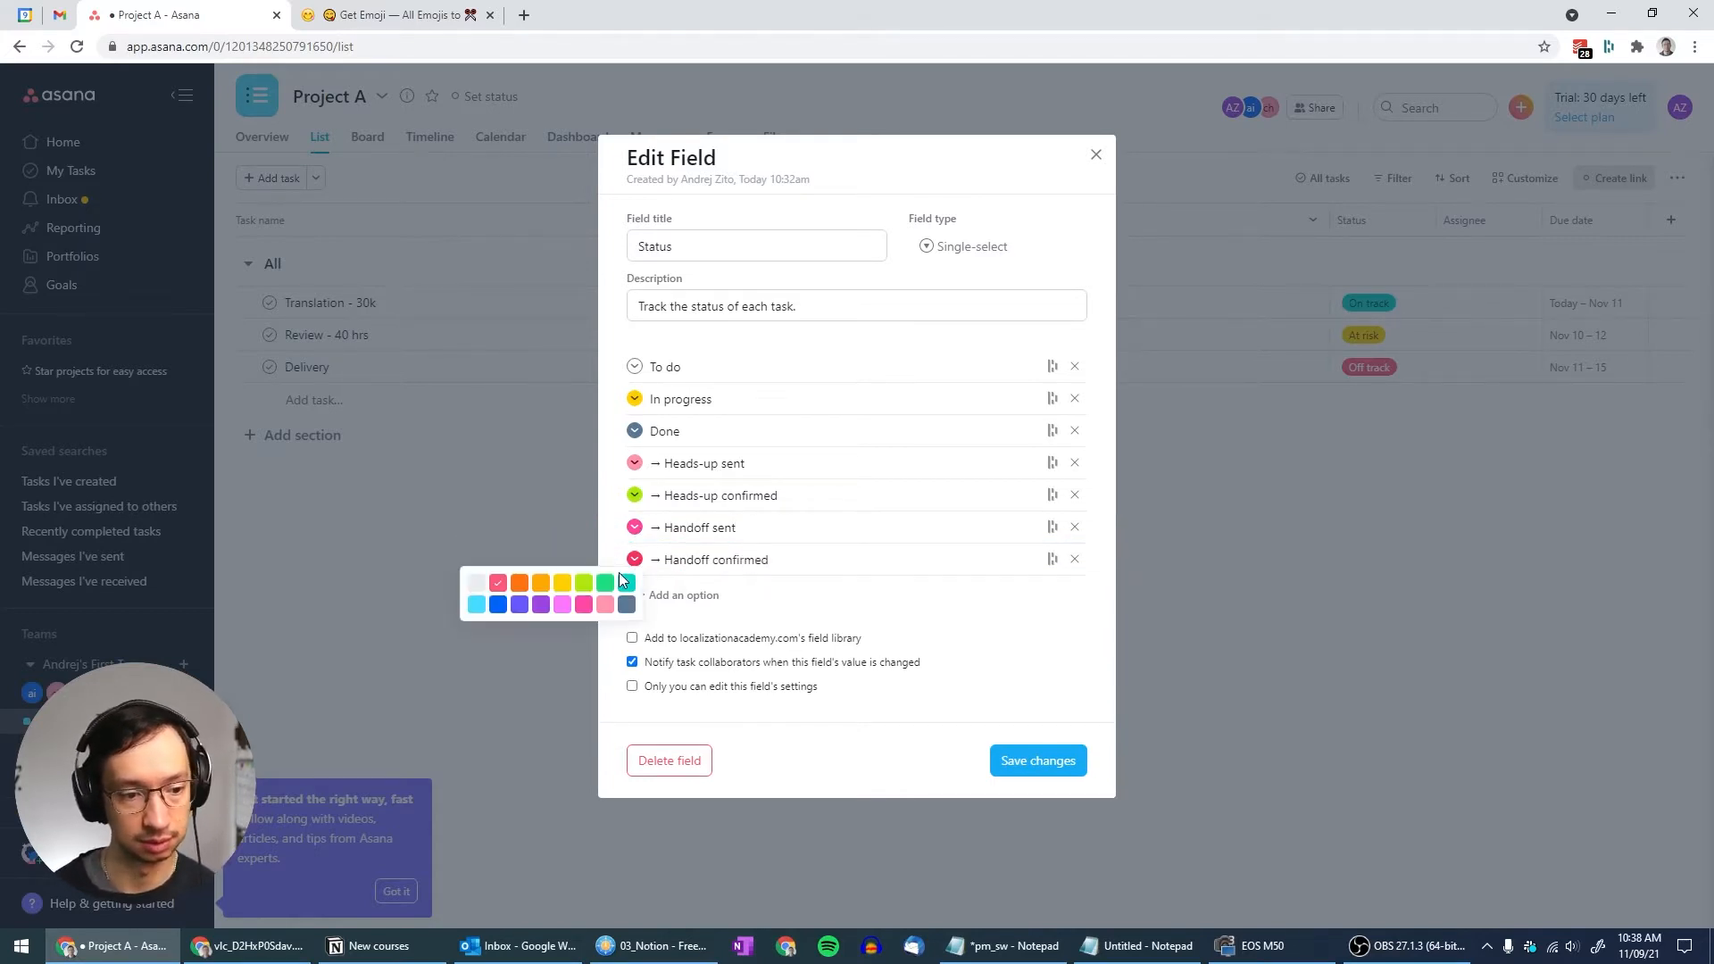
left_click(619, 571)
Move the four arrow options above Done so Done ends the list, and save the Status field
left_click_drag(614, 463, 612, 429)
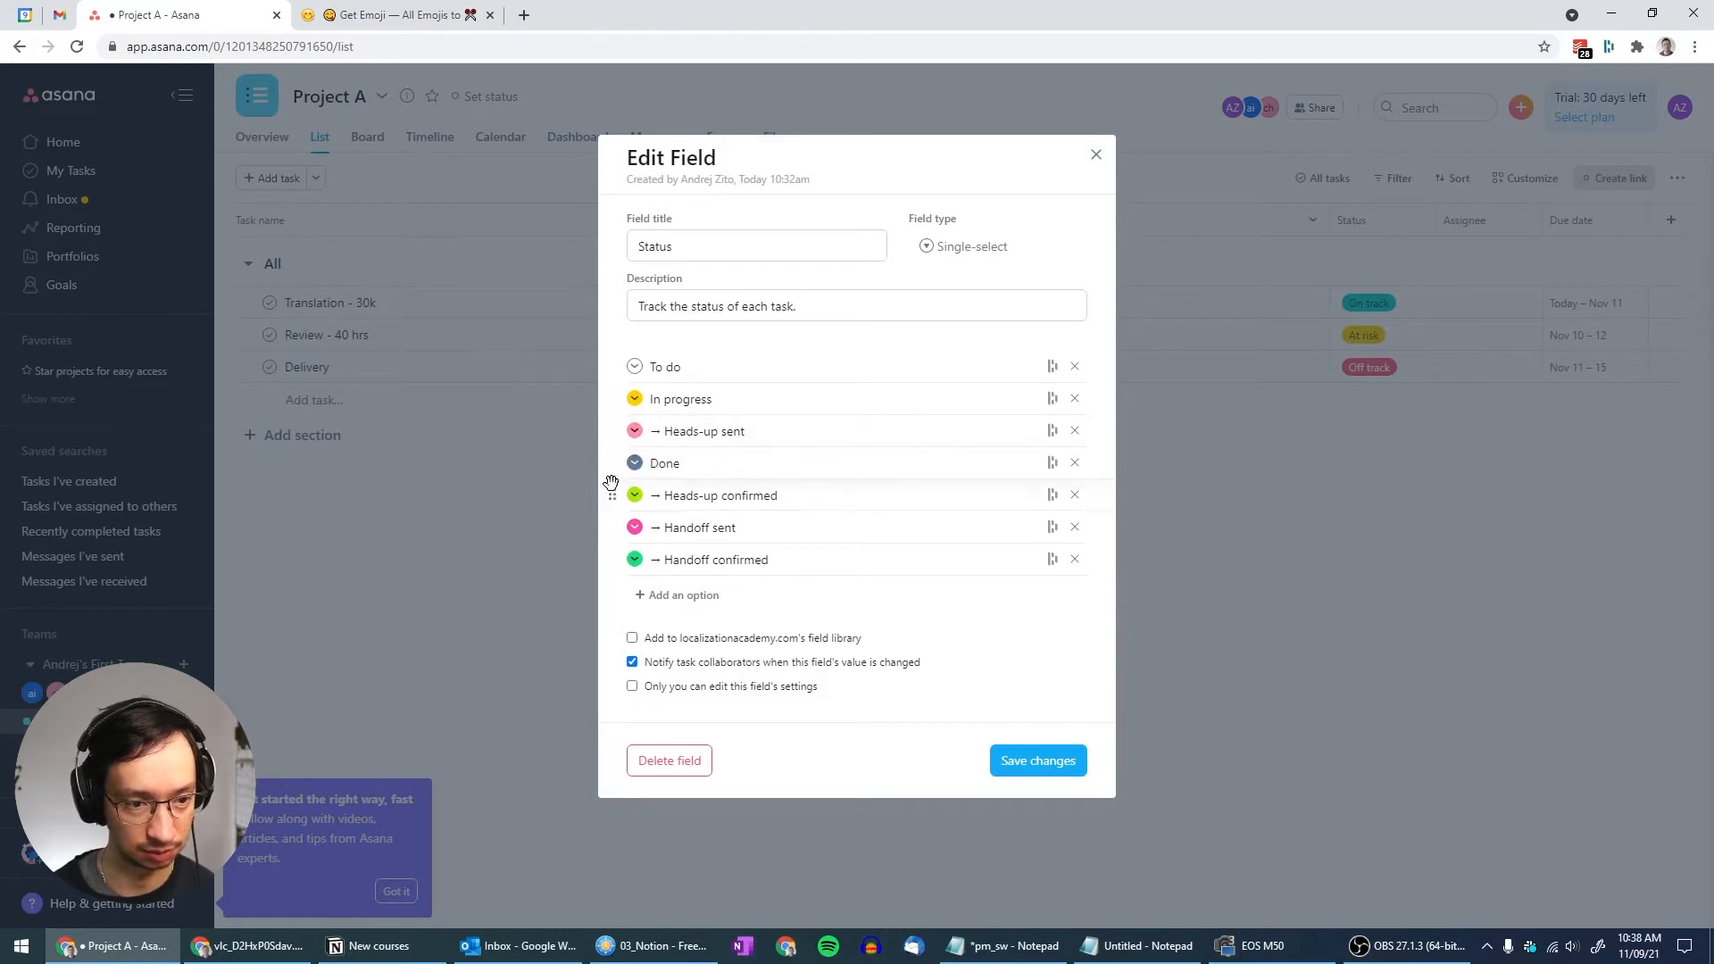
left_click_drag(611, 495, 612, 462)
left_click_drag(613, 527, 612, 490)
left_click_drag(613, 558, 614, 497)
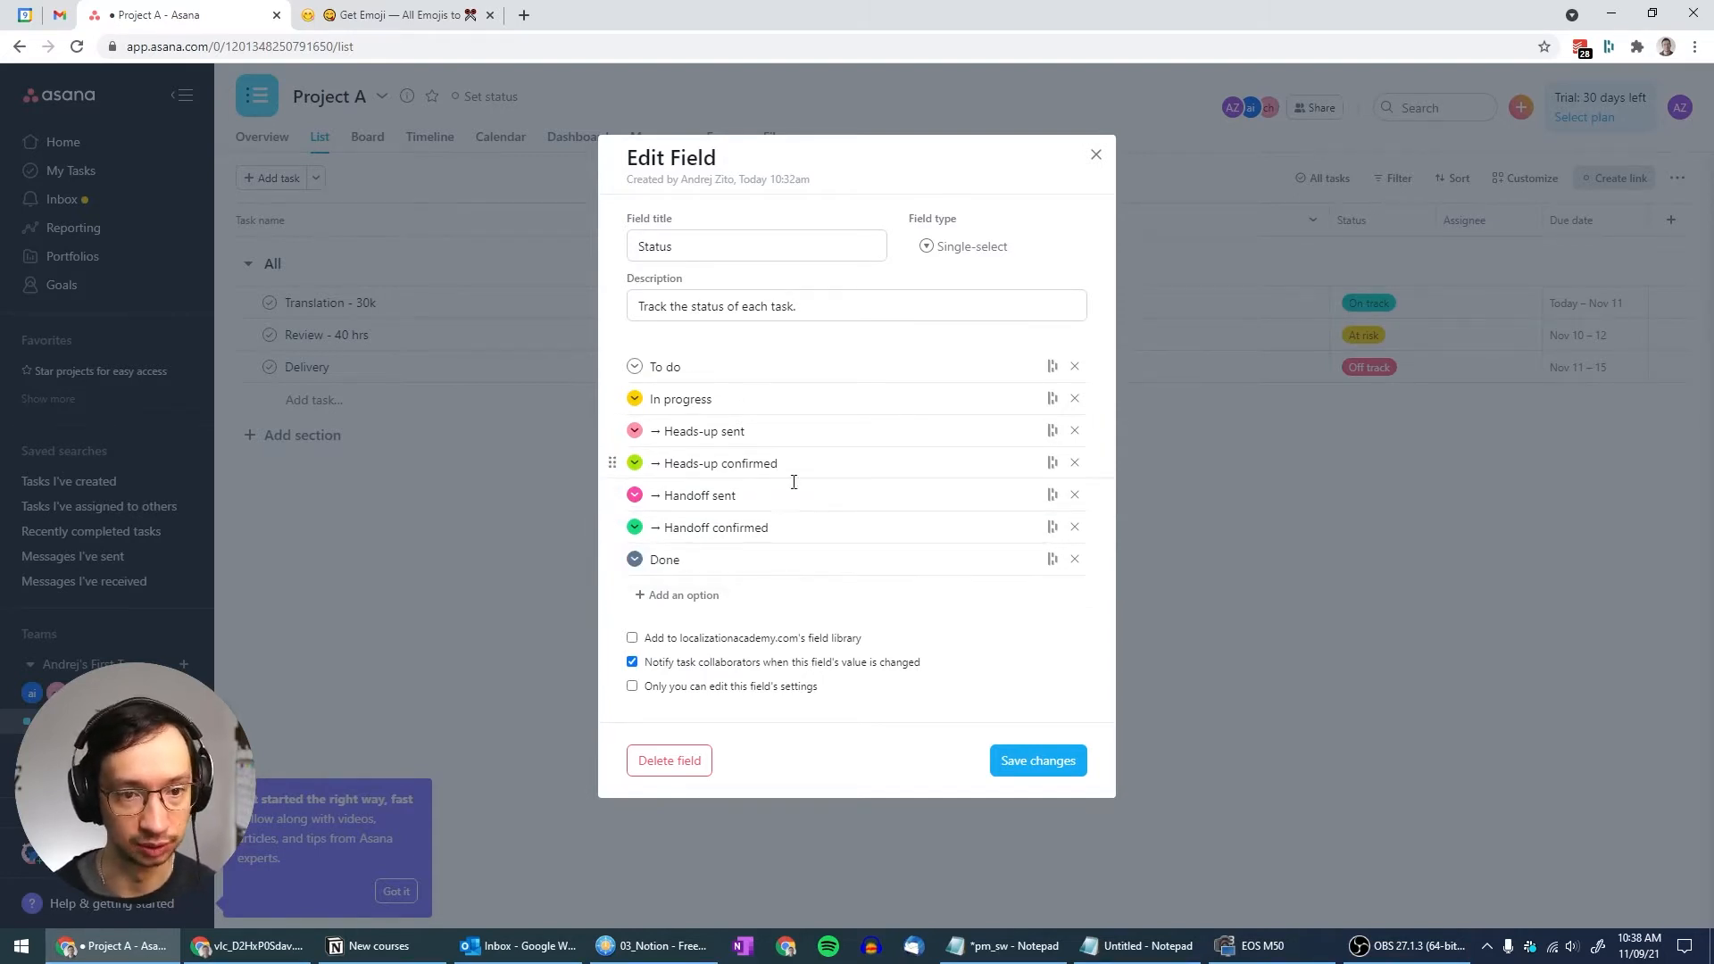
left_click(1023, 763)
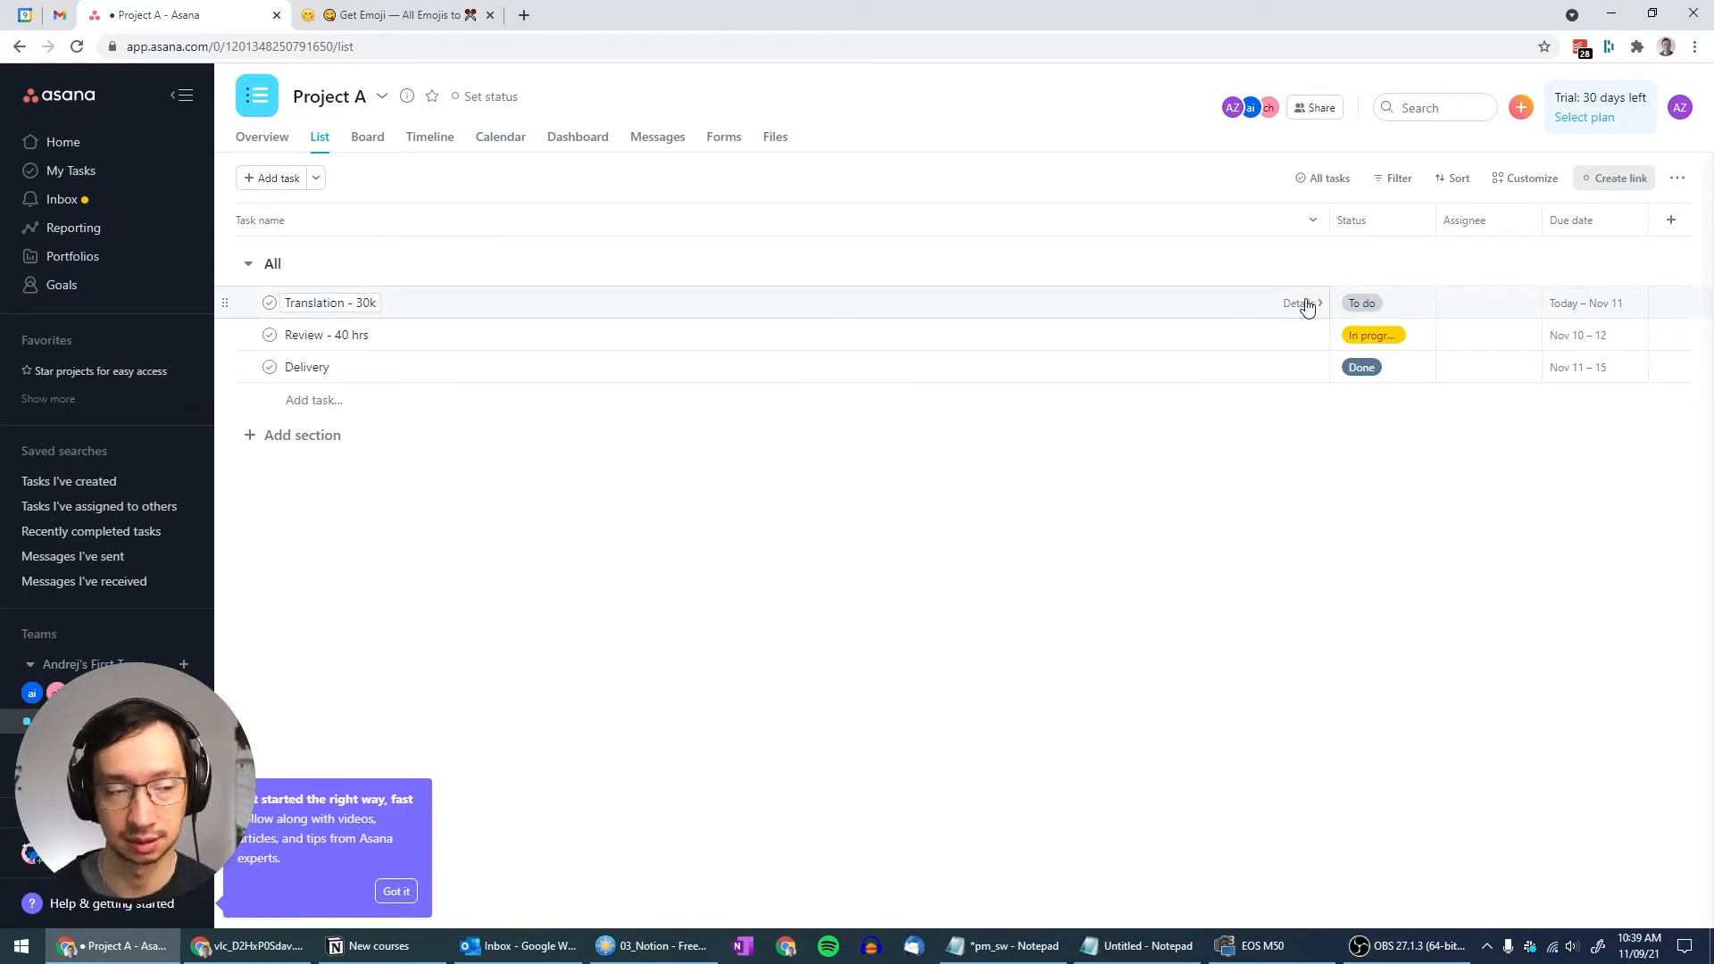
Add a 'DE - translation' subtask to Translation - 30k
left_click(1306, 305)
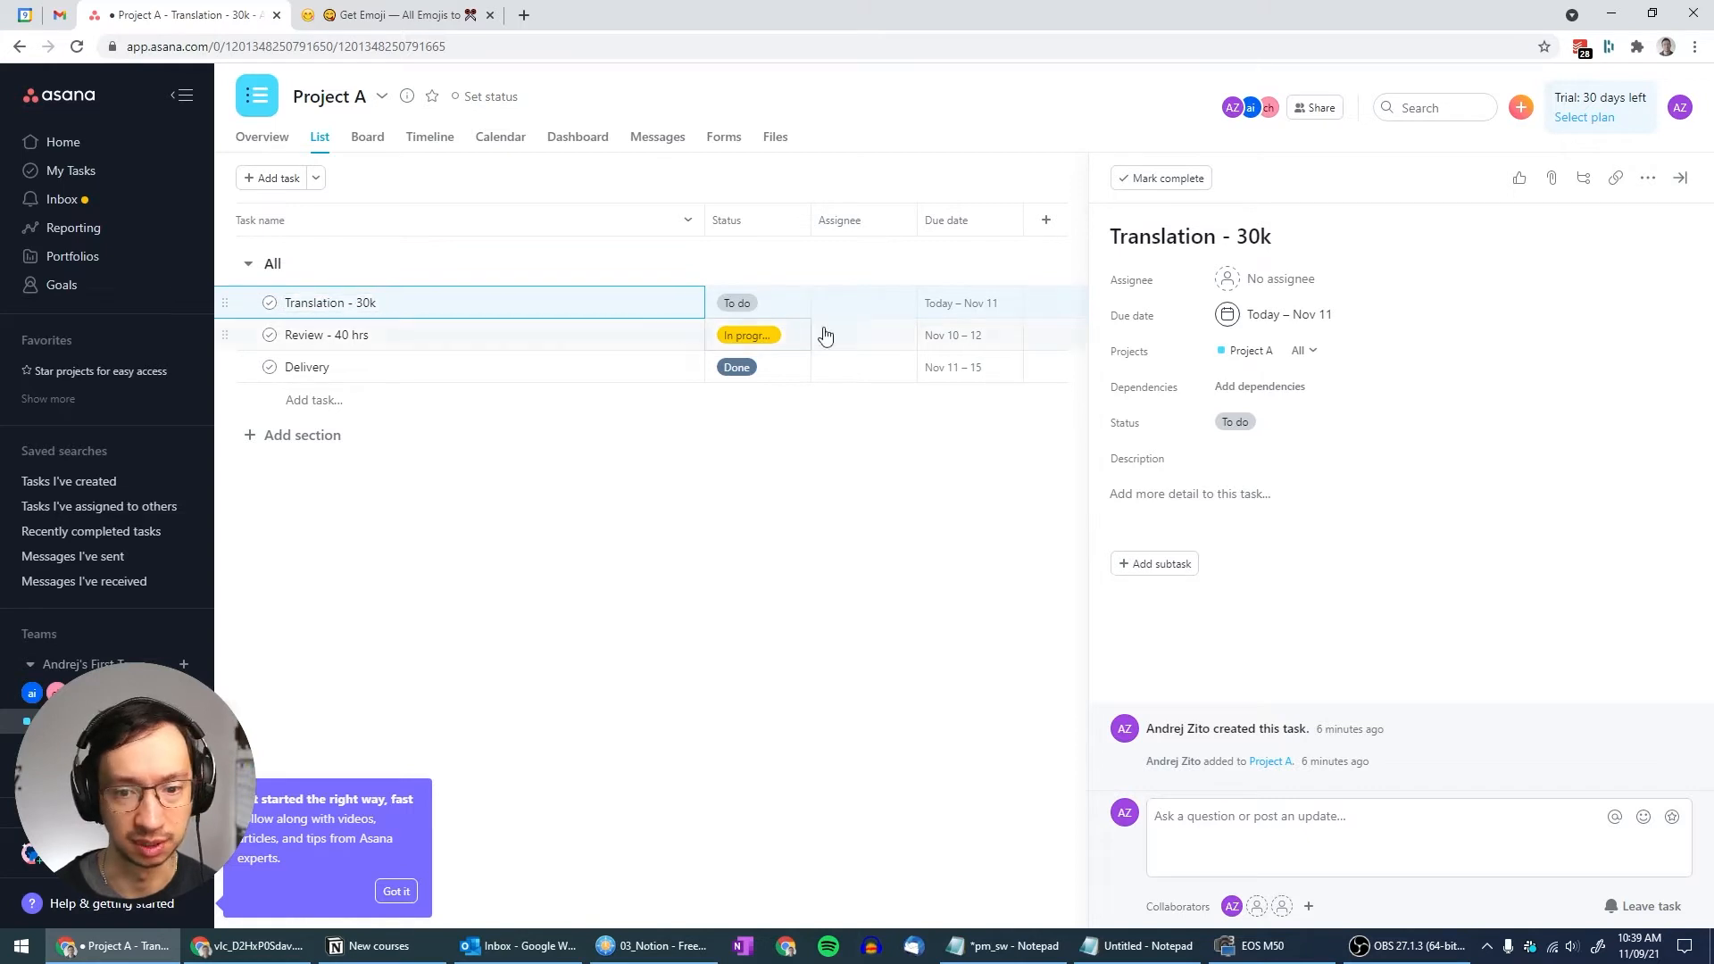
left_click(1160, 572)
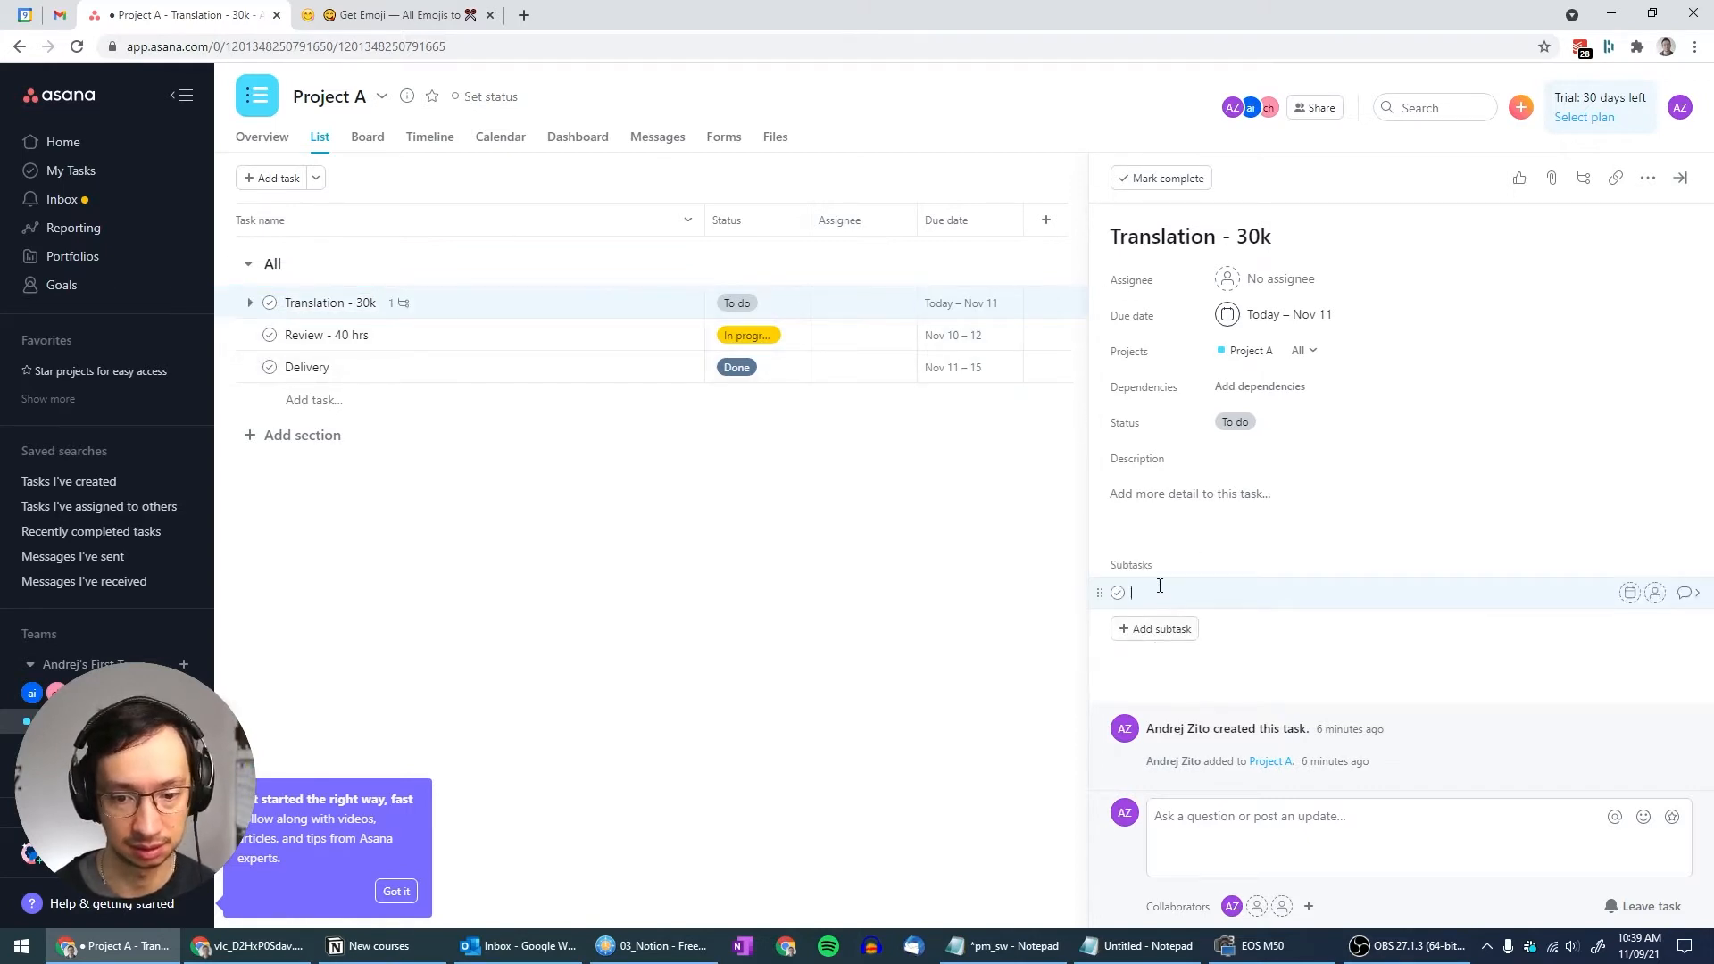
type("DE")
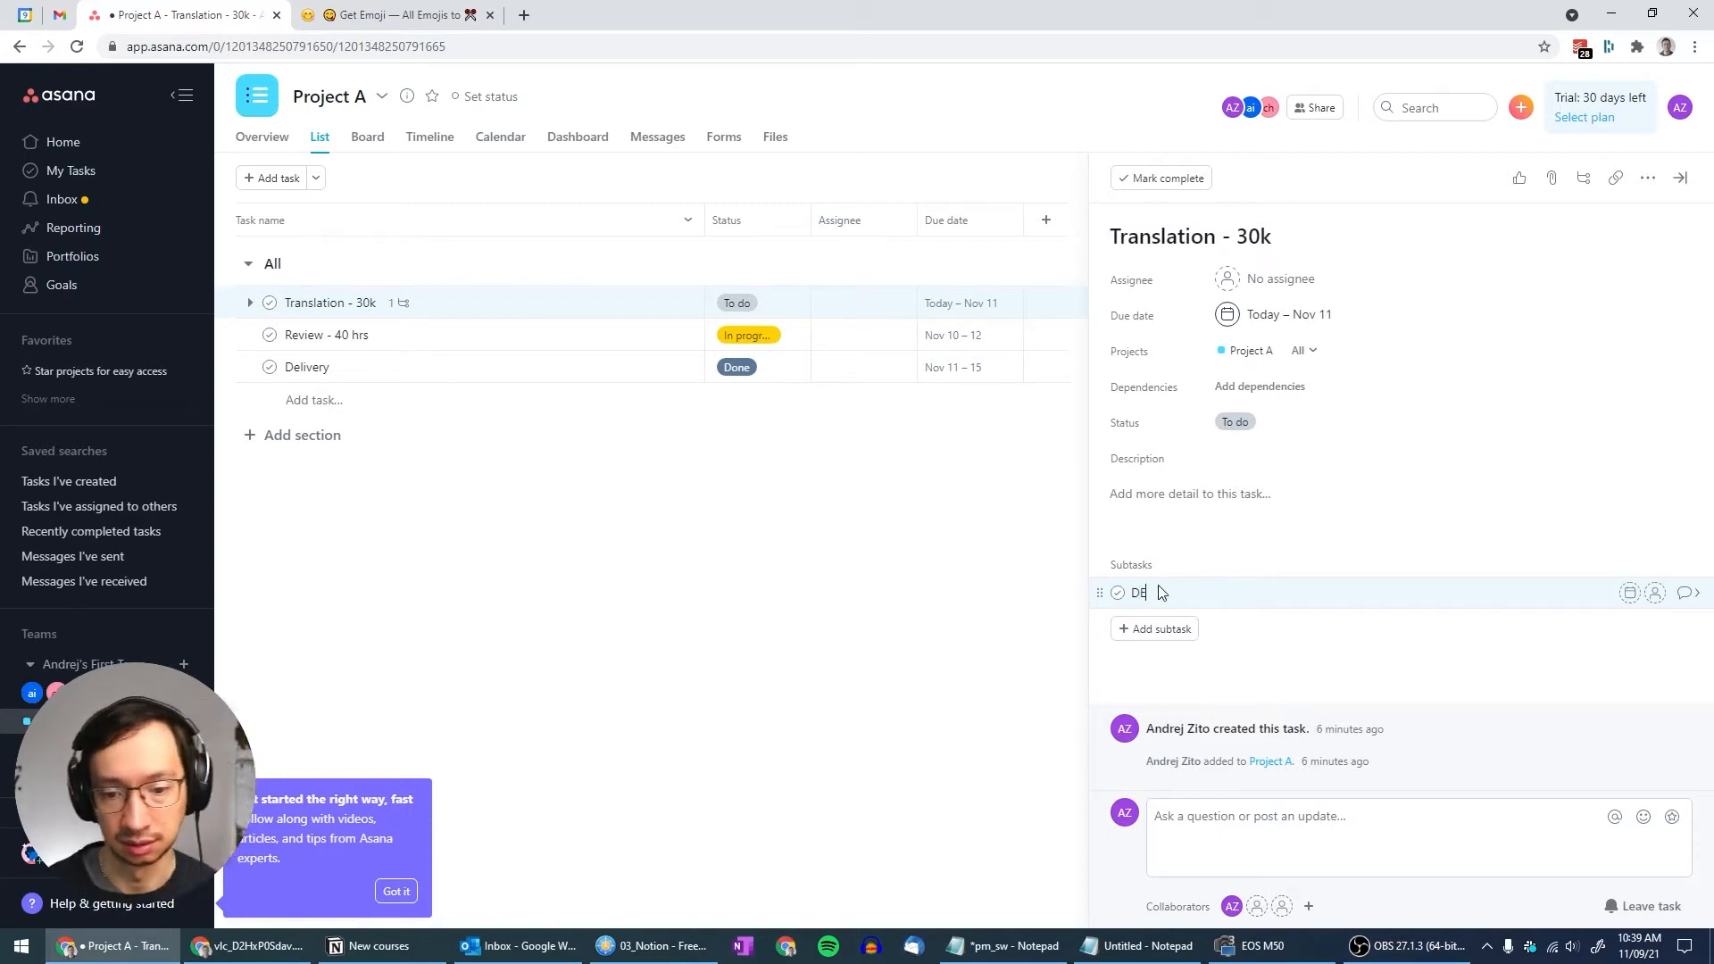
type(" - translation")
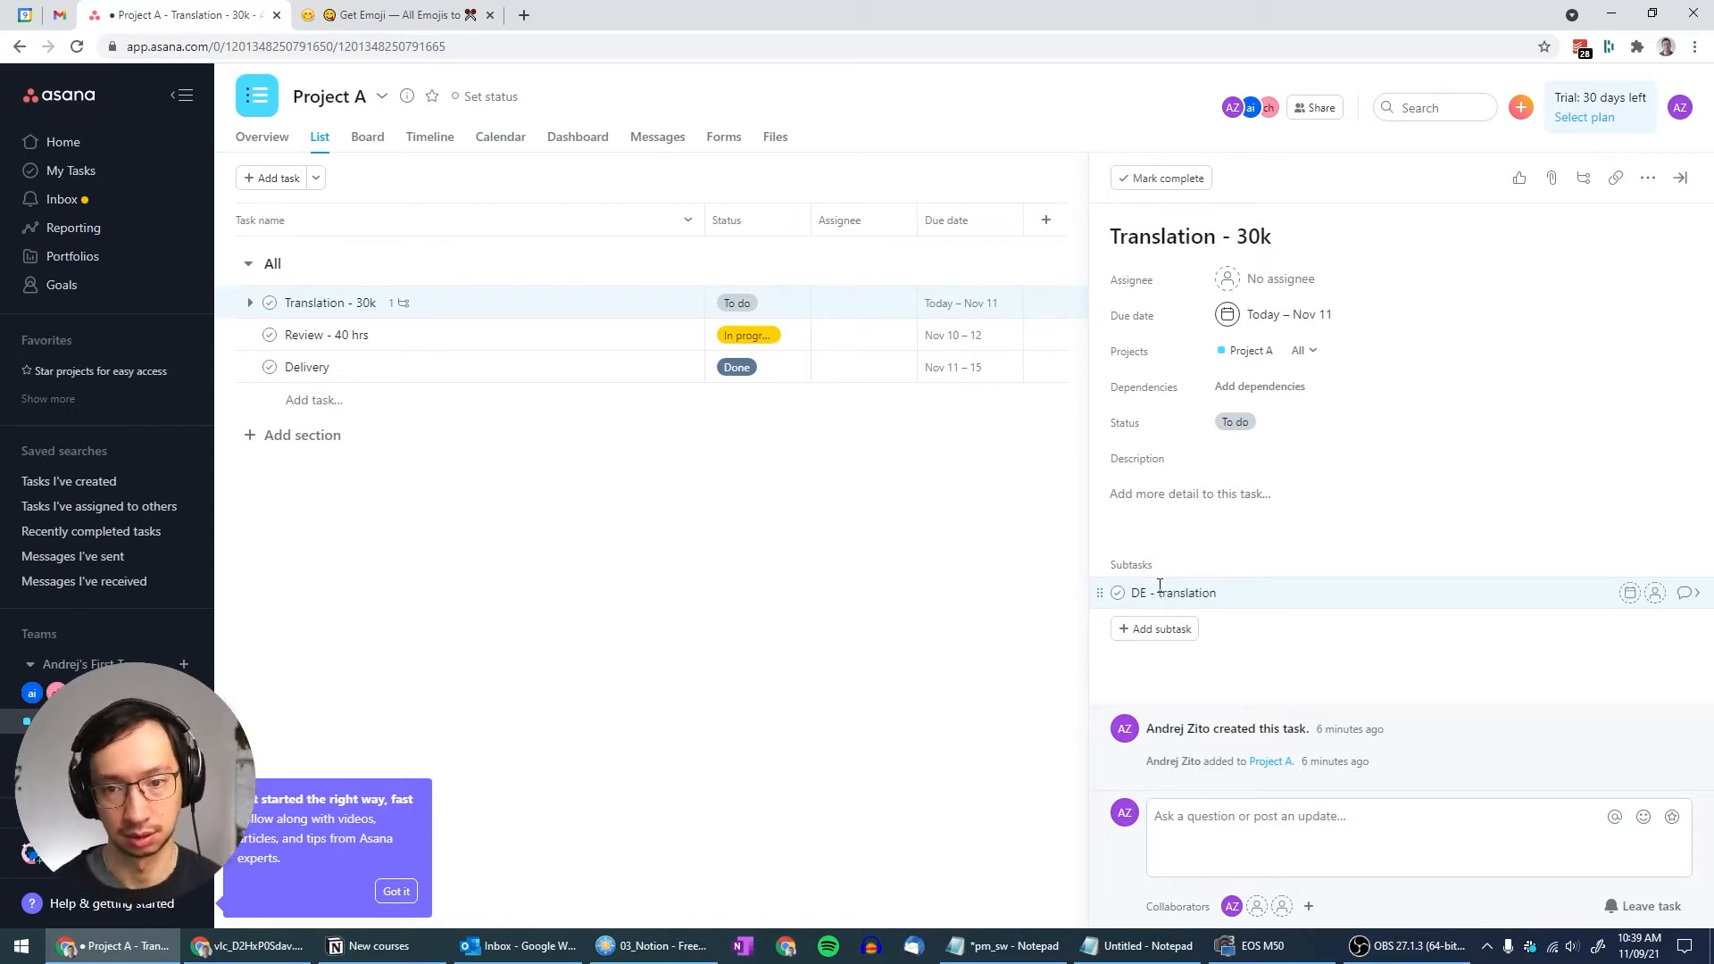
key("Return")
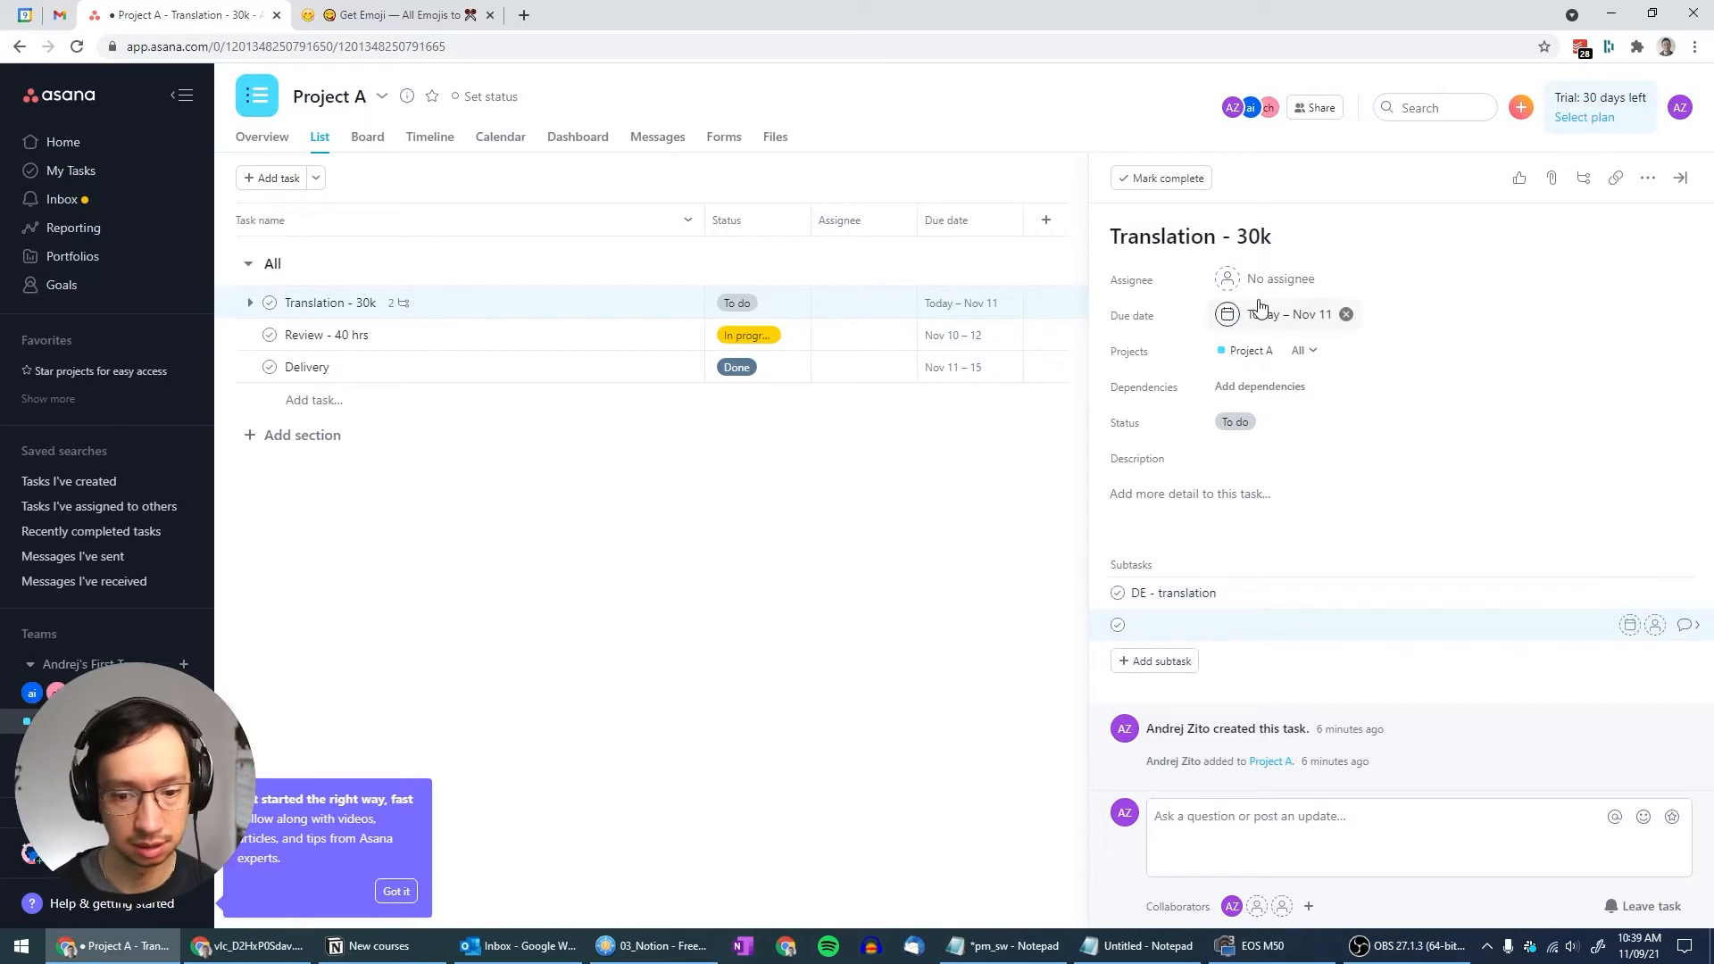
Expand Translation - 30k in the list and sort tasks by due date
left_click(1679, 177)
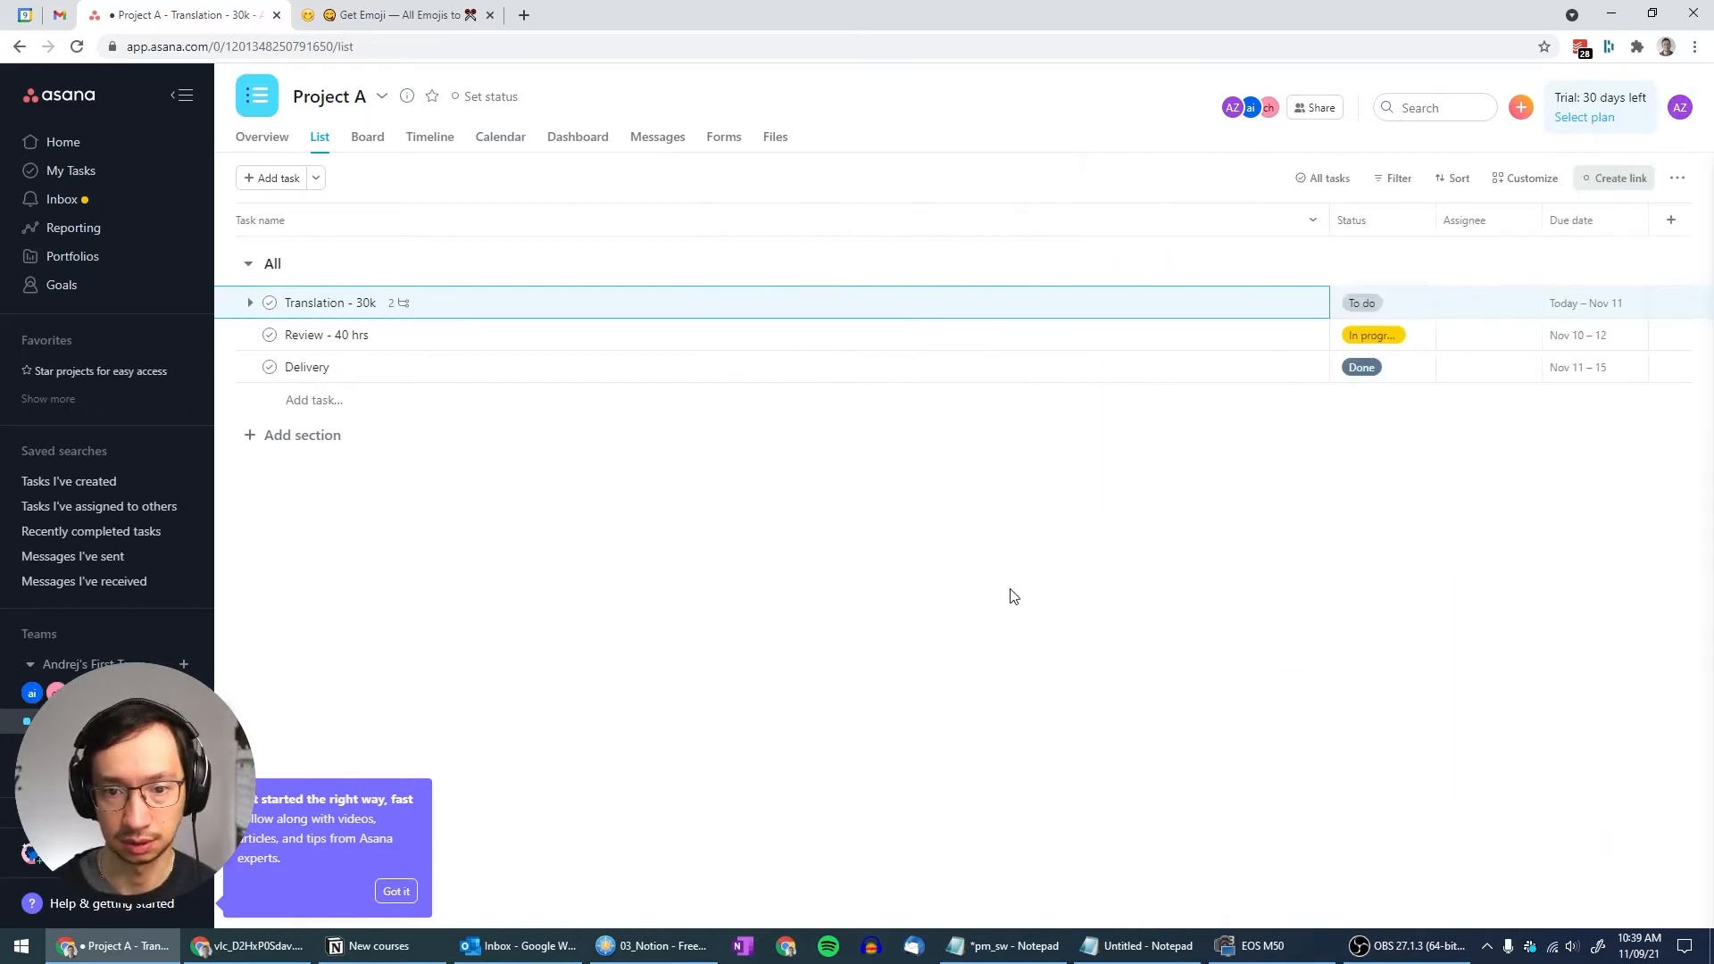
left_click(251, 304)
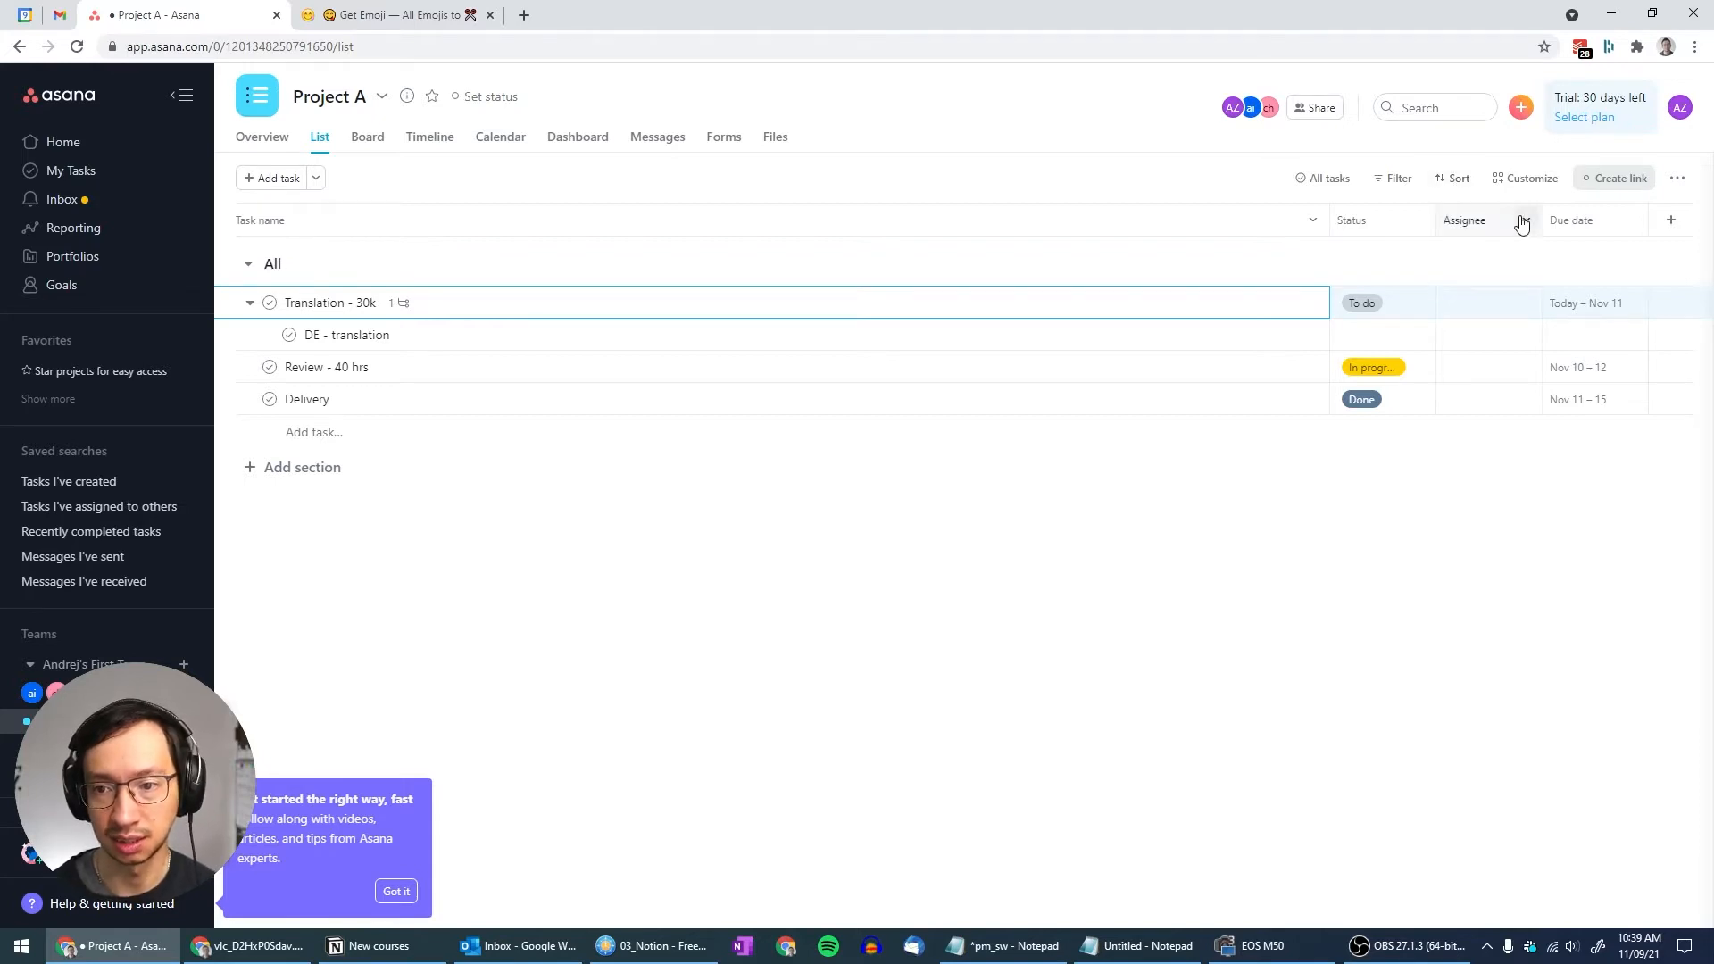
left_click(1633, 222)
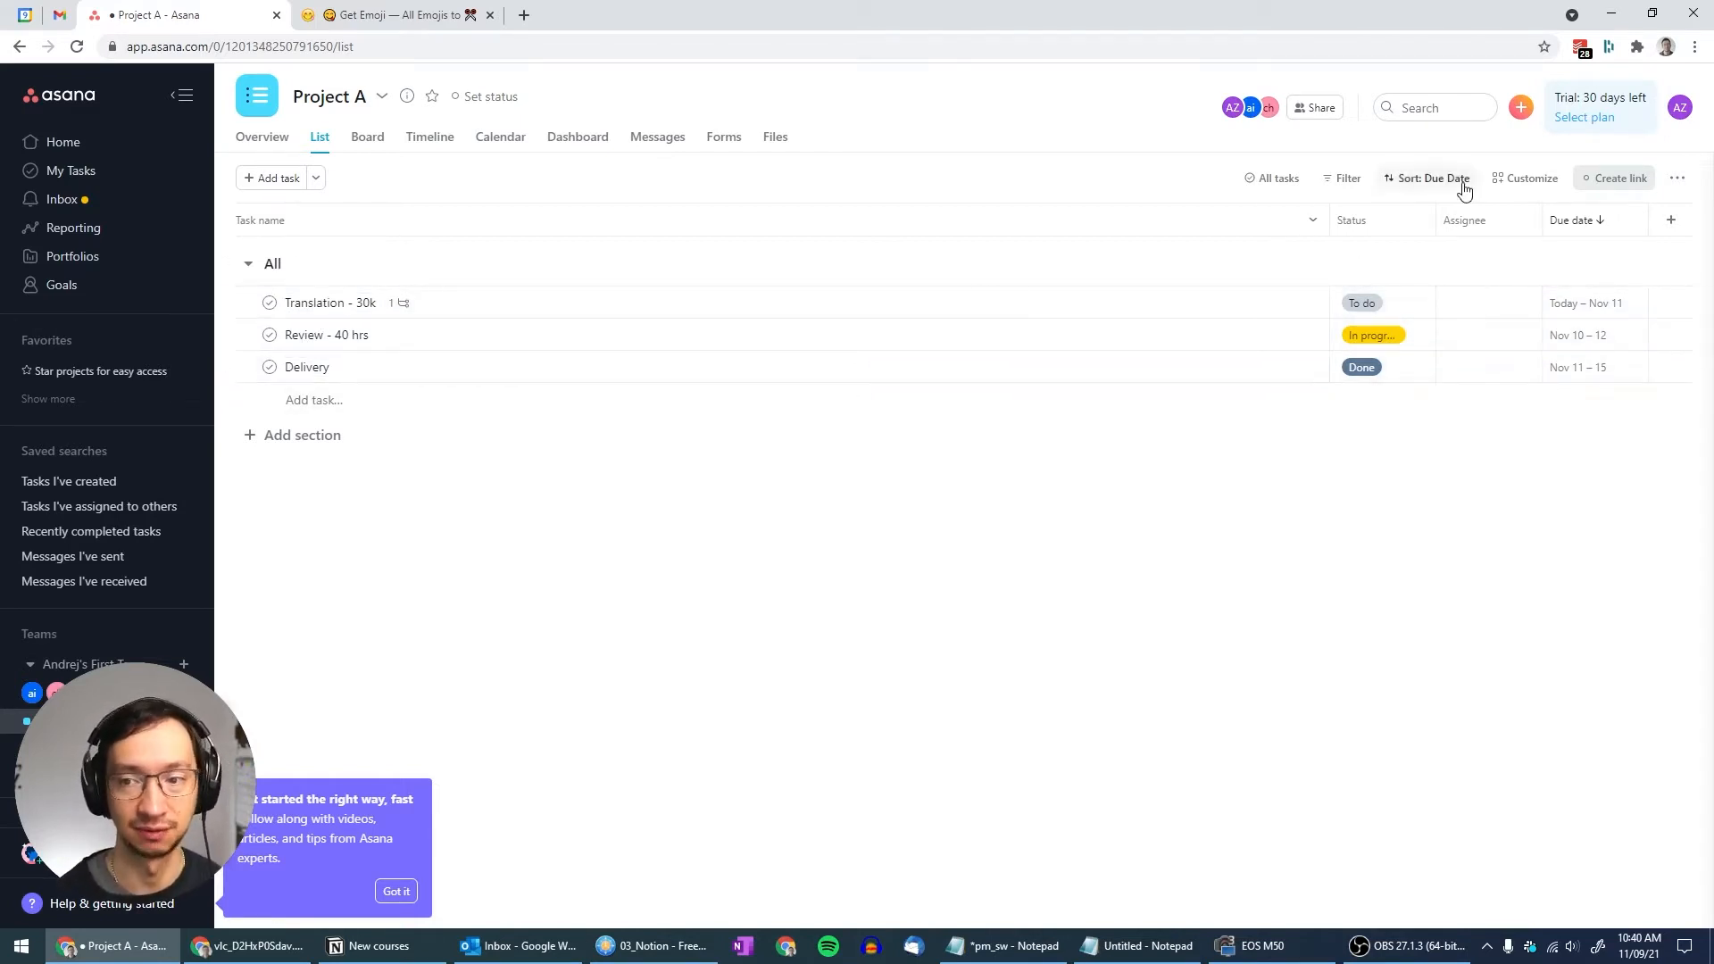
Clear the due-date sort, paste FR, JA and KO translation subtasks below DE, and select Review - 40 hrs
left_click(1565, 223)
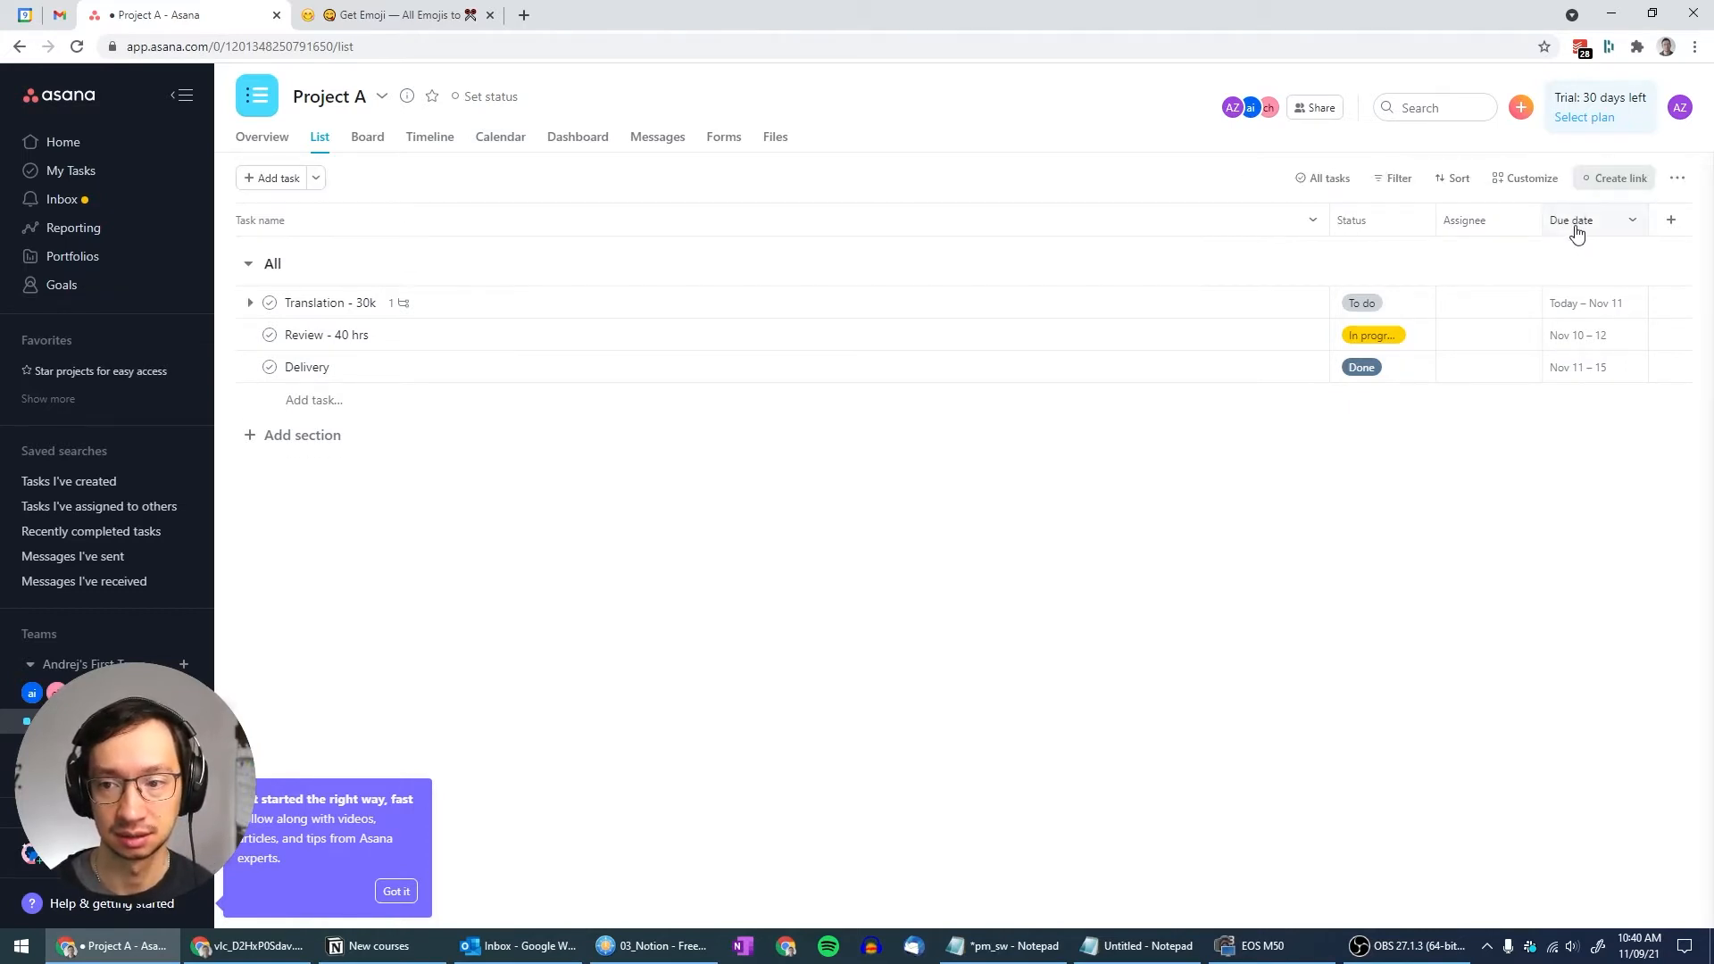
left_click(250, 303)
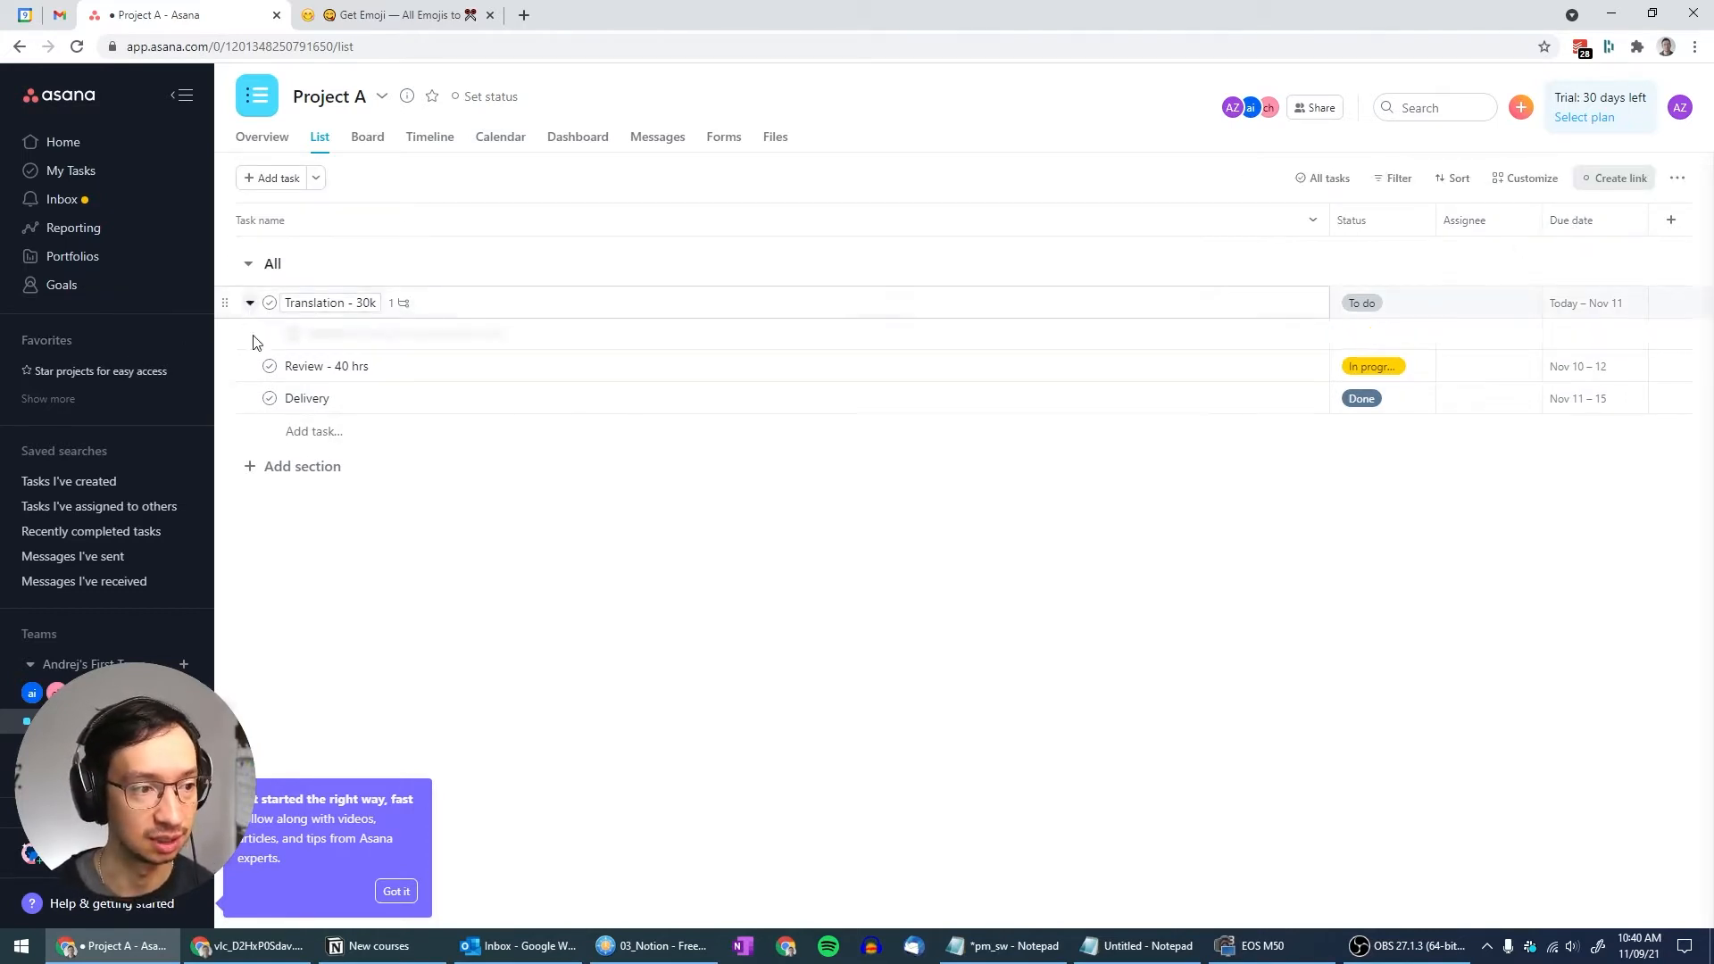
left_click(387, 335)
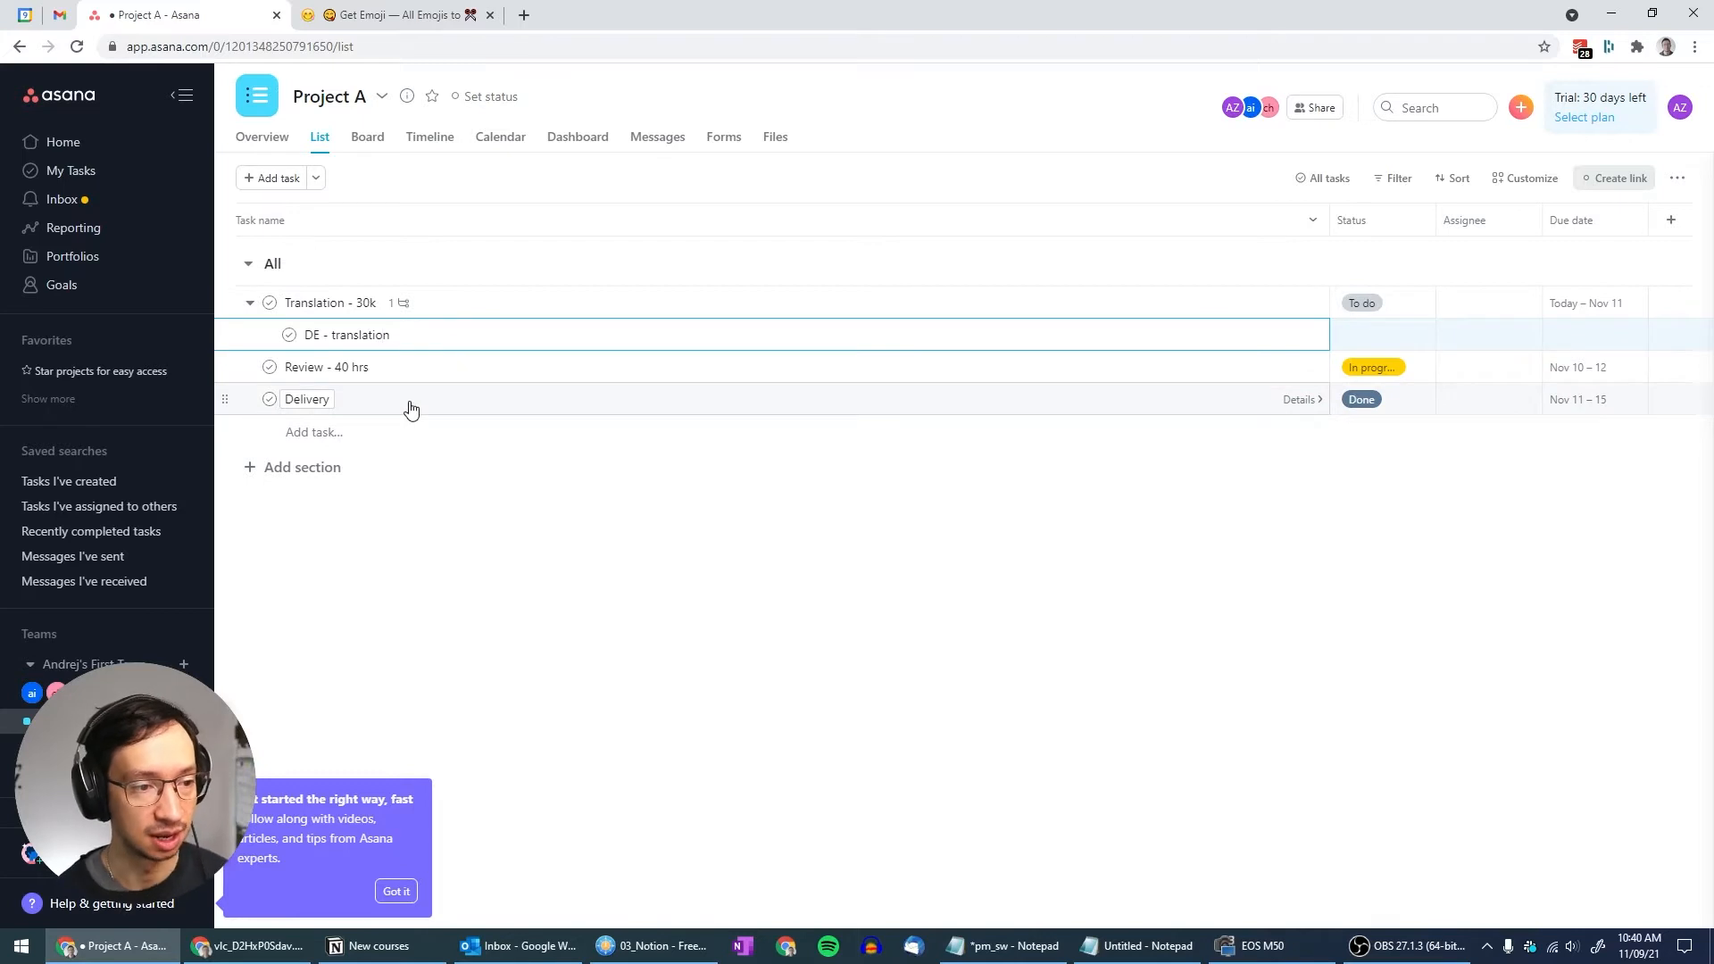
key("Return")
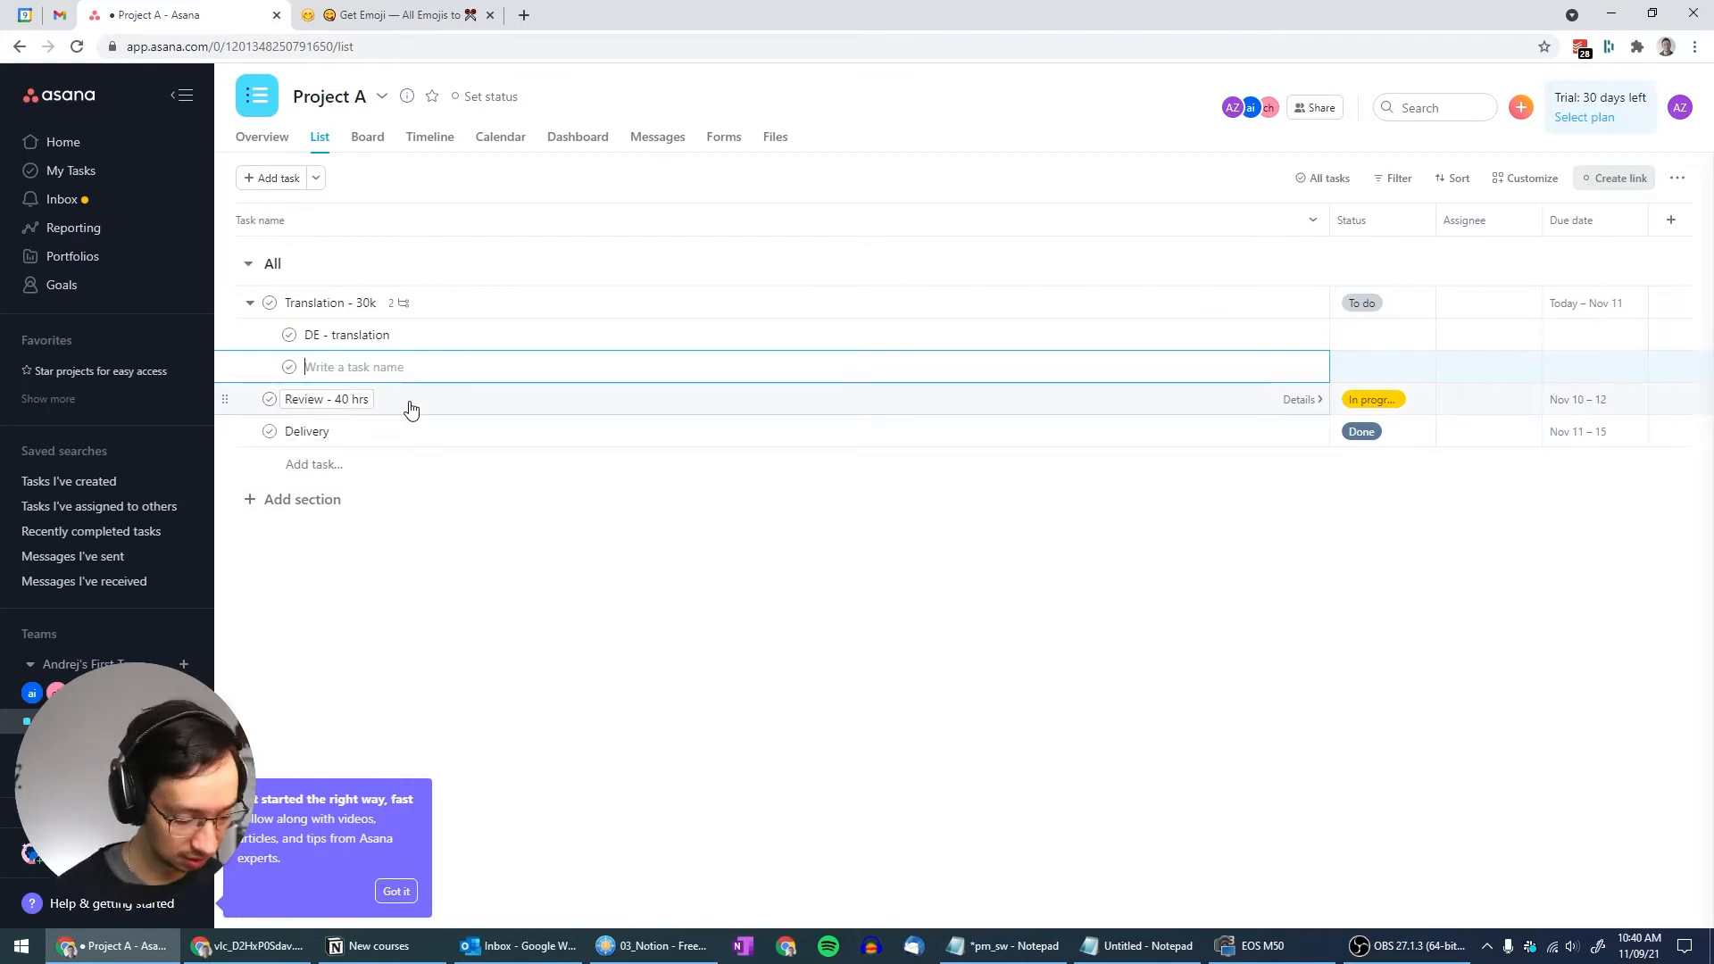
type("FR - translation JA - translation KO - translation")
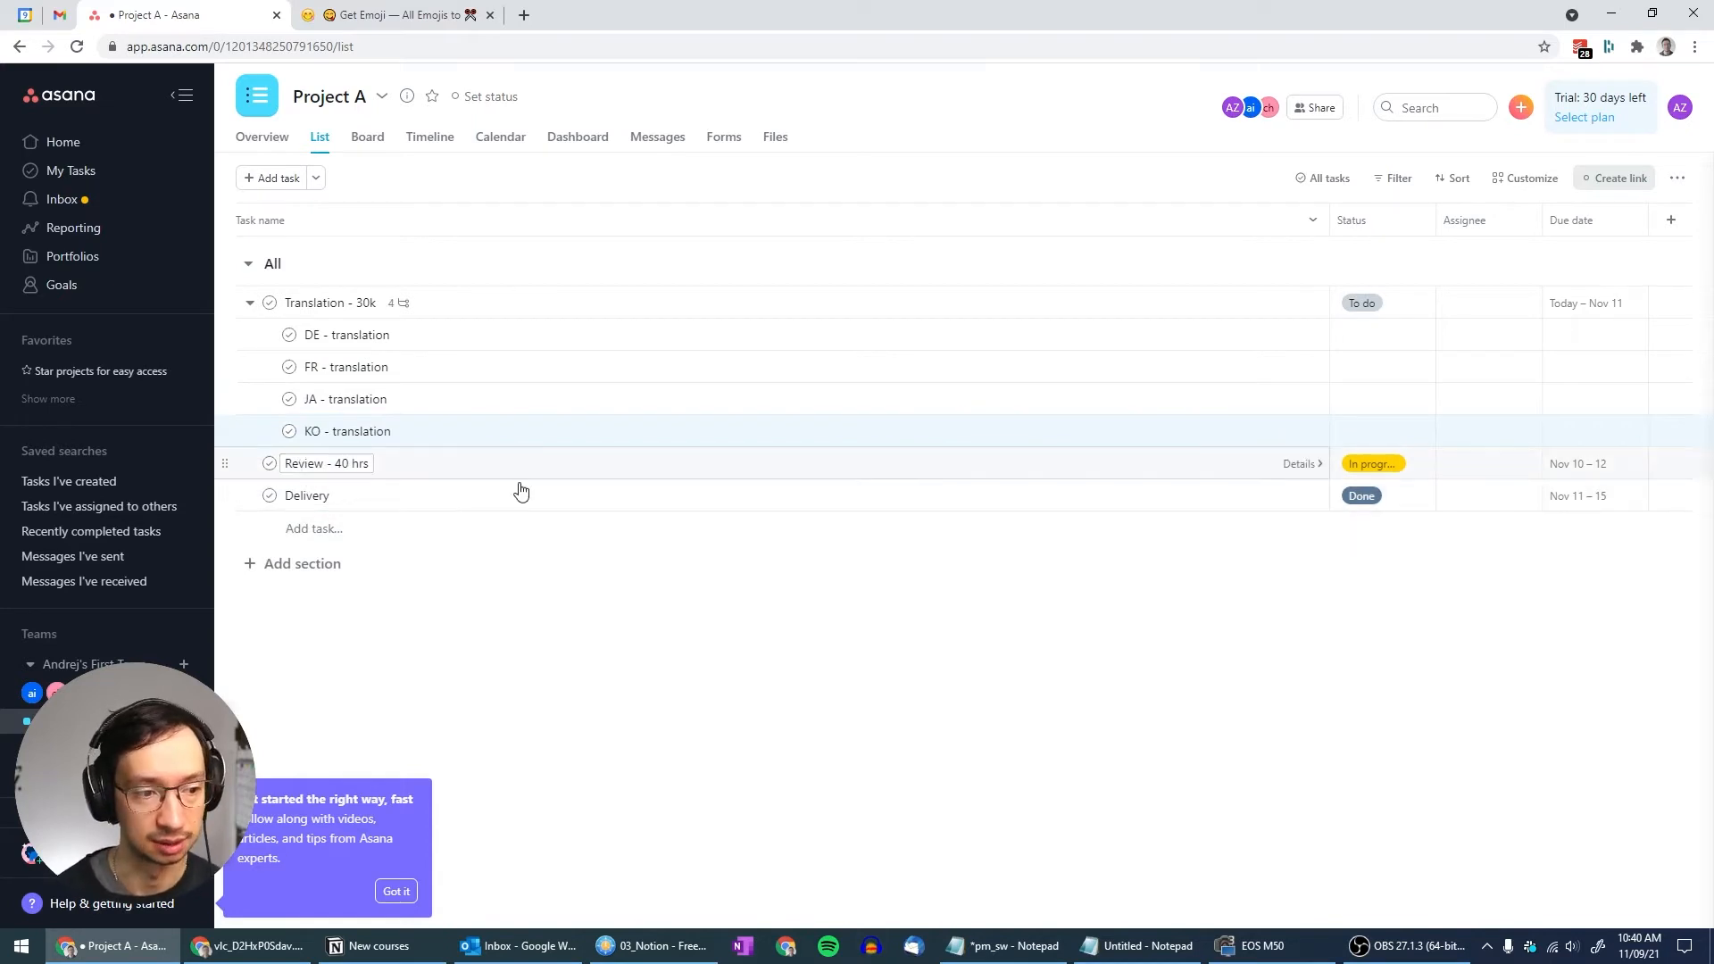
left_click(1160, 473)
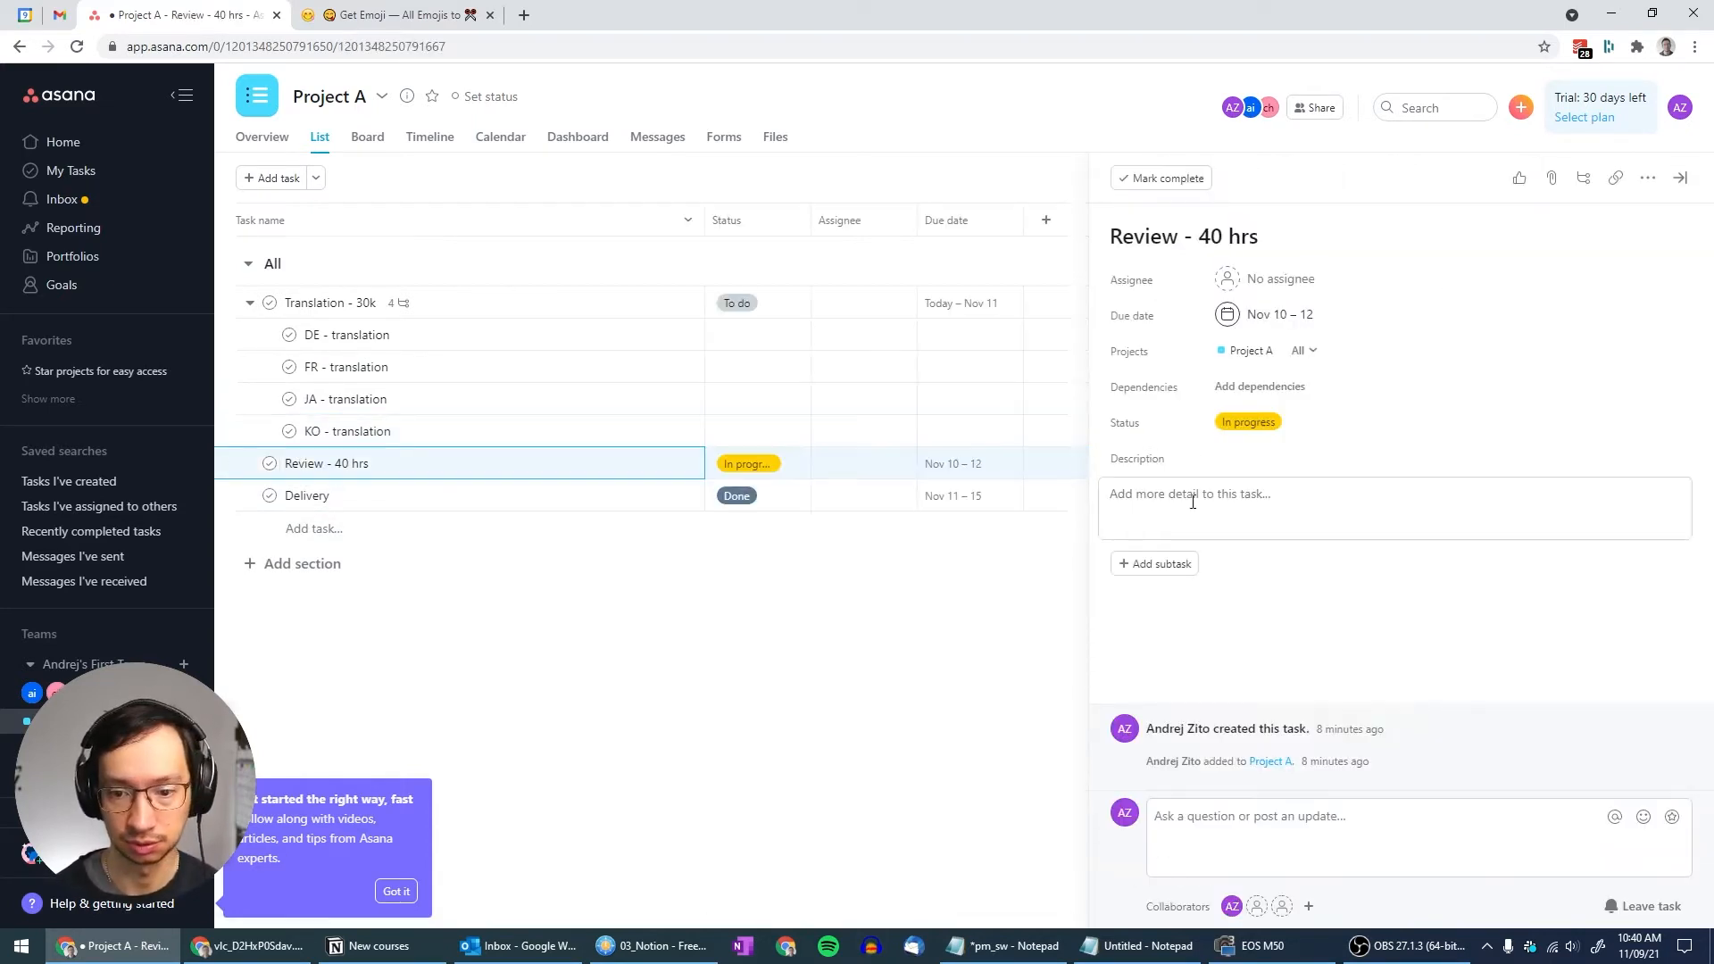
Add review subtasks starting with 'DE - review' to Review - 40 hrs, then open Translation - 30k's due date
left_click(1158, 563)
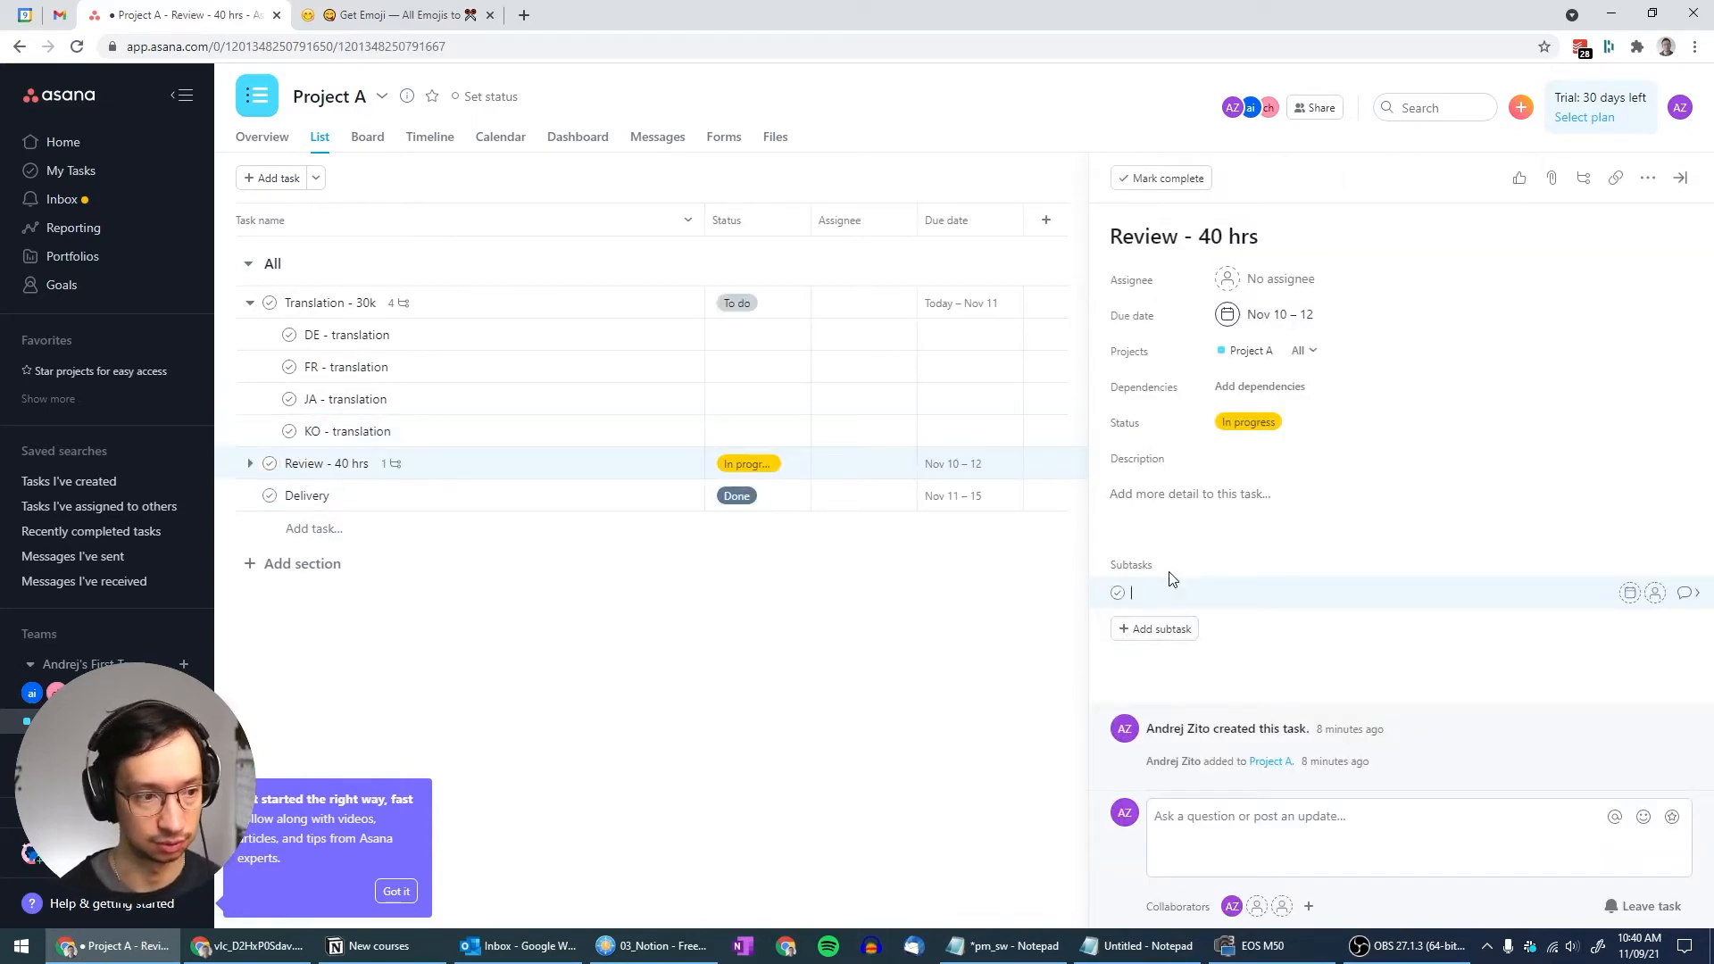
type("DE - review")
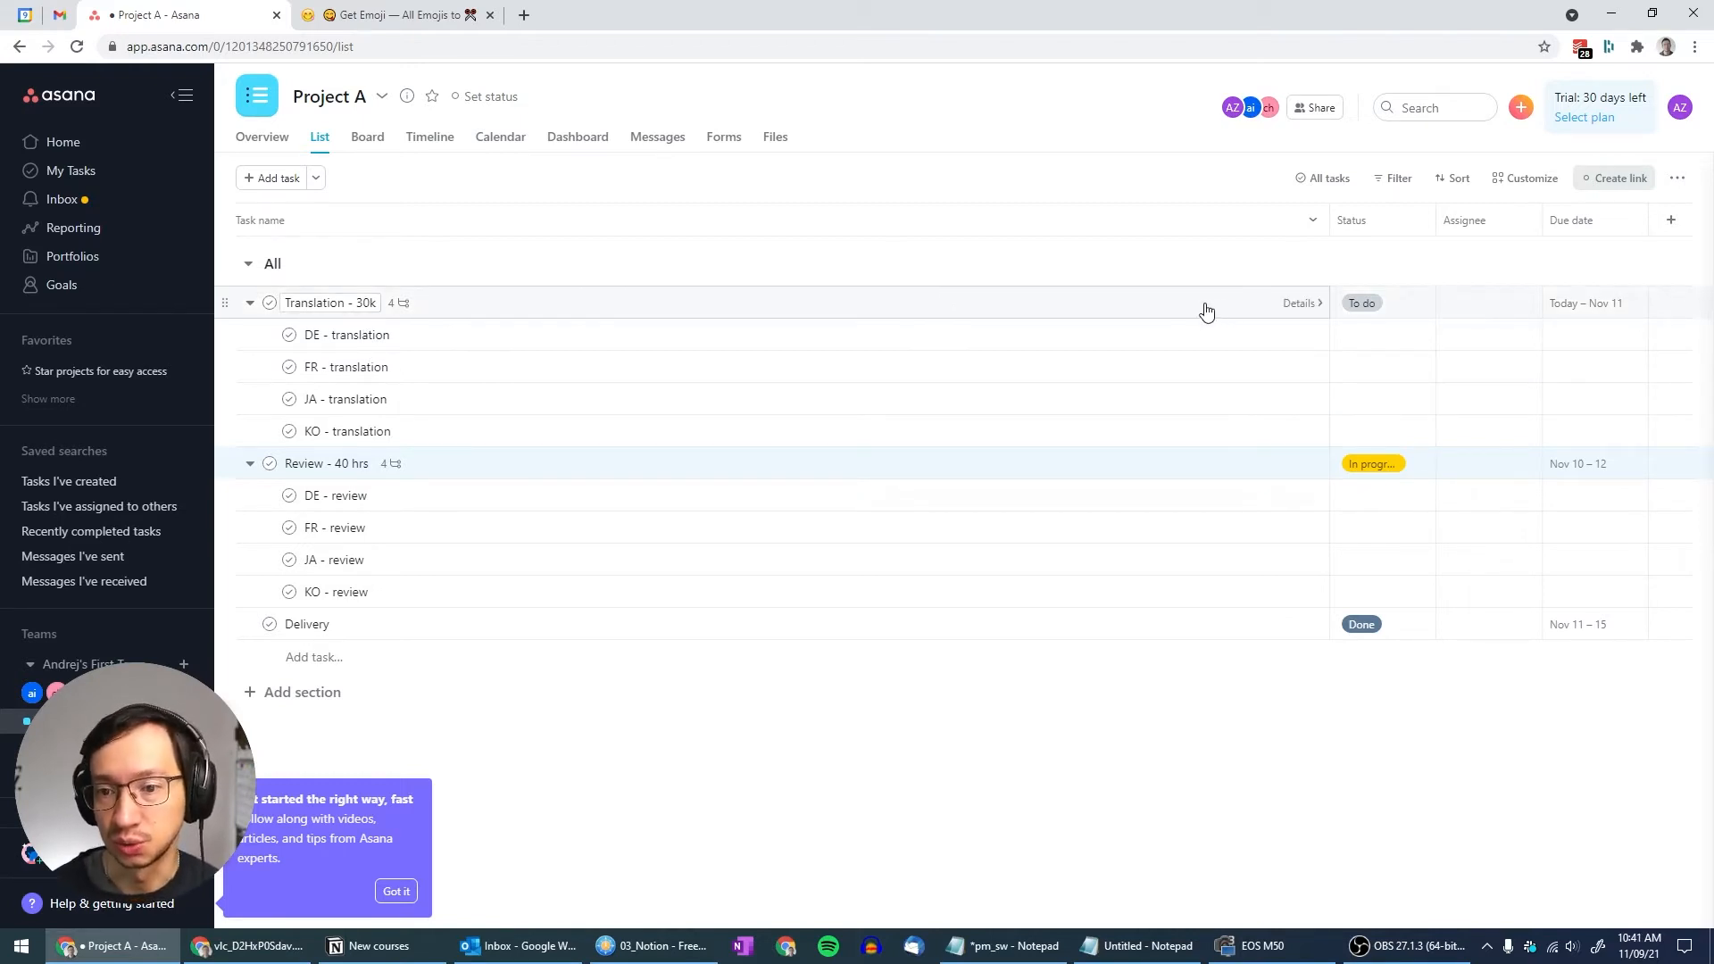
left_click(1576, 308)
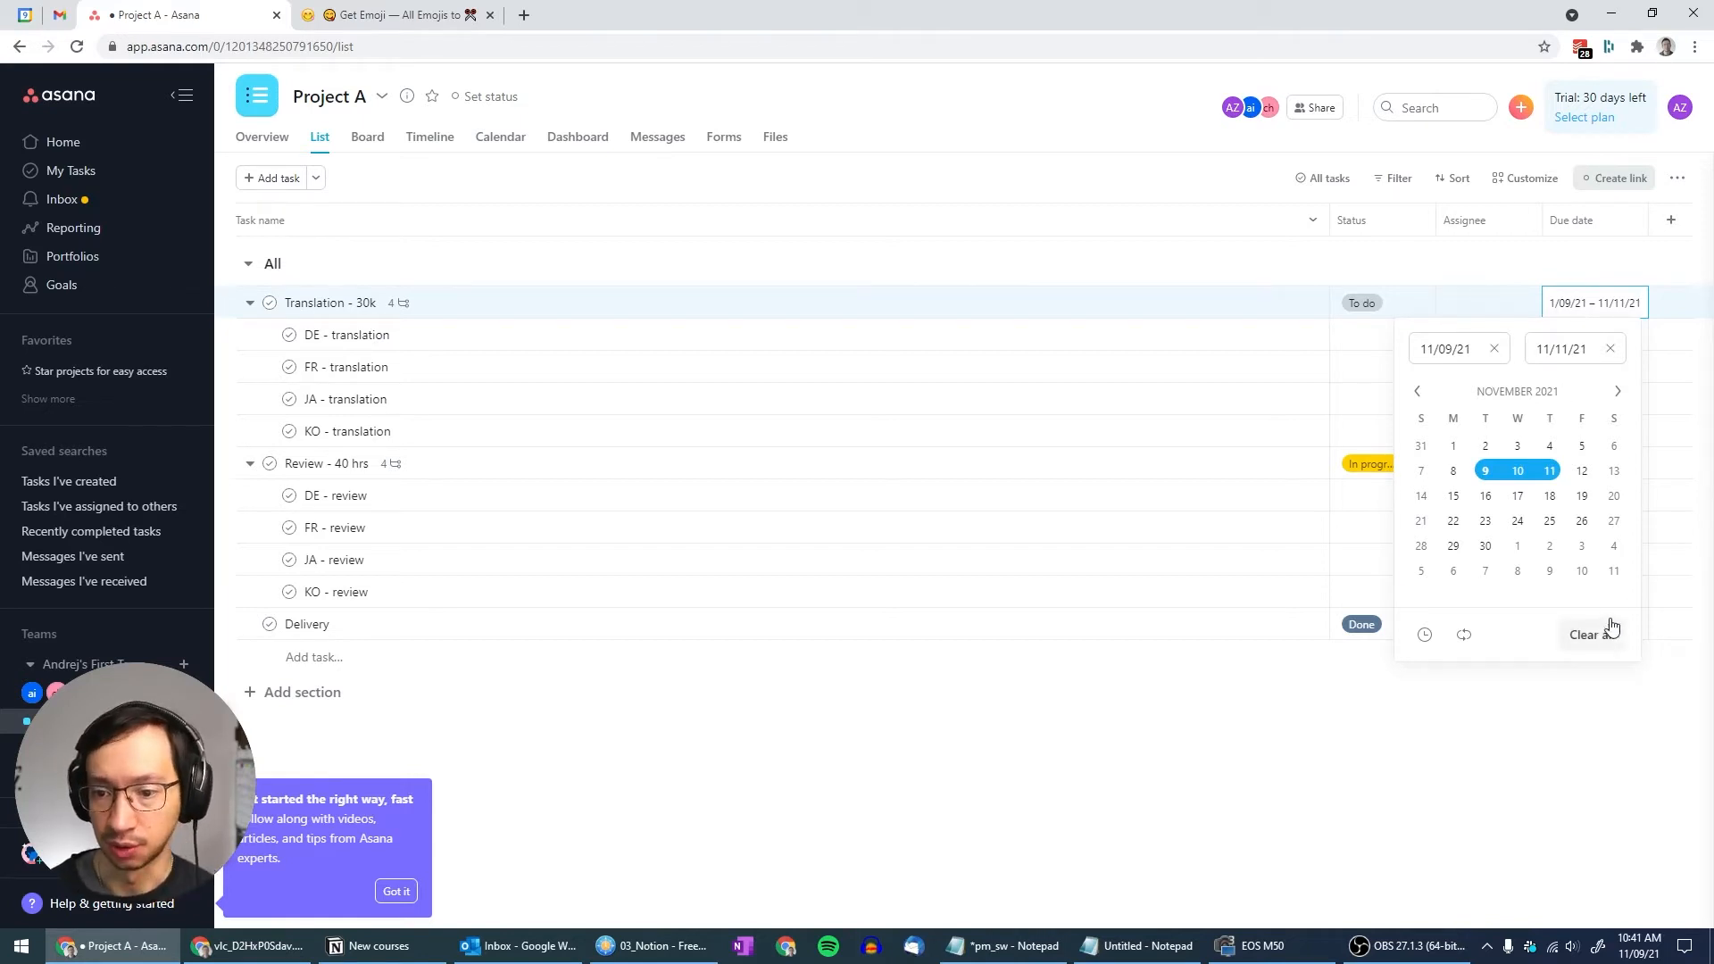
left_click(1453, 474)
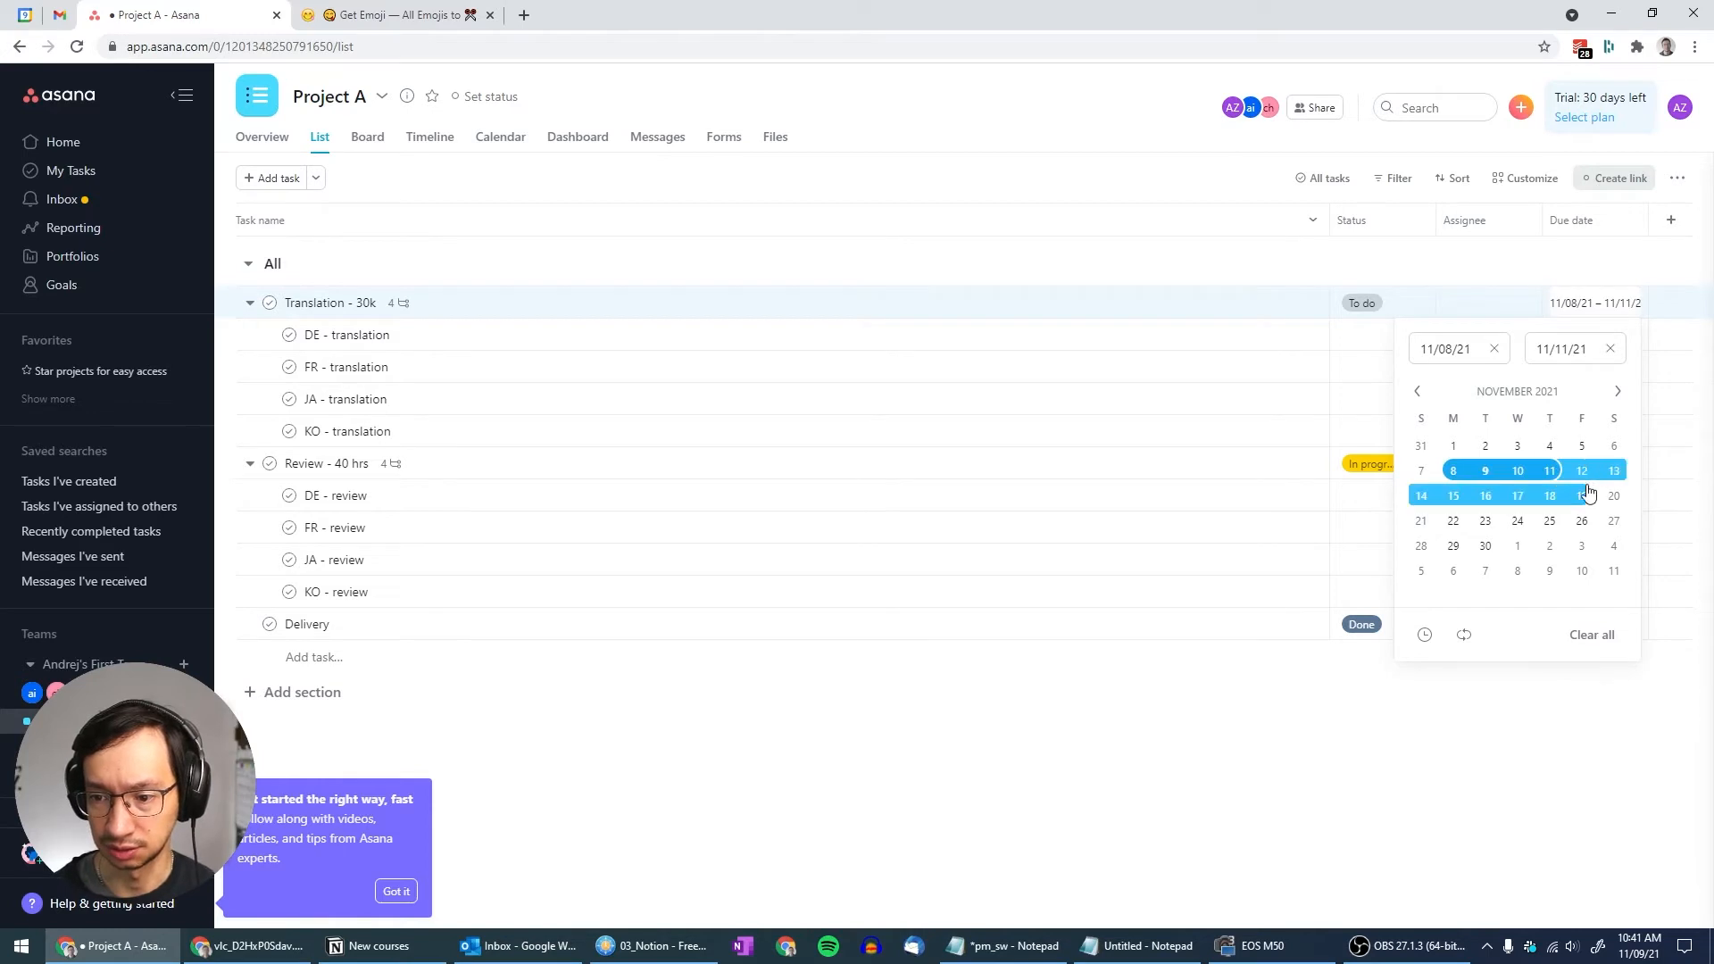
left_click(1581, 522)
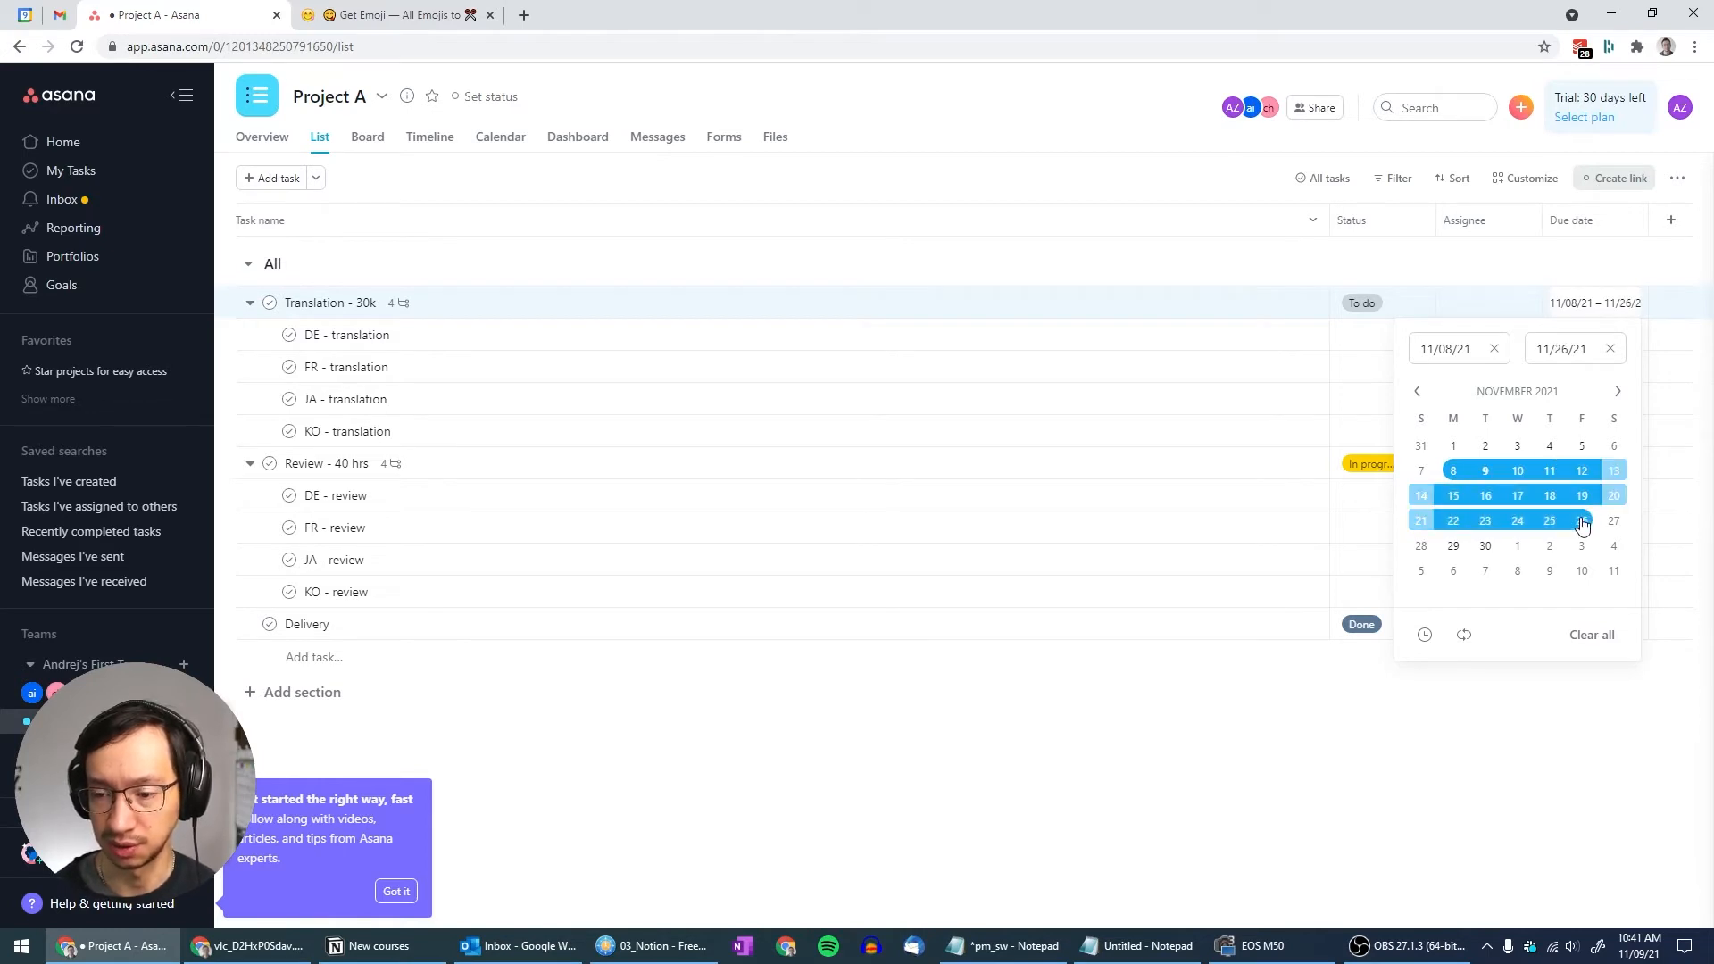
left_click(1566, 260)
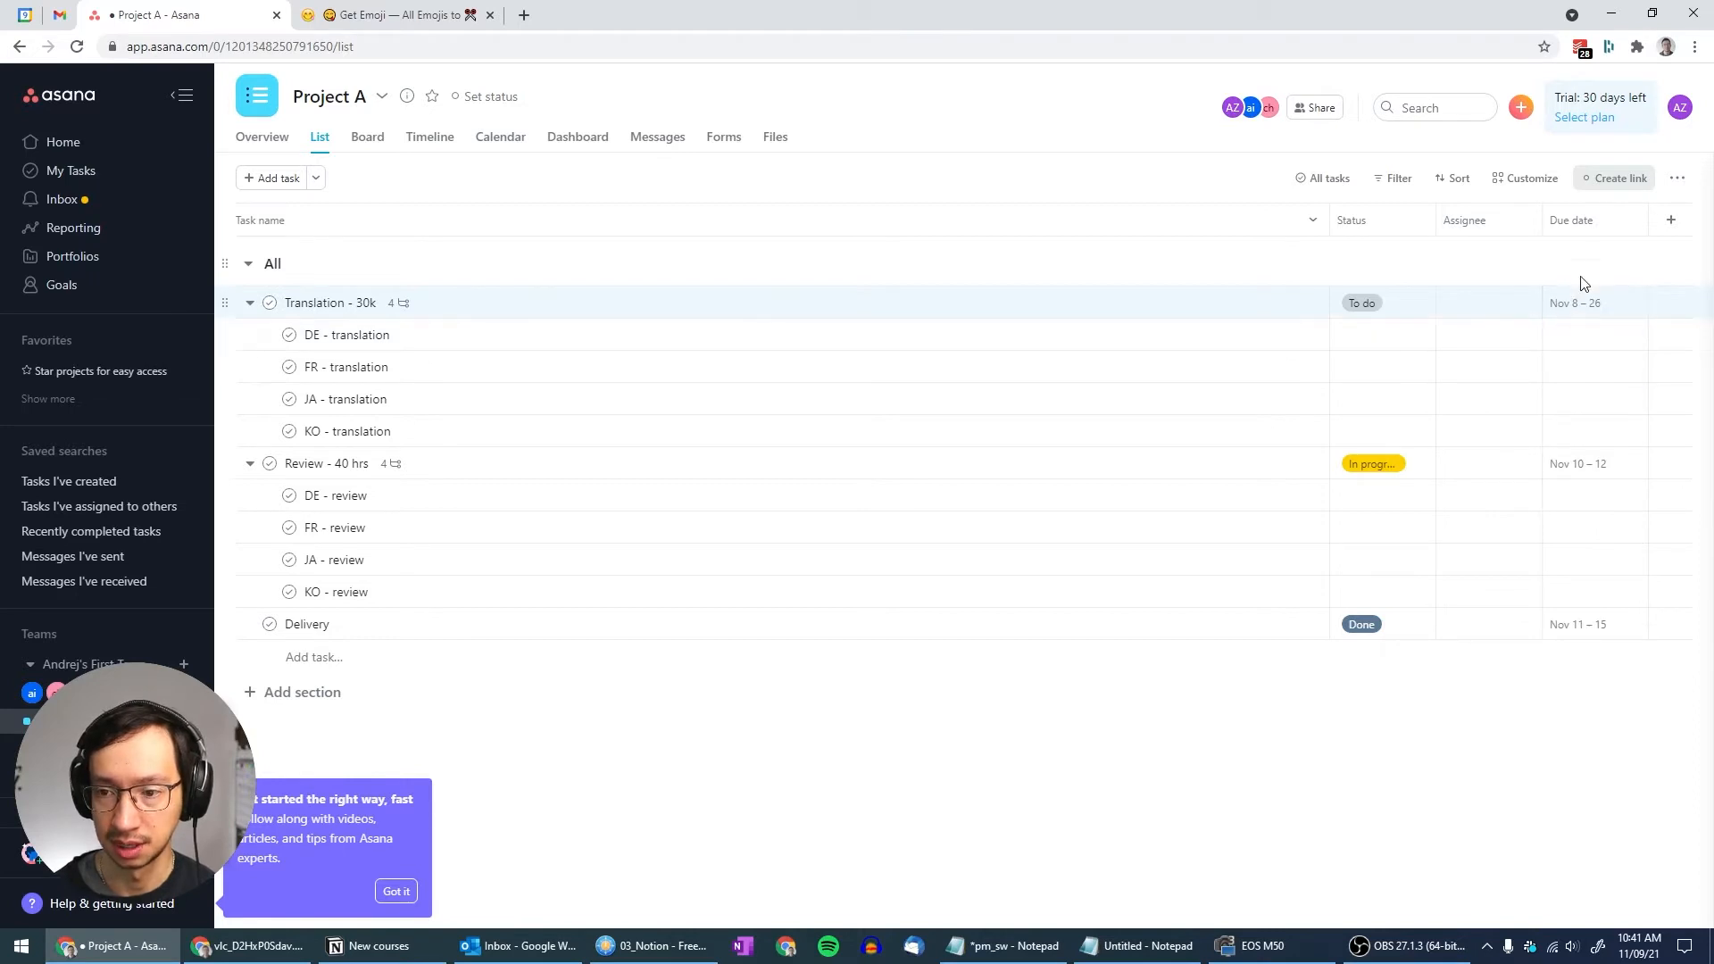
left_click(1510, 311)
key("Escape")
key("Tab")
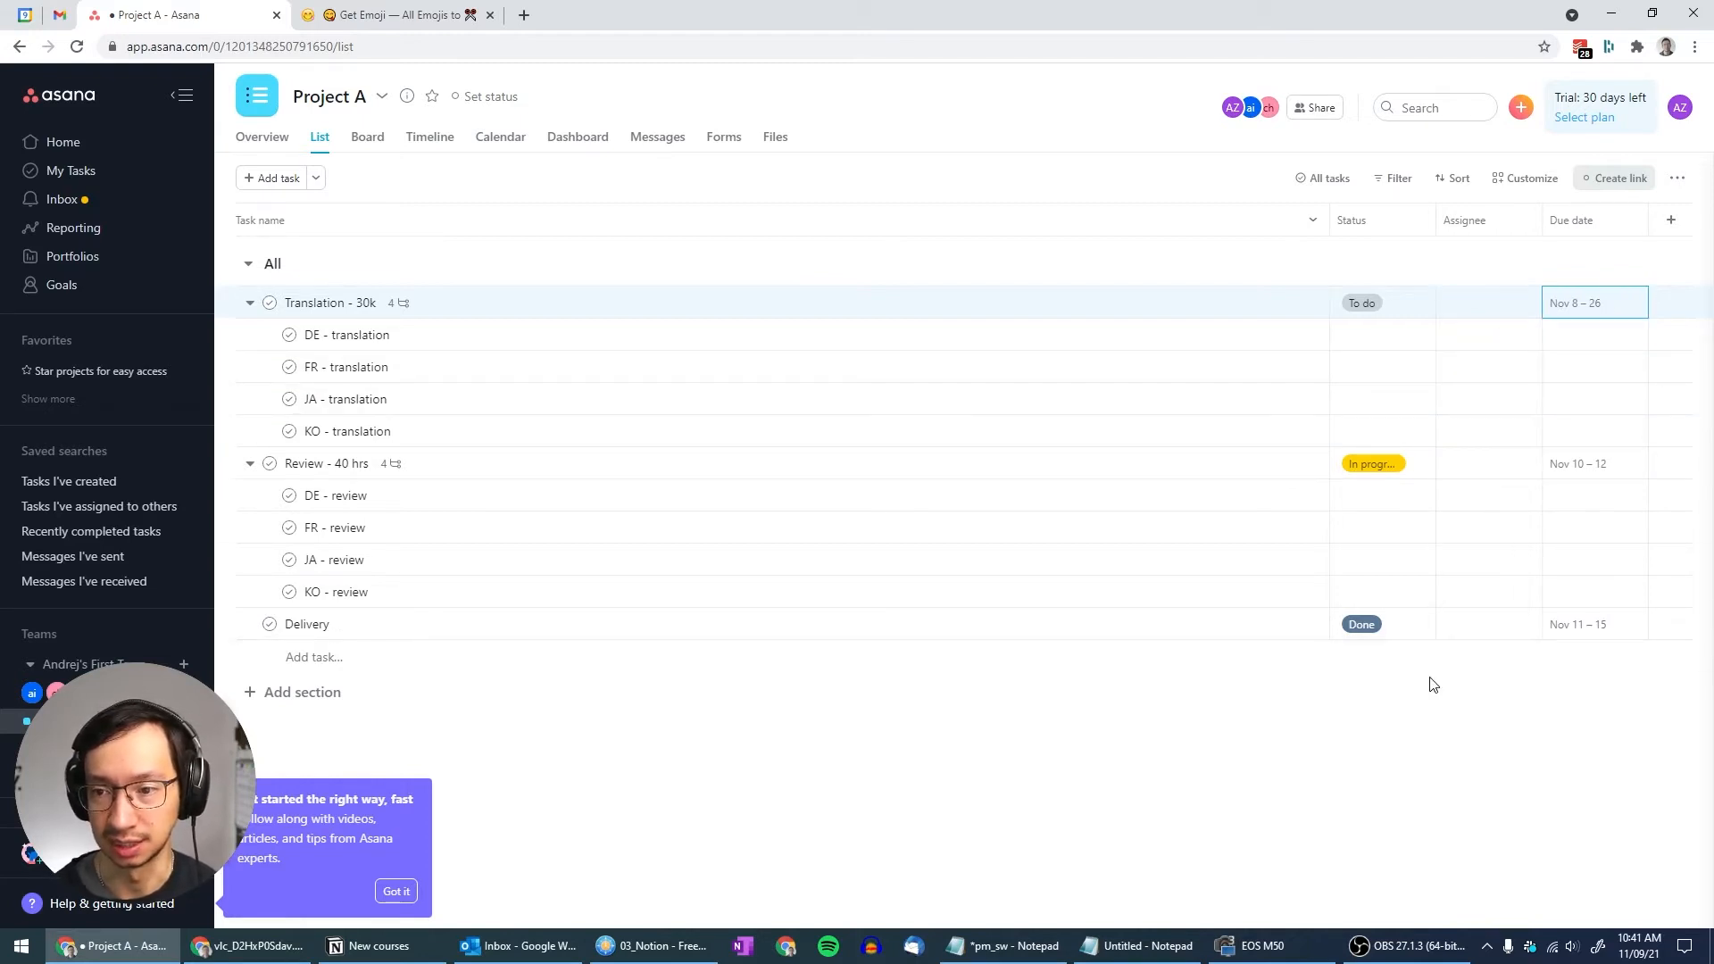
key("Down")
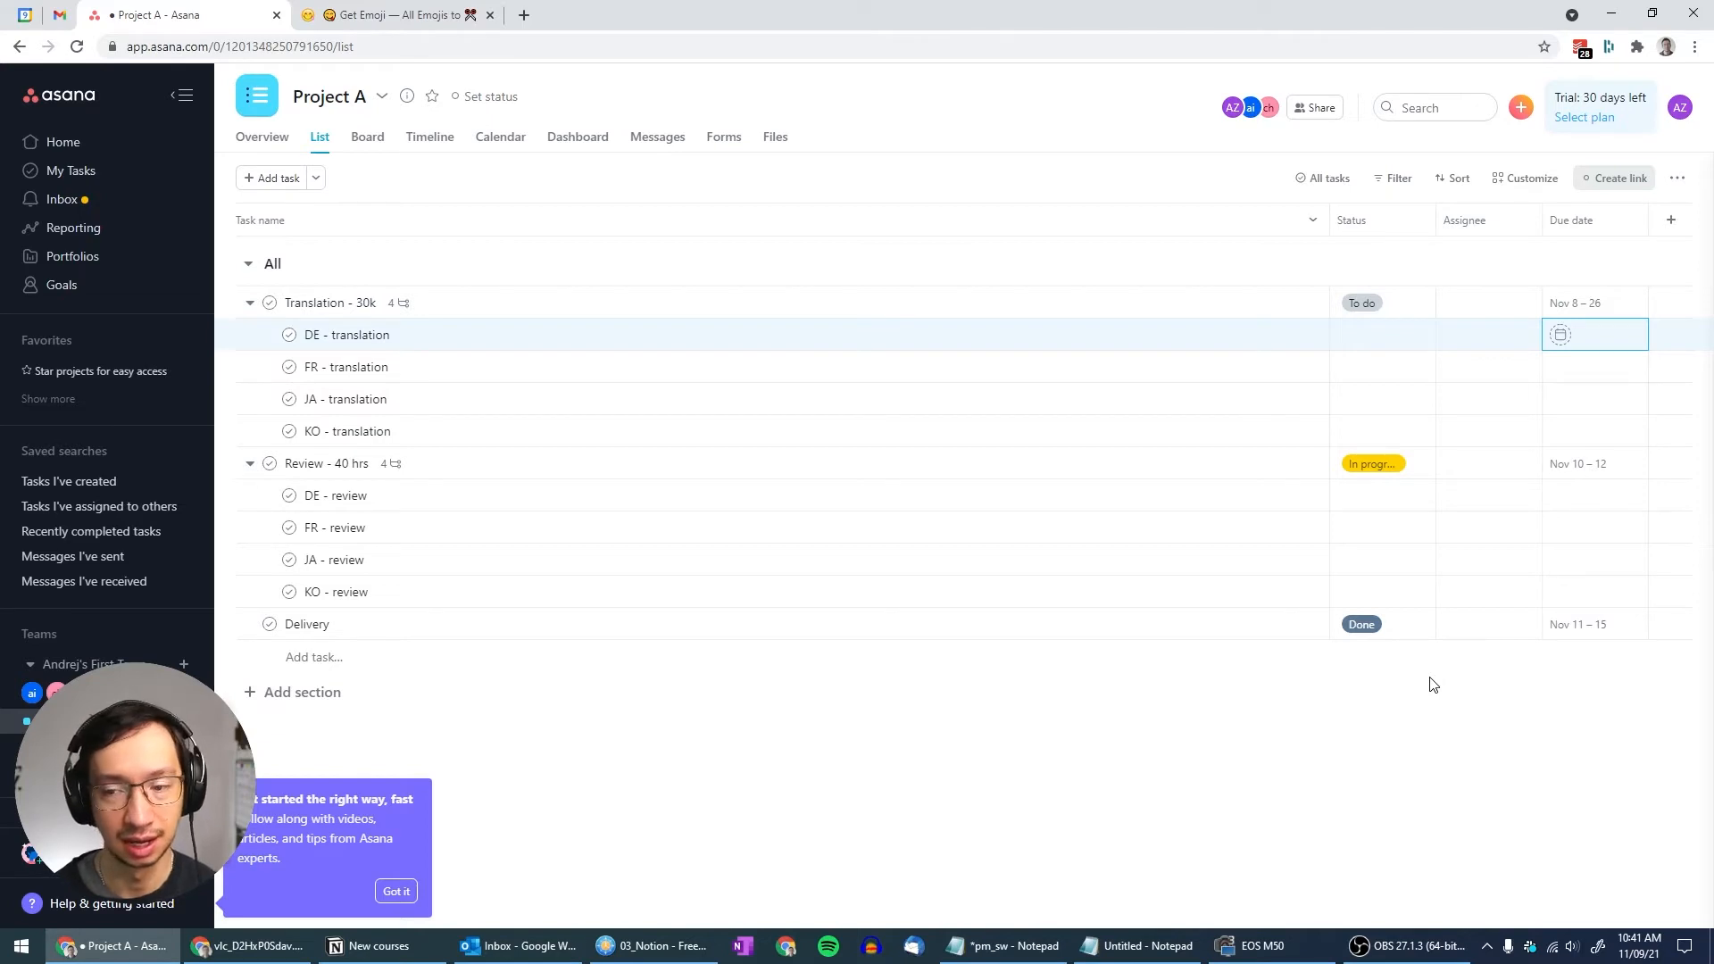
key("Down")
key("Up")
key("Up")
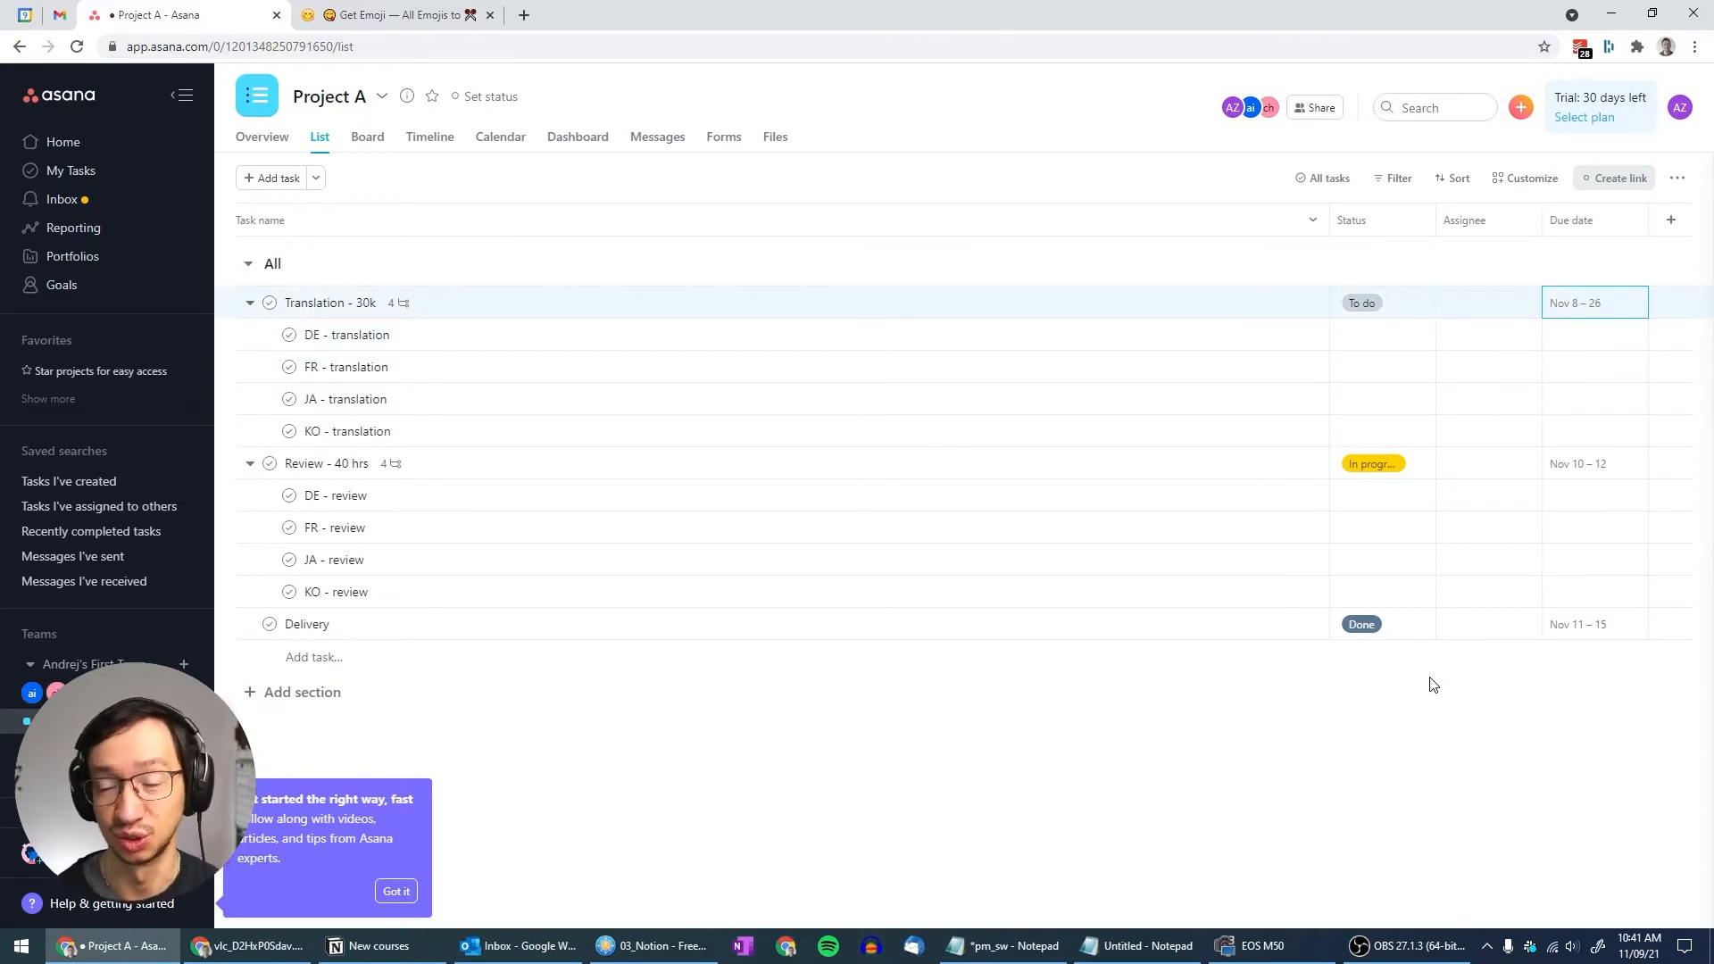
right_click(1609, 304)
left_click(1495, 268)
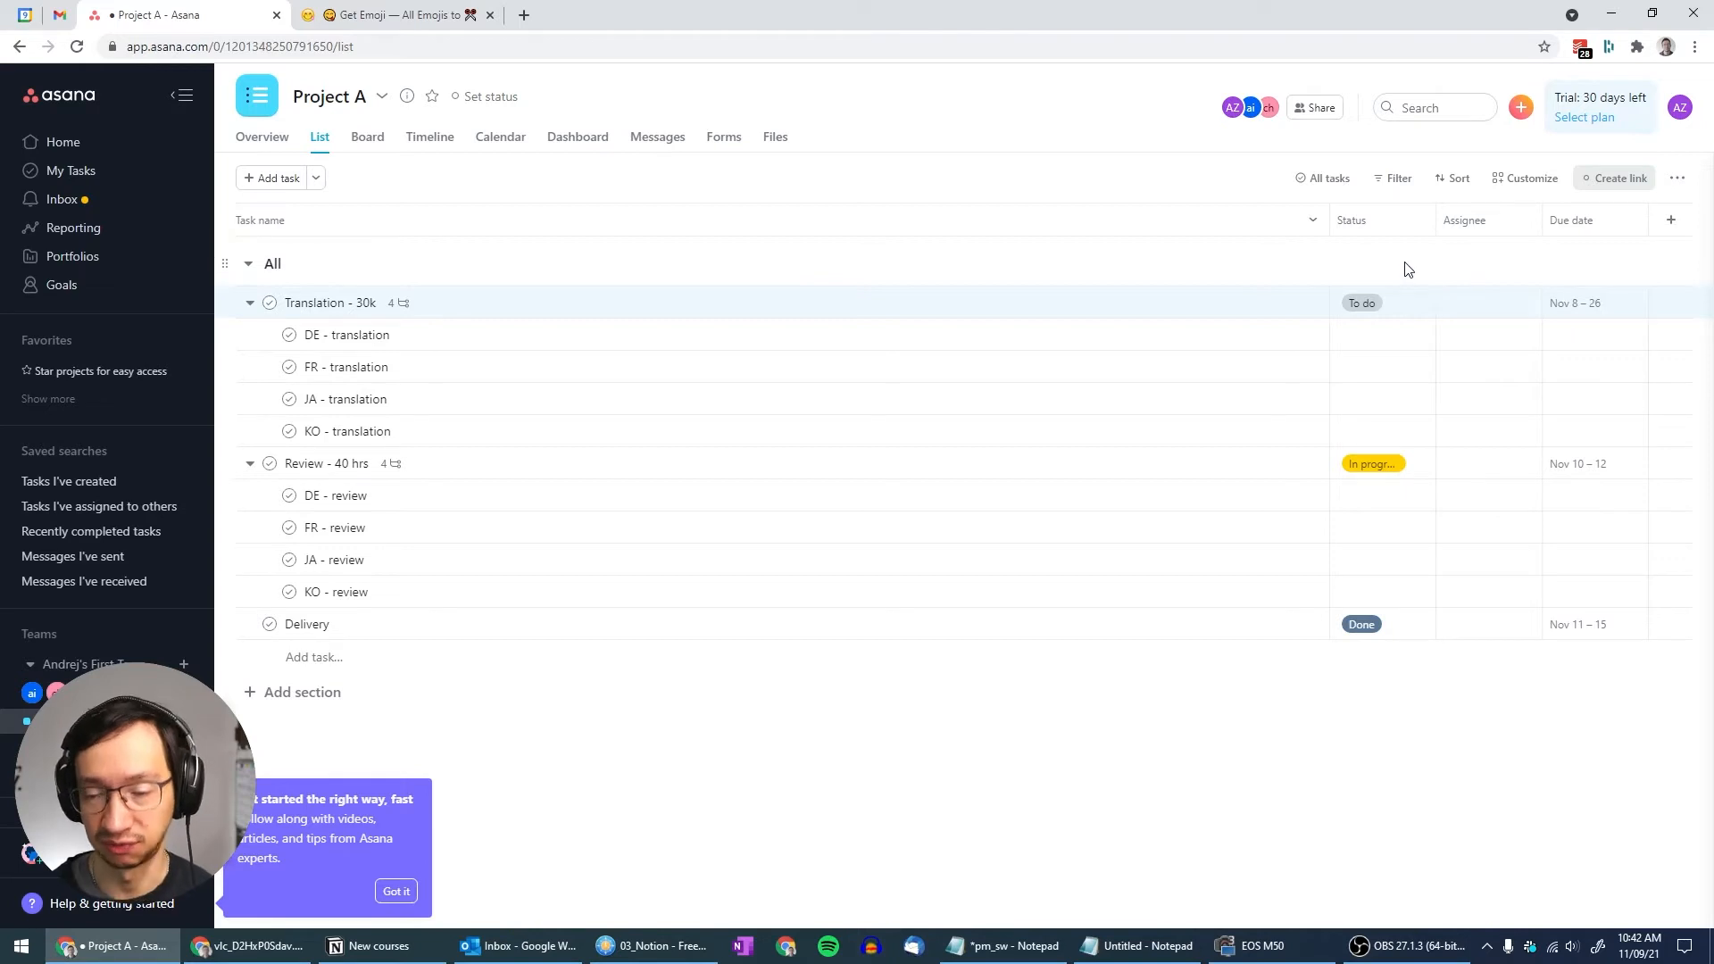
Check the Translation - 30k and subtask status cells, leaving Translation - 30k at To do
left_click(1402, 312)
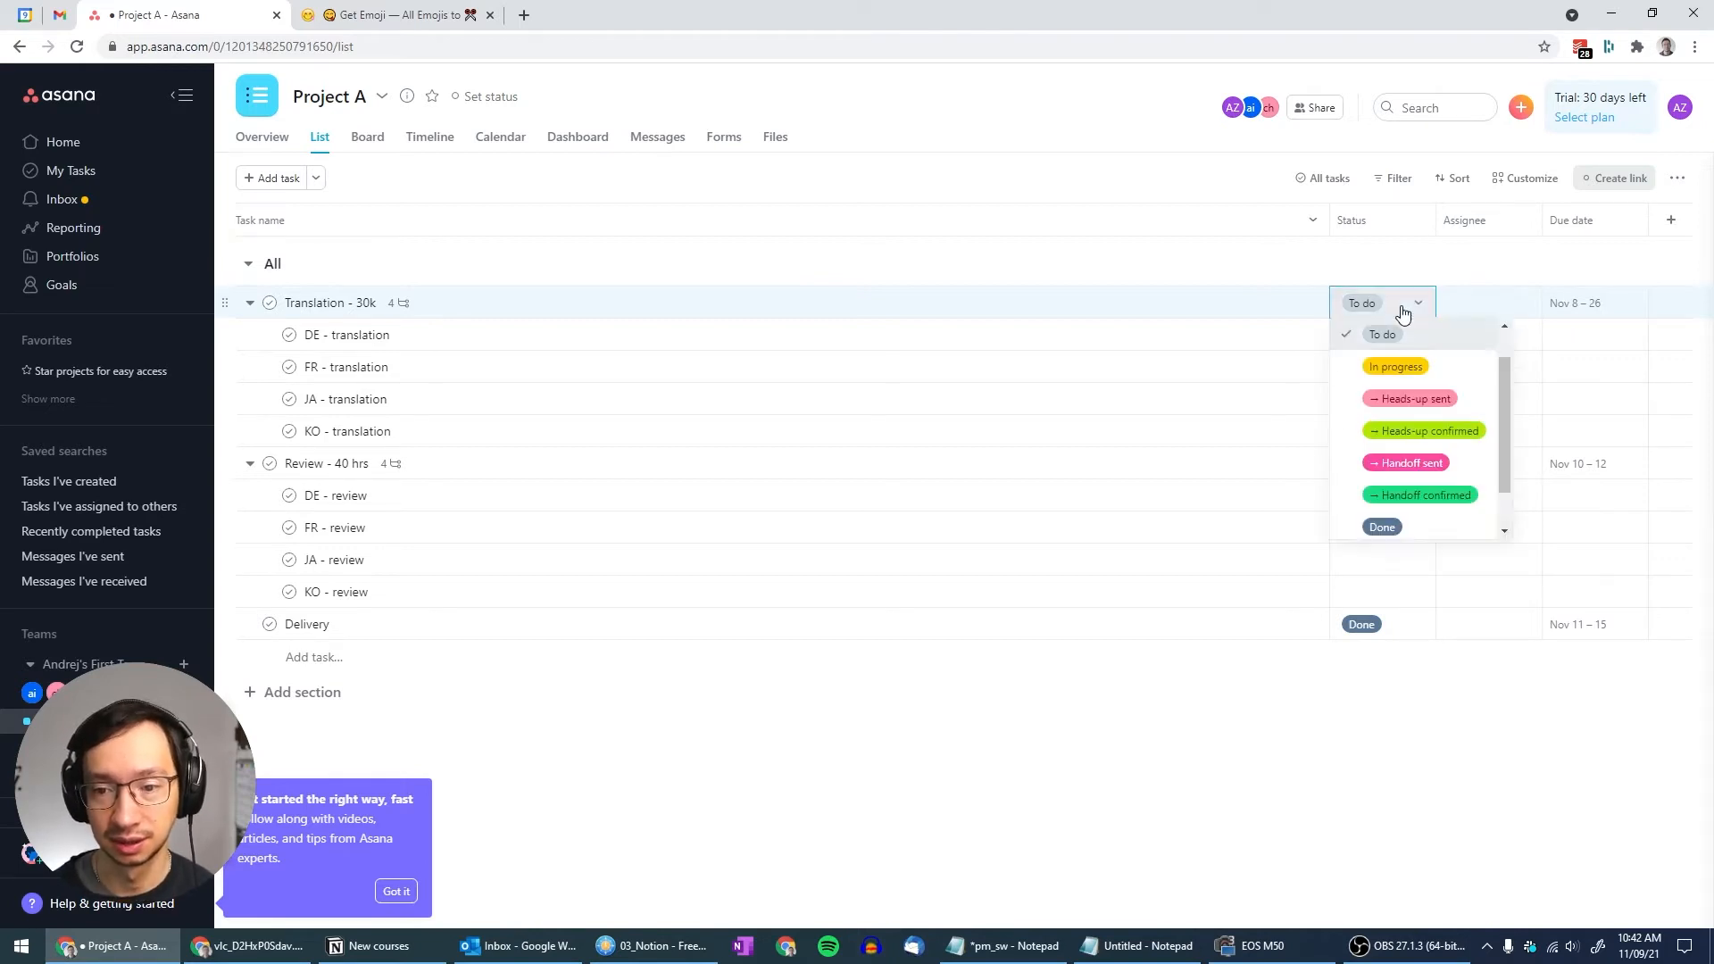
left_click(1403, 311)
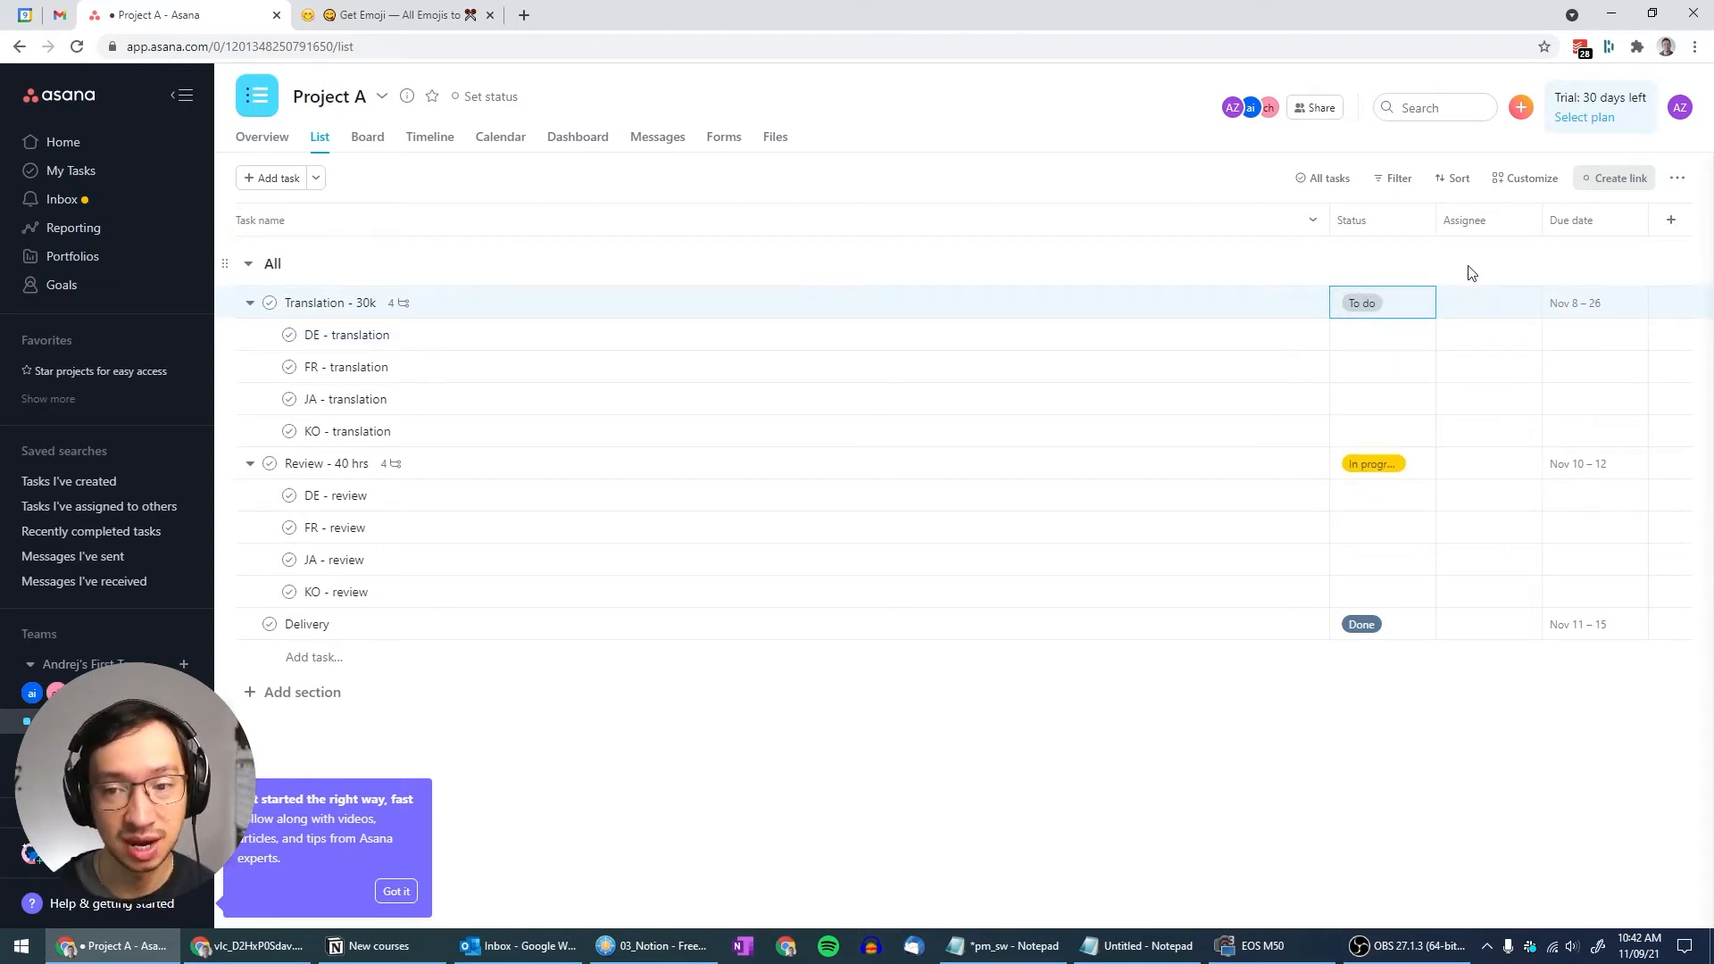
key("Down")
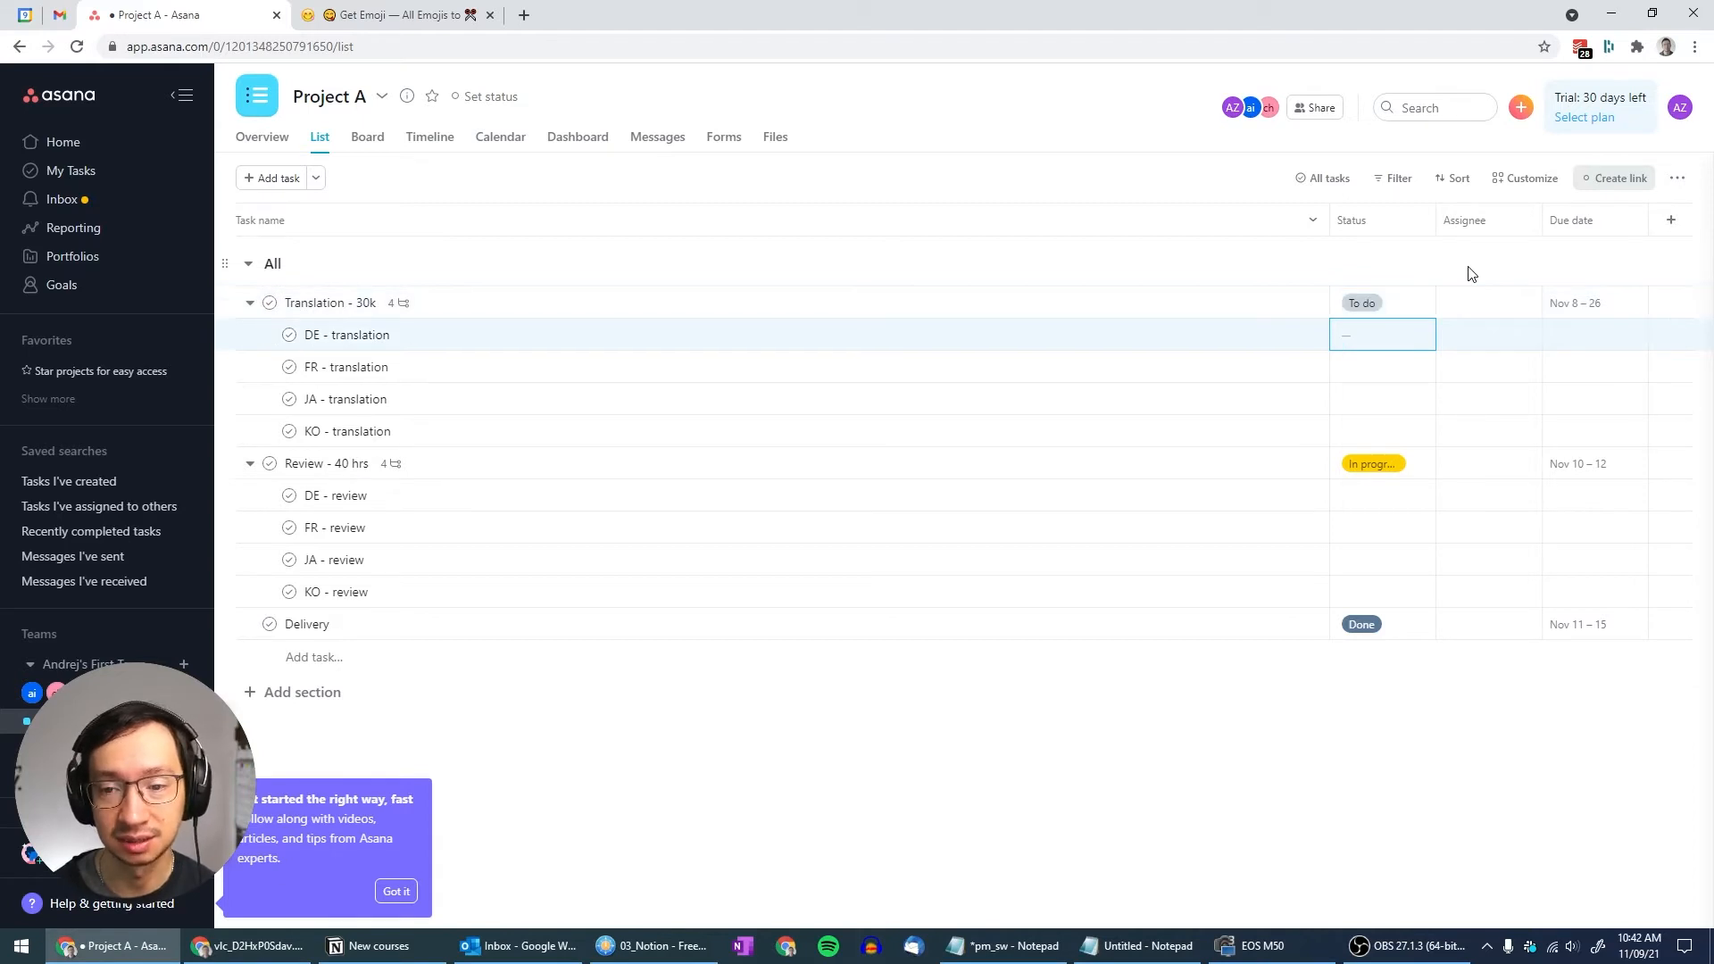
key("Down")
key("Up")
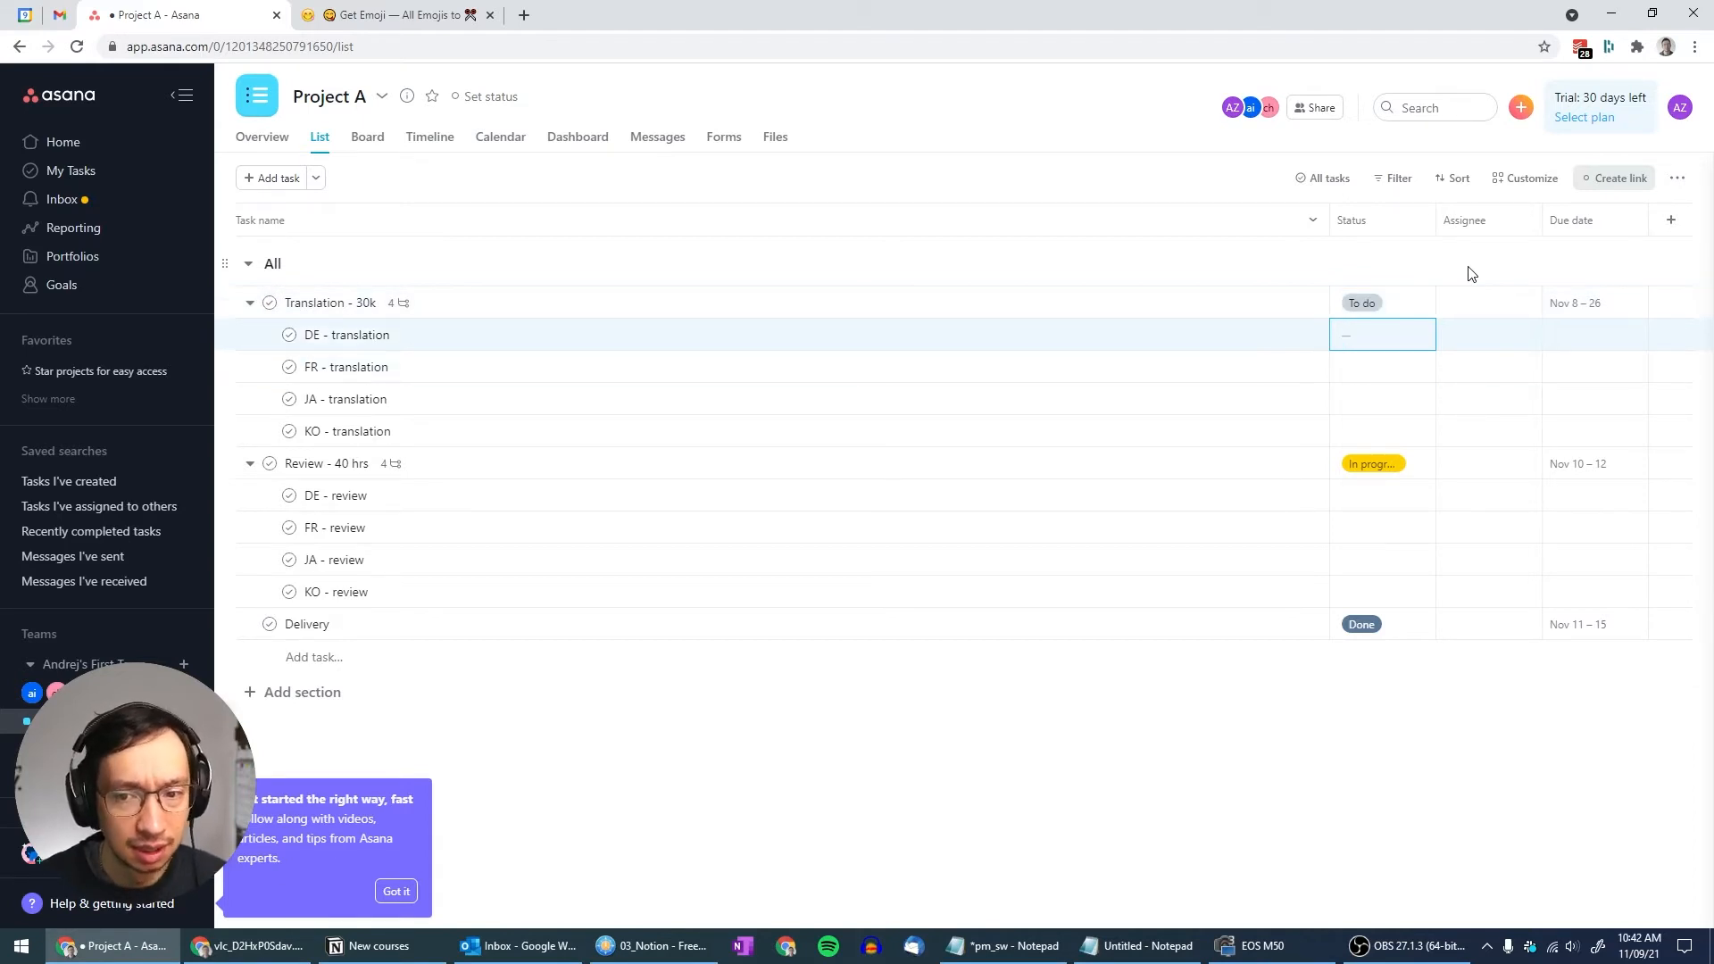
key("Up")
key("Down")
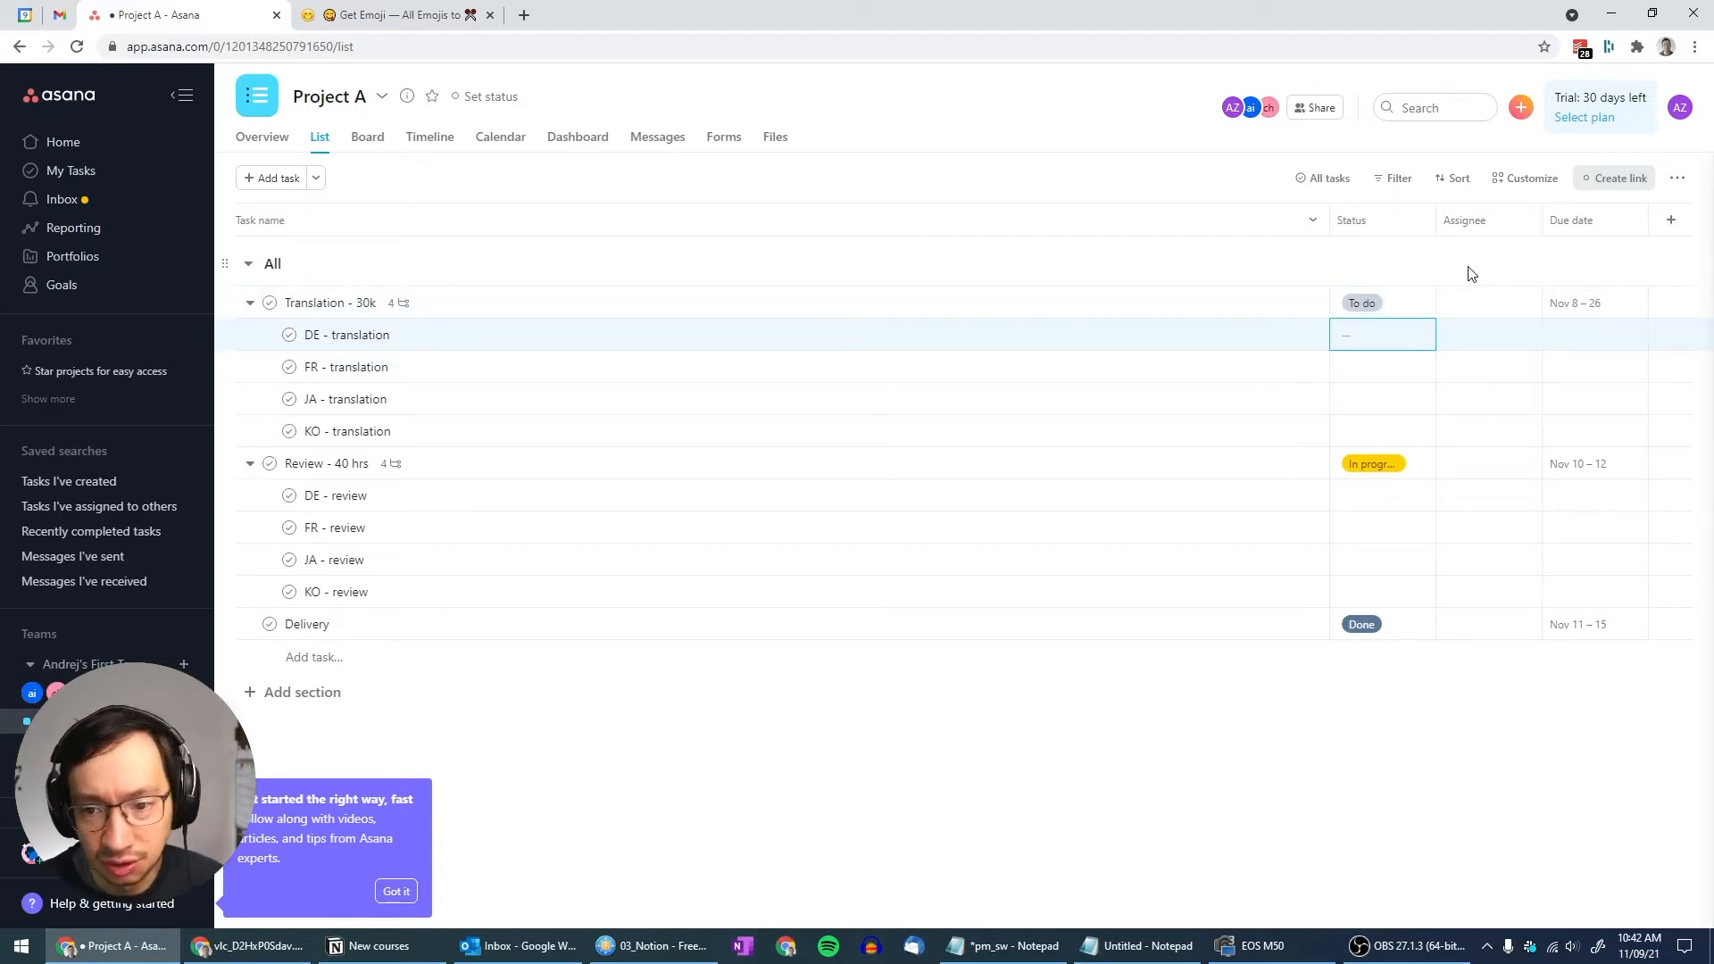
left_click(1427, 304)
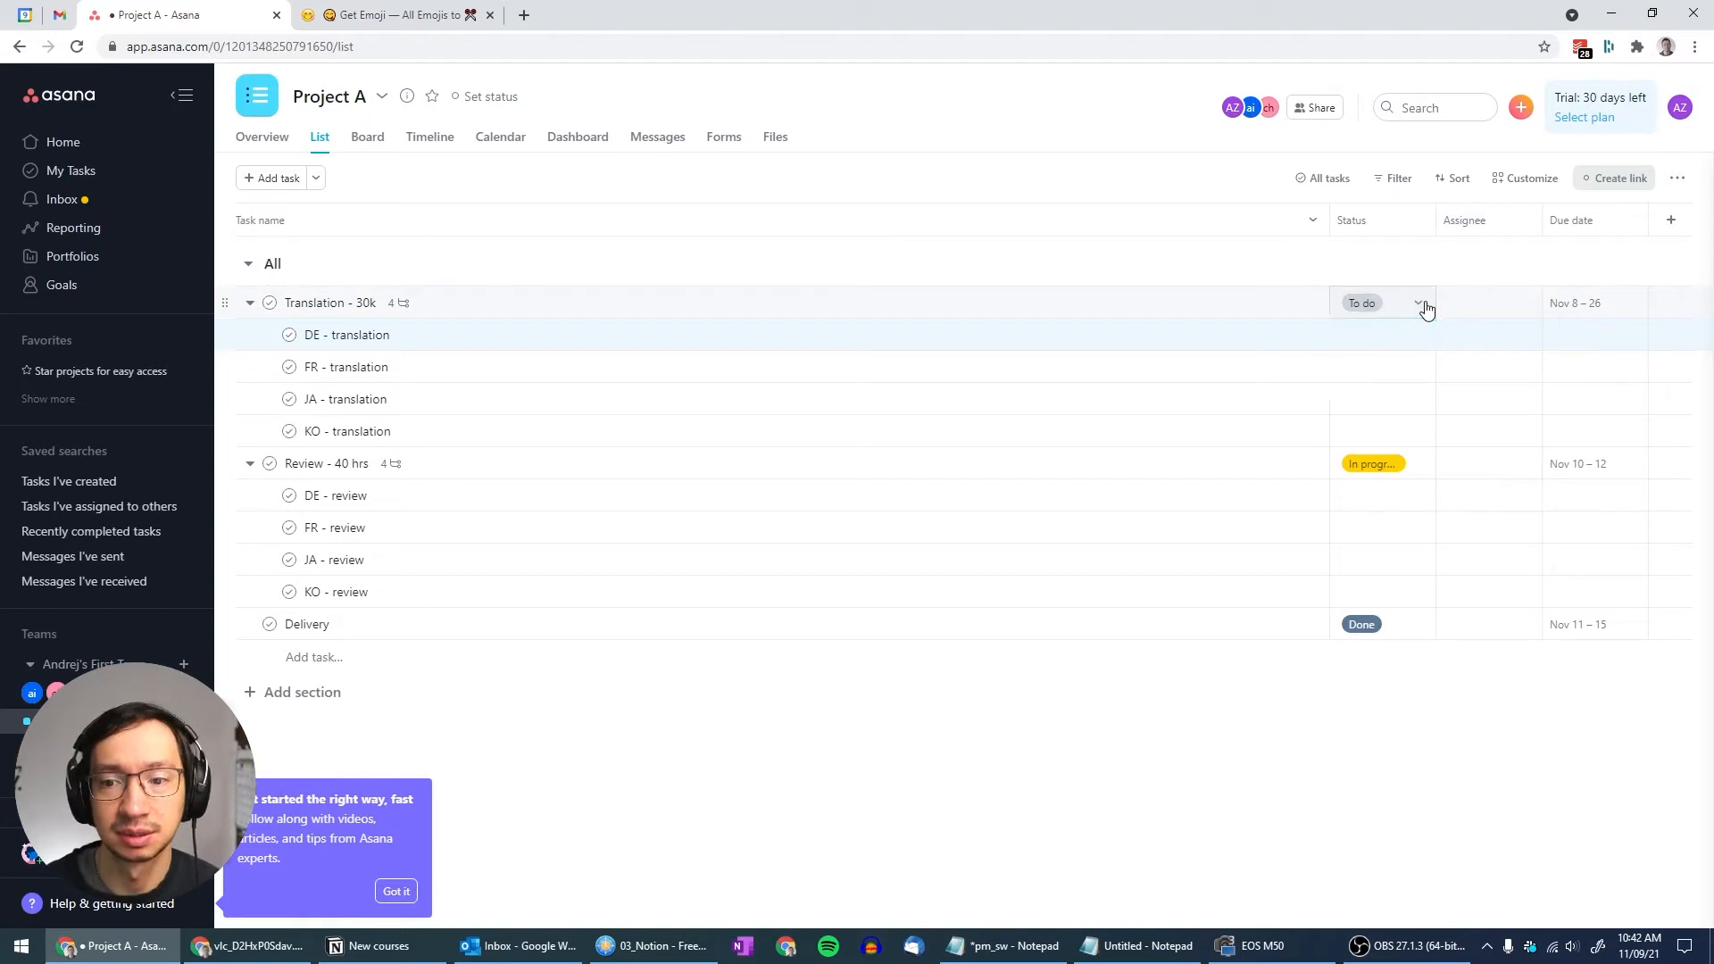
left_click(1455, 257)
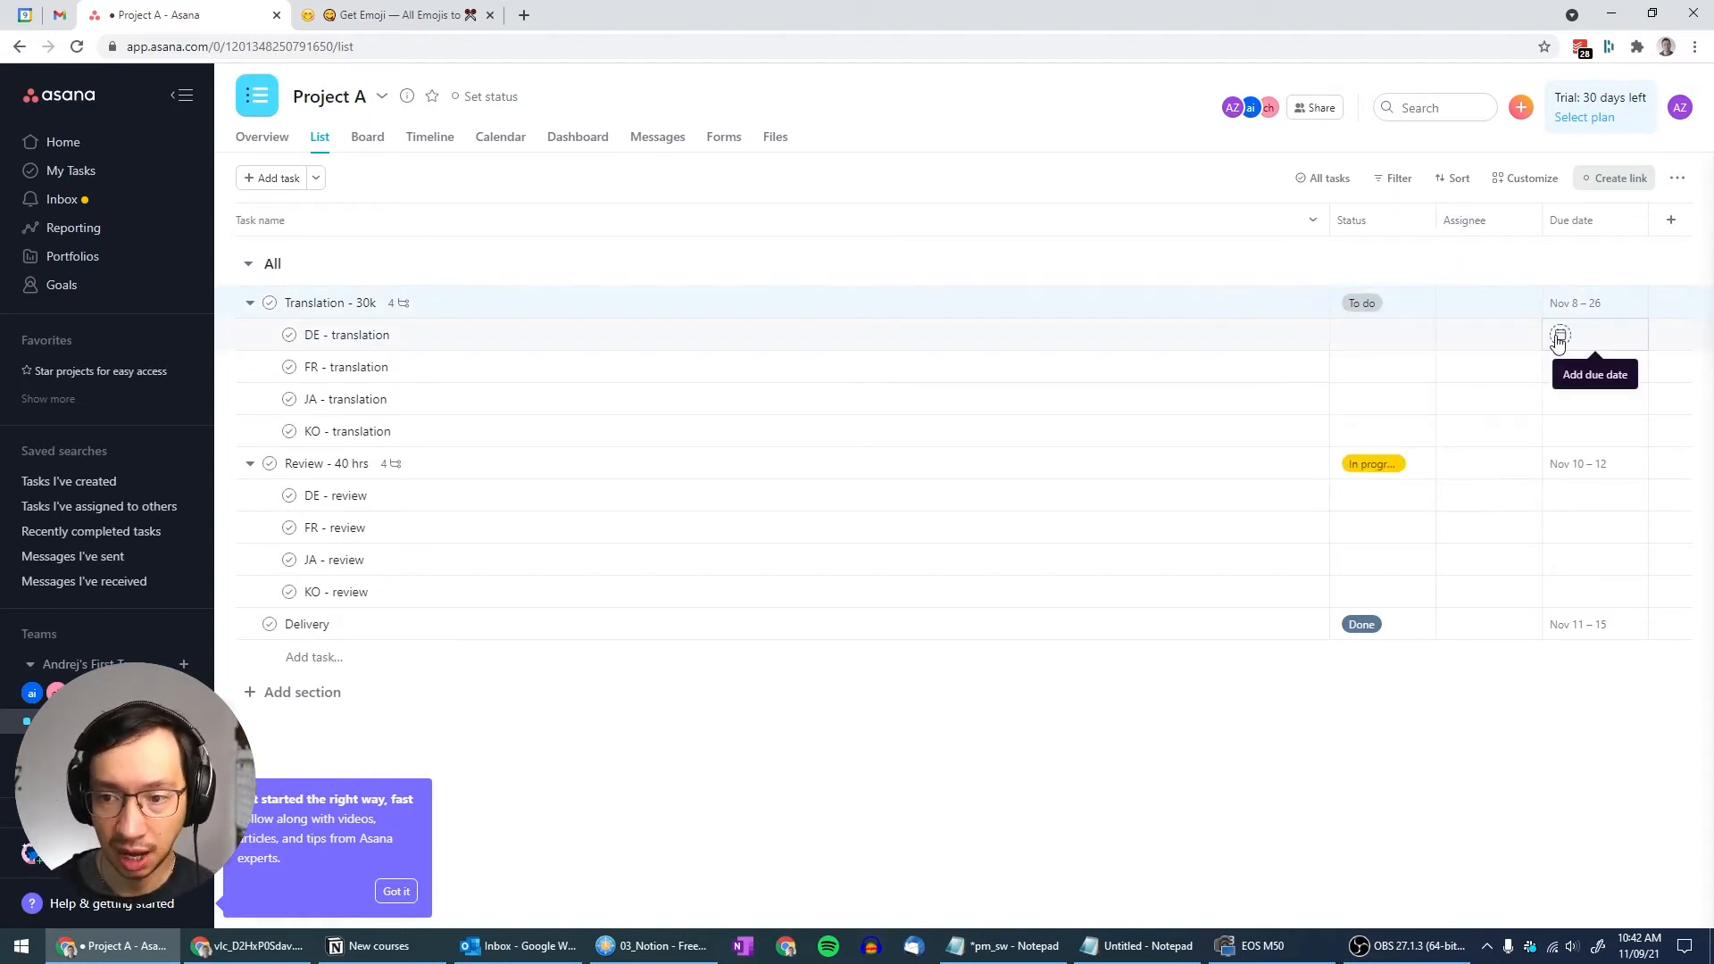
Give DE - translation a Nov 8 – 26 date range and start FR - translation's dates
left_click(1559, 337)
left_click(1469, 377)
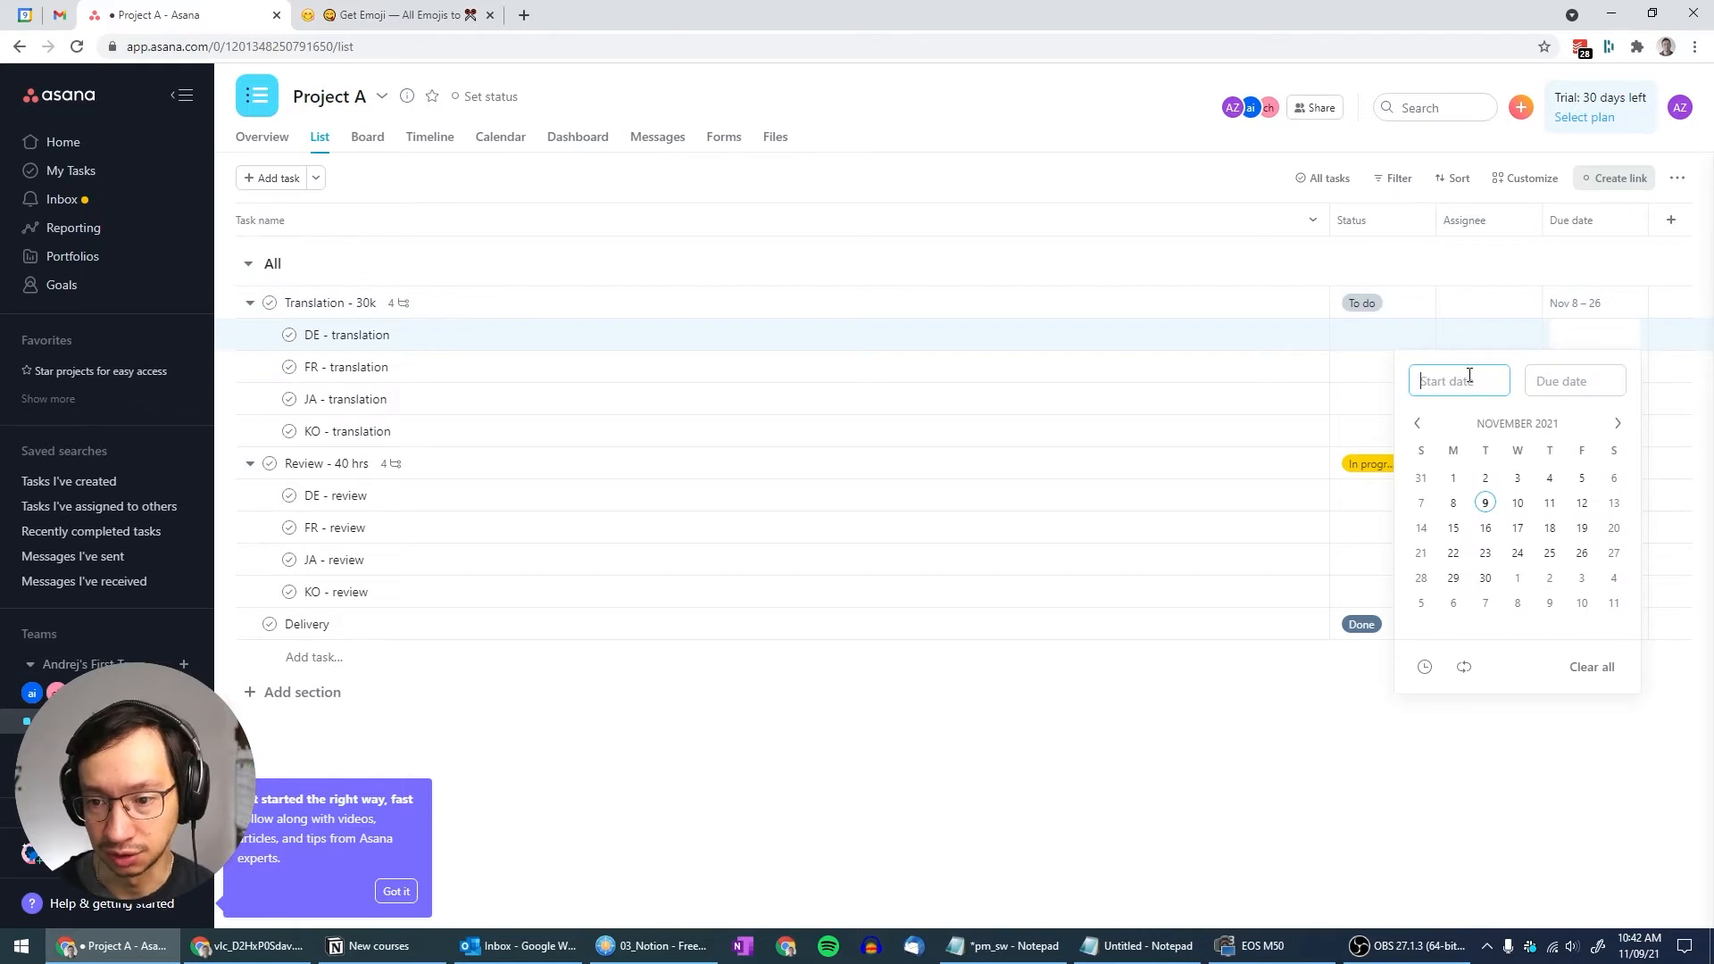
left_click(1453, 503)
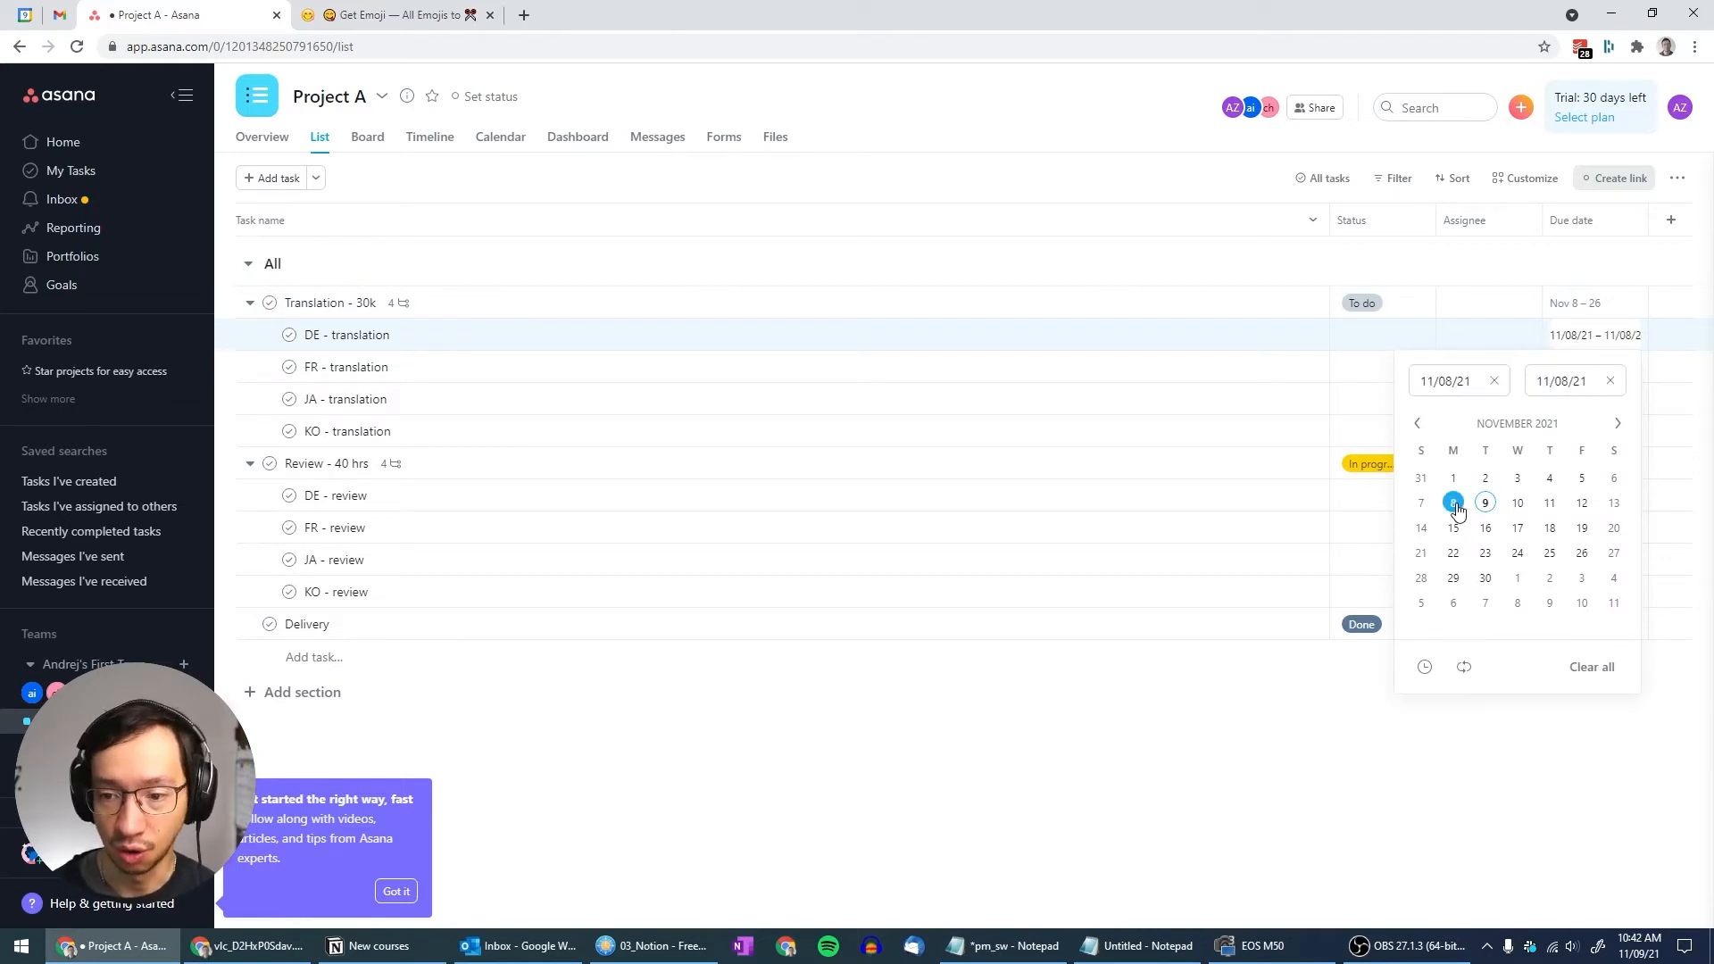
left_click(1582, 553)
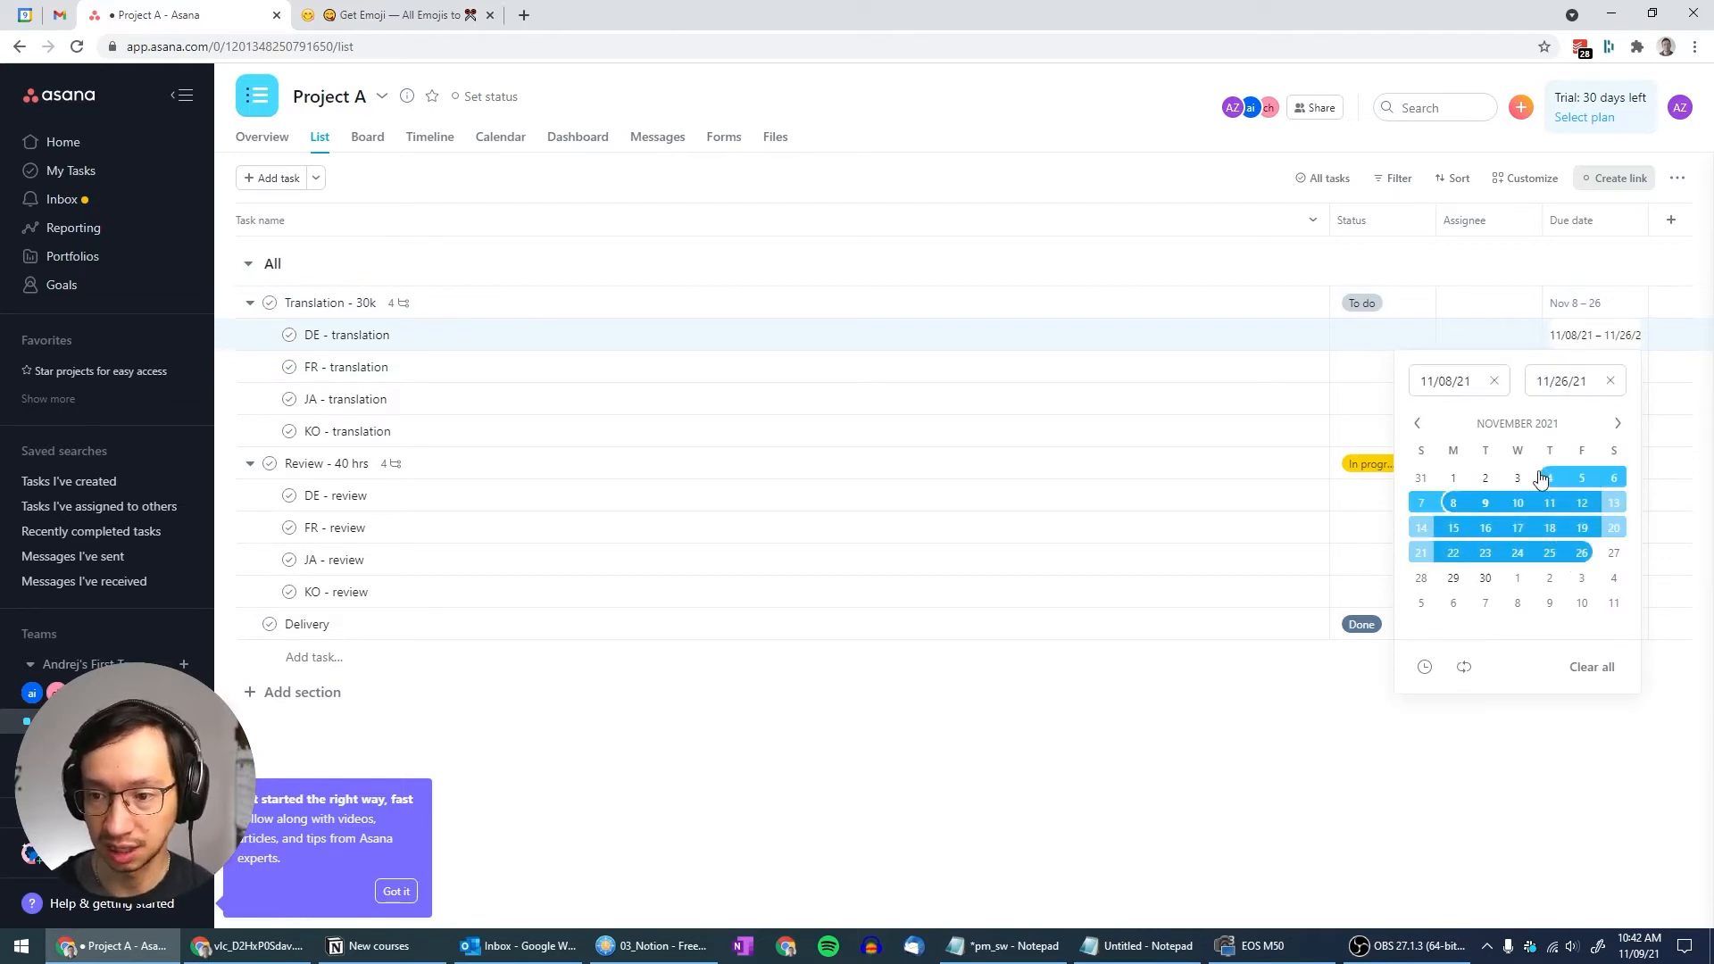
left_click(1567, 272)
left_click(1561, 366)
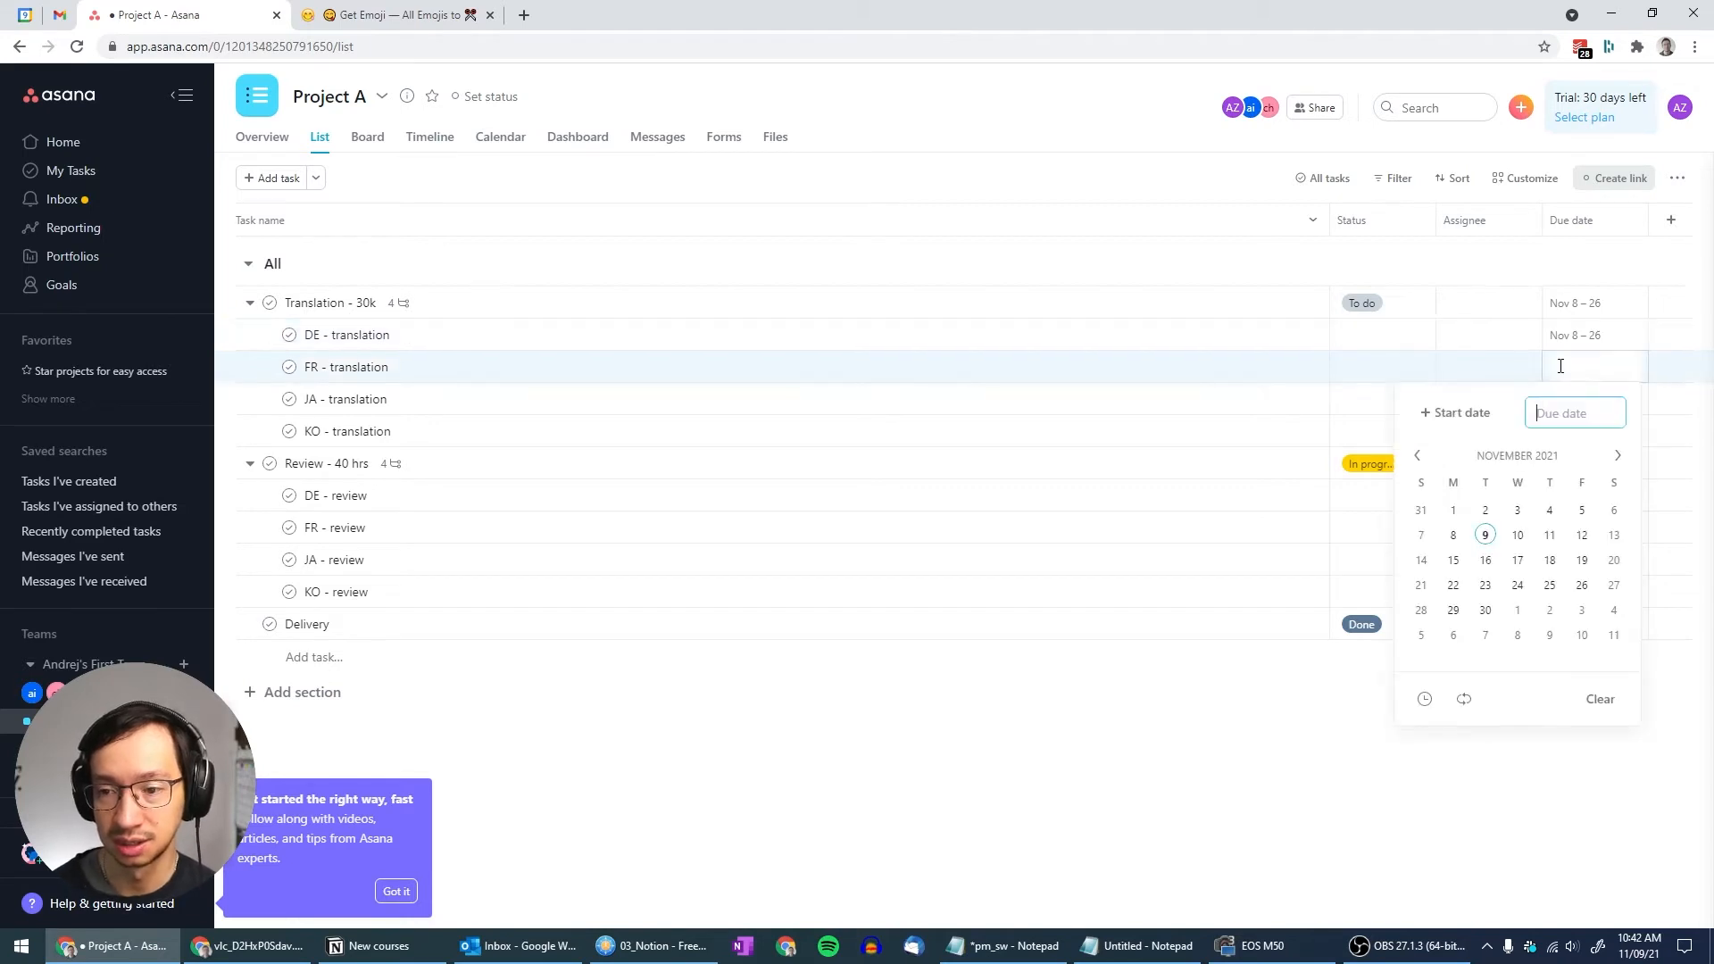
left_click(1451, 413)
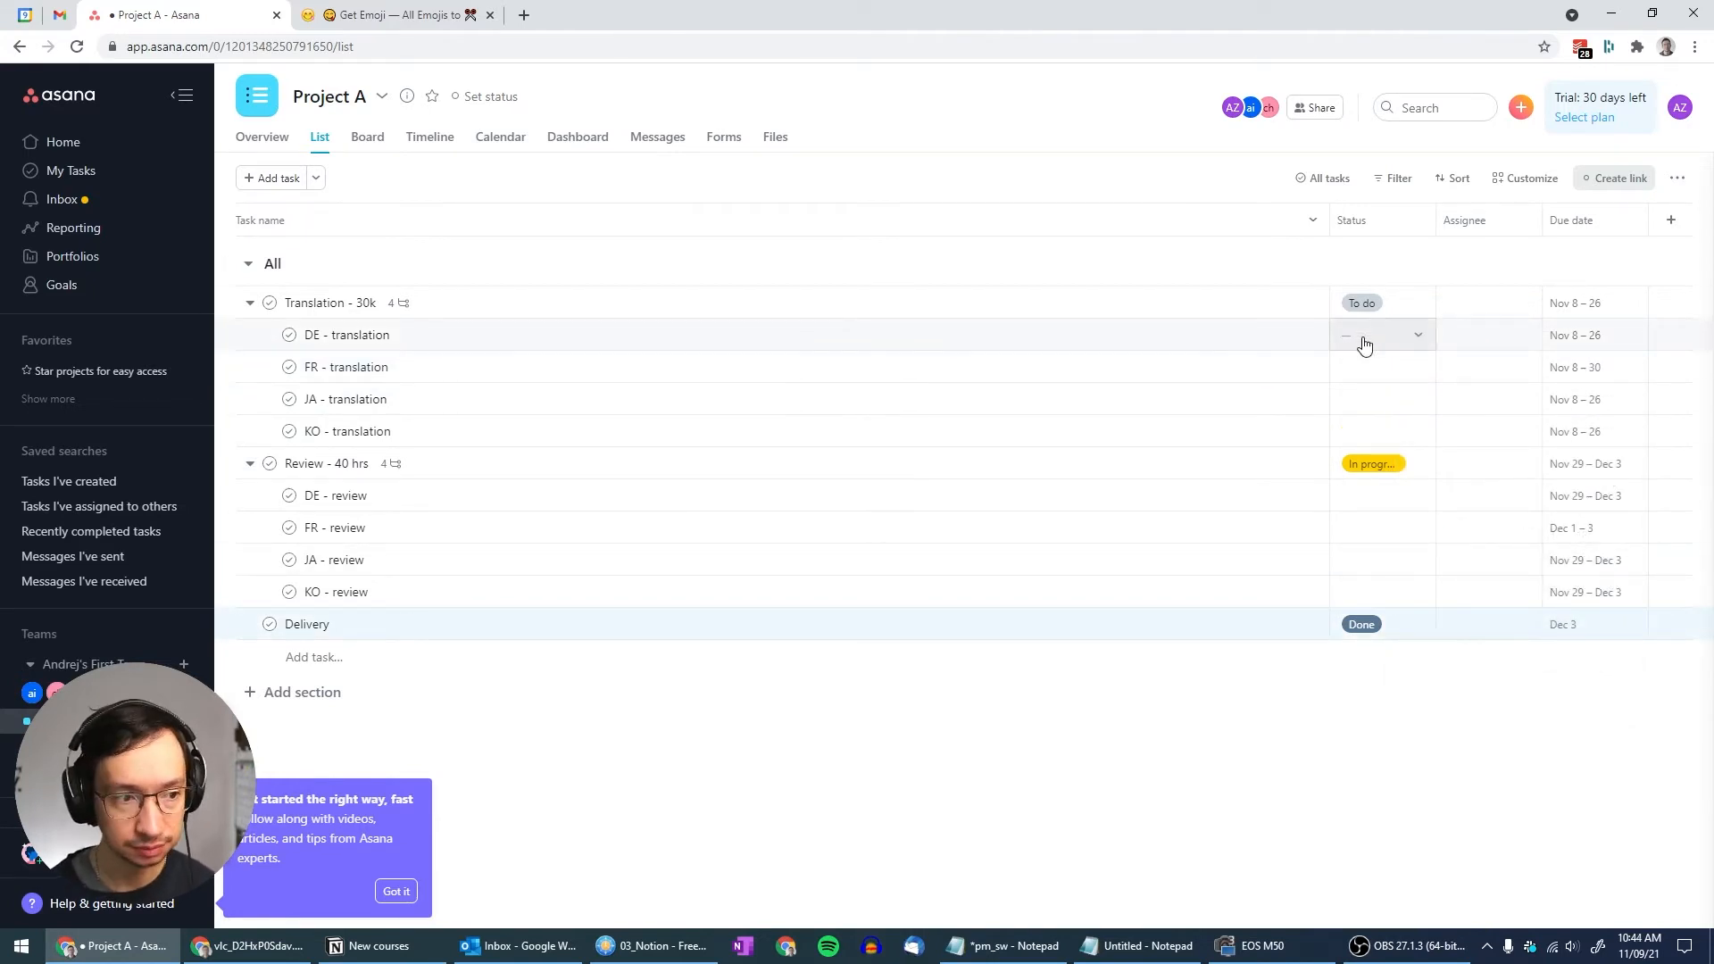
Mark Translation - 30k In progress, FR translation Handoff sent, and DE, JA, KO translation Handoff confirmed
left_click(1419, 303)
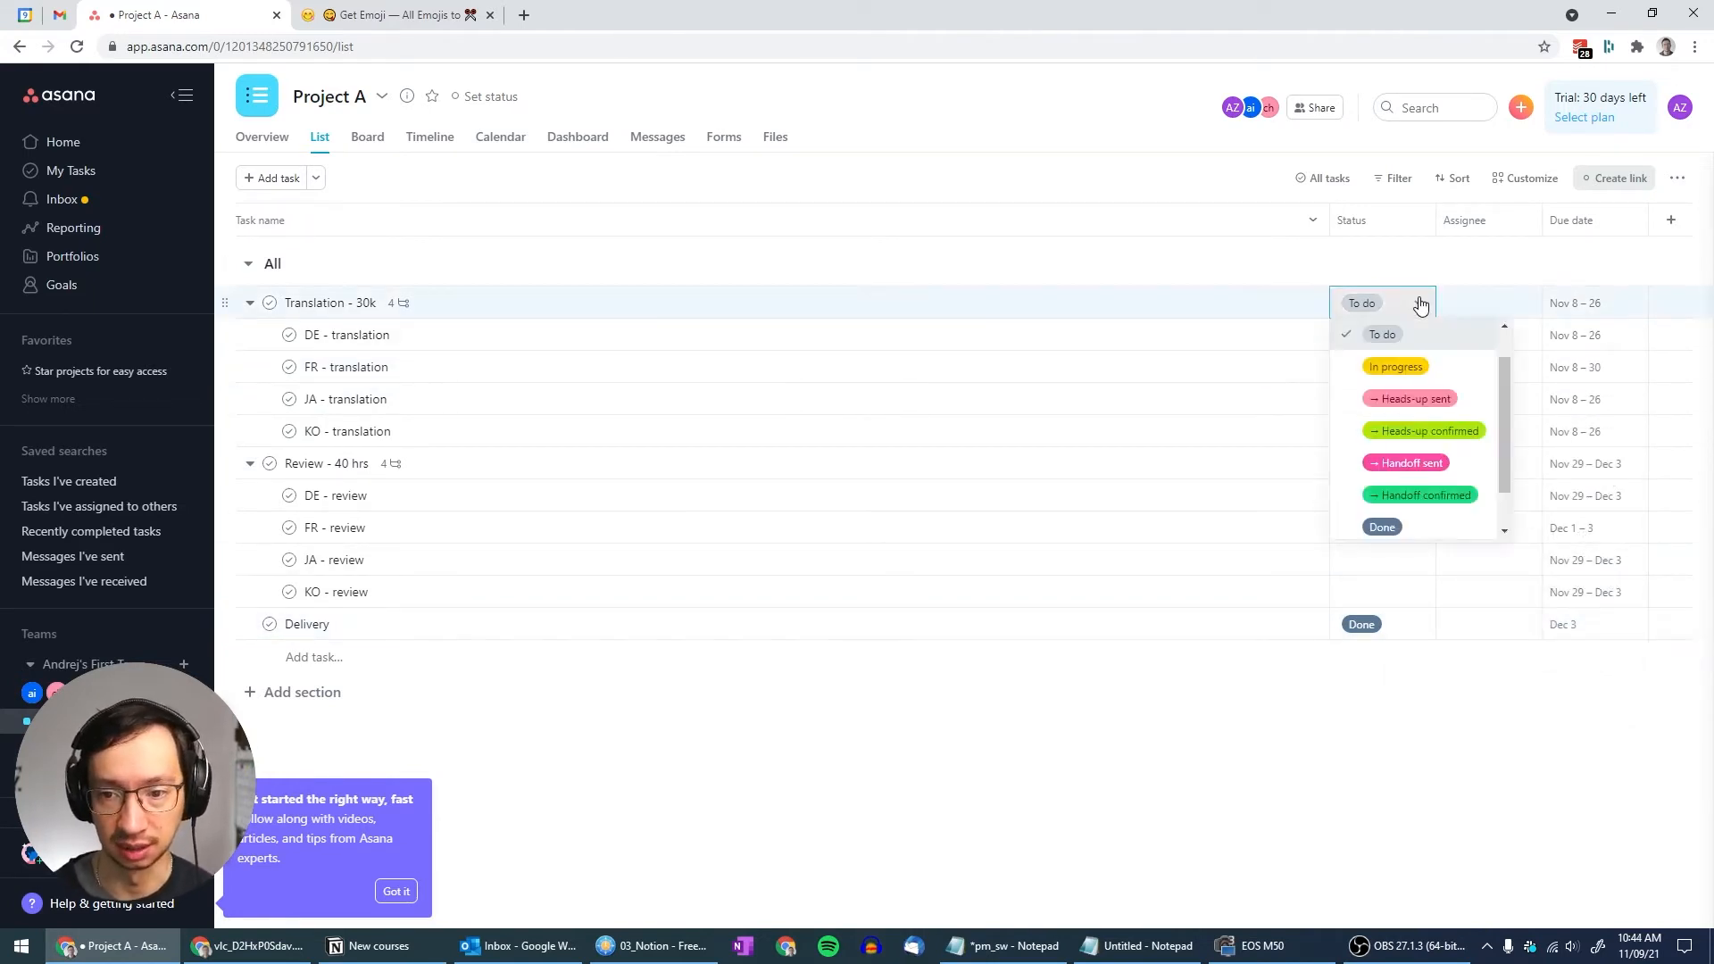
left_click(1397, 368)
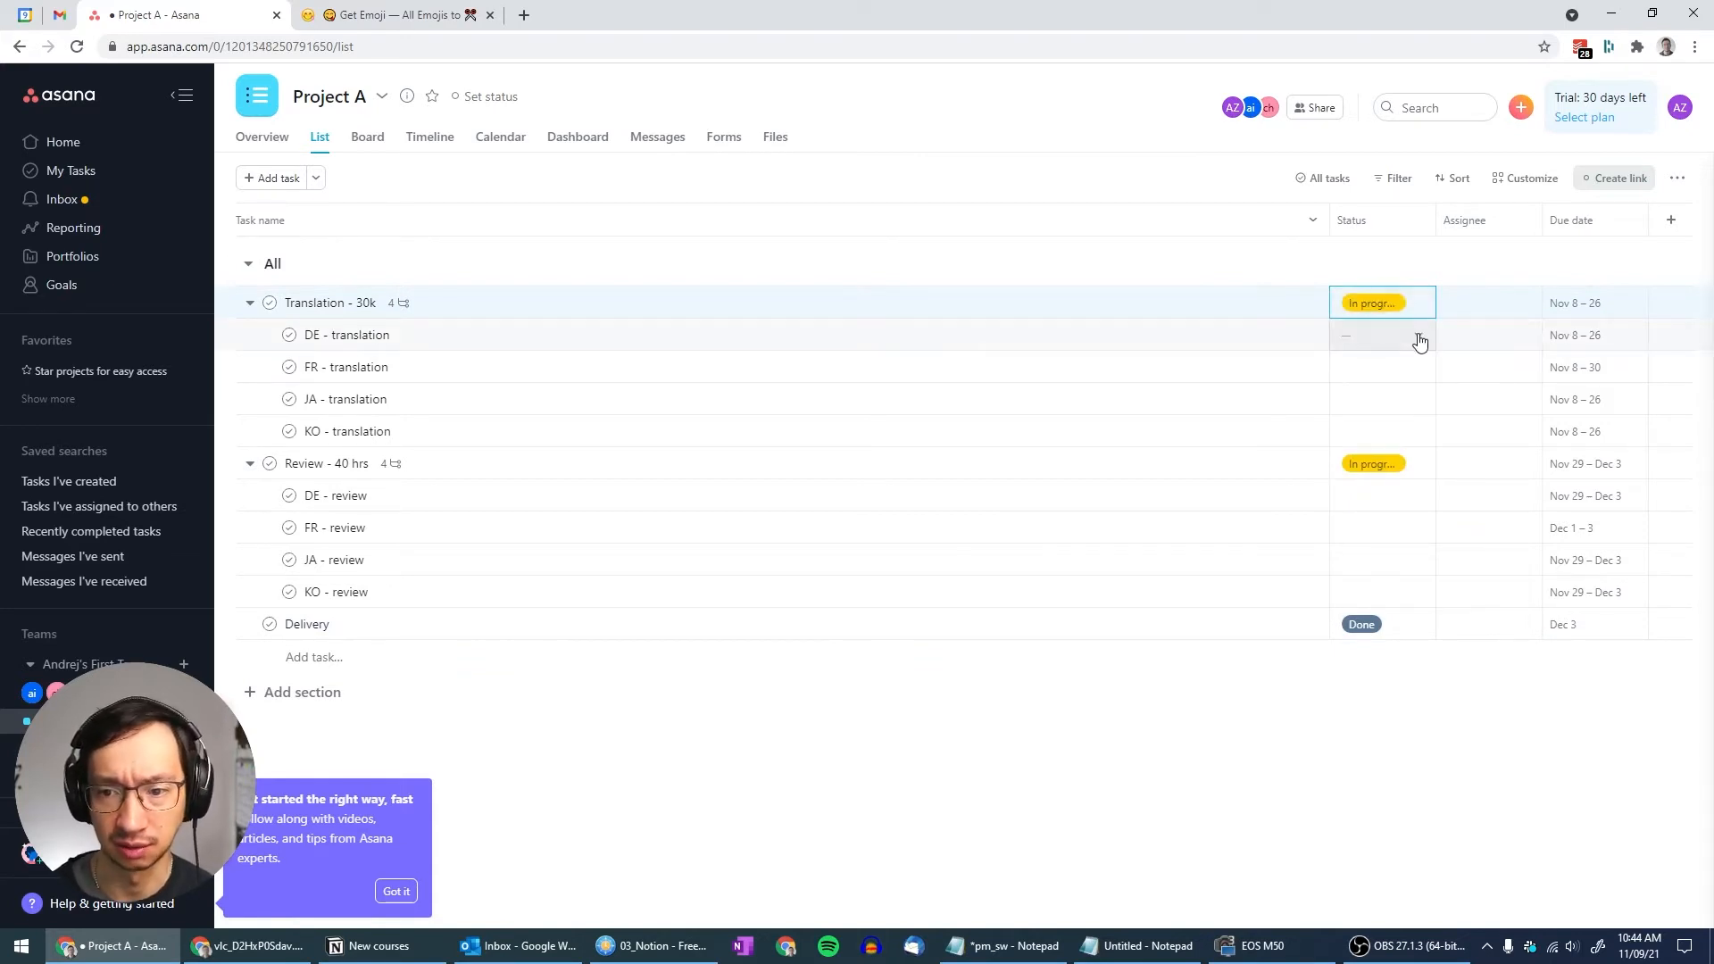
left_click(1420, 337)
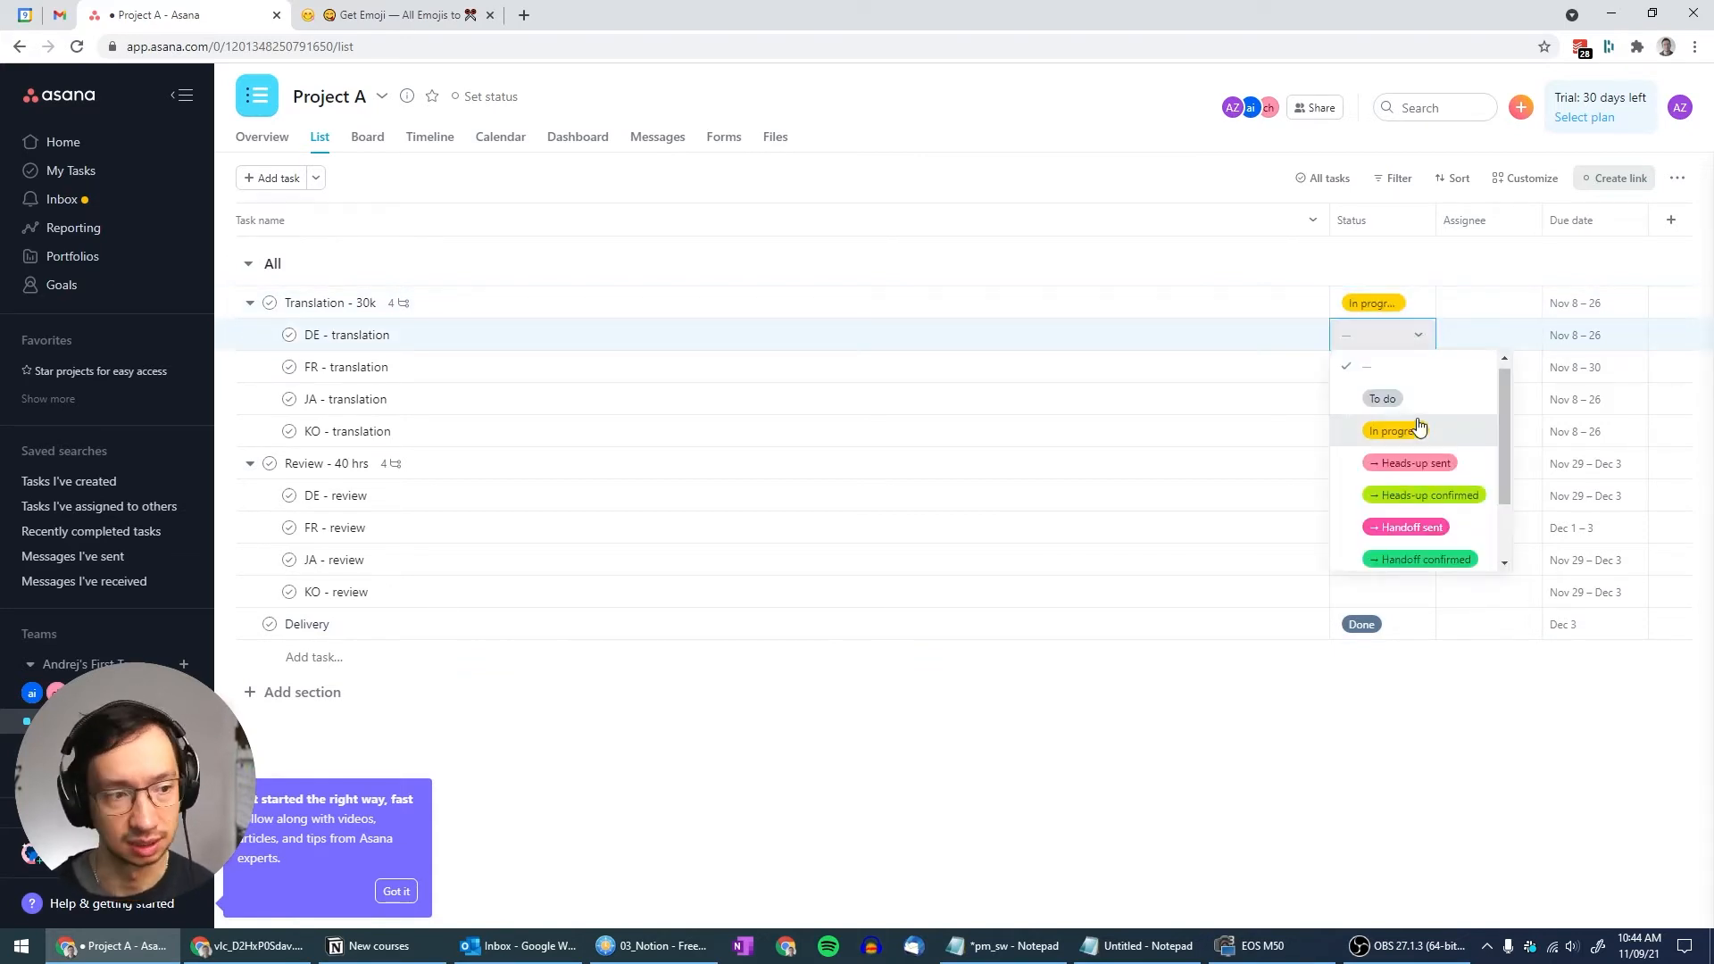
scroll(1419, 427, "down", 1)
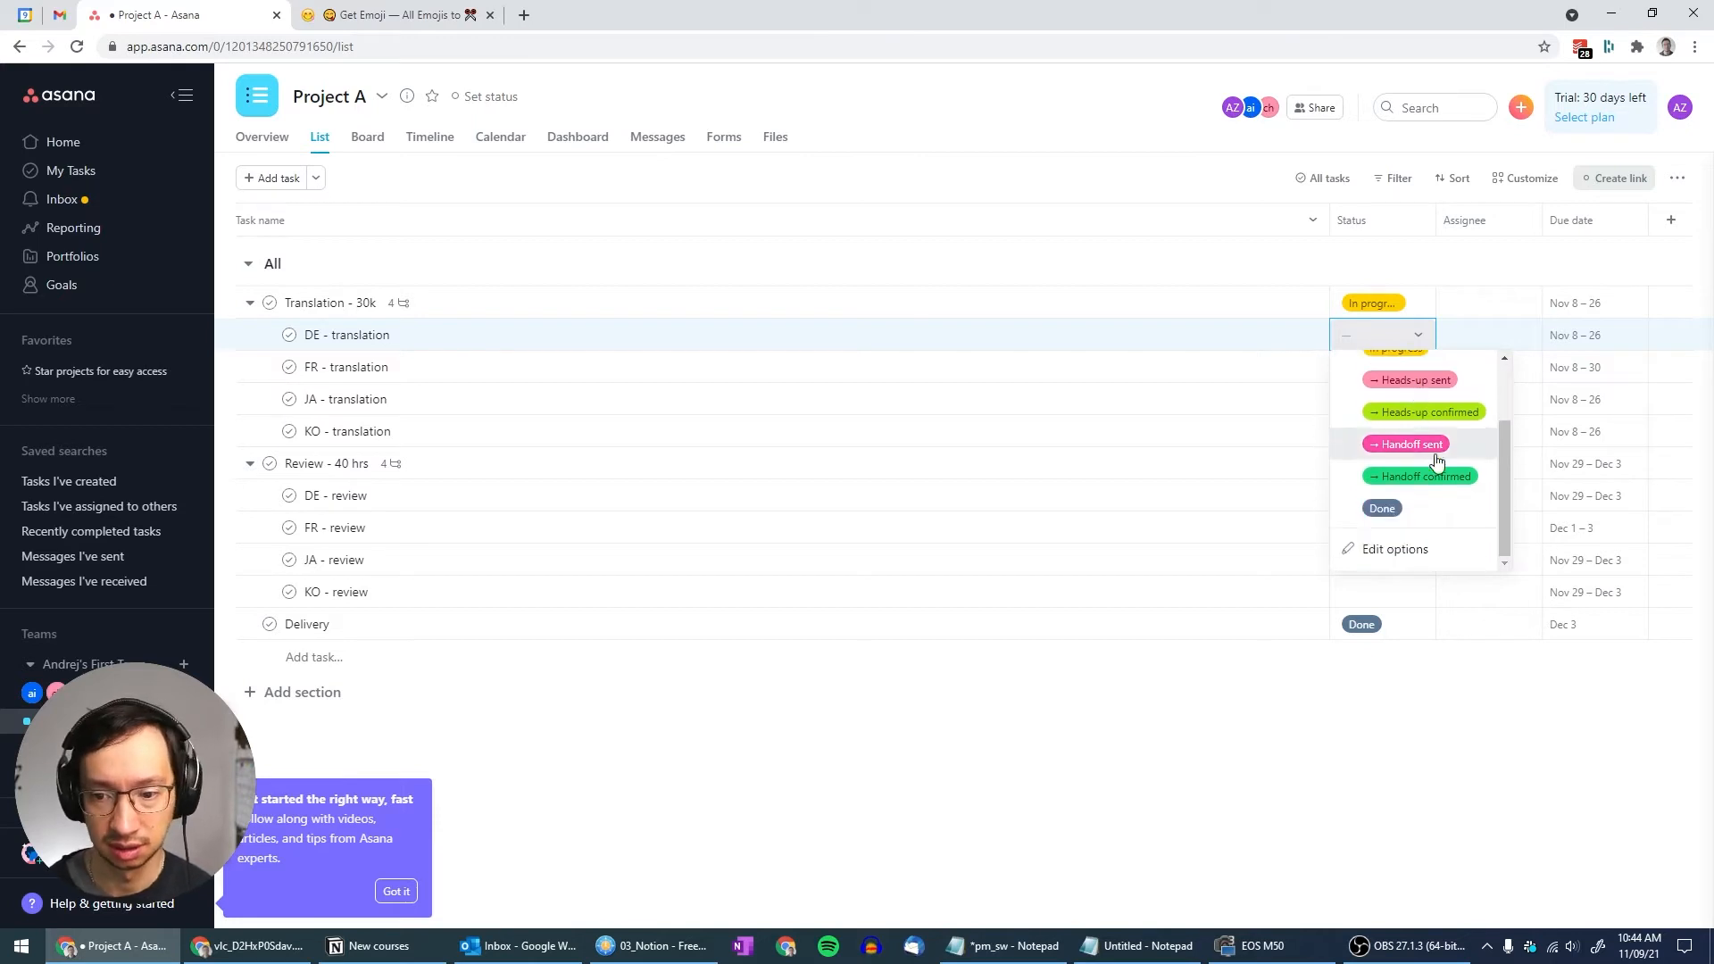
left_click(1441, 479)
left_click(1419, 367)
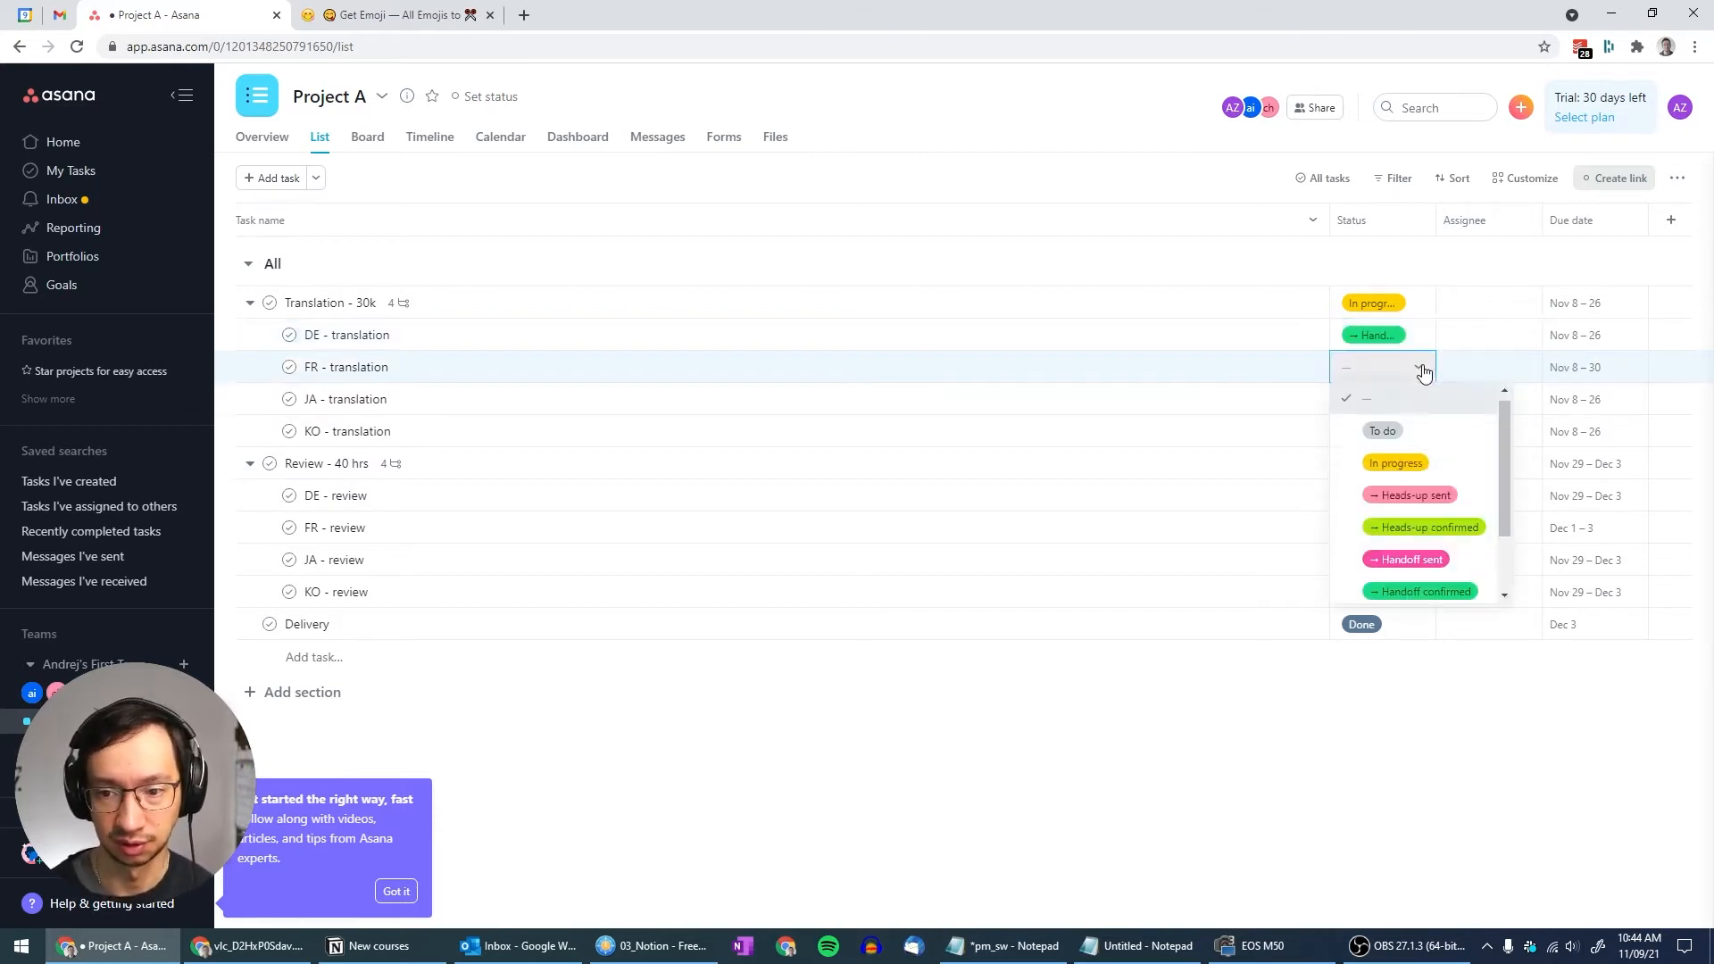
scroll(1410, 518, "down", 1)
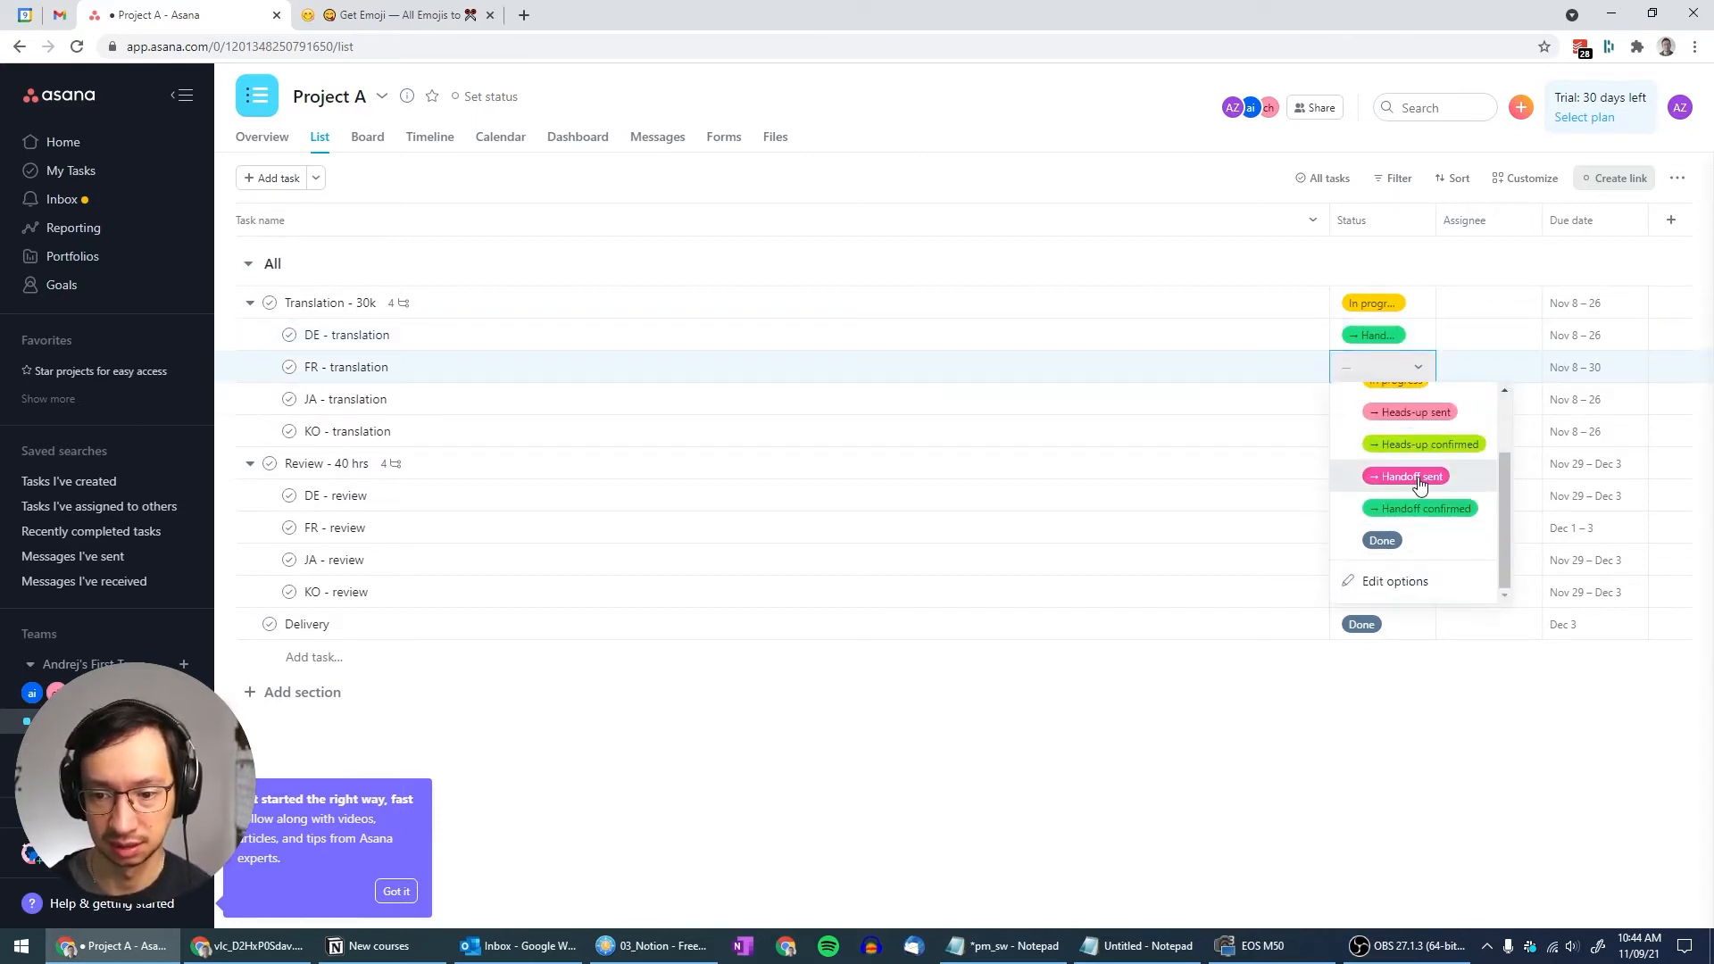
left_click(1411, 474)
left_click(1426, 407)
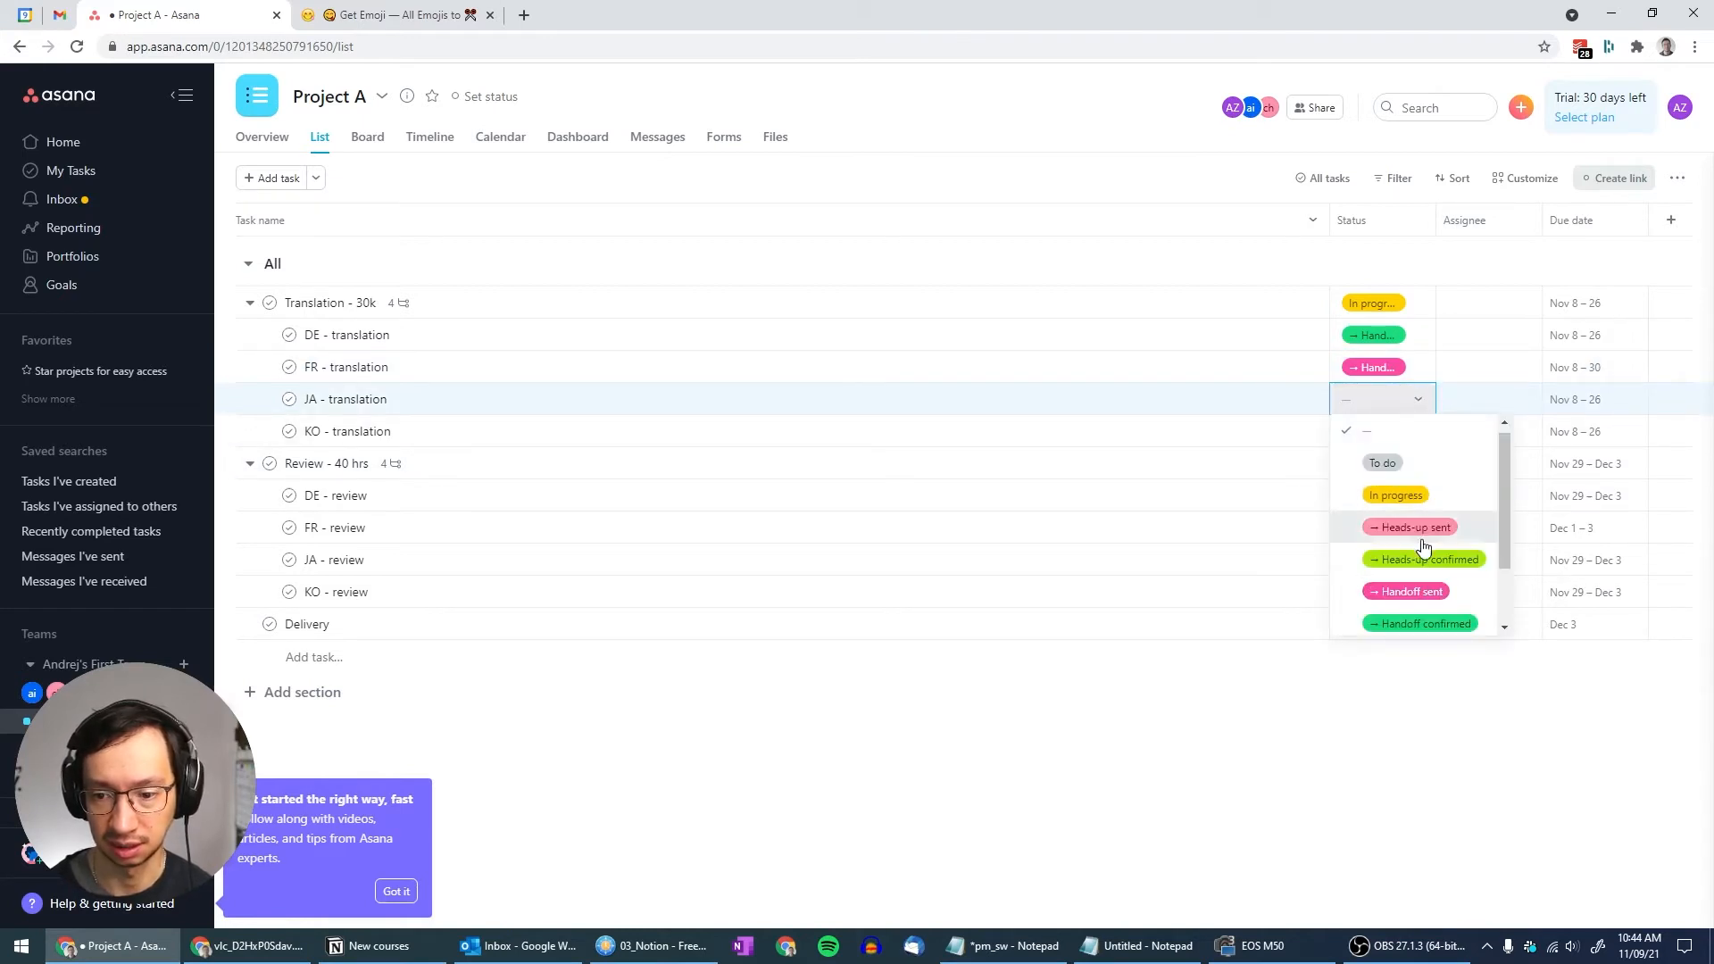
left_click(1426, 622)
left_click(1423, 432)
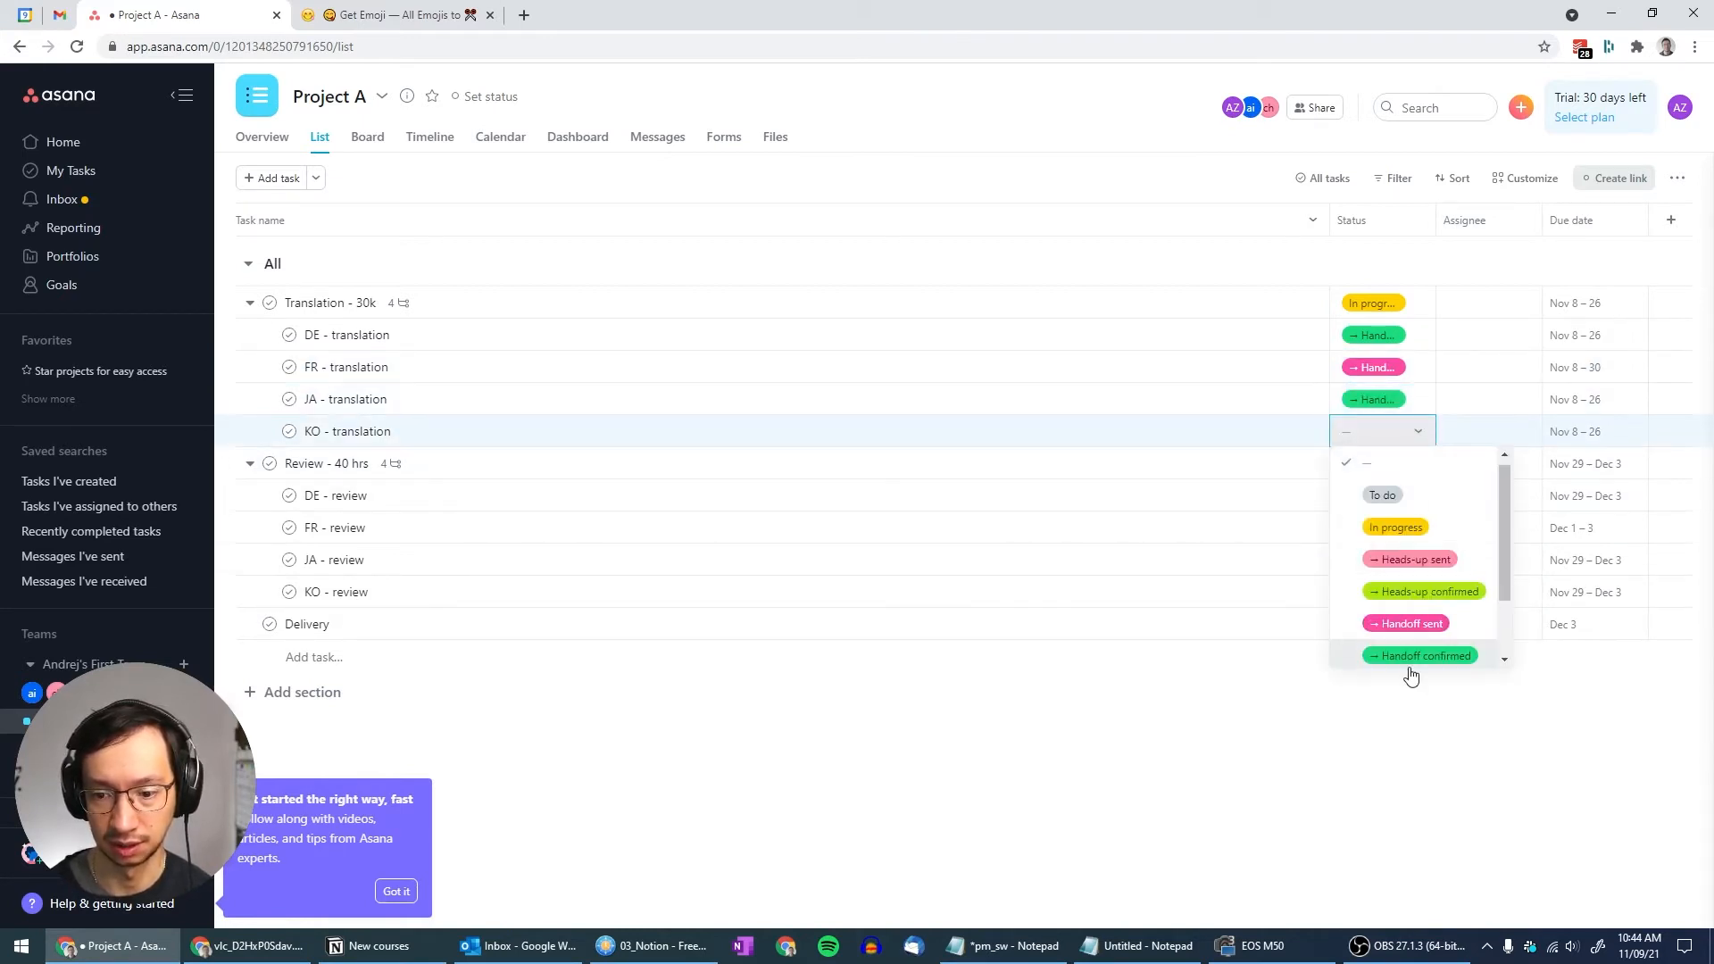
left_click(1412, 665)
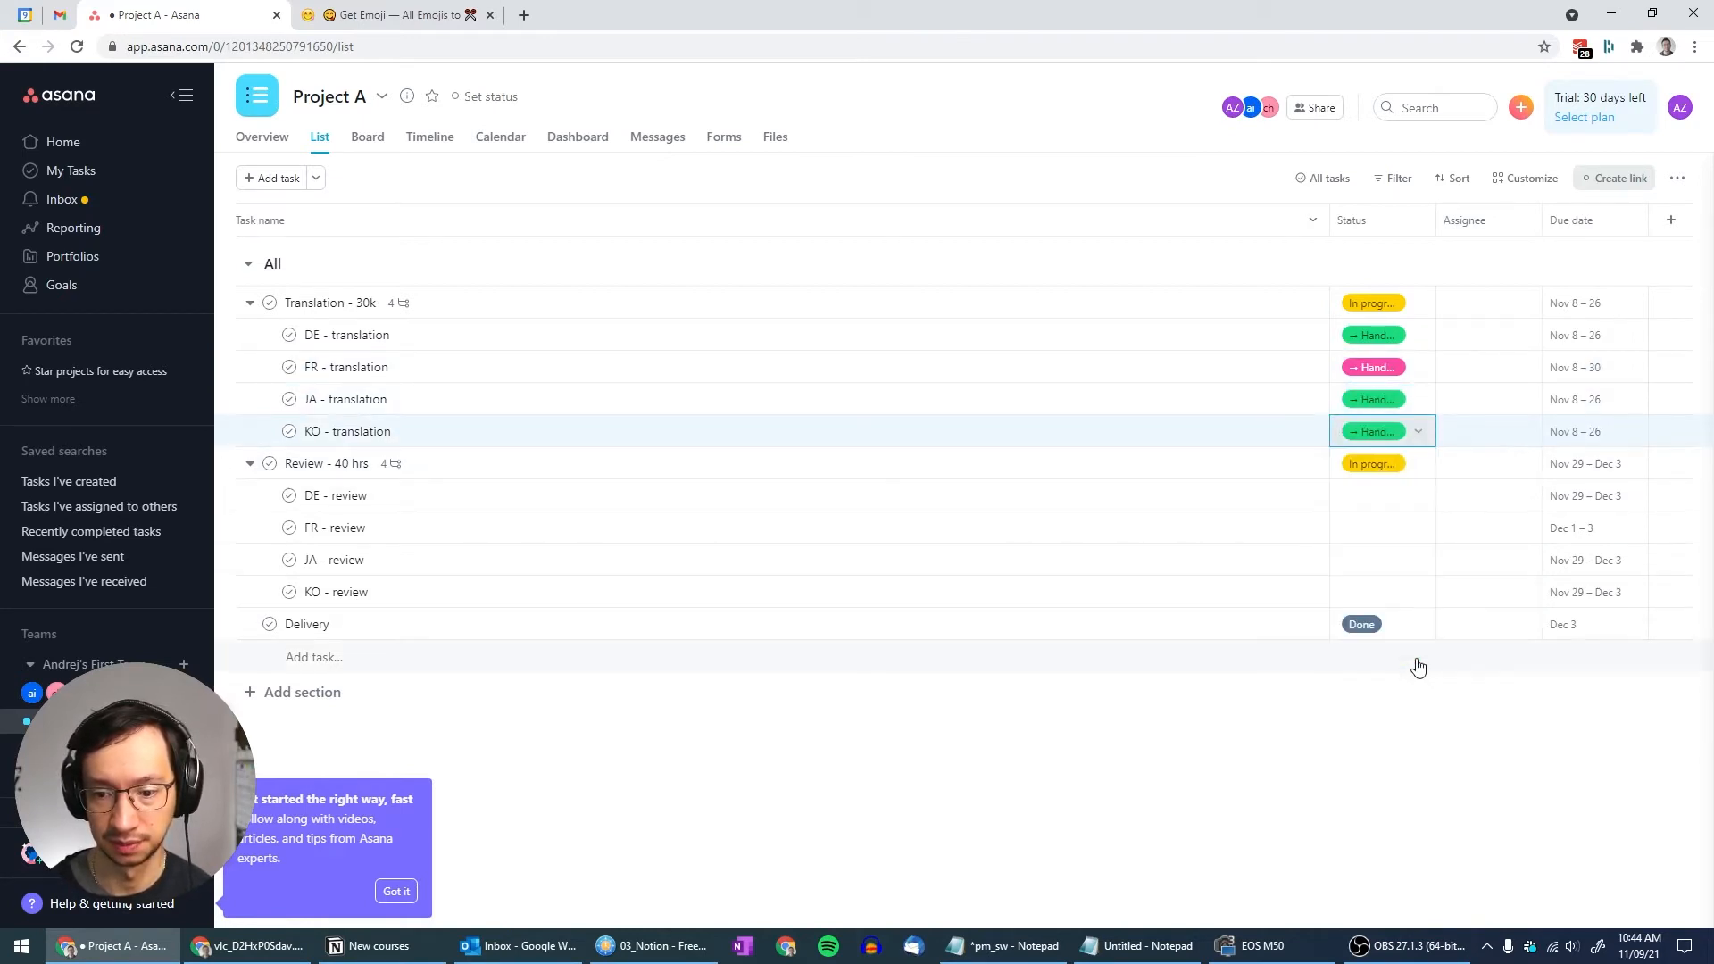
Set Review - 40 hrs, its DE/FR/JA/KO review subtasks, and Delivery to To do
left_click(1422, 465)
scroll(1401, 625, "up", 2)
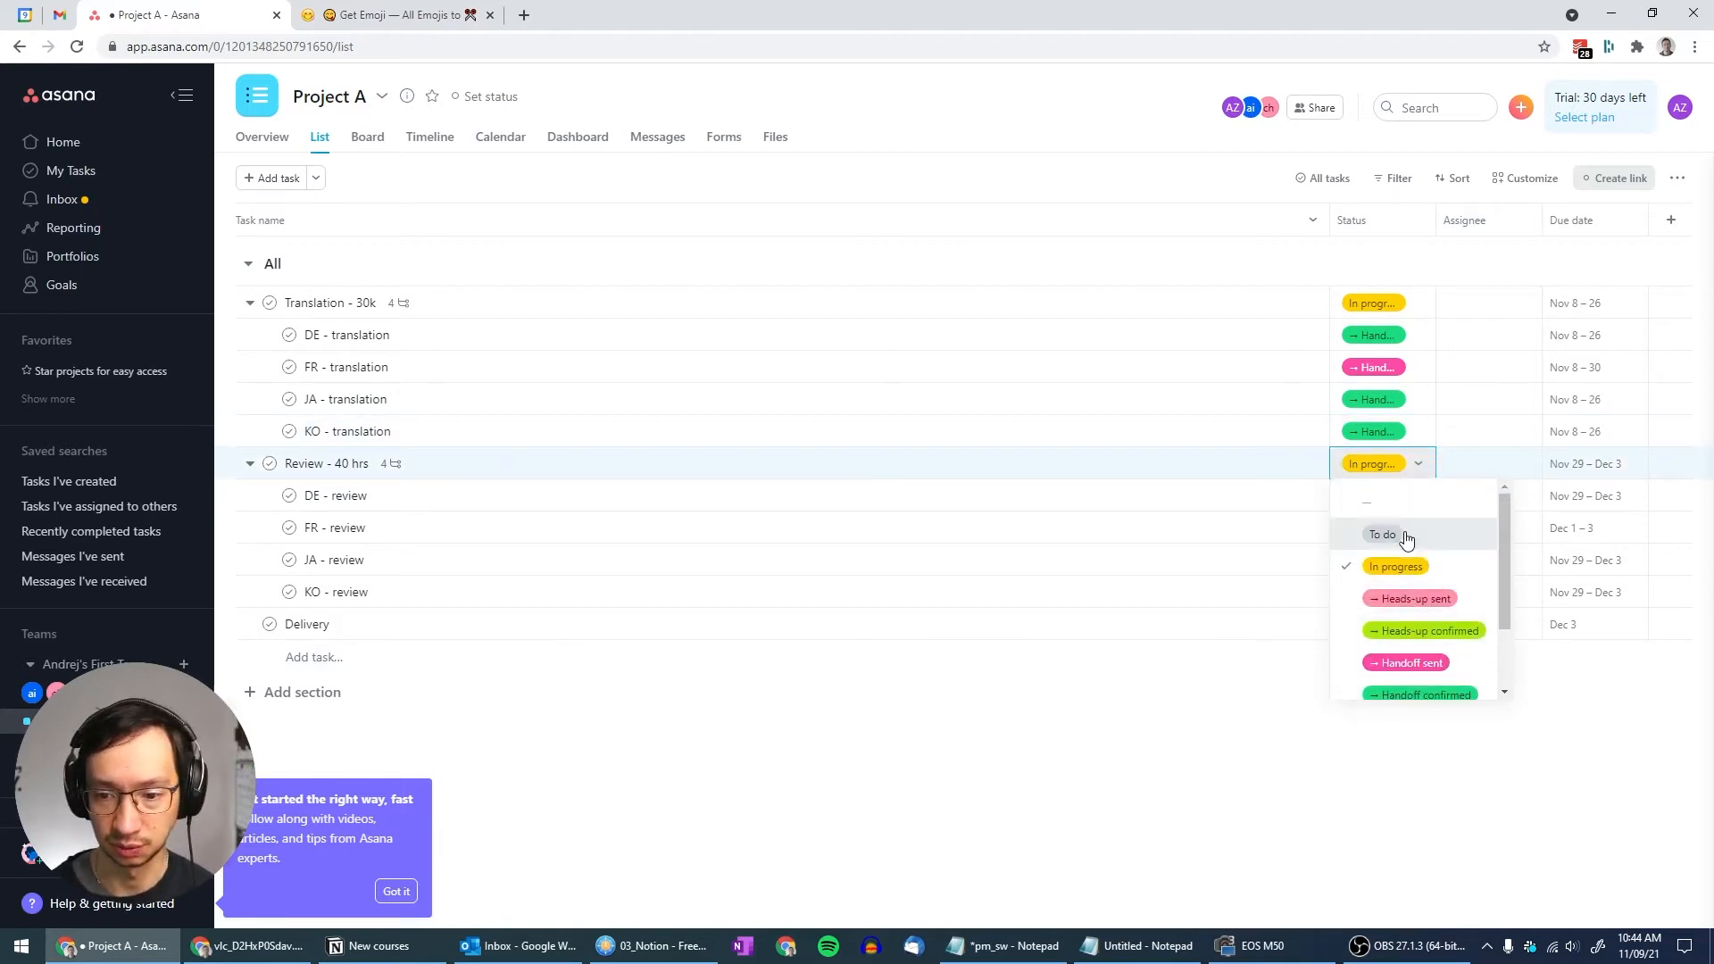
left_click(1401, 537)
left_click(1425, 500)
left_click(1398, 557)
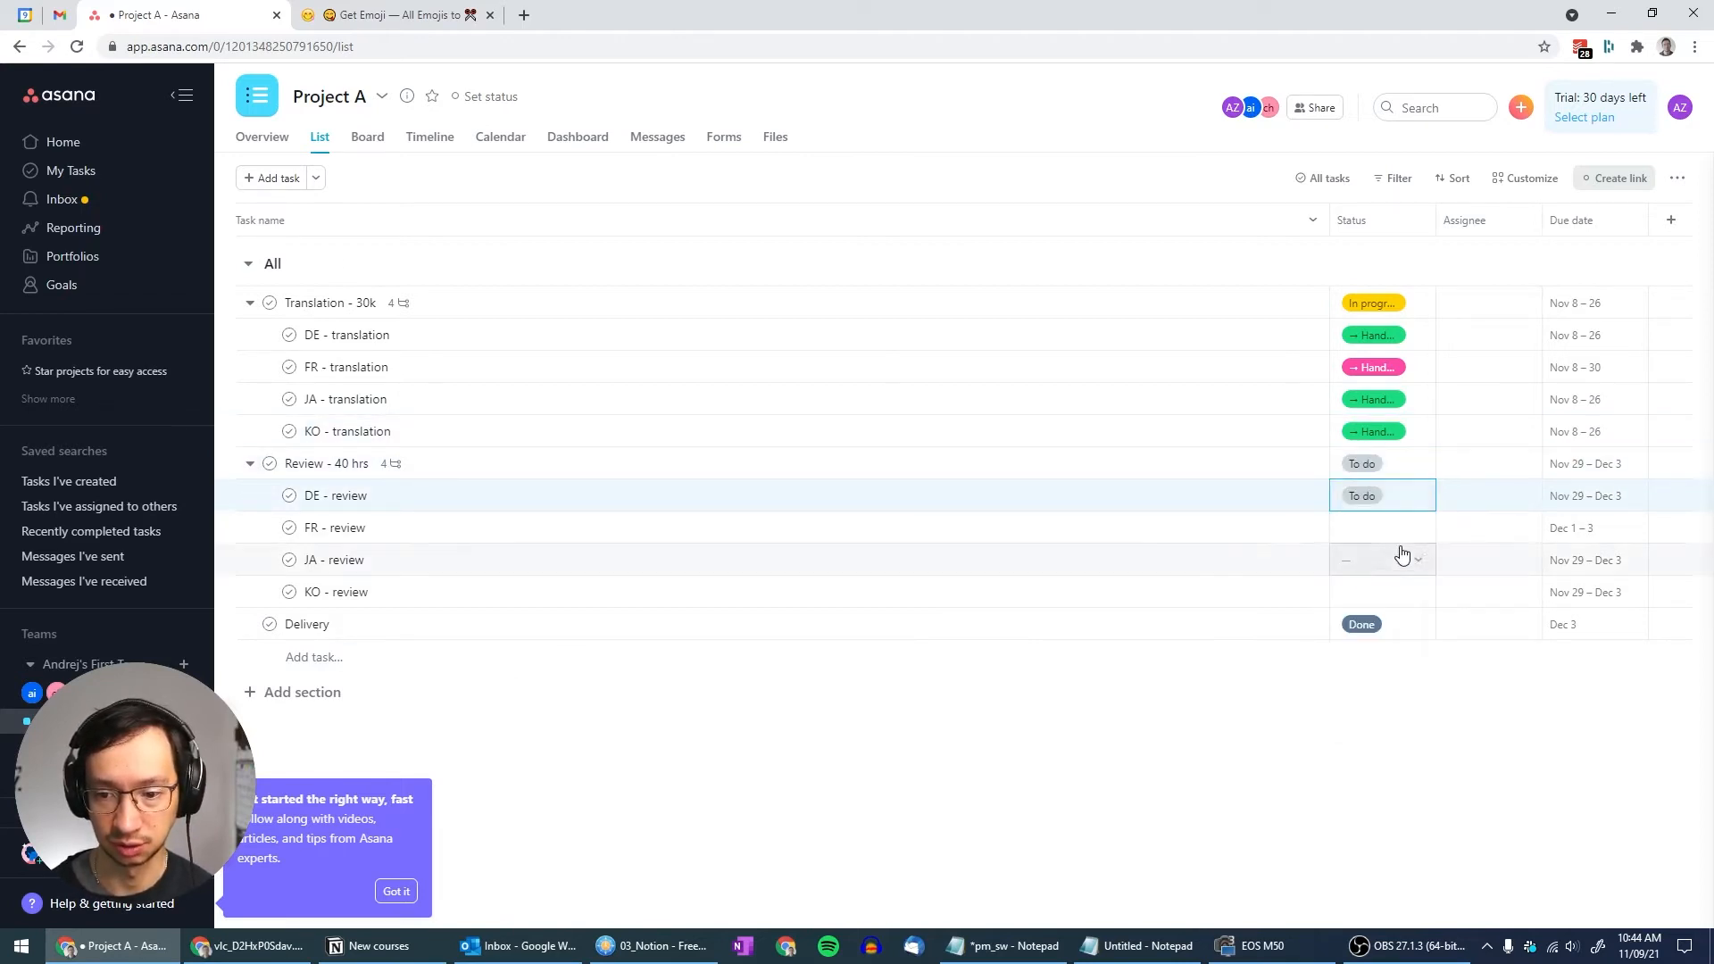
left_click(1411, 534)
left_click(1388, 591)
left_click(1423, 561)
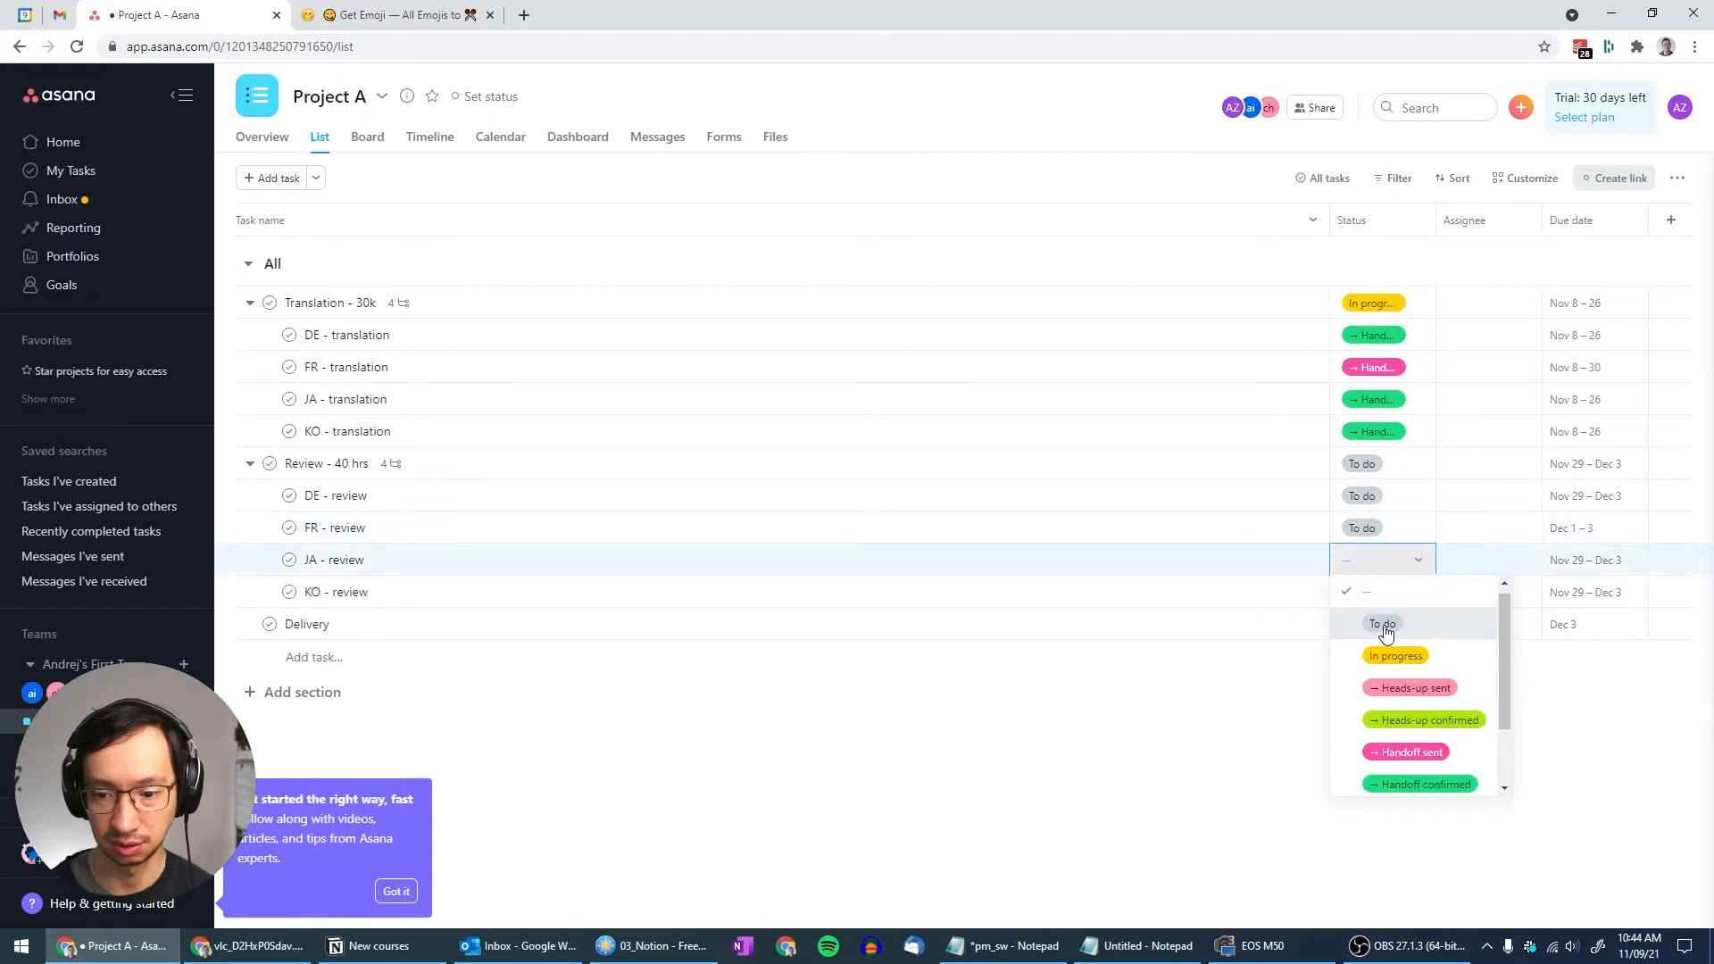
left_click(1379, 624)
left_click(1421, 593)
left_click(1397, 649)
left_click(1419, 629)
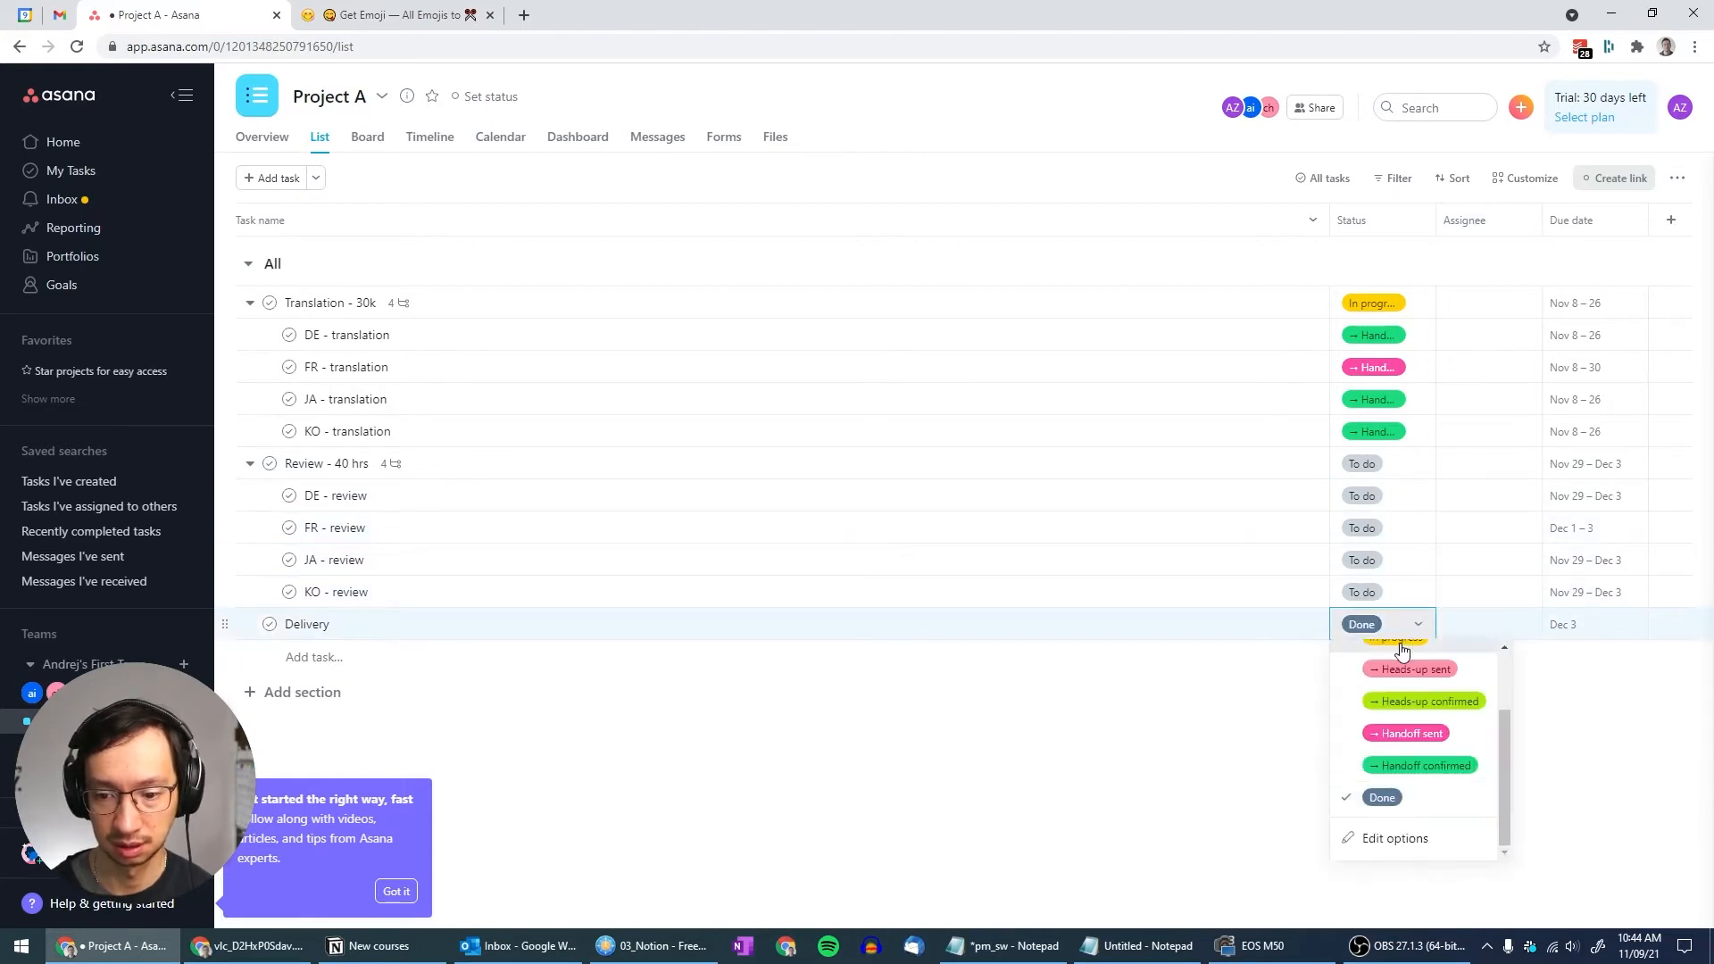
scroll(1415, 741, "up", 3)
left_click(1400, 693)
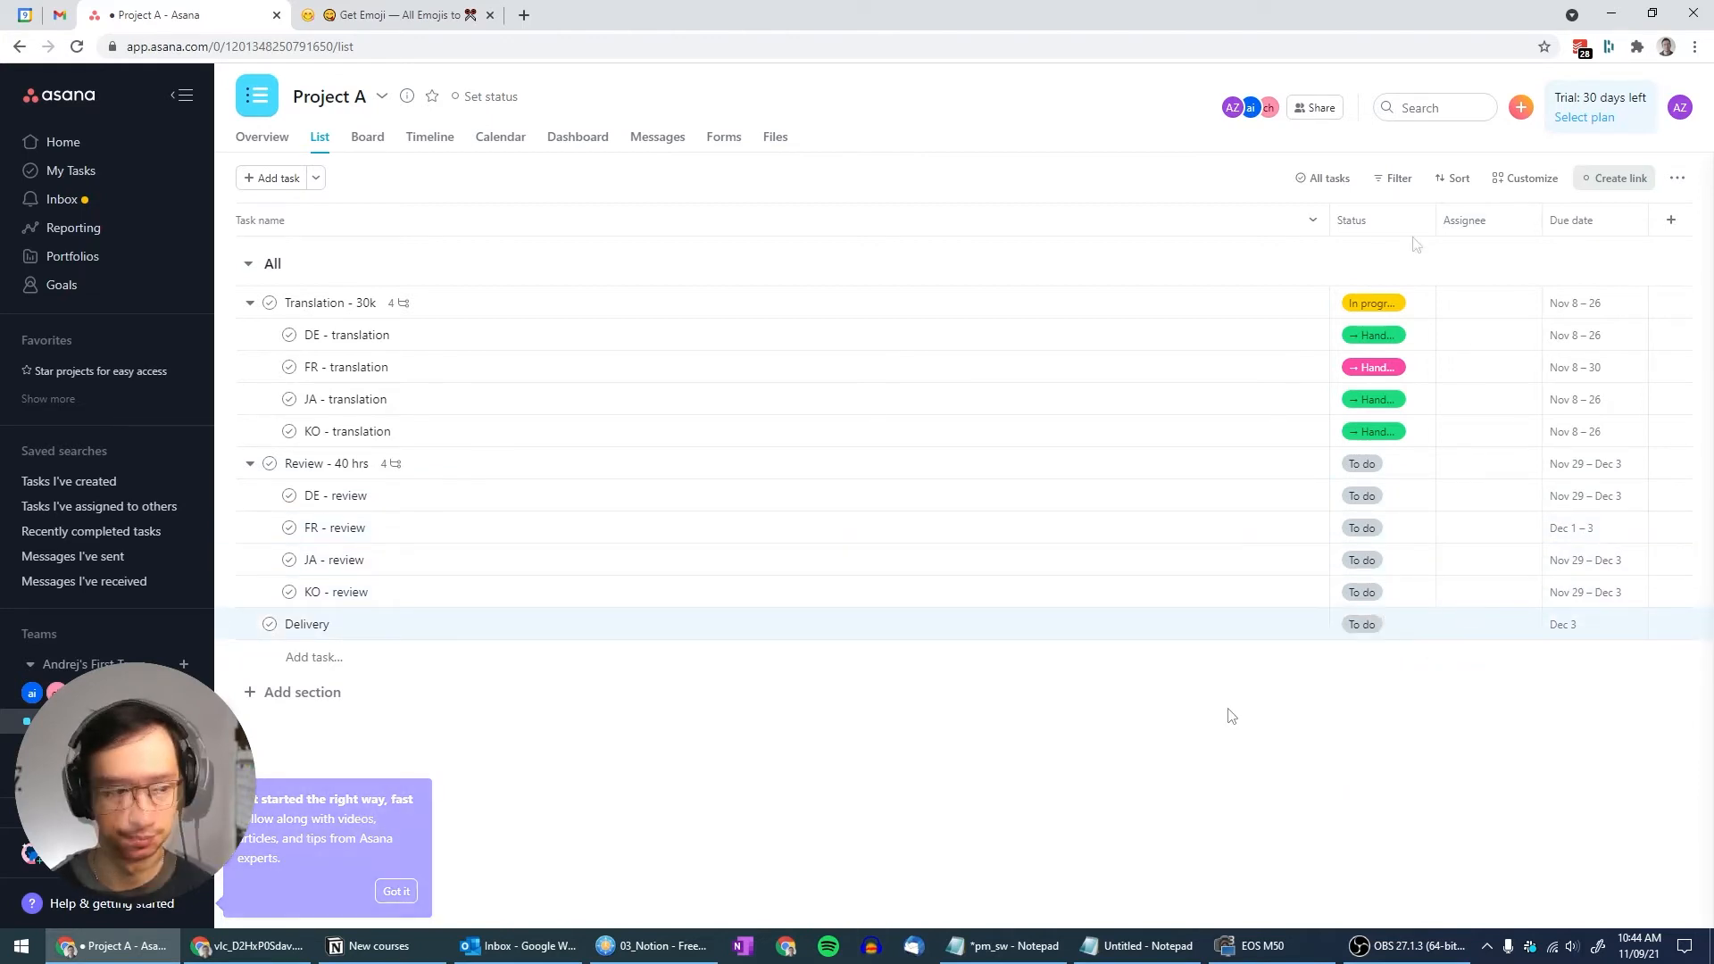
Assign Translation - 30k, Review - 40 hrs and Delivery to the project owner
left_click(1455, 306)
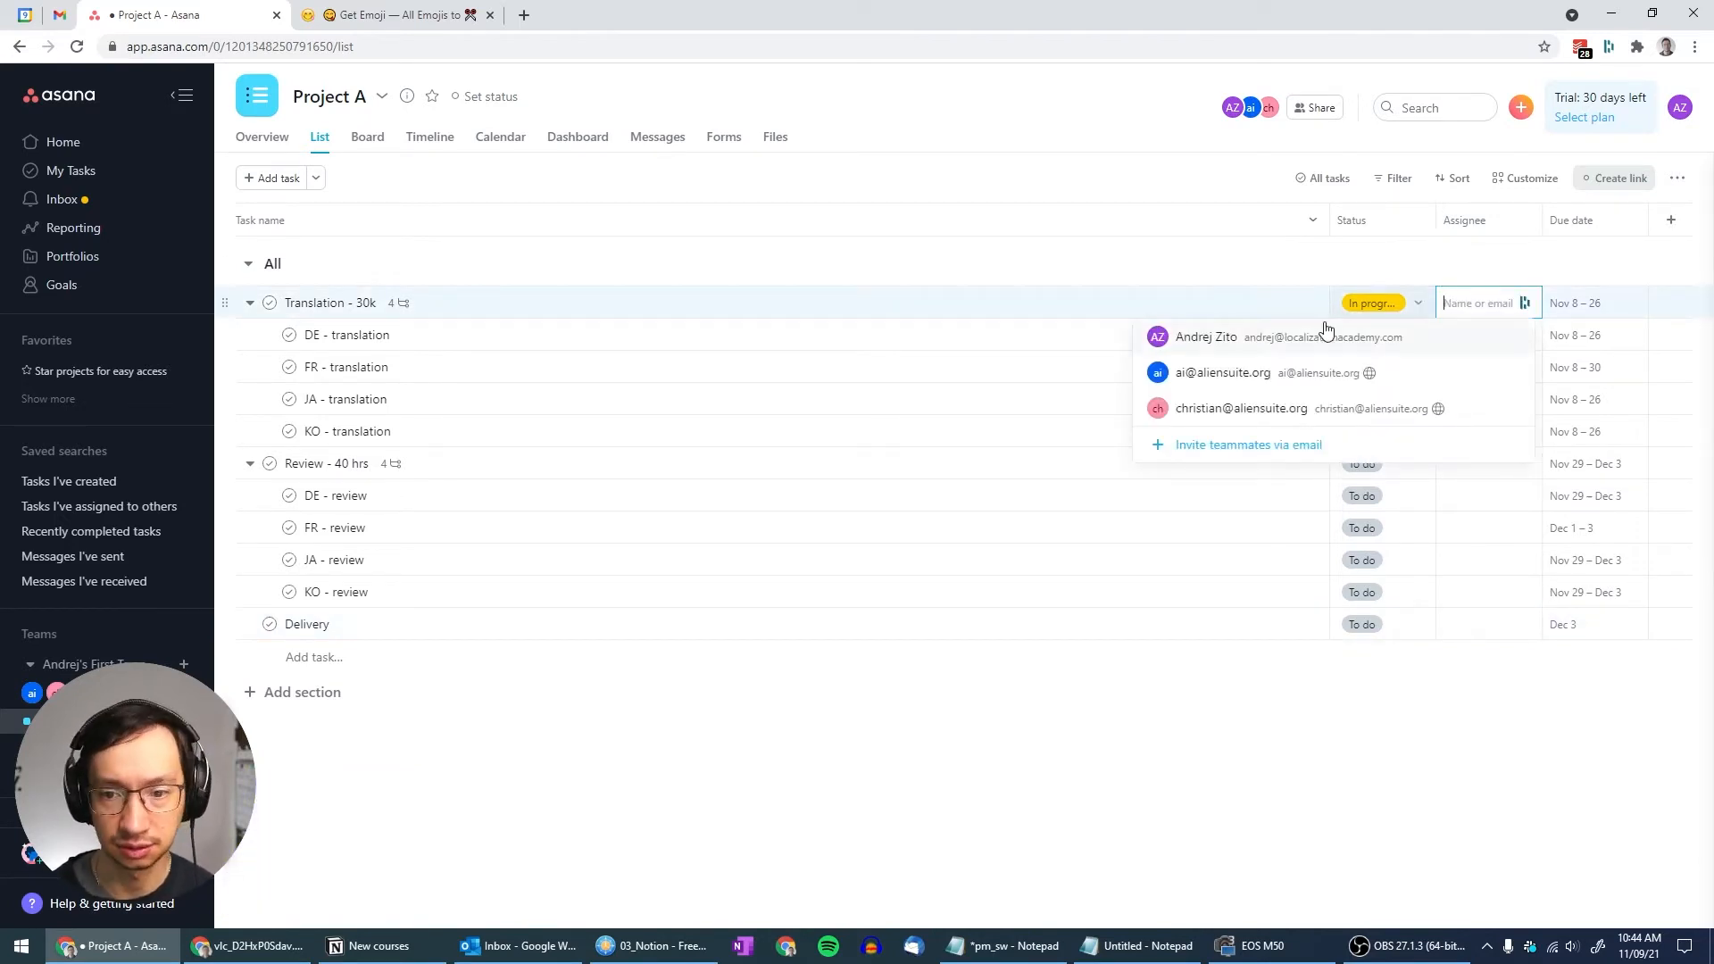
left_click(1298, 342)
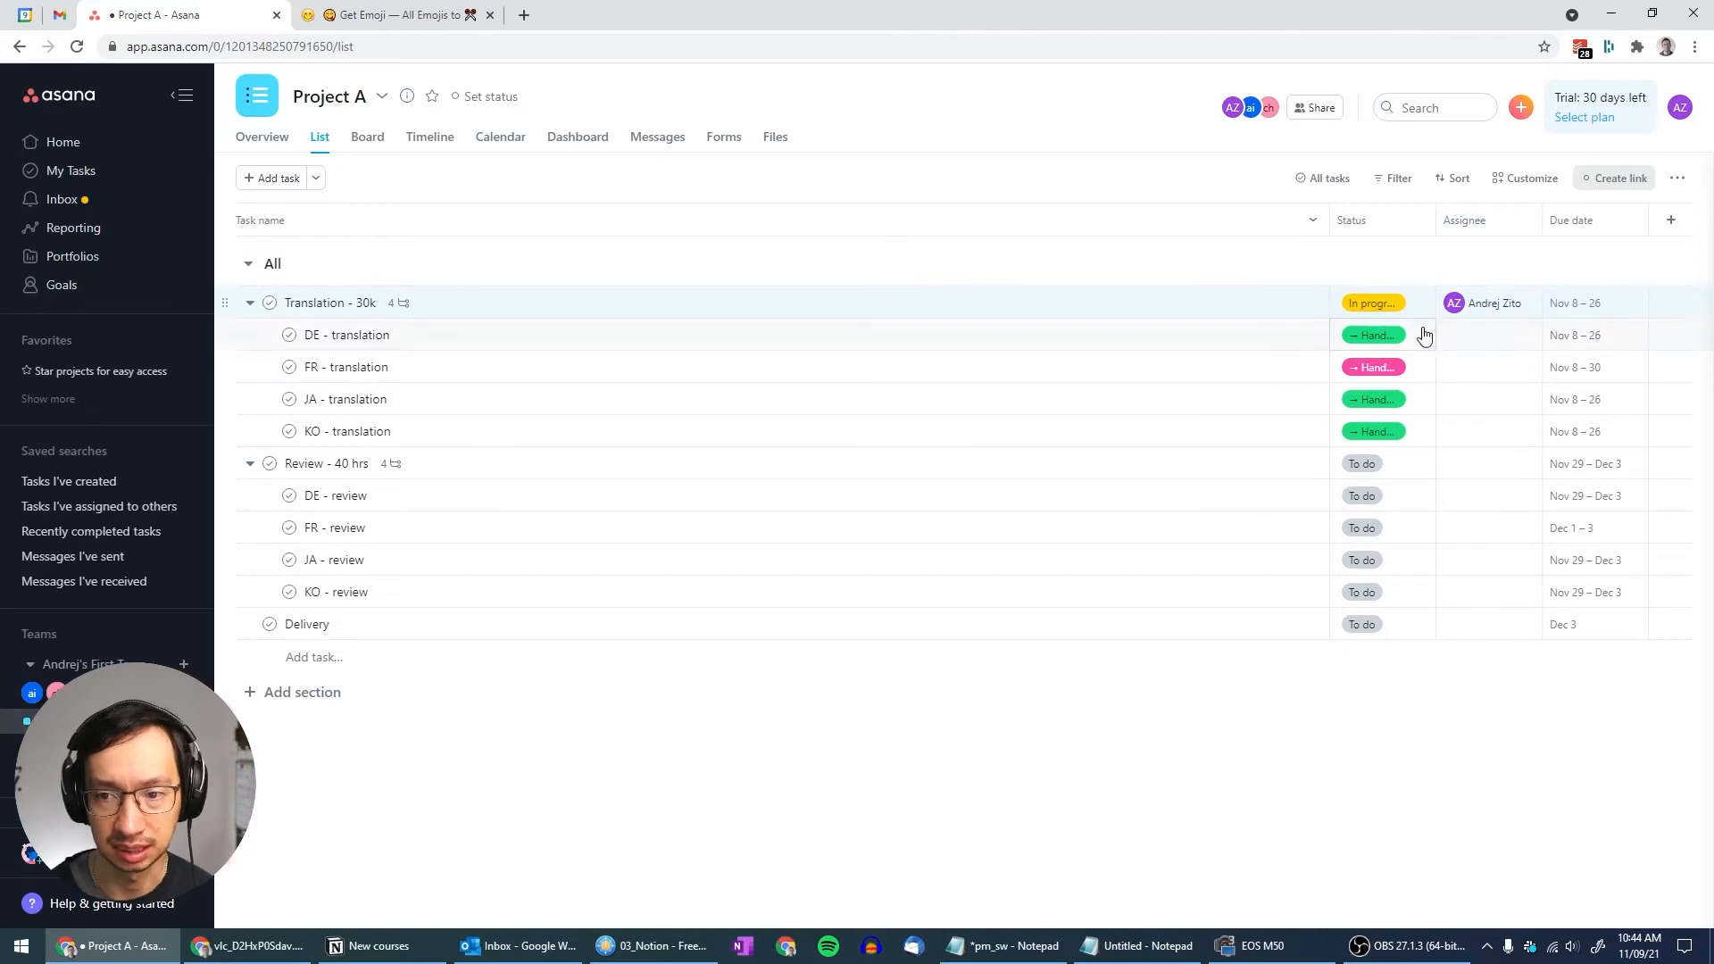
left_click(1455, 465)
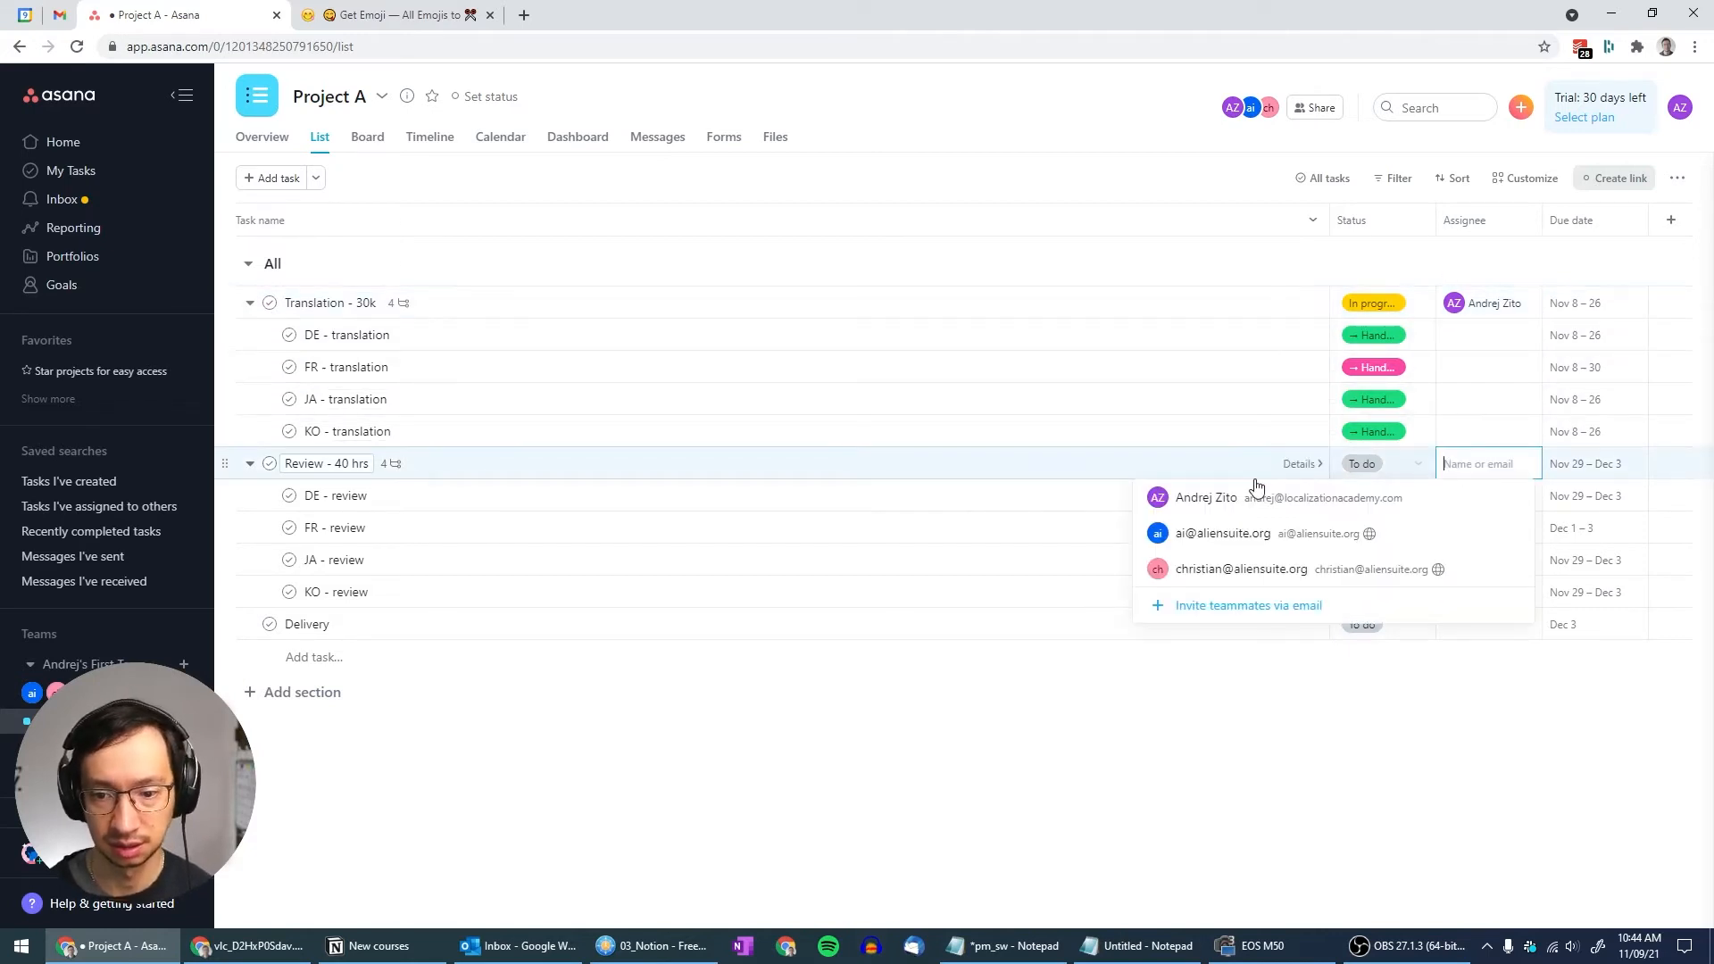
left_click(1255, 489)
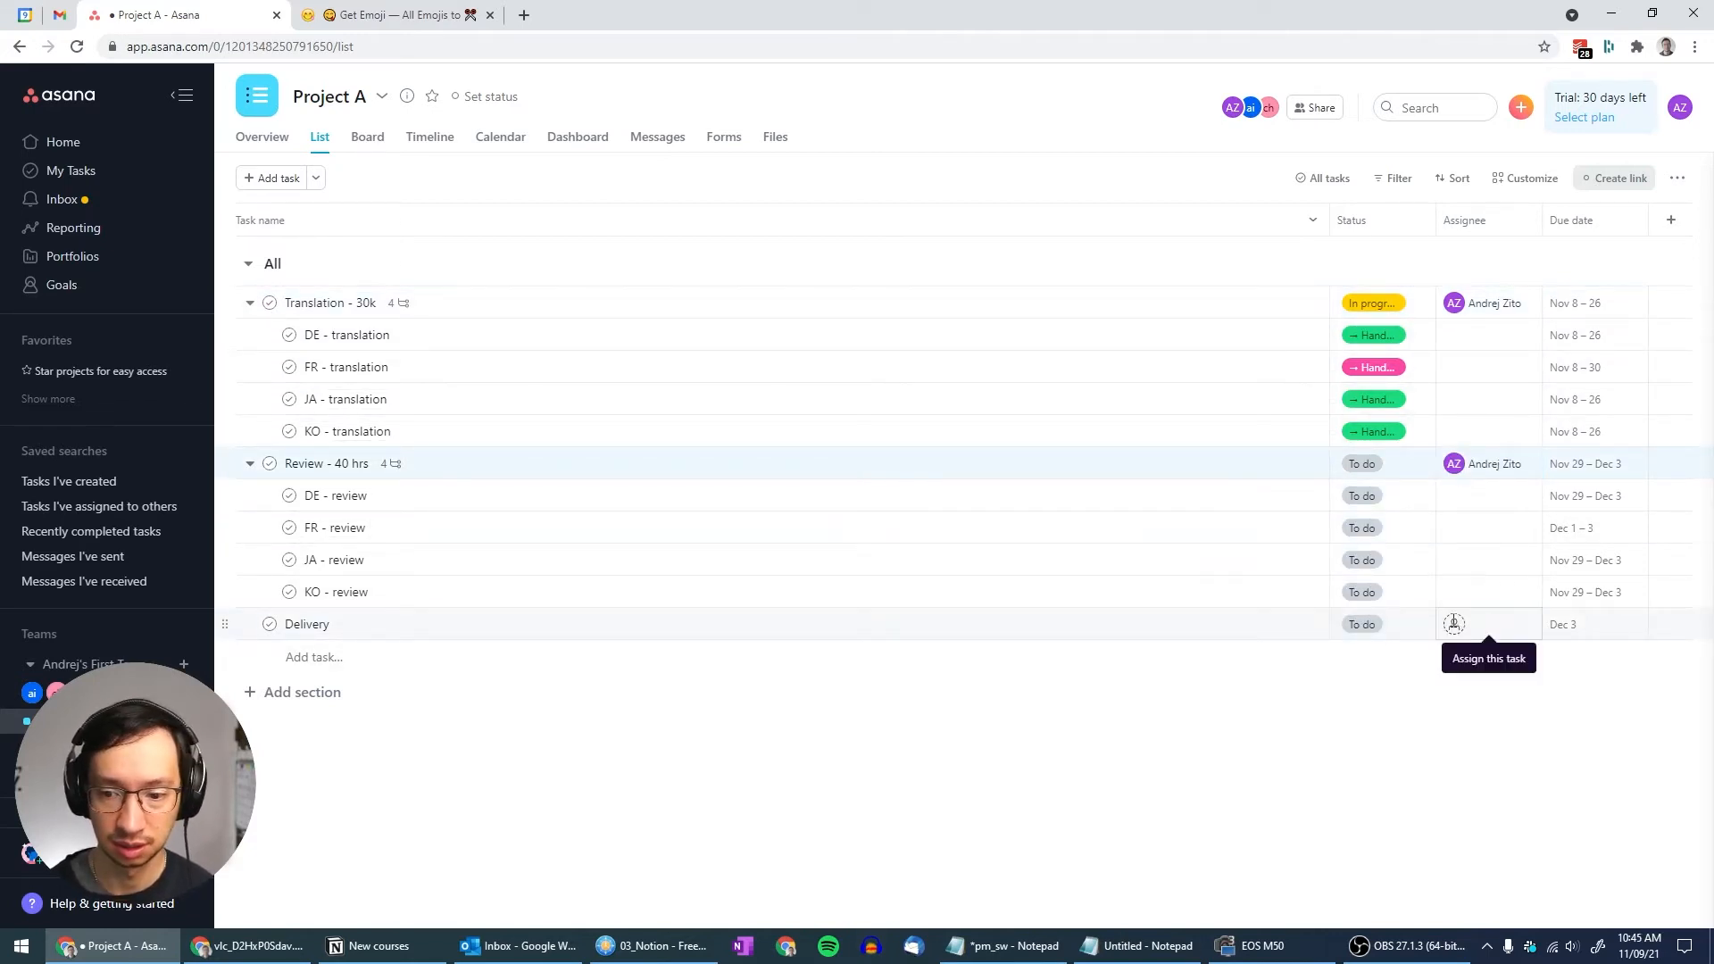
left_click(1455, 623)
left_click(1202, 662)
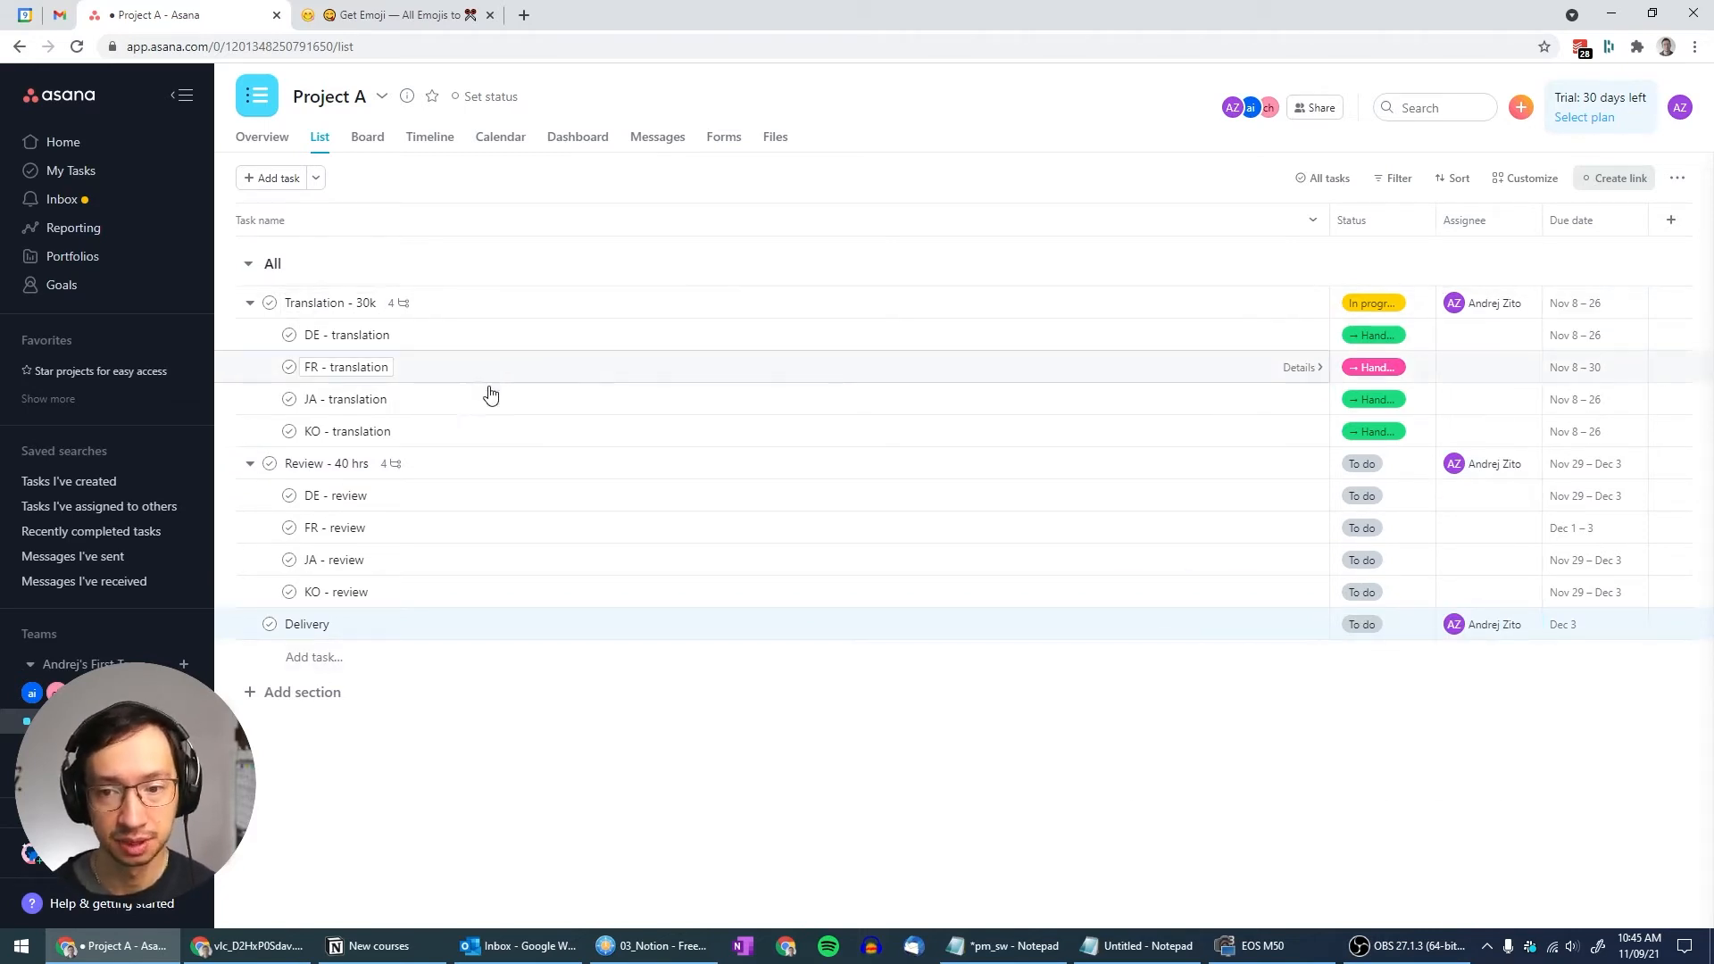
Assign DE - translation and JA - translation to two different teammates
left_click(1458, 335)
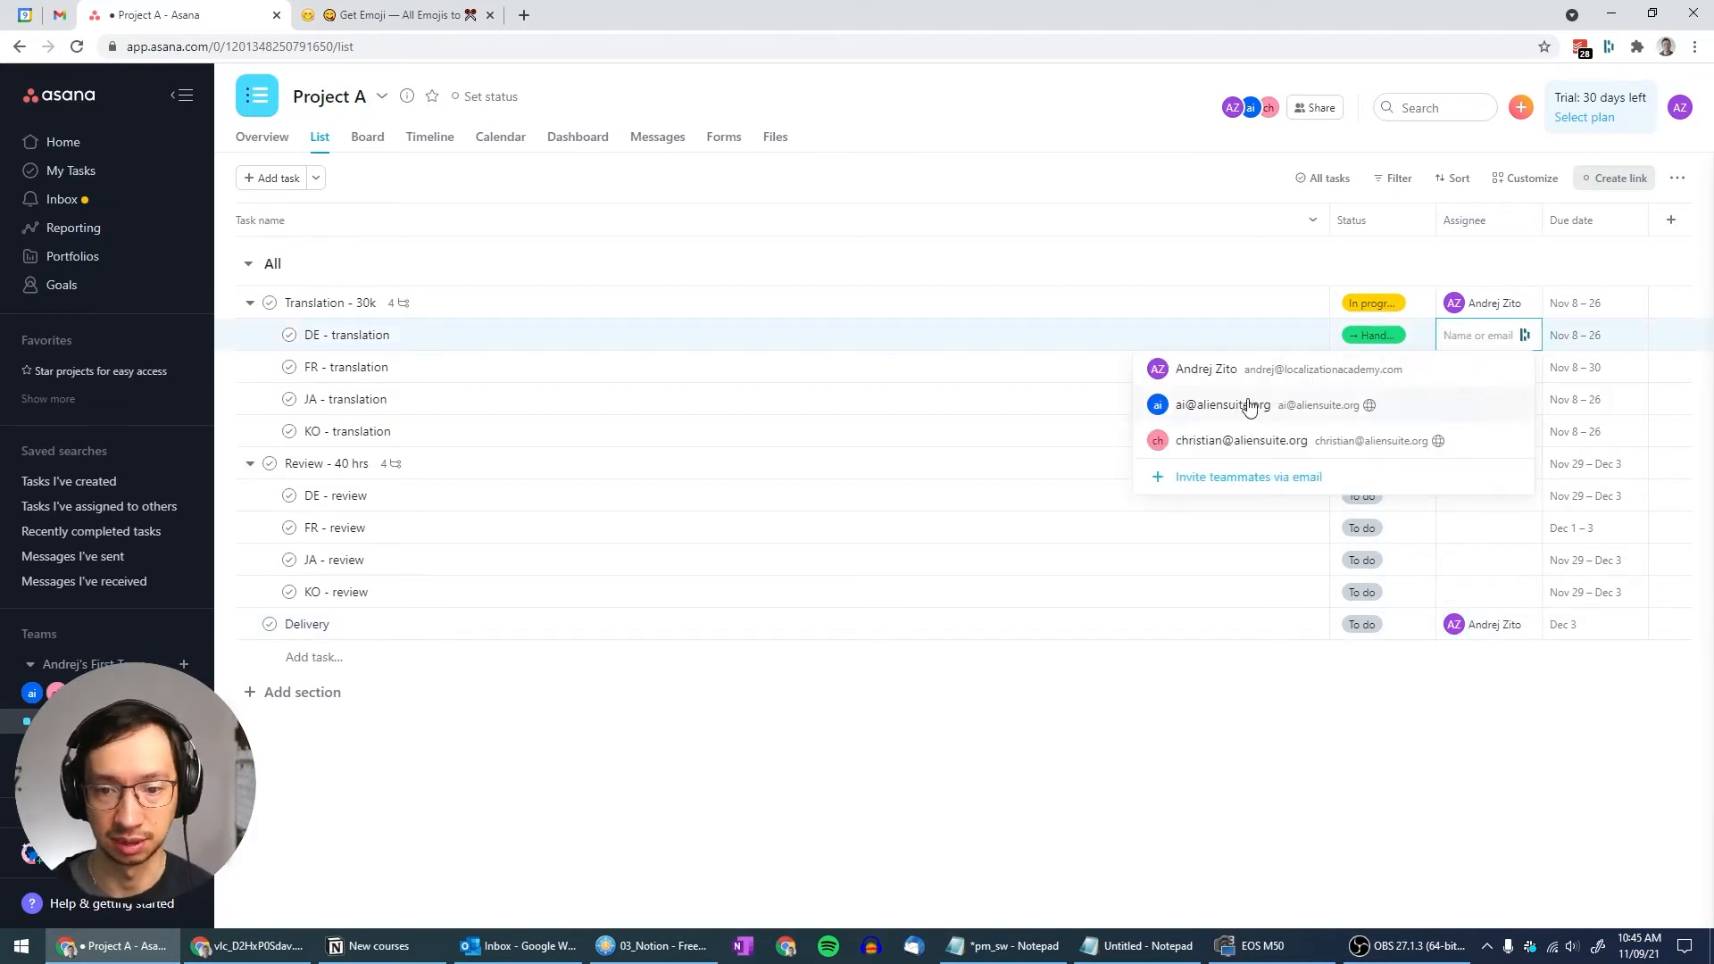
left_click(1241, 440)
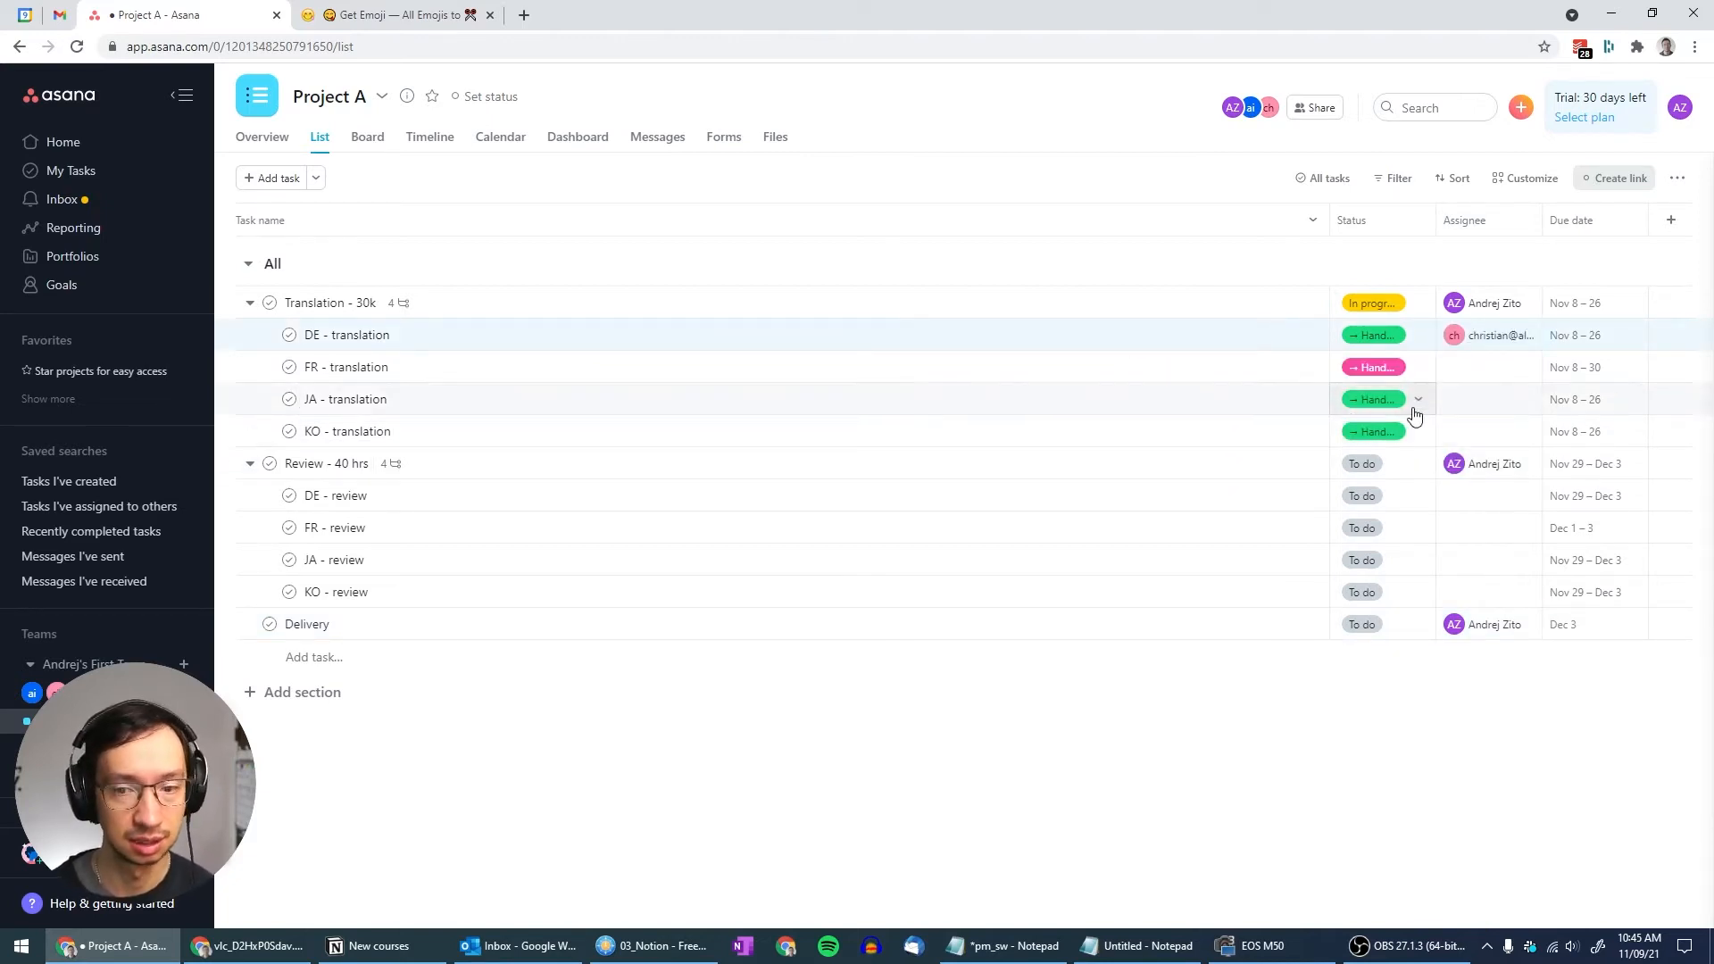
left_click(1456, 399)
left_click(1190, 502)
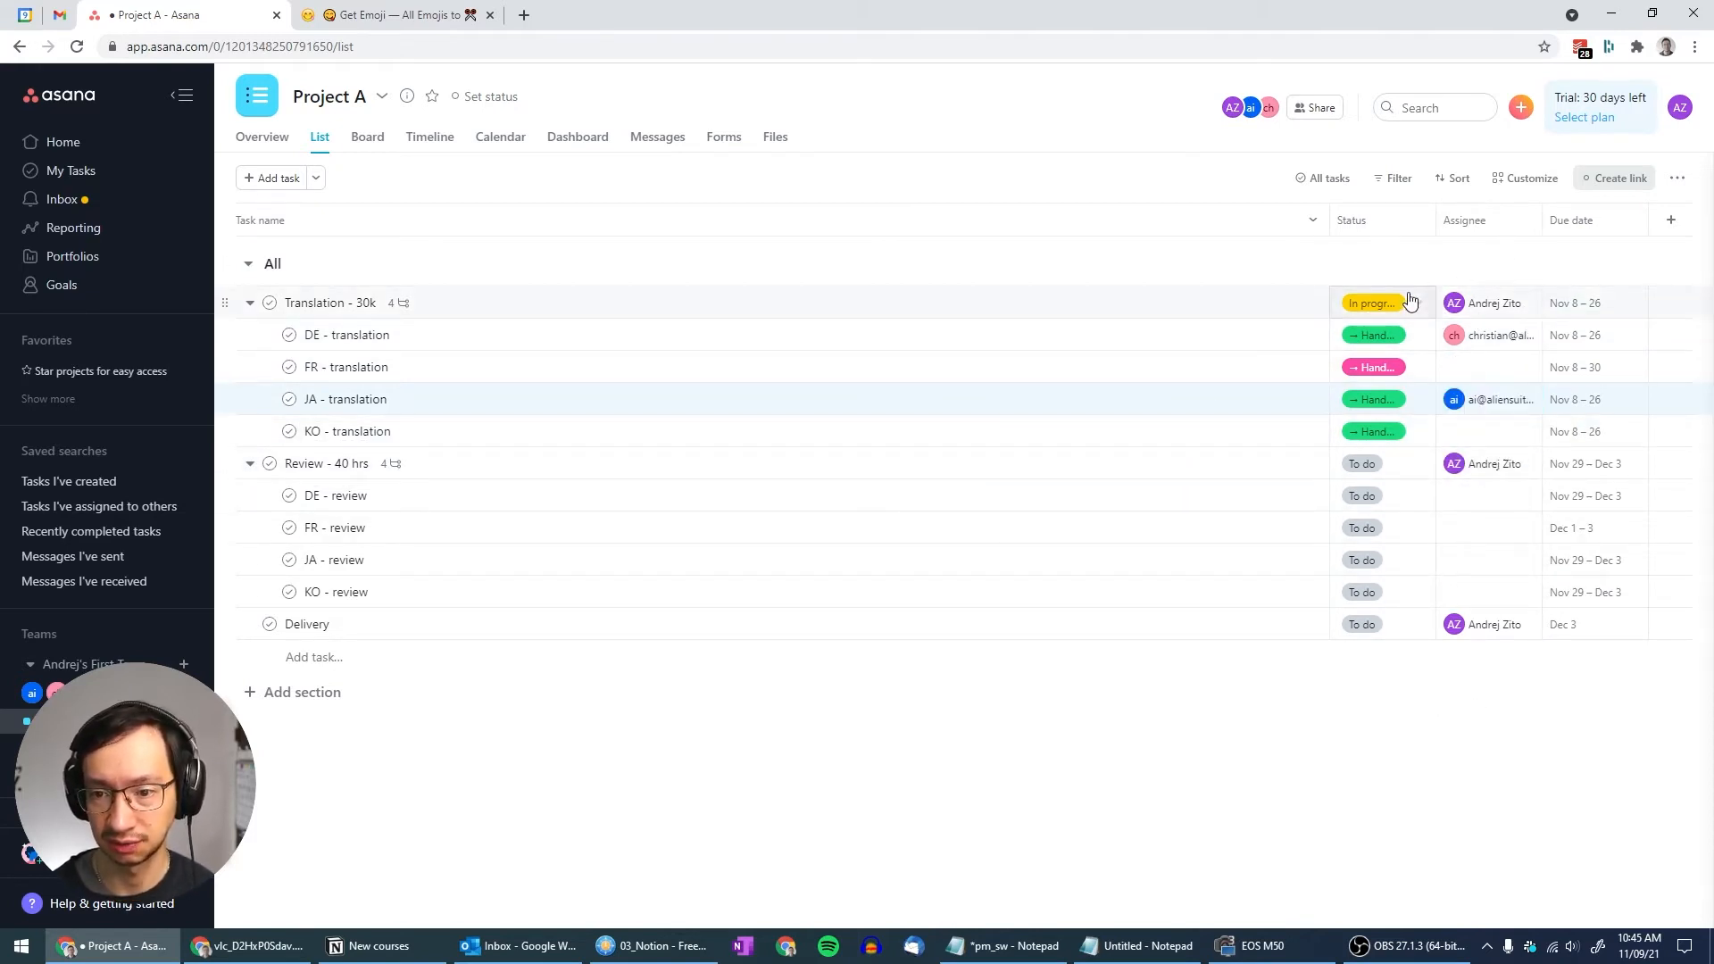
left_click(1333, 302)
key("Down")
key("Down")
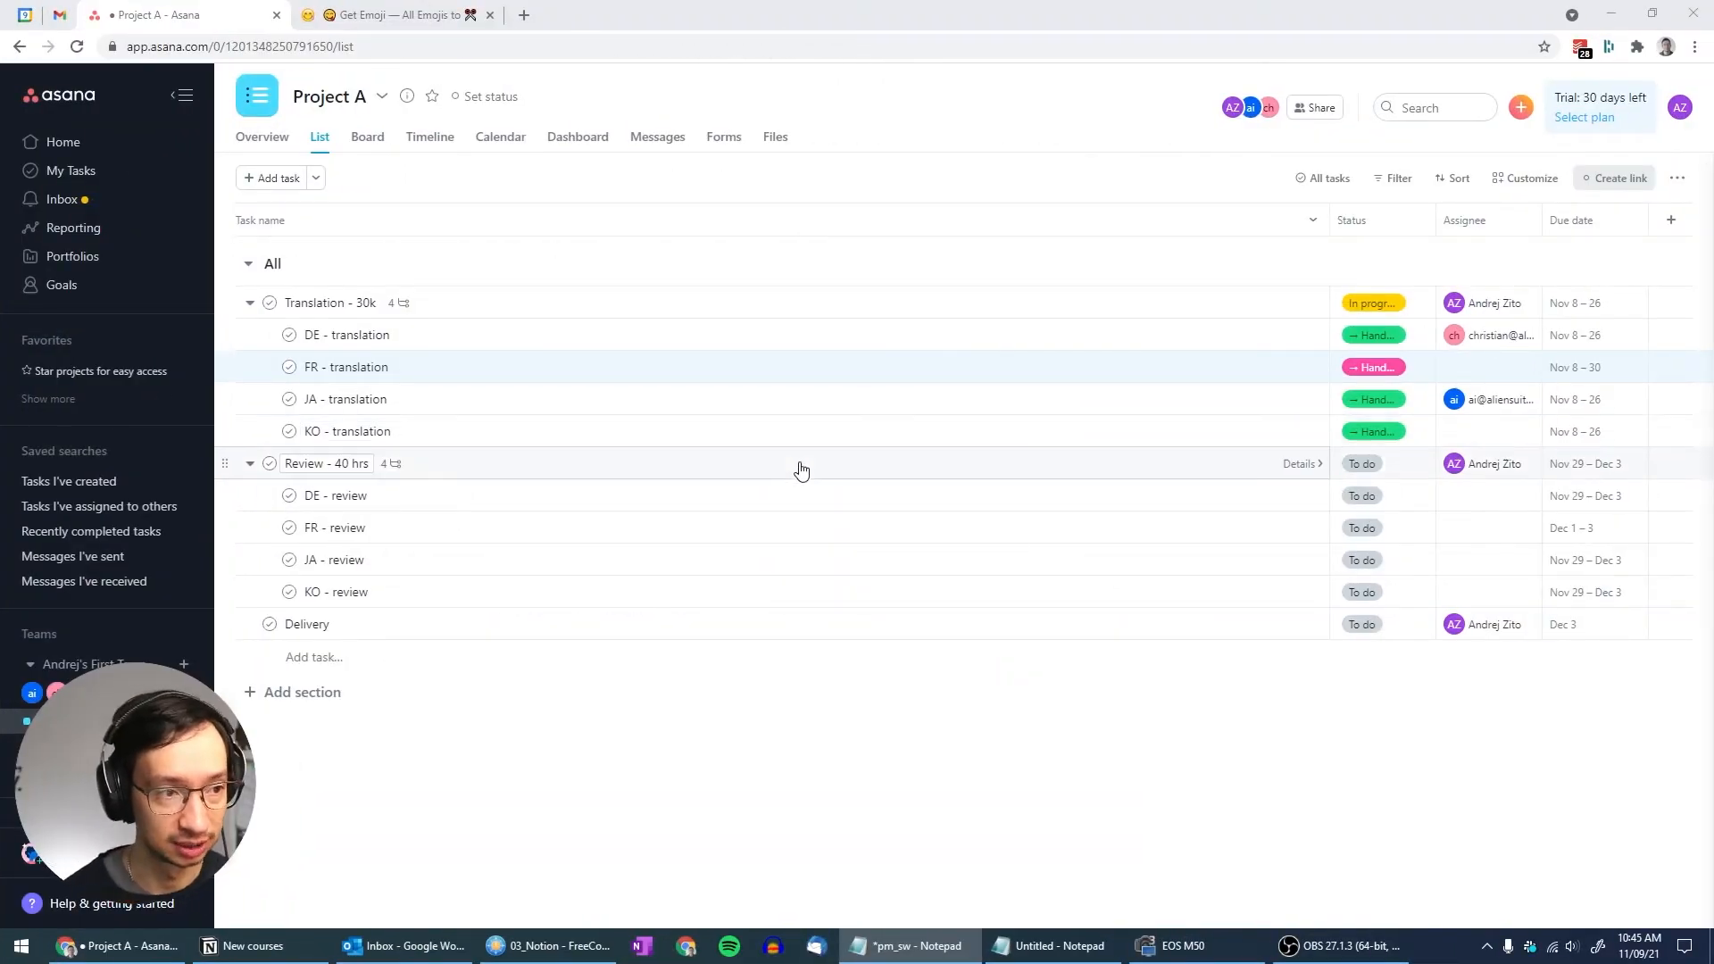
left_click(431, 136)
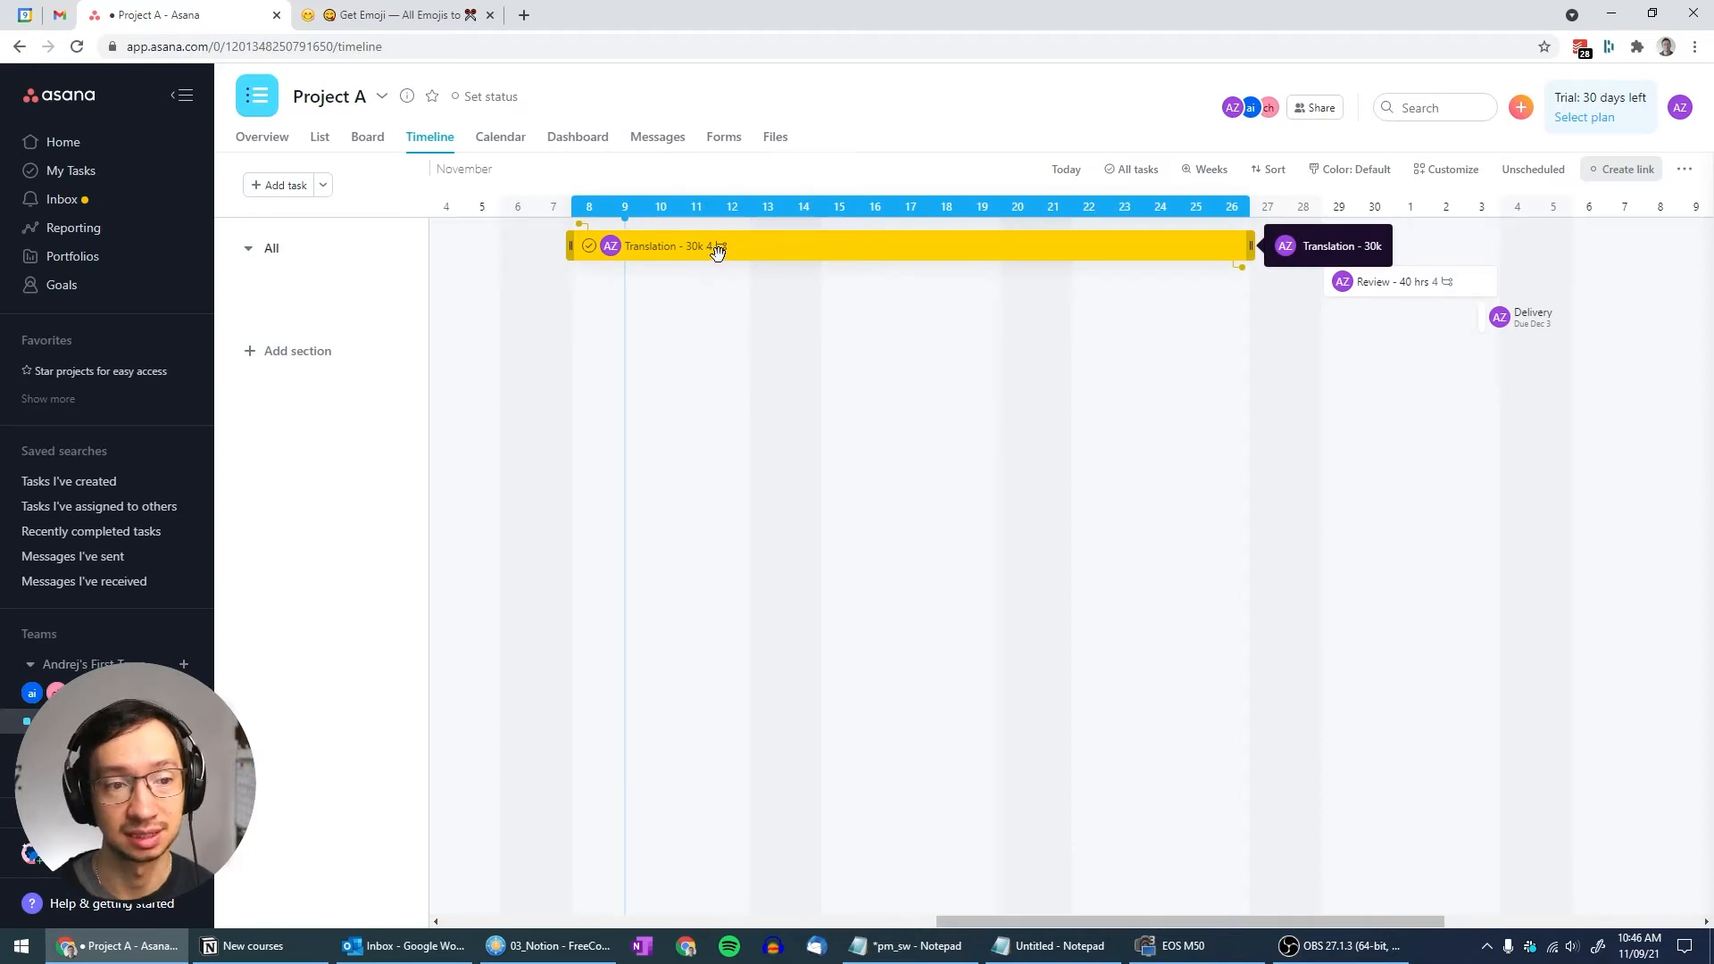
left_click(248, 251)
left_click(249, 253)
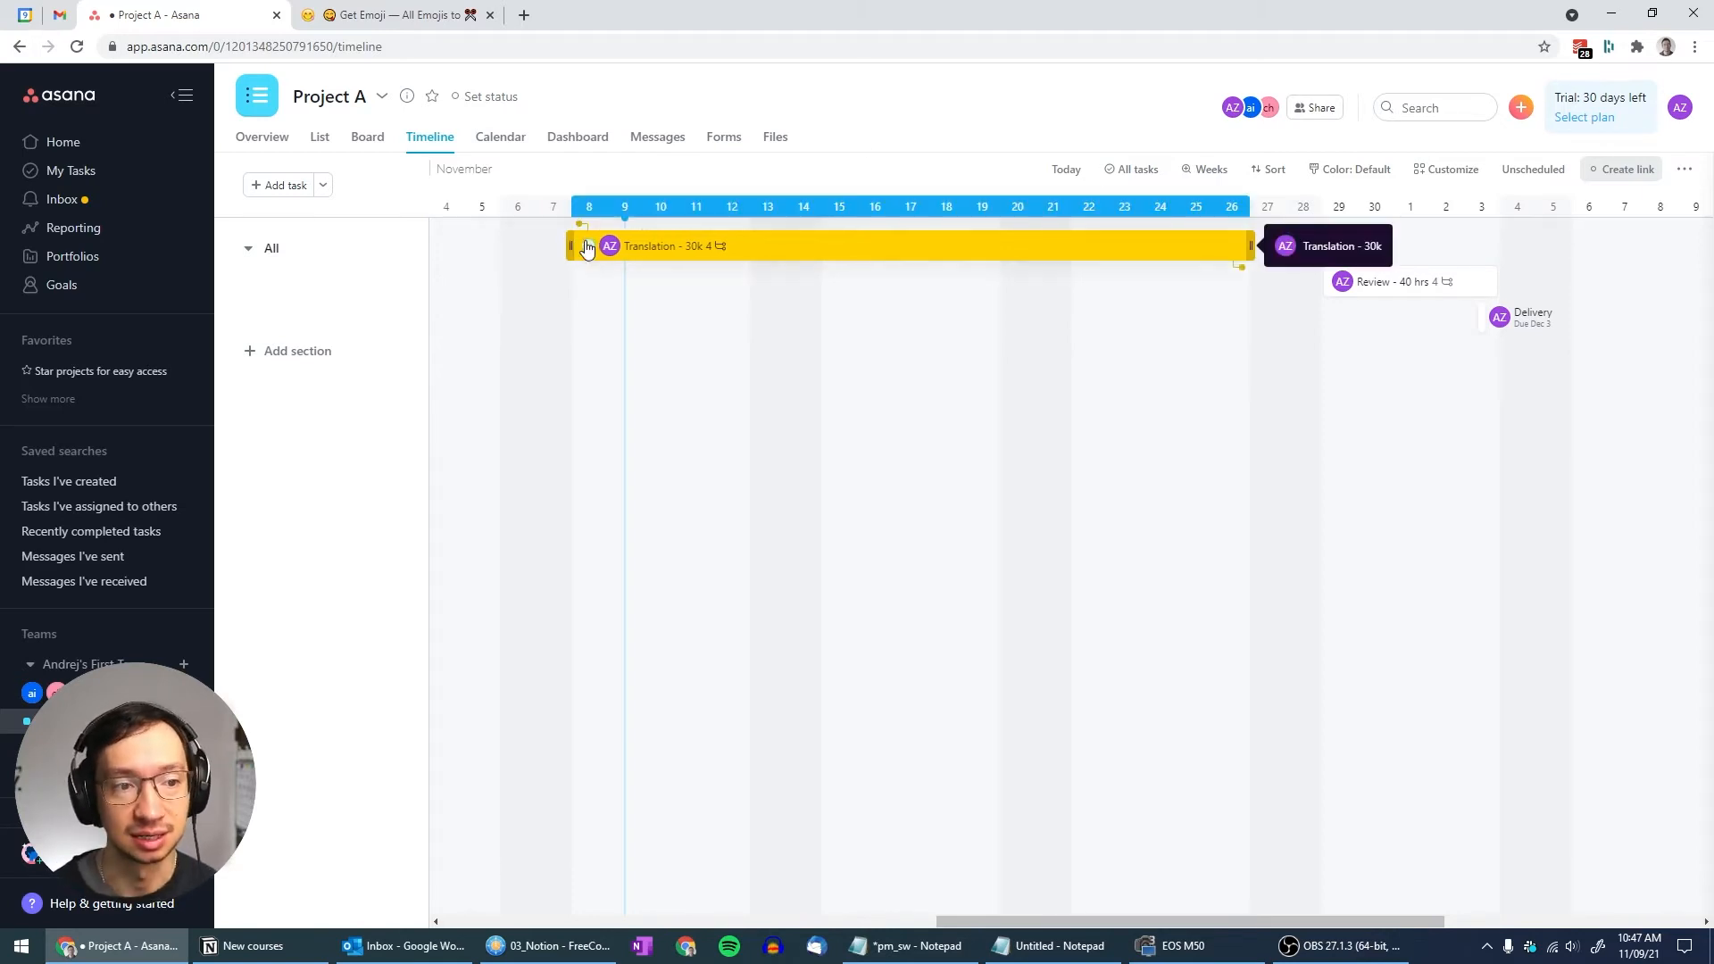
left_click(319, 137)
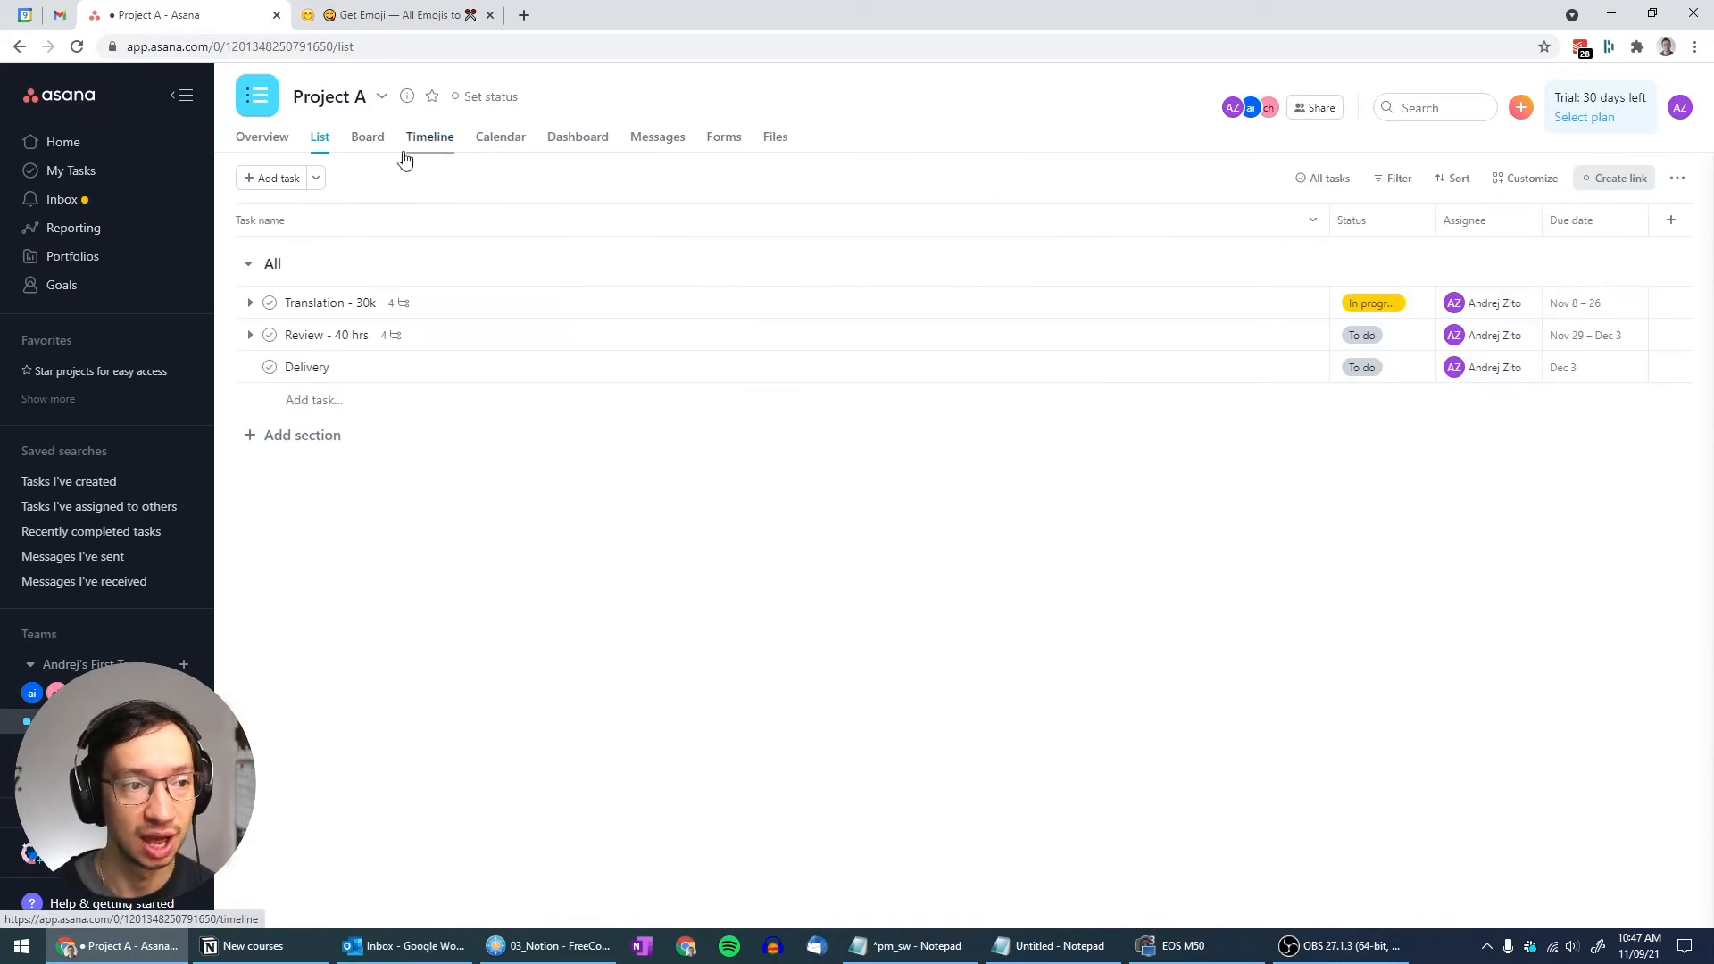
Convert Project A to a template from the menu beside its title
left_click(251, 305)
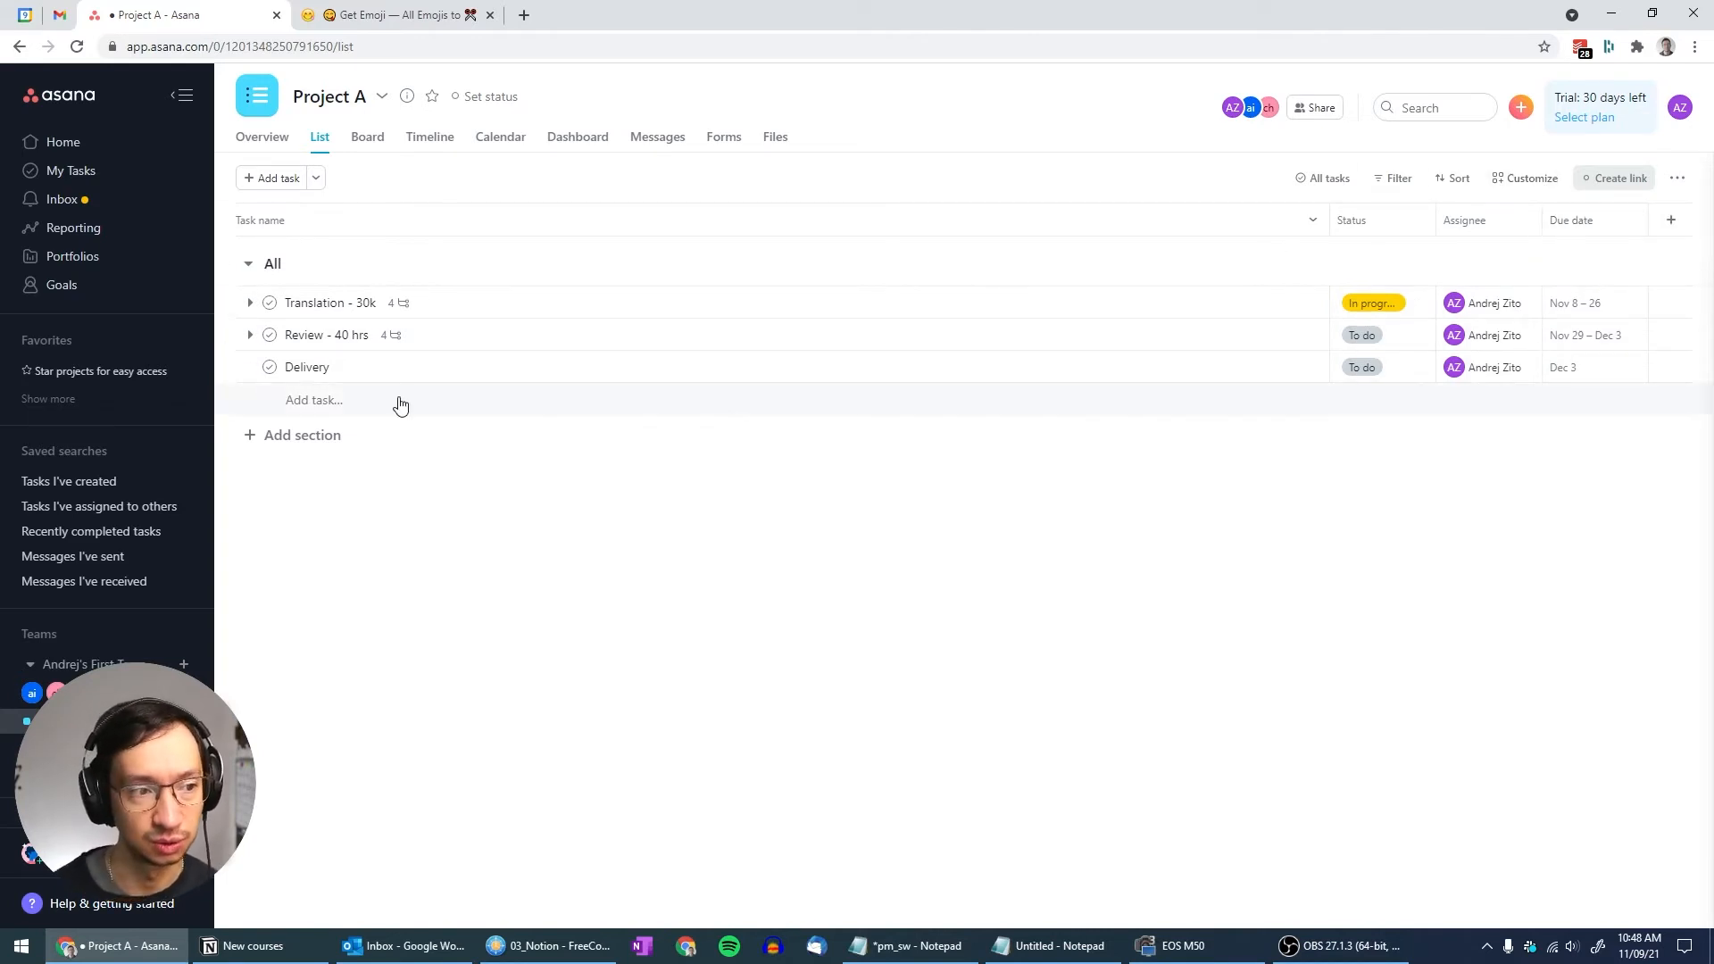
left_click(381, 97)
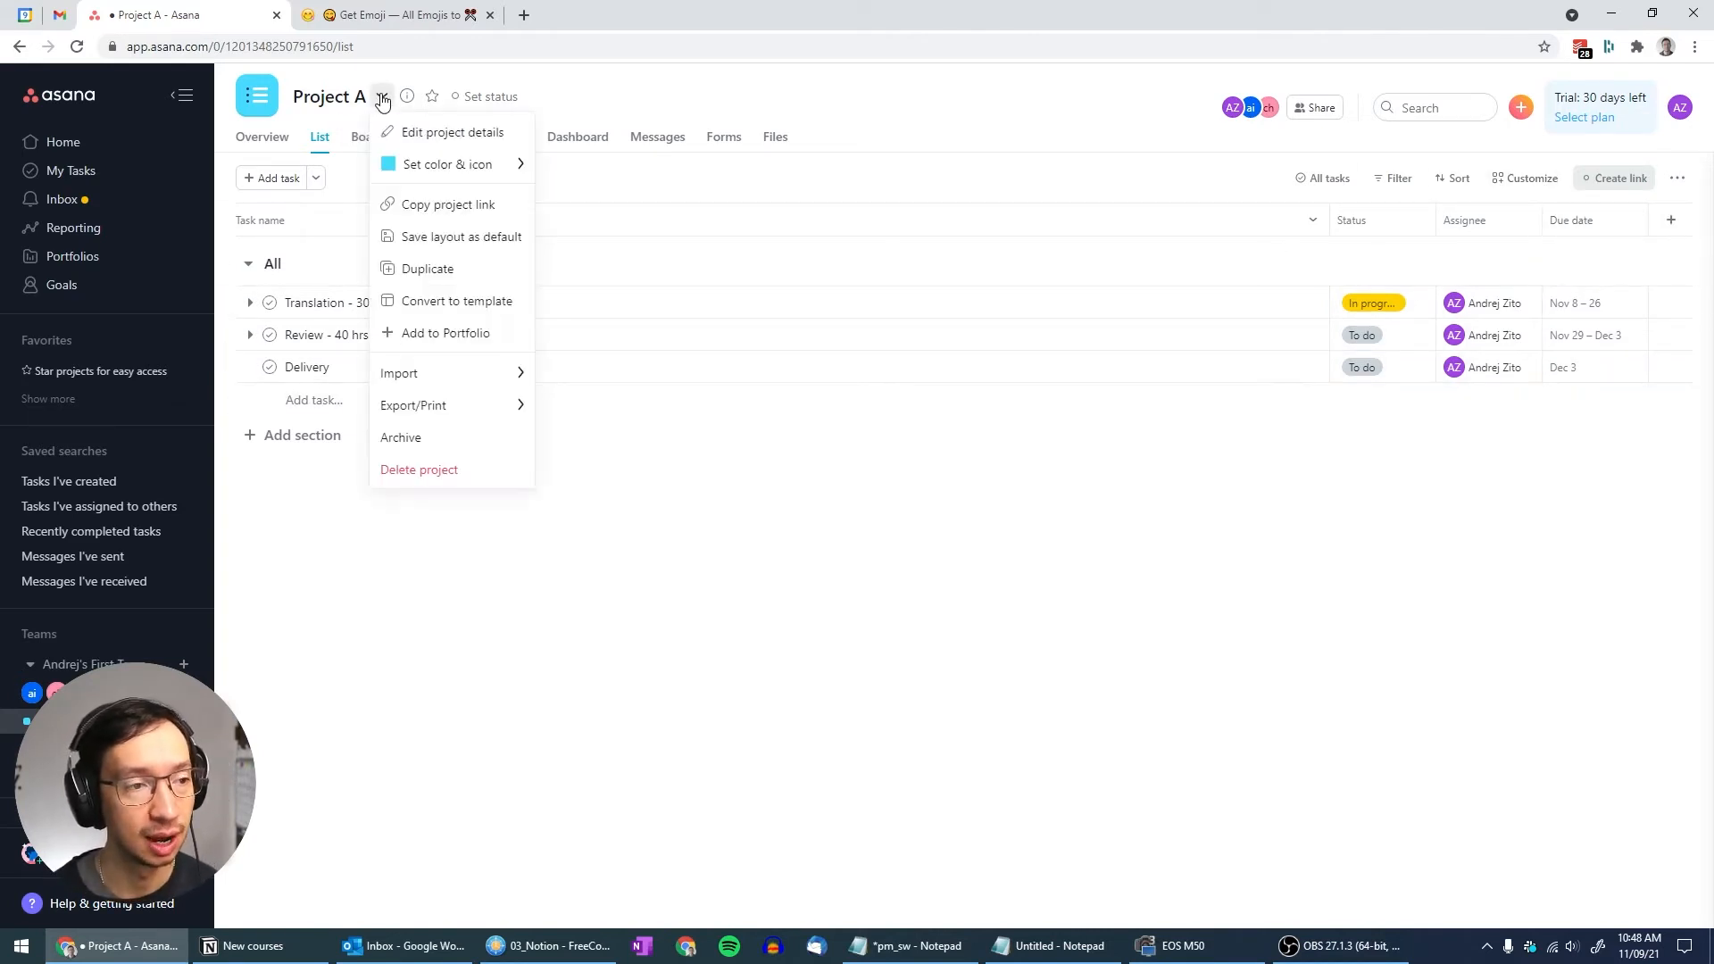
left_click(411, 308)
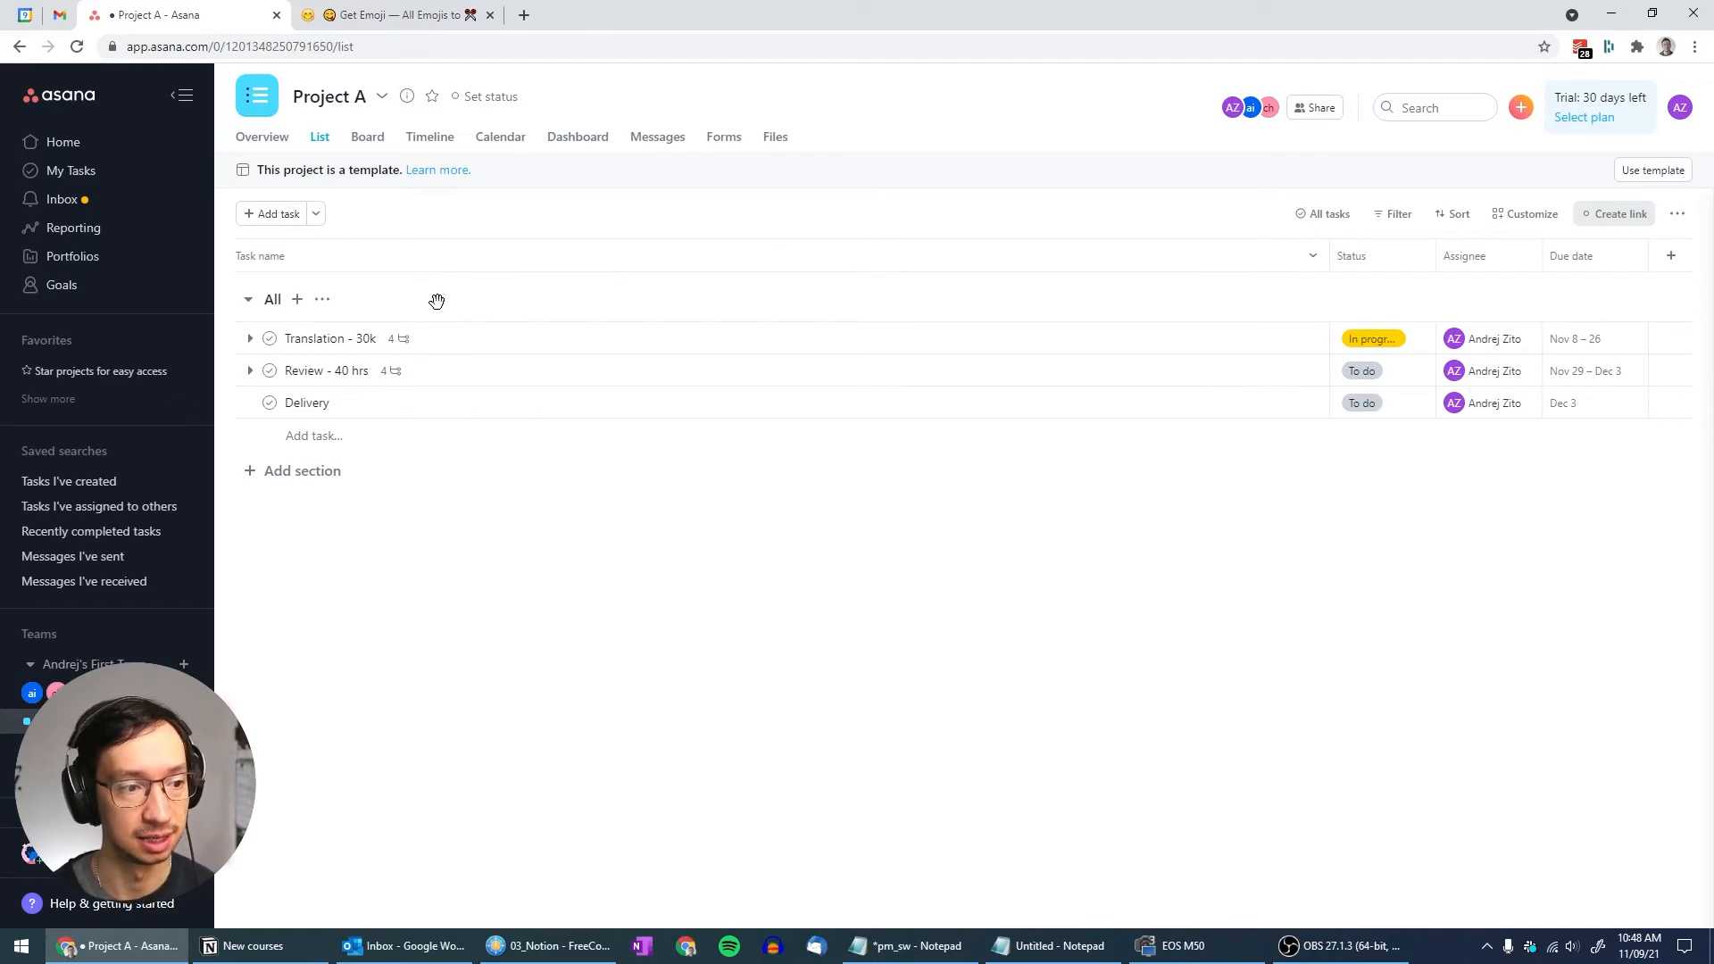
Start a new project from the Project A template under the team's templates
left_click(61, 143)
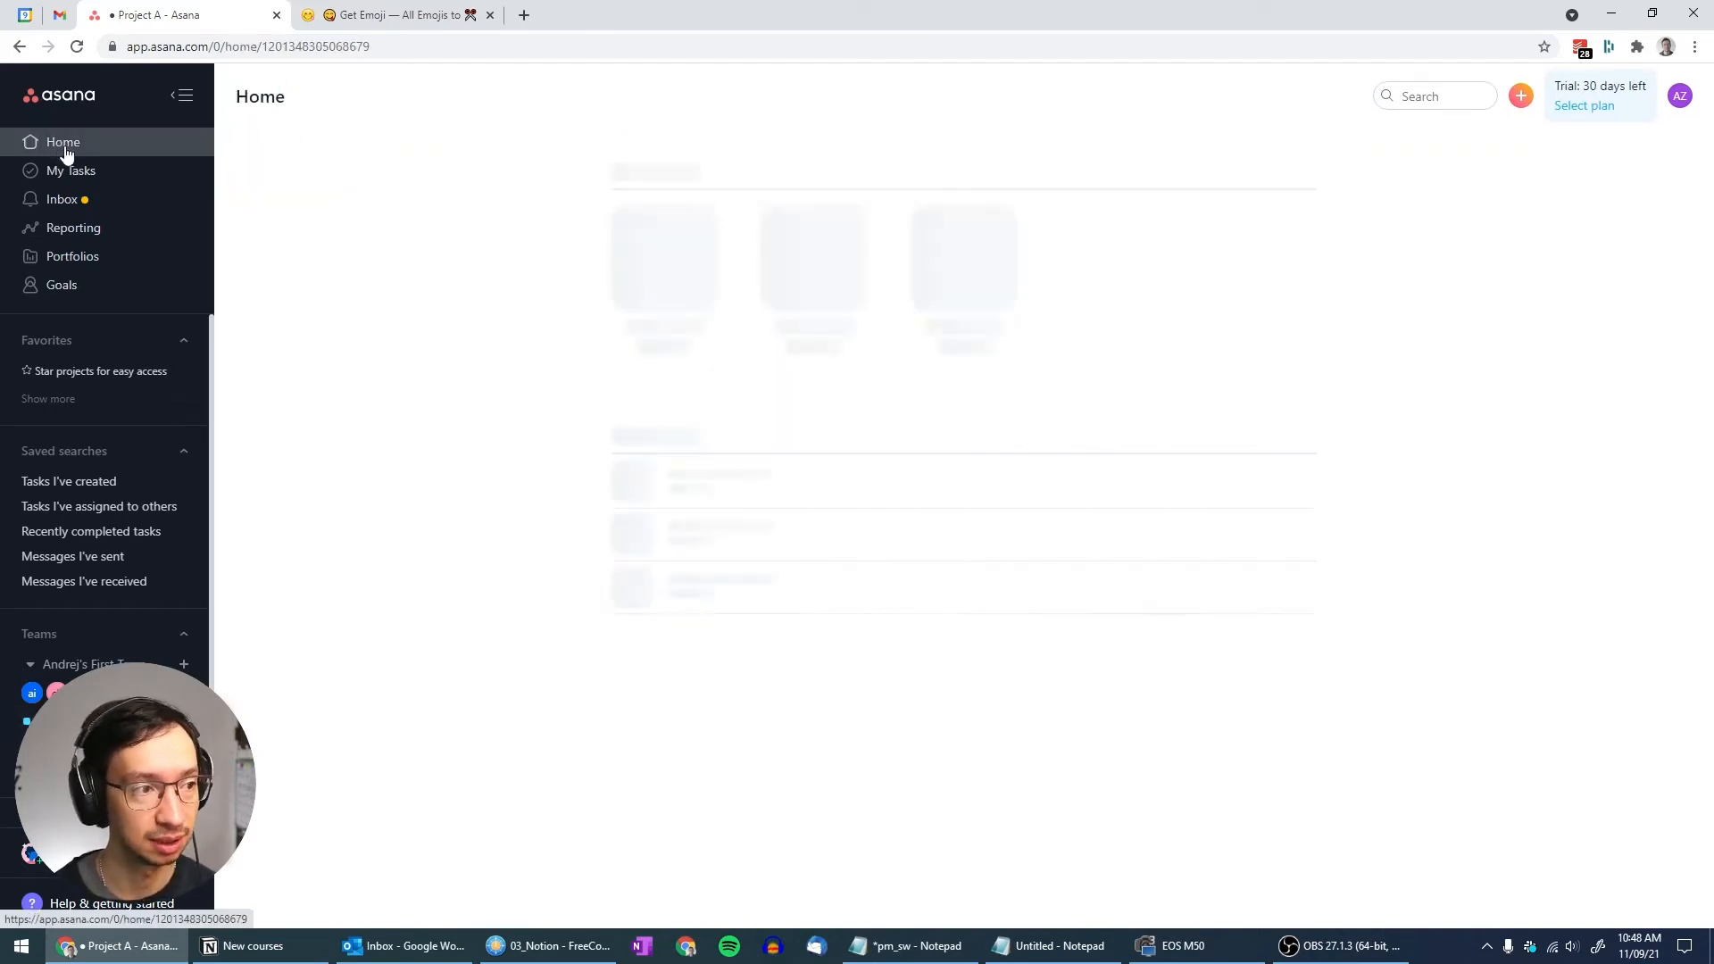
scroll(470, 520, "down", 2)
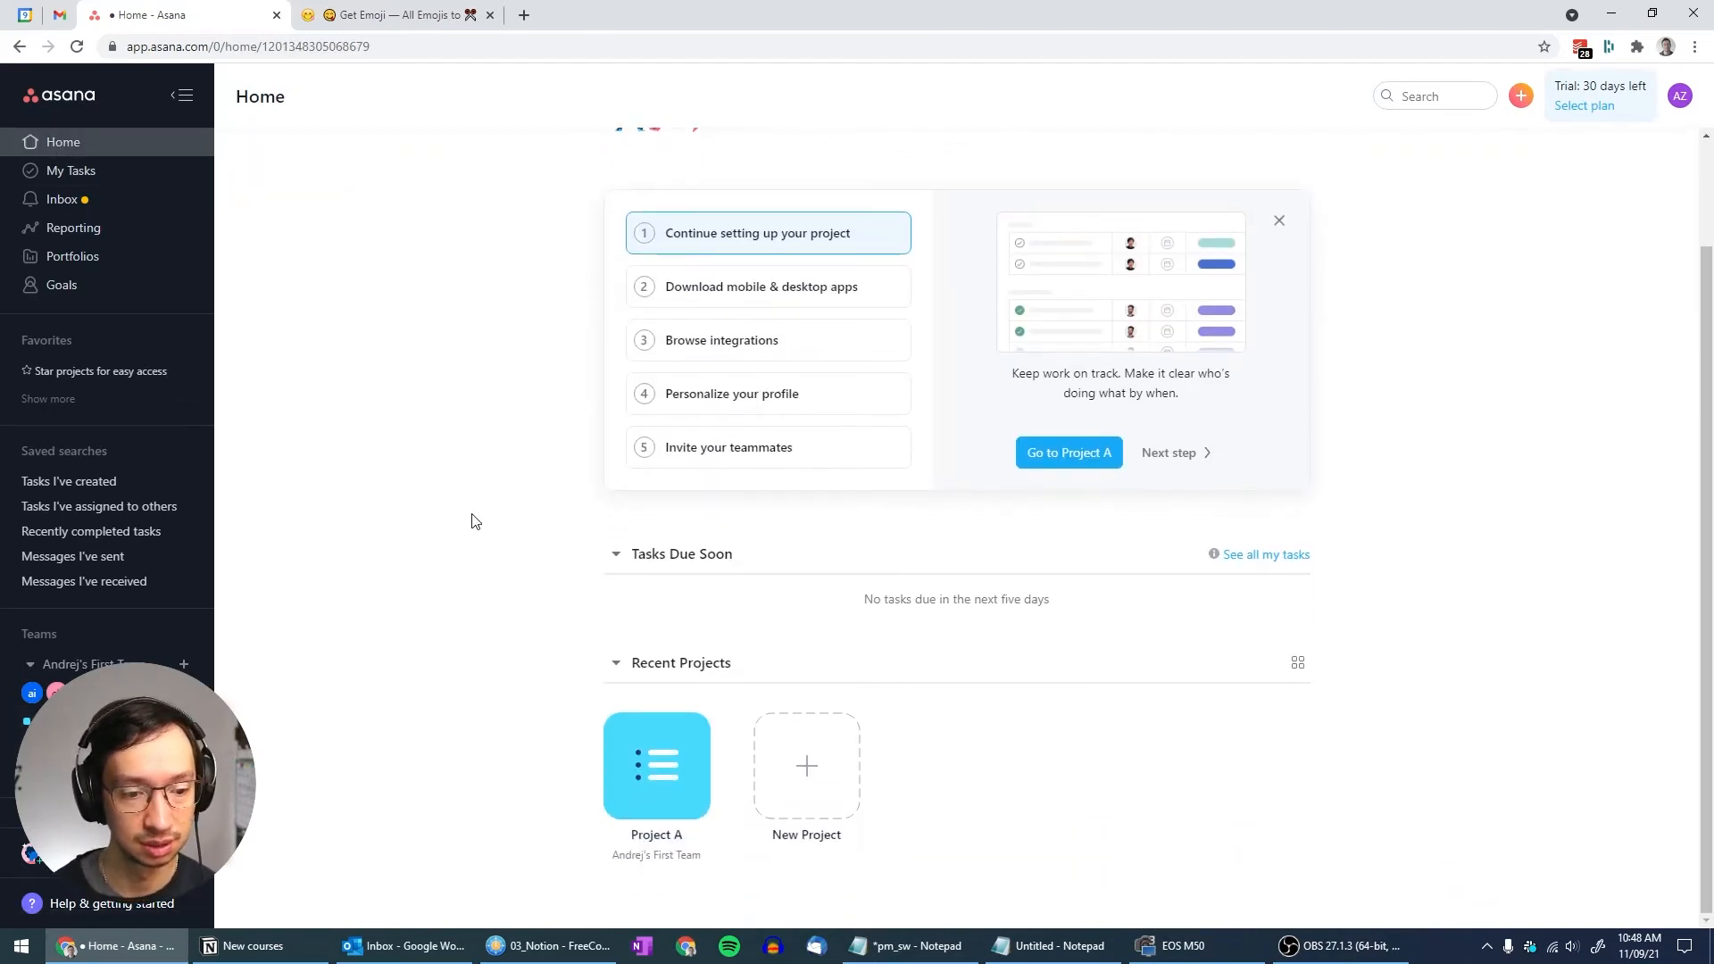
left_click(841, 766)
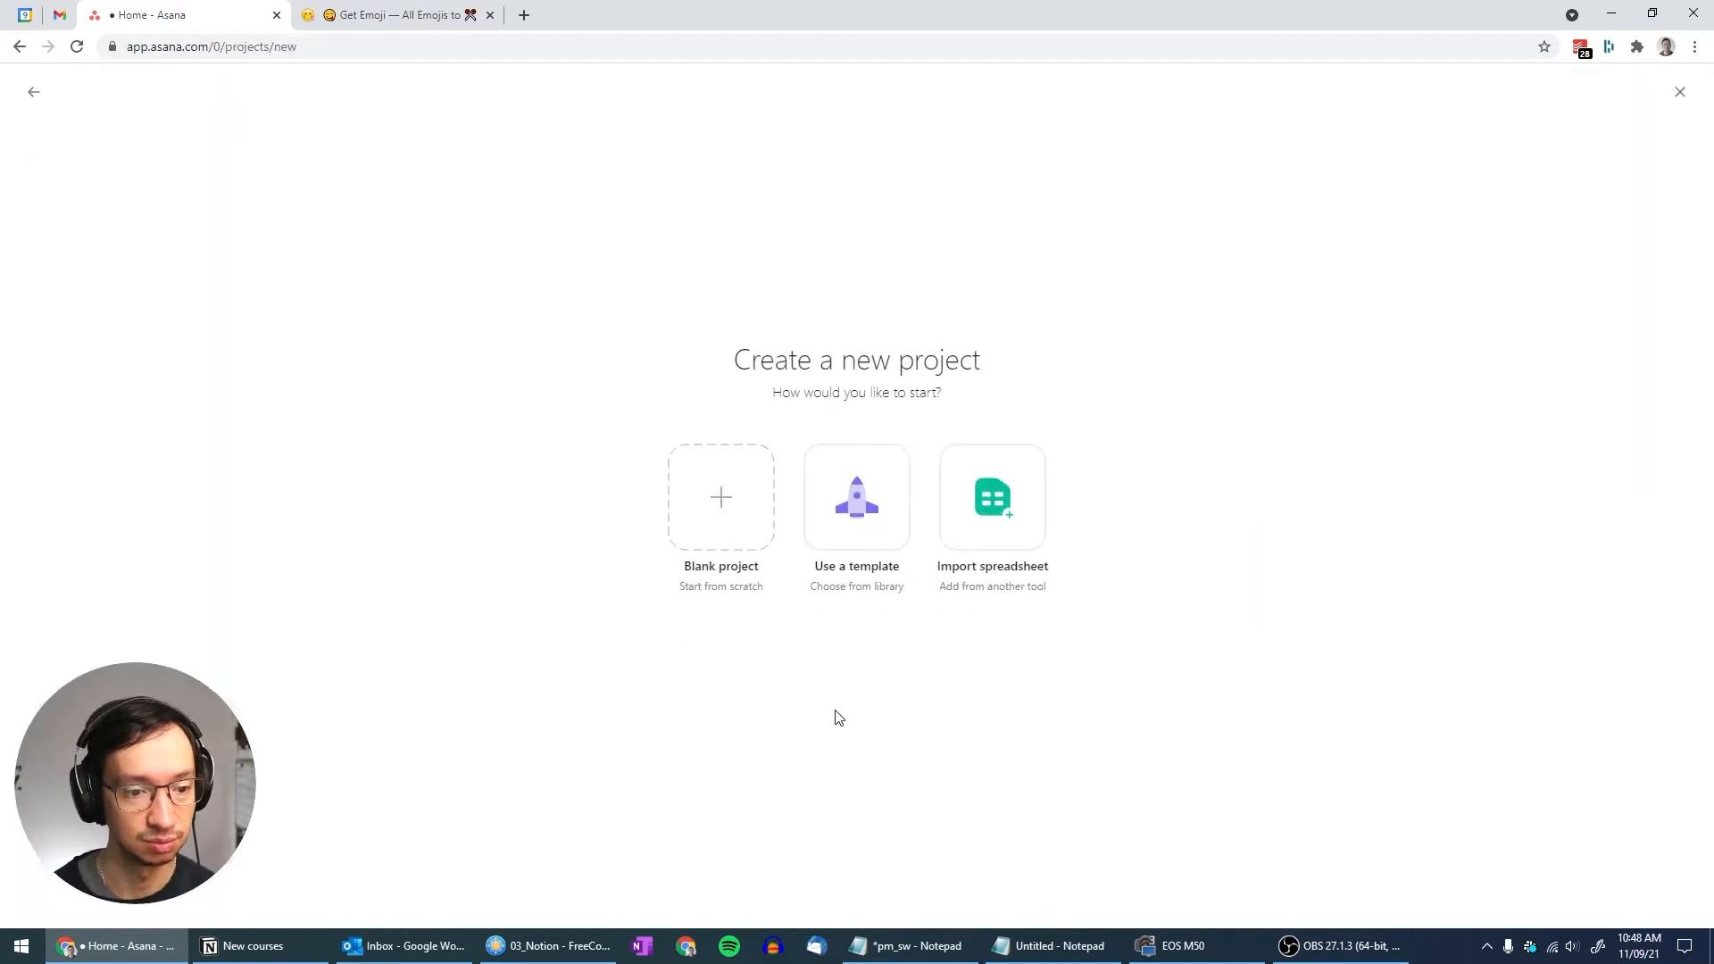
left_click(861, 486)
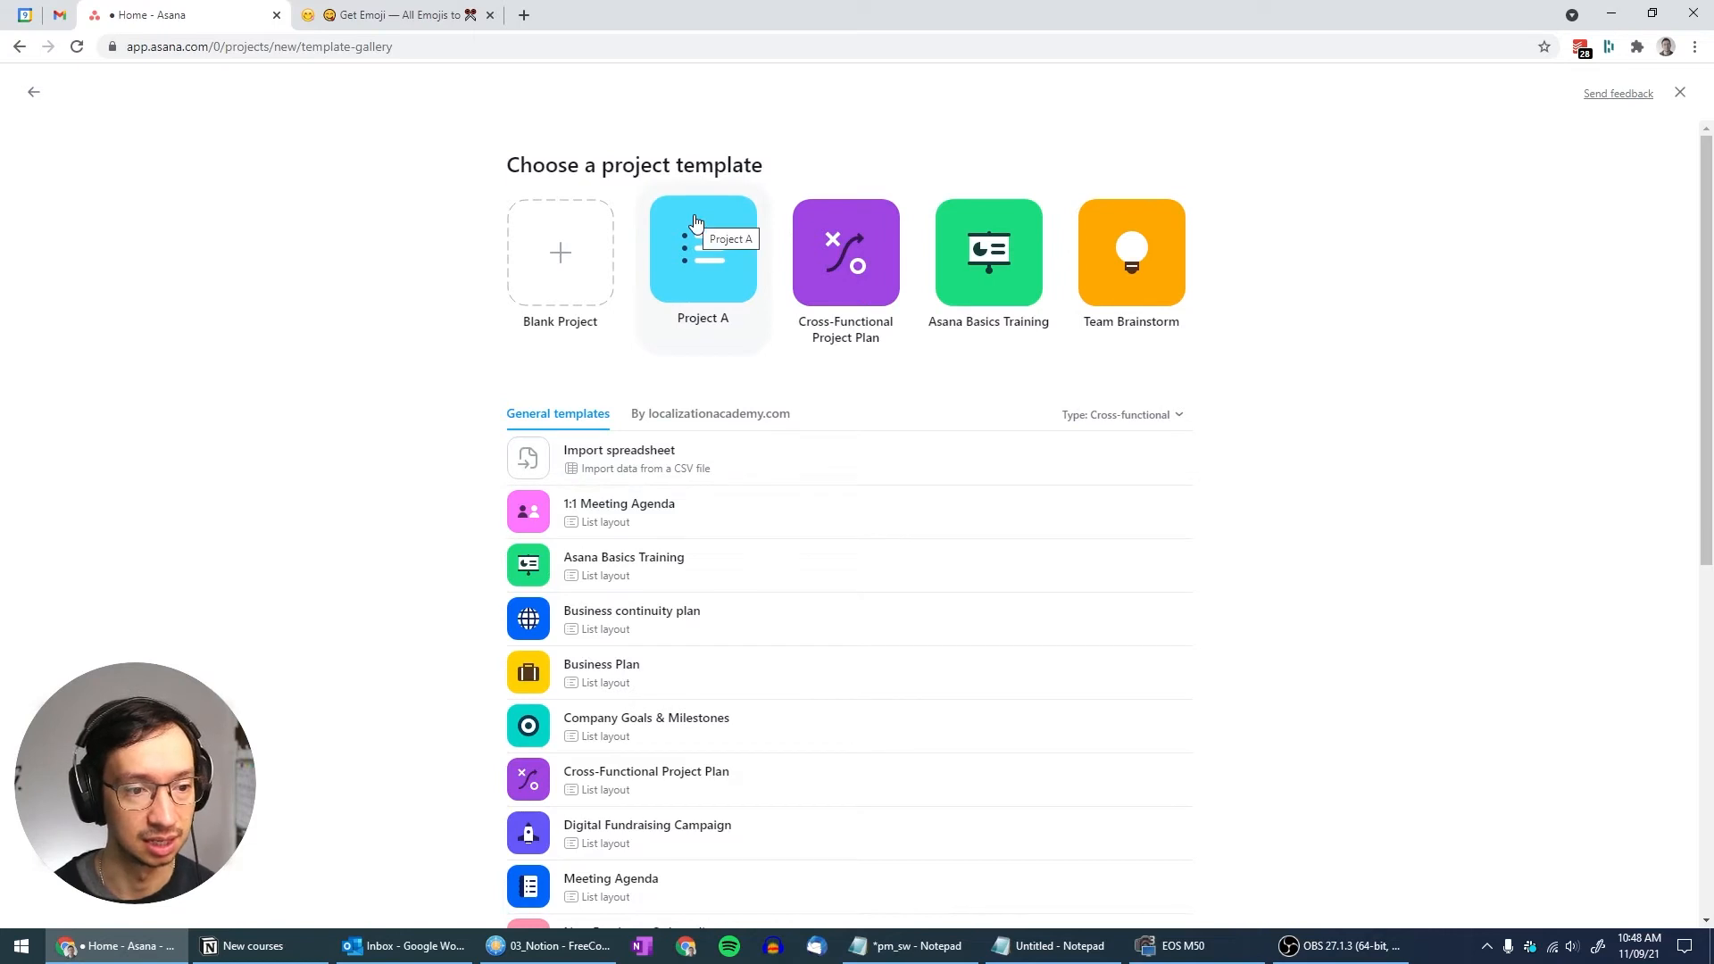
left_click(705, 414)
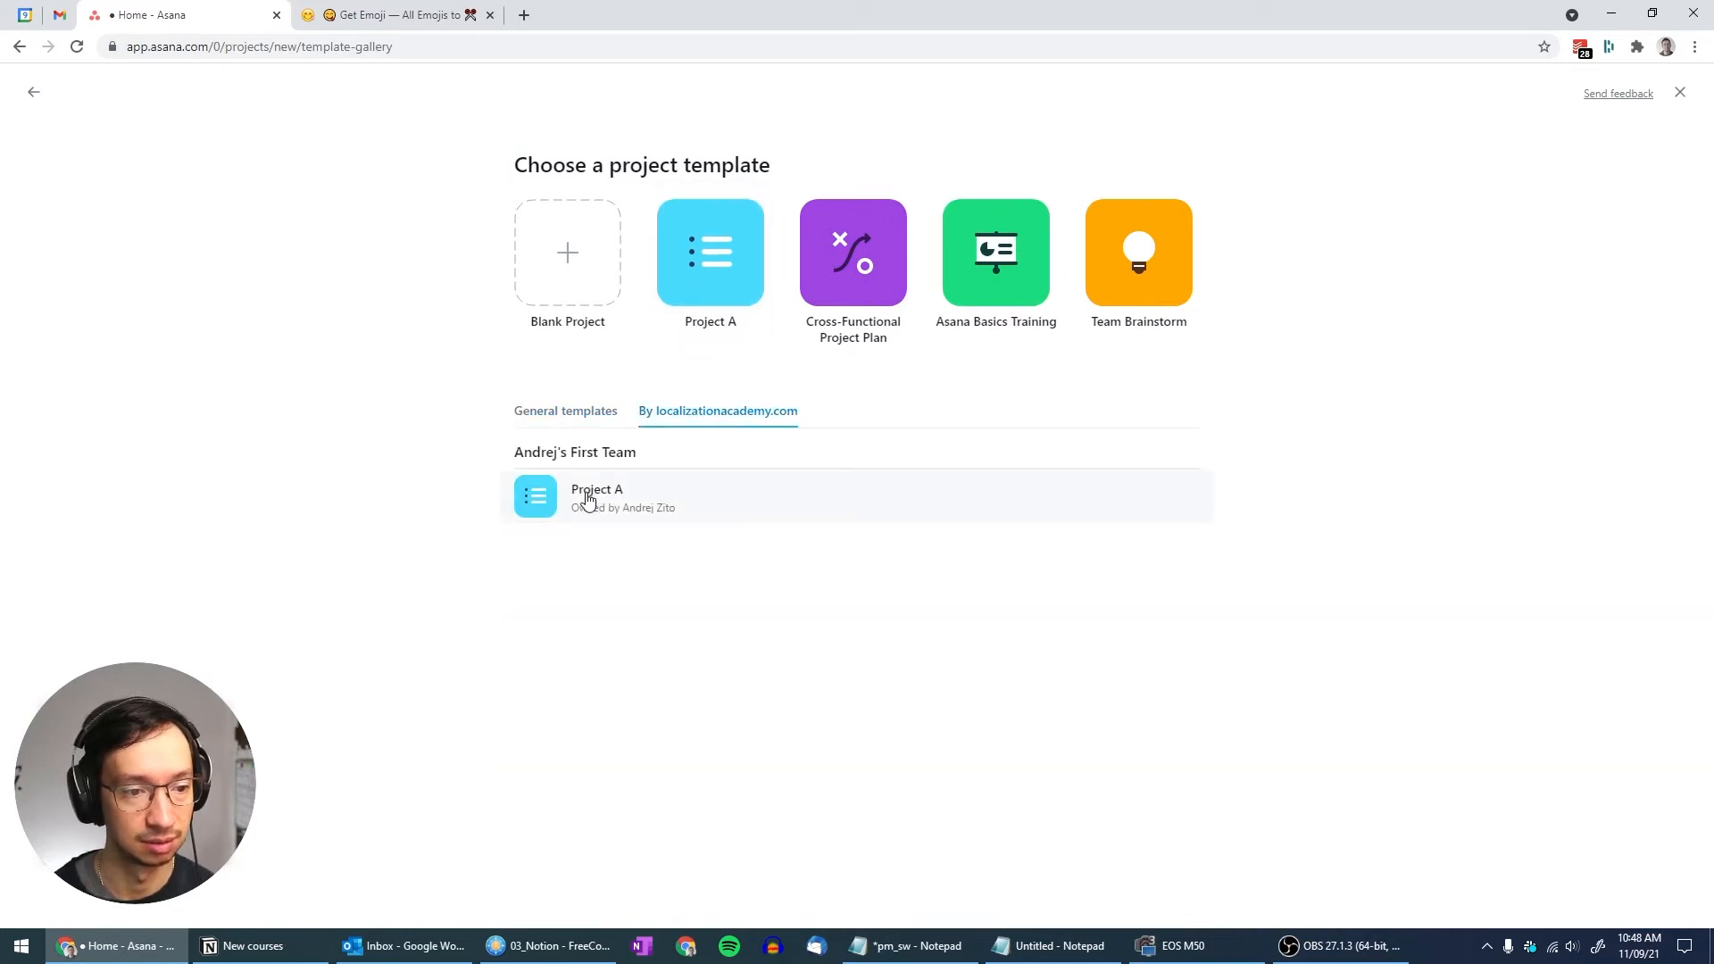
left_click(581, 510)
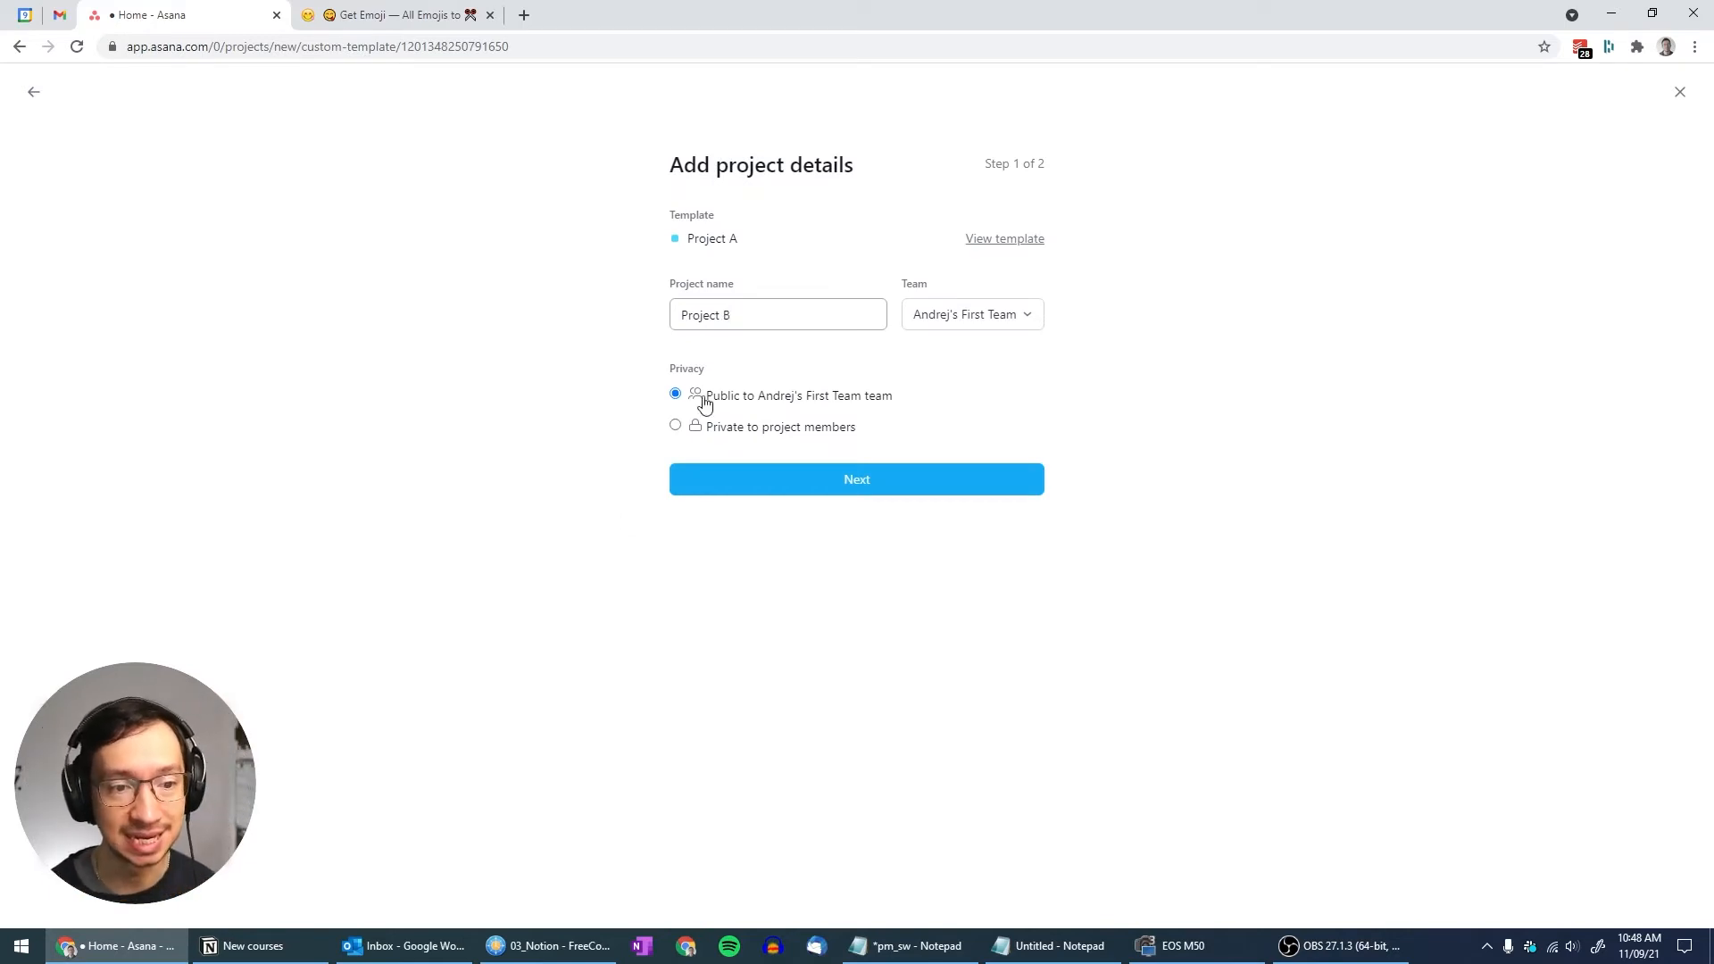
Set Project B's end date to December 3, 2021, create it, and close the GetEmoji tab
left_click(843, 482)
left_click(919, 314)
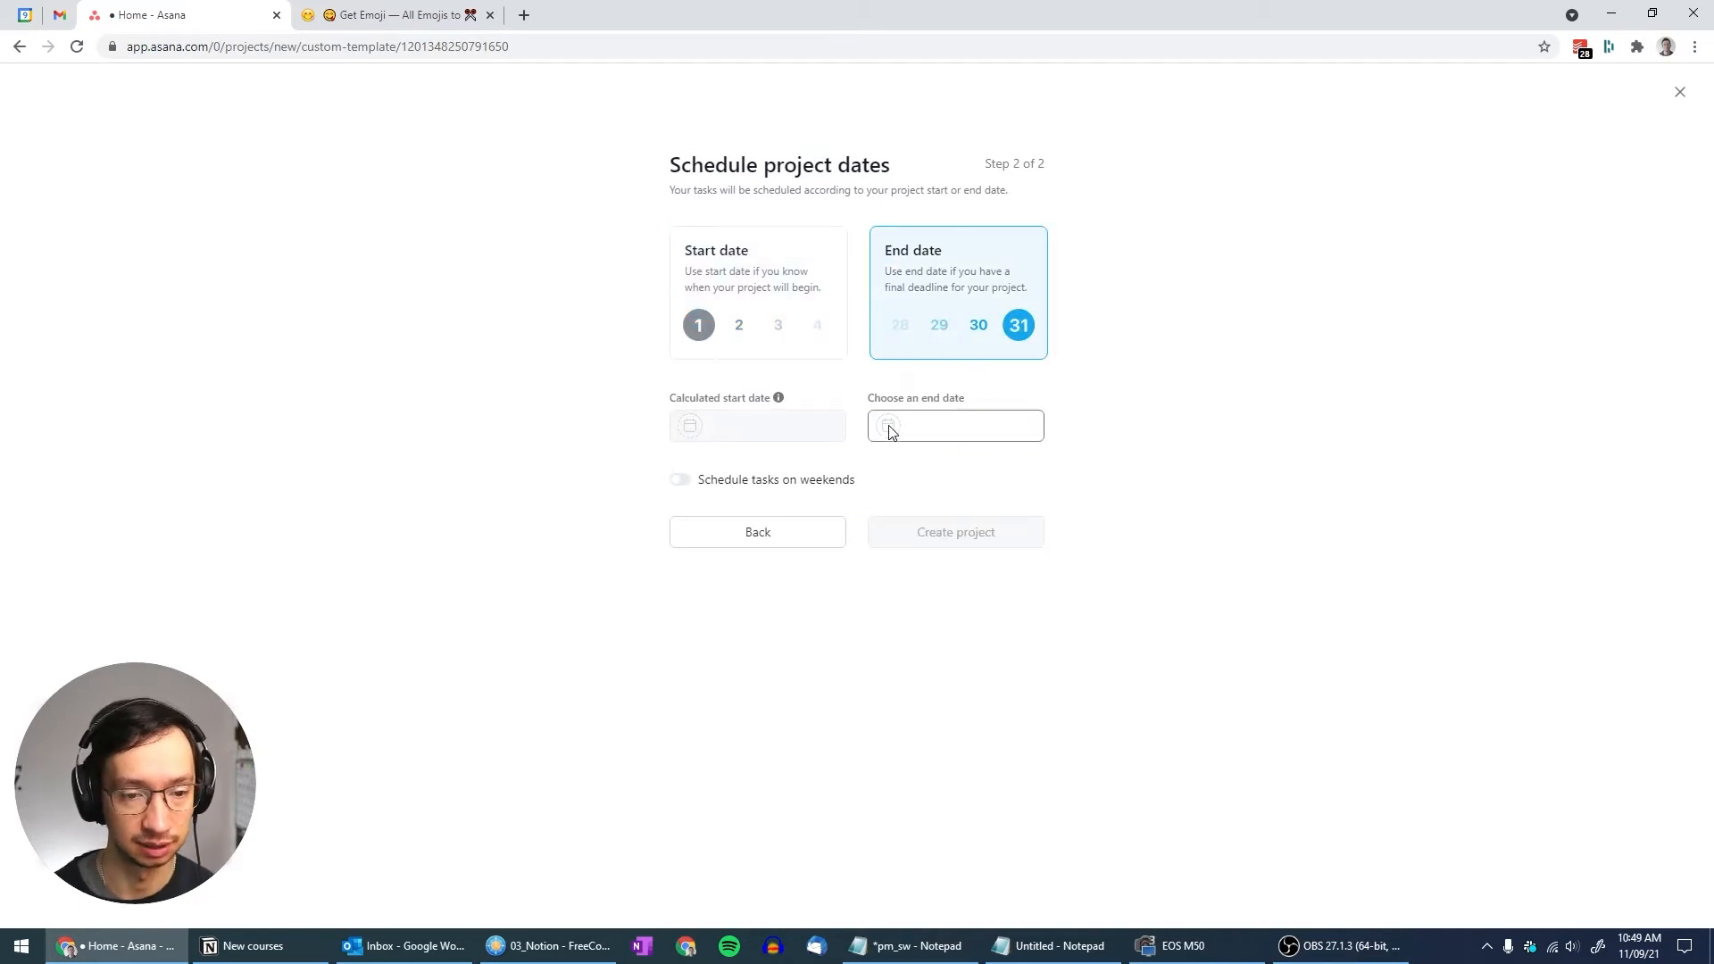
left_click(929, 424)
left_click(930, 425)
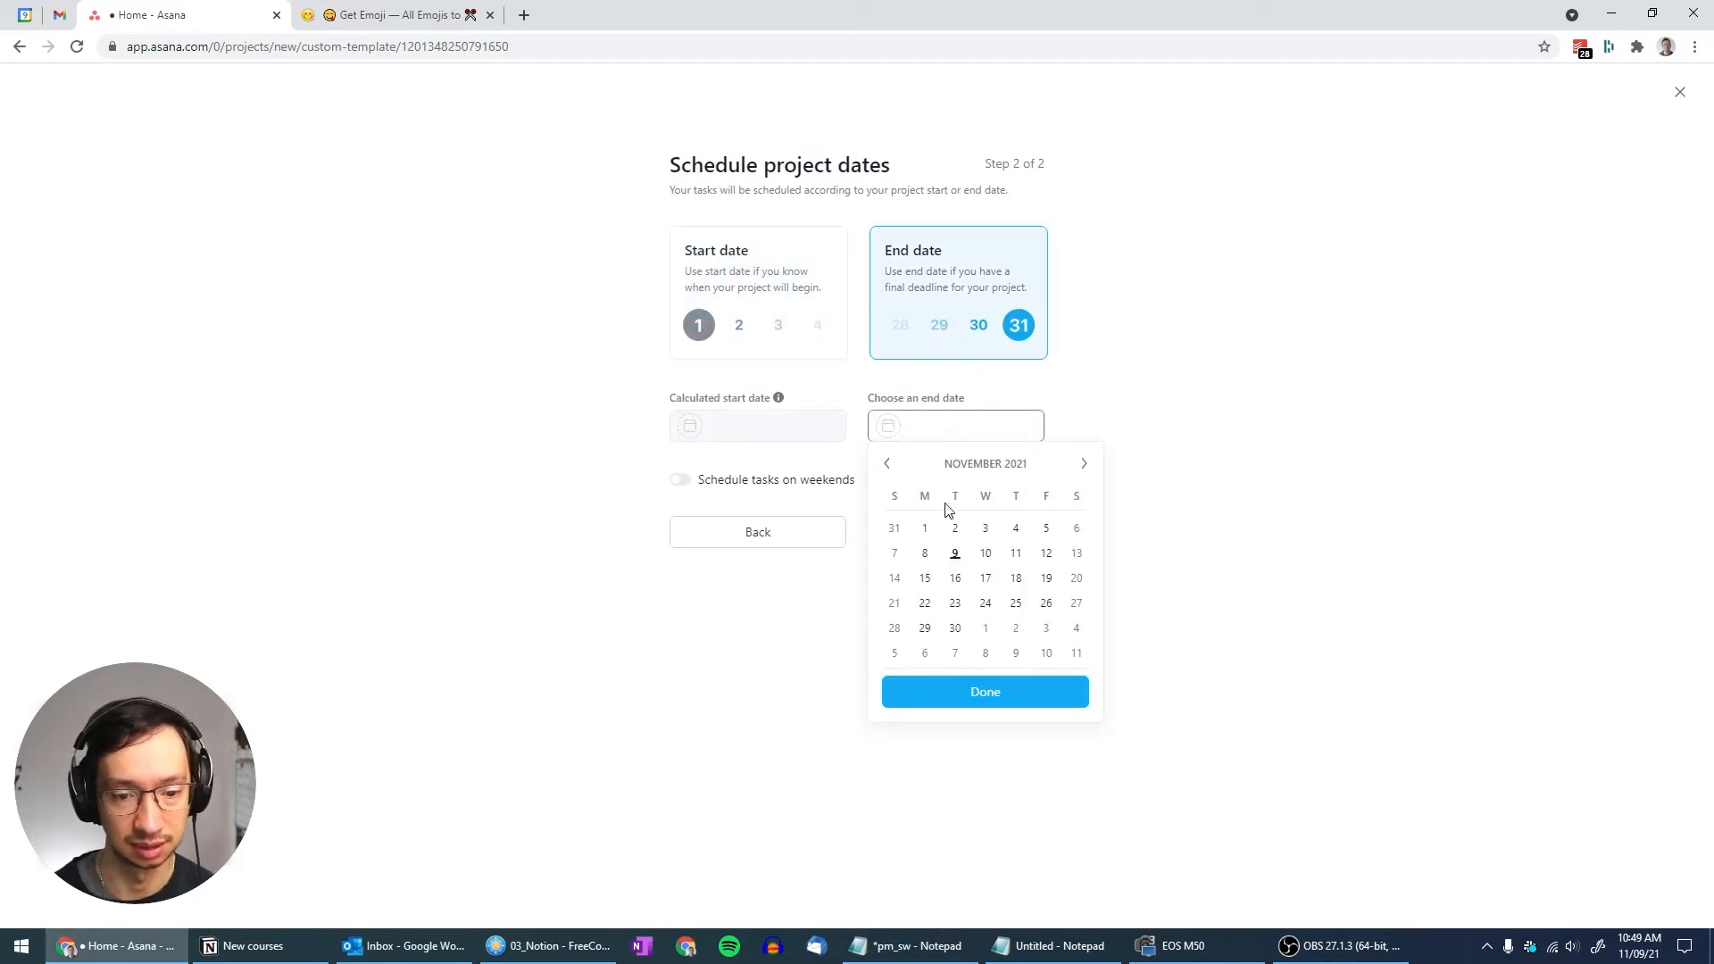
left_click(1044, 629)
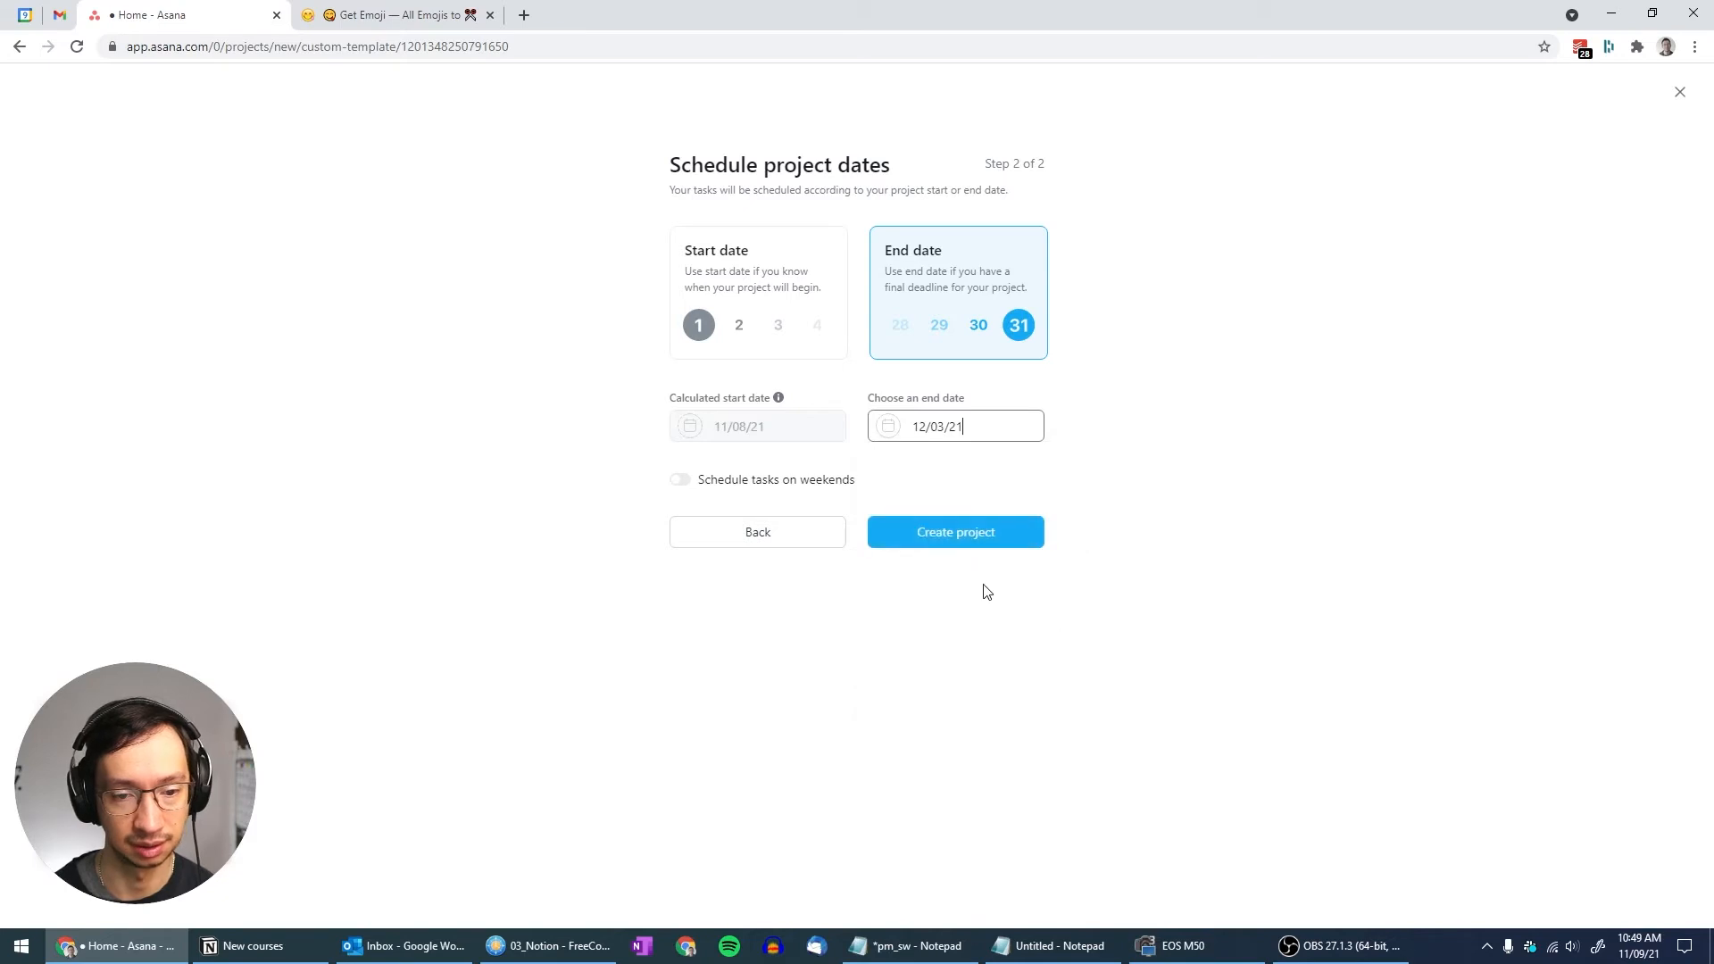
left_click(931, 536)
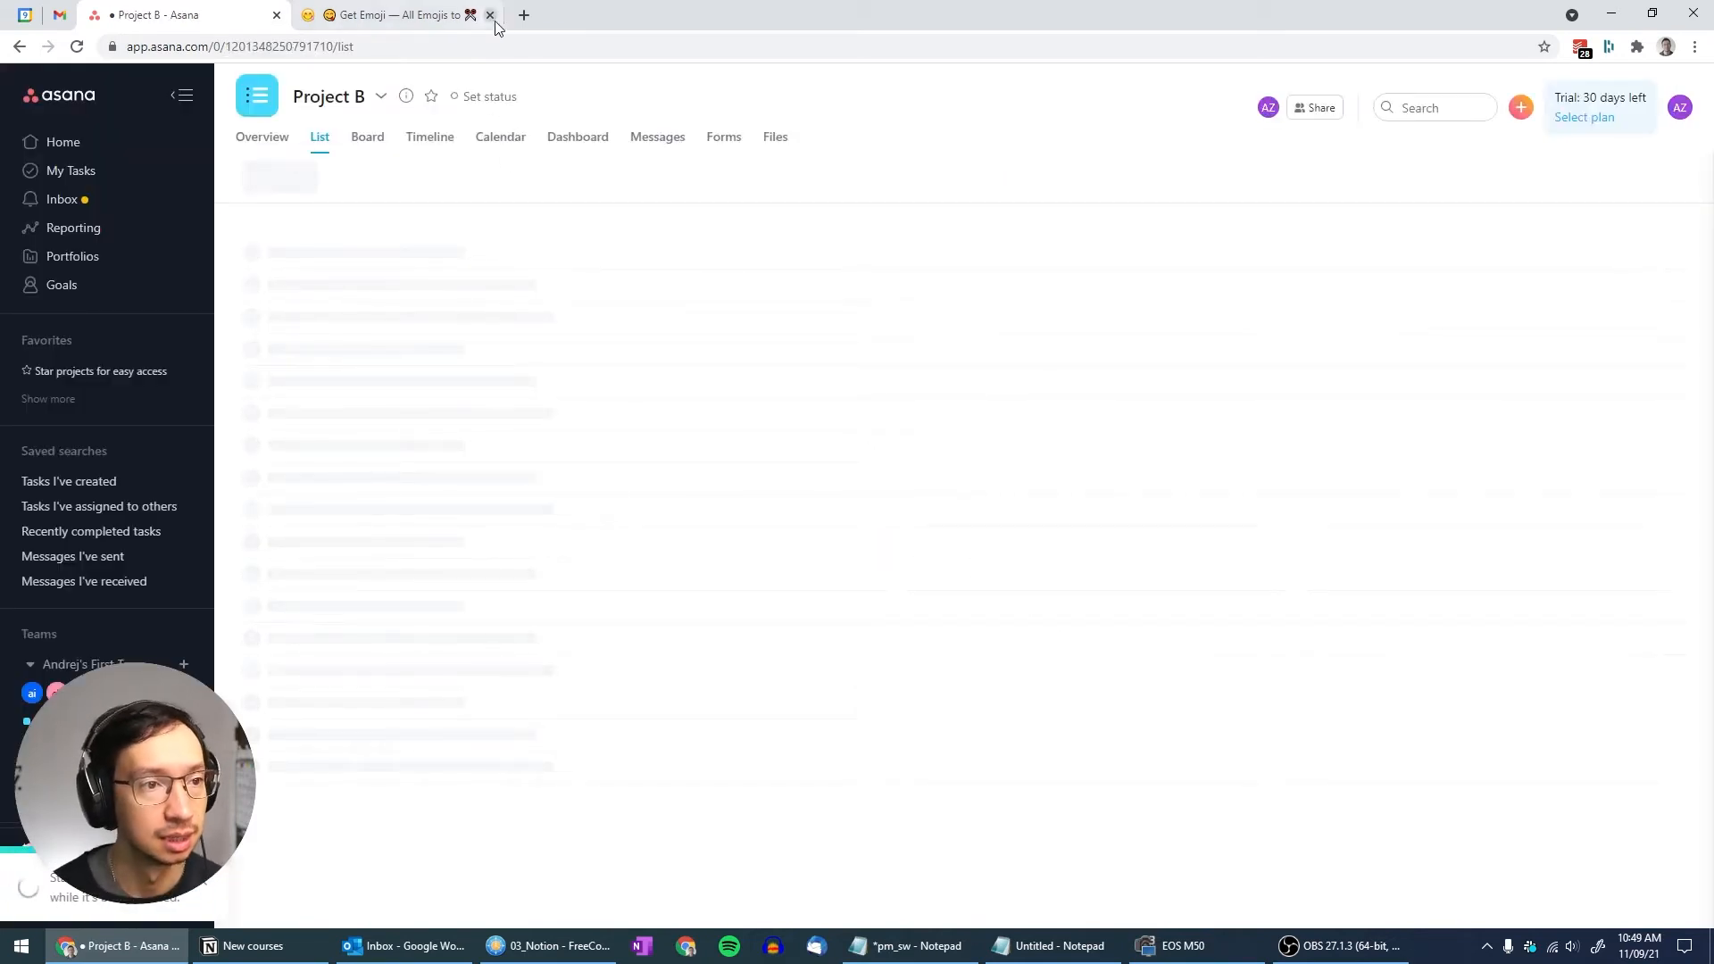
left_click(429, 15)
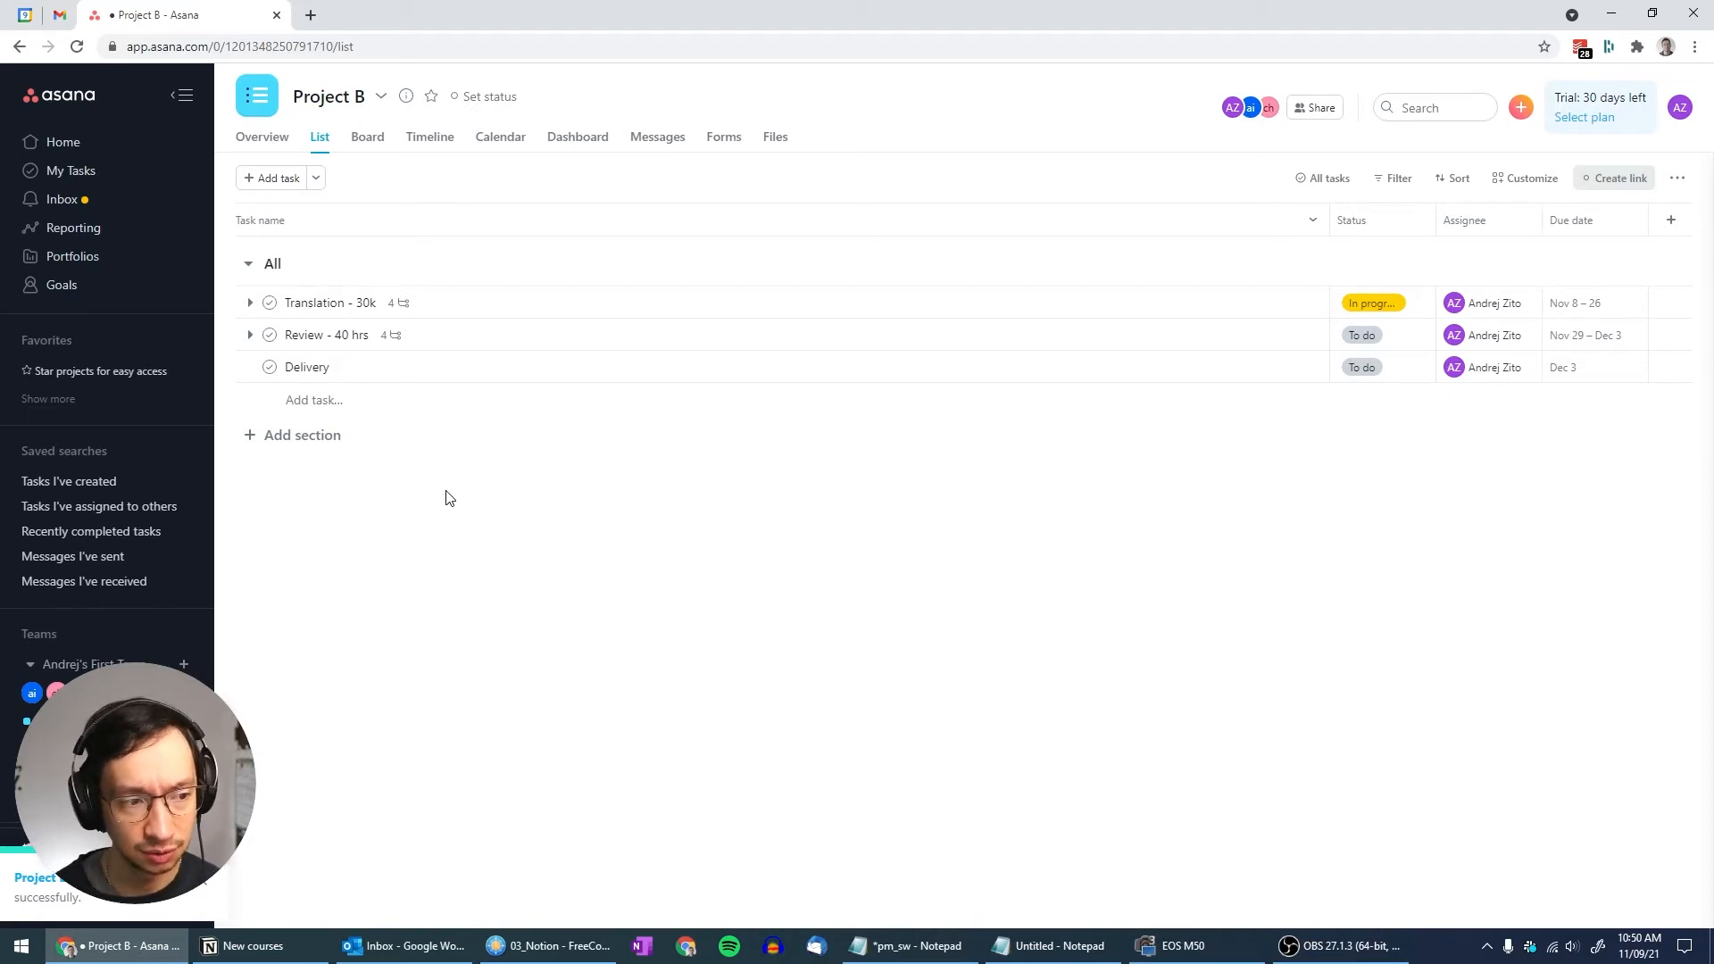
Create an 'LI' section in Project B and move it to the top of the list
left_click(299, 435)
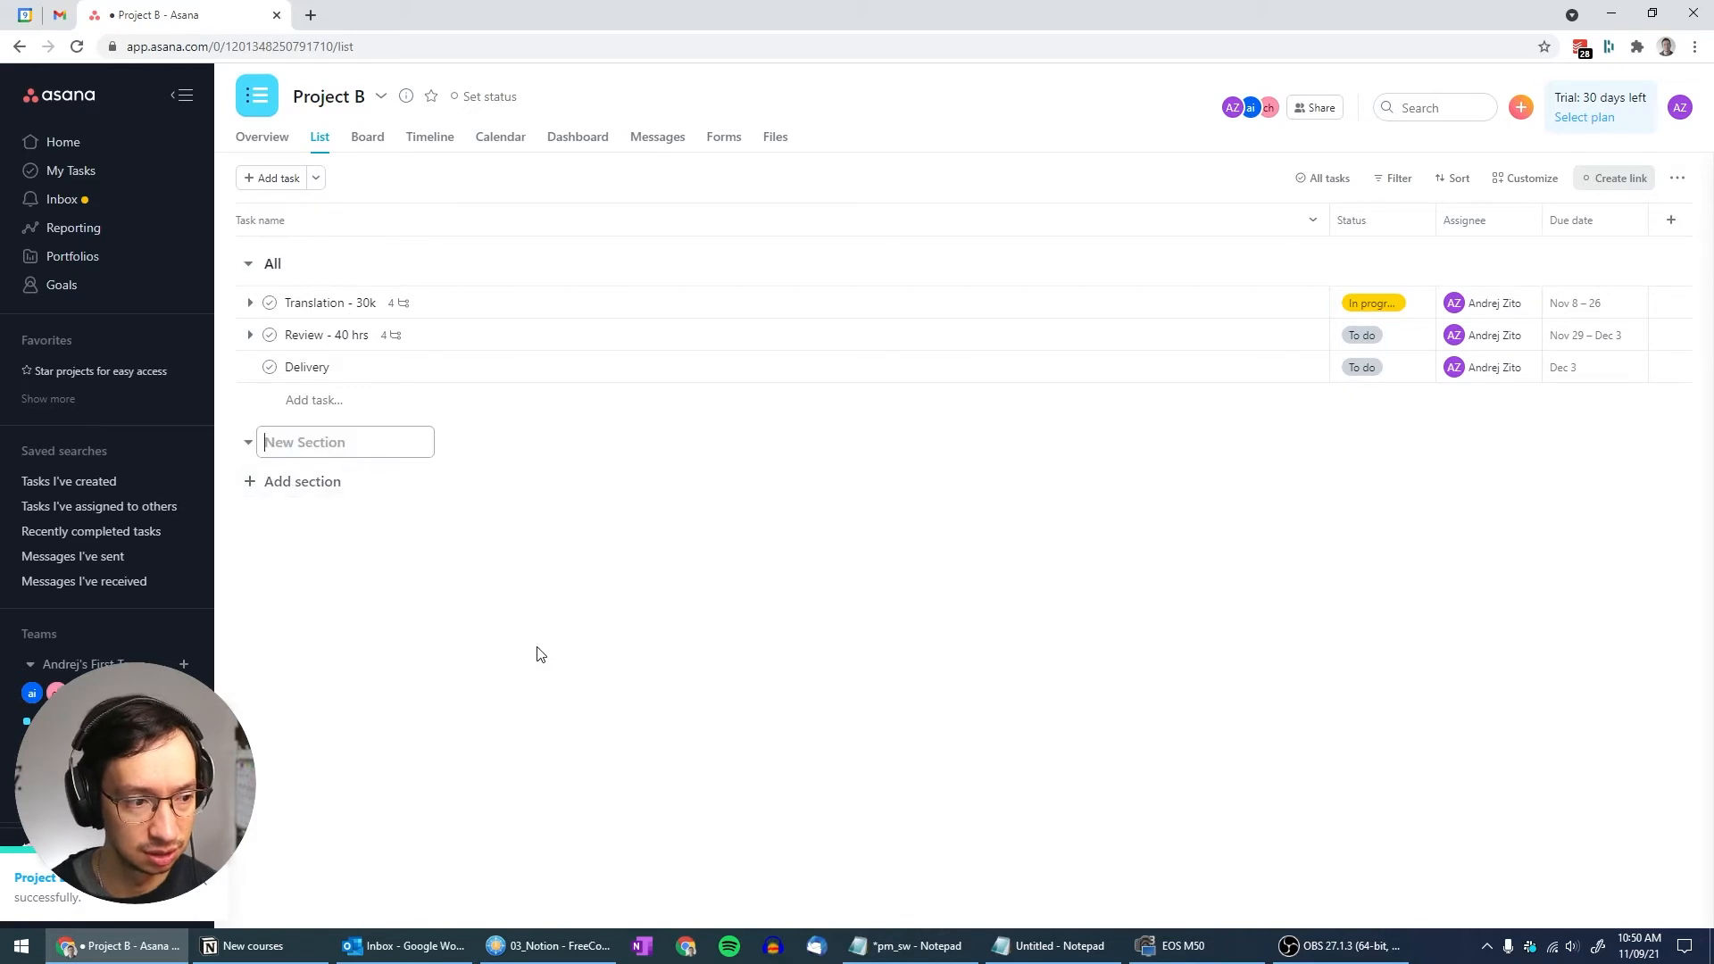
type("LI")
key("Return")
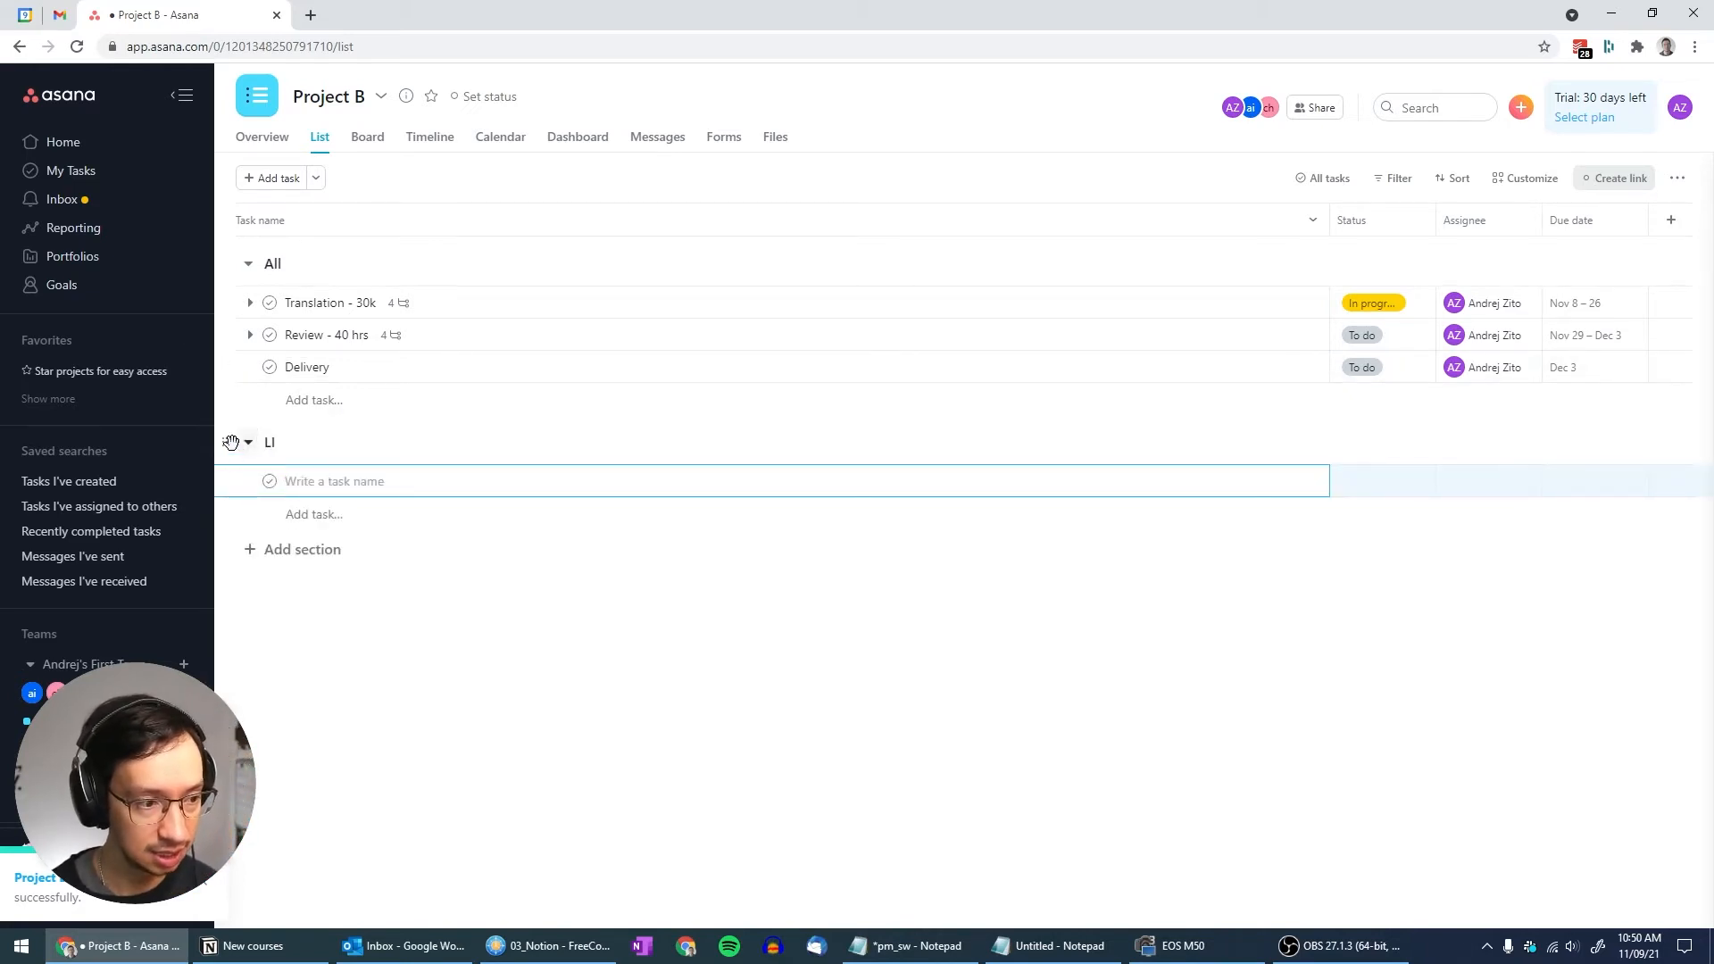
left_click_drag(234, 443, 228, 265)
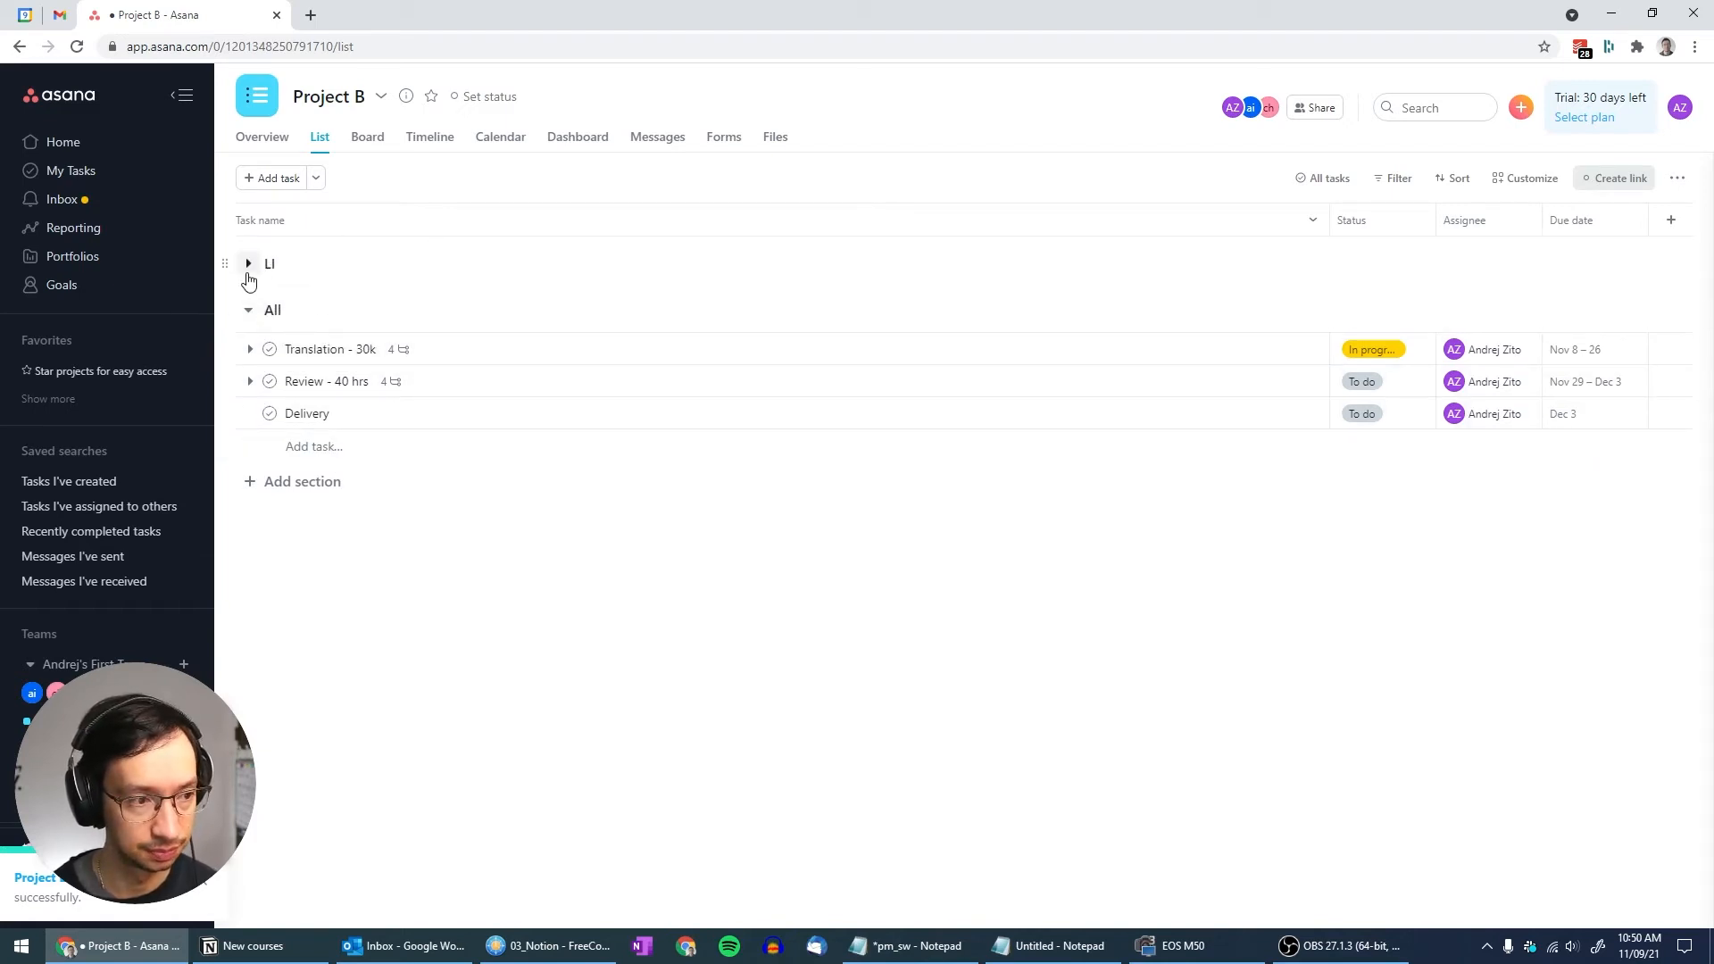
left_click(248, 266)
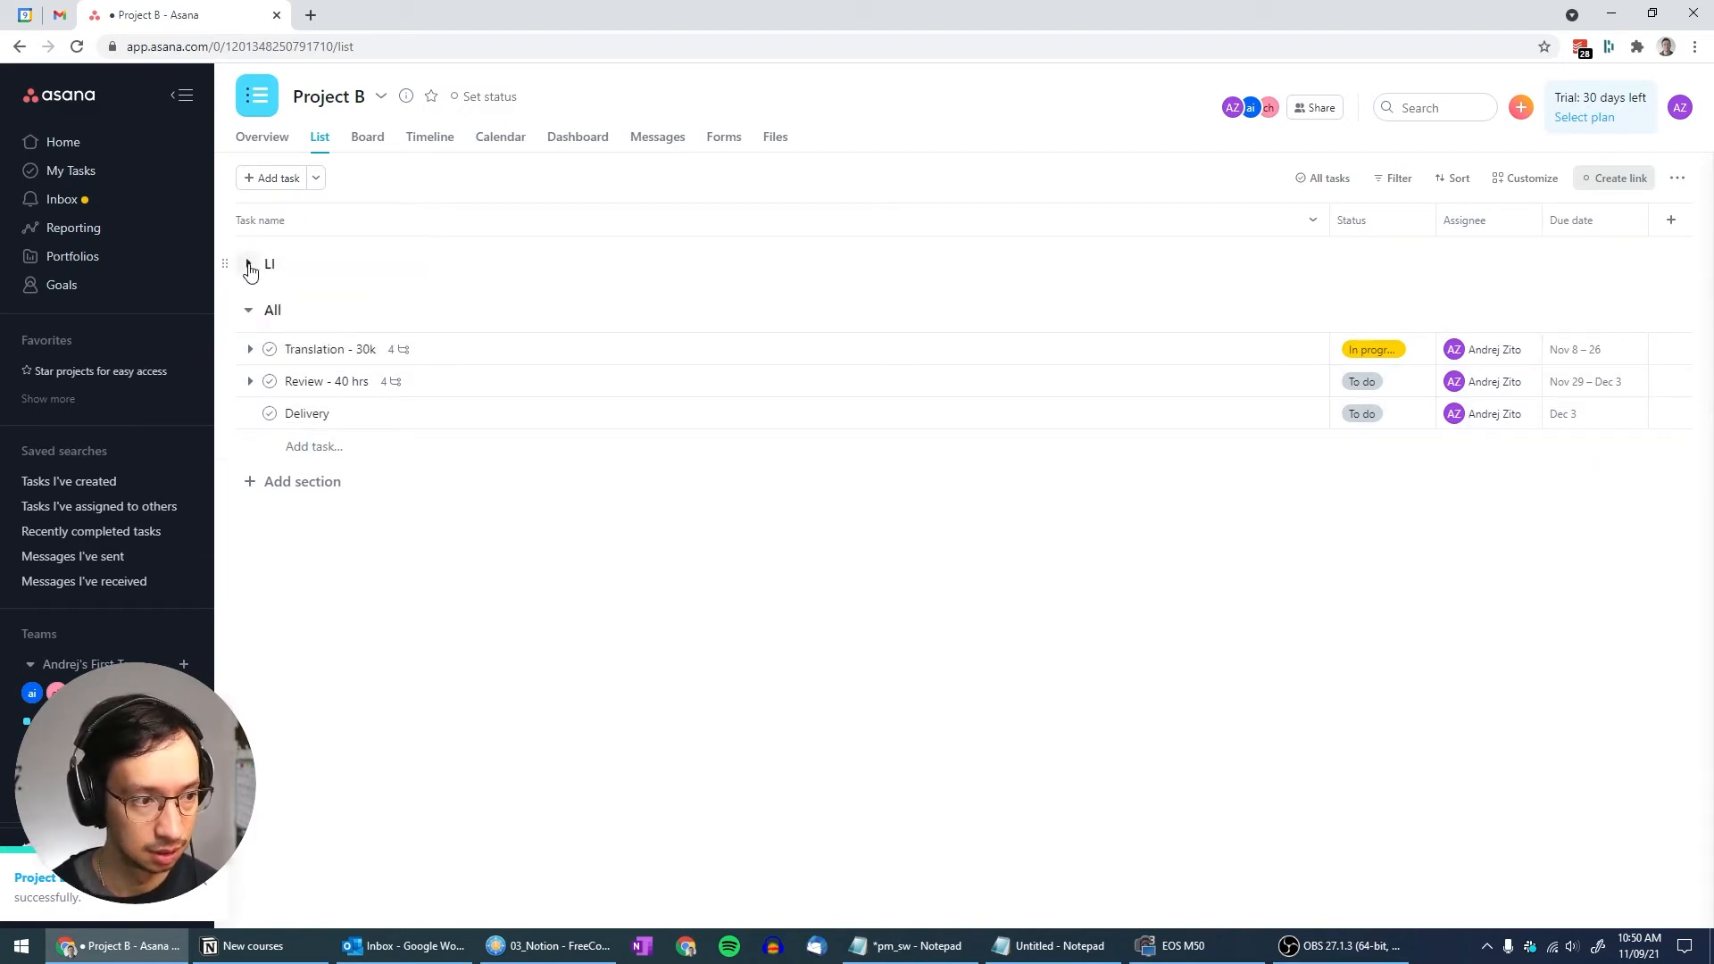
Add a 'Pre-processing - 10 hrs' task to the LI section and expand Translation's subtasks
left_click(287, 266)
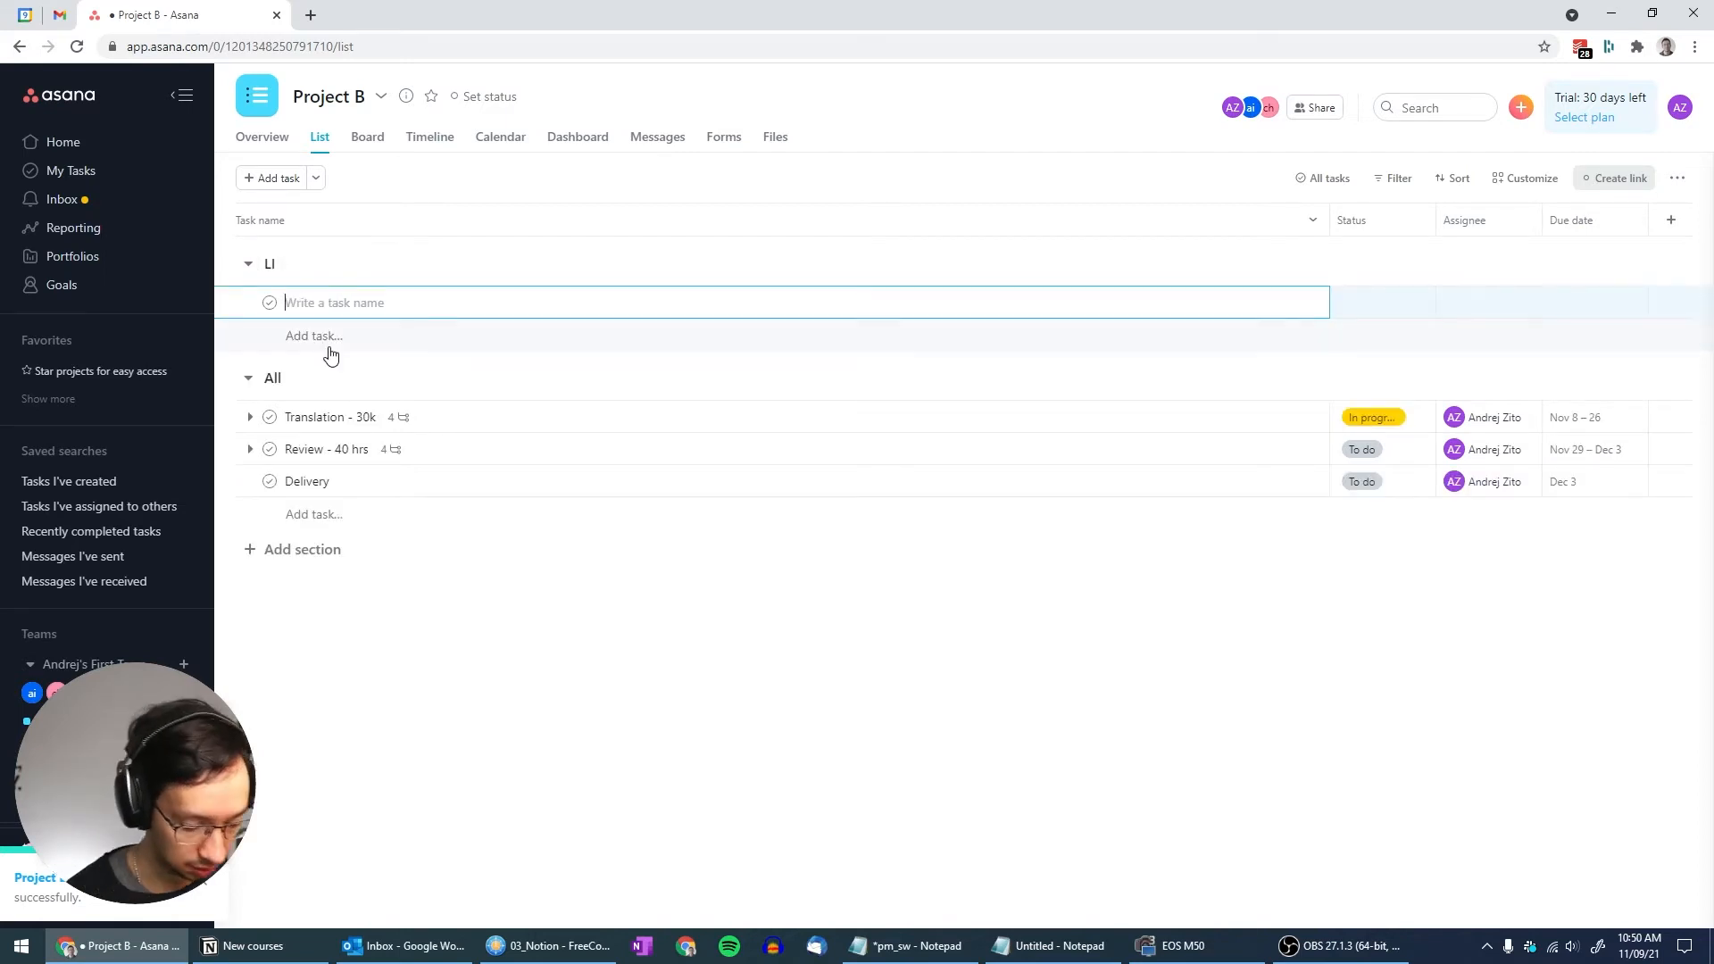
type("Pre-processin")
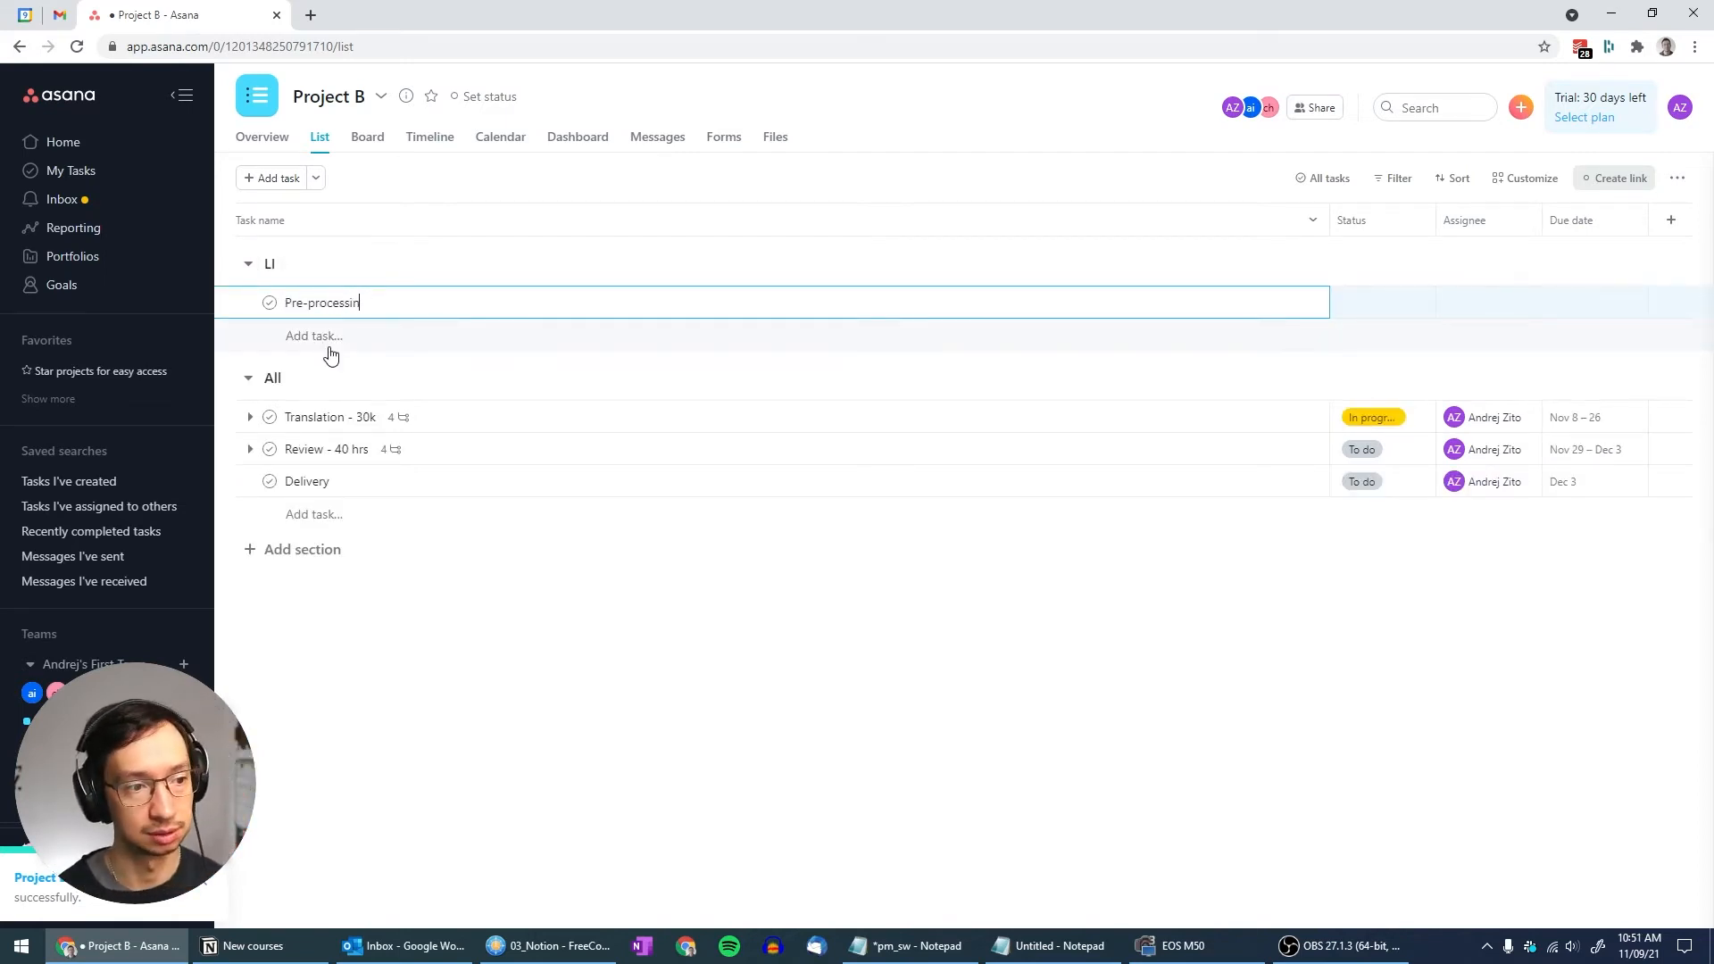
type("g")
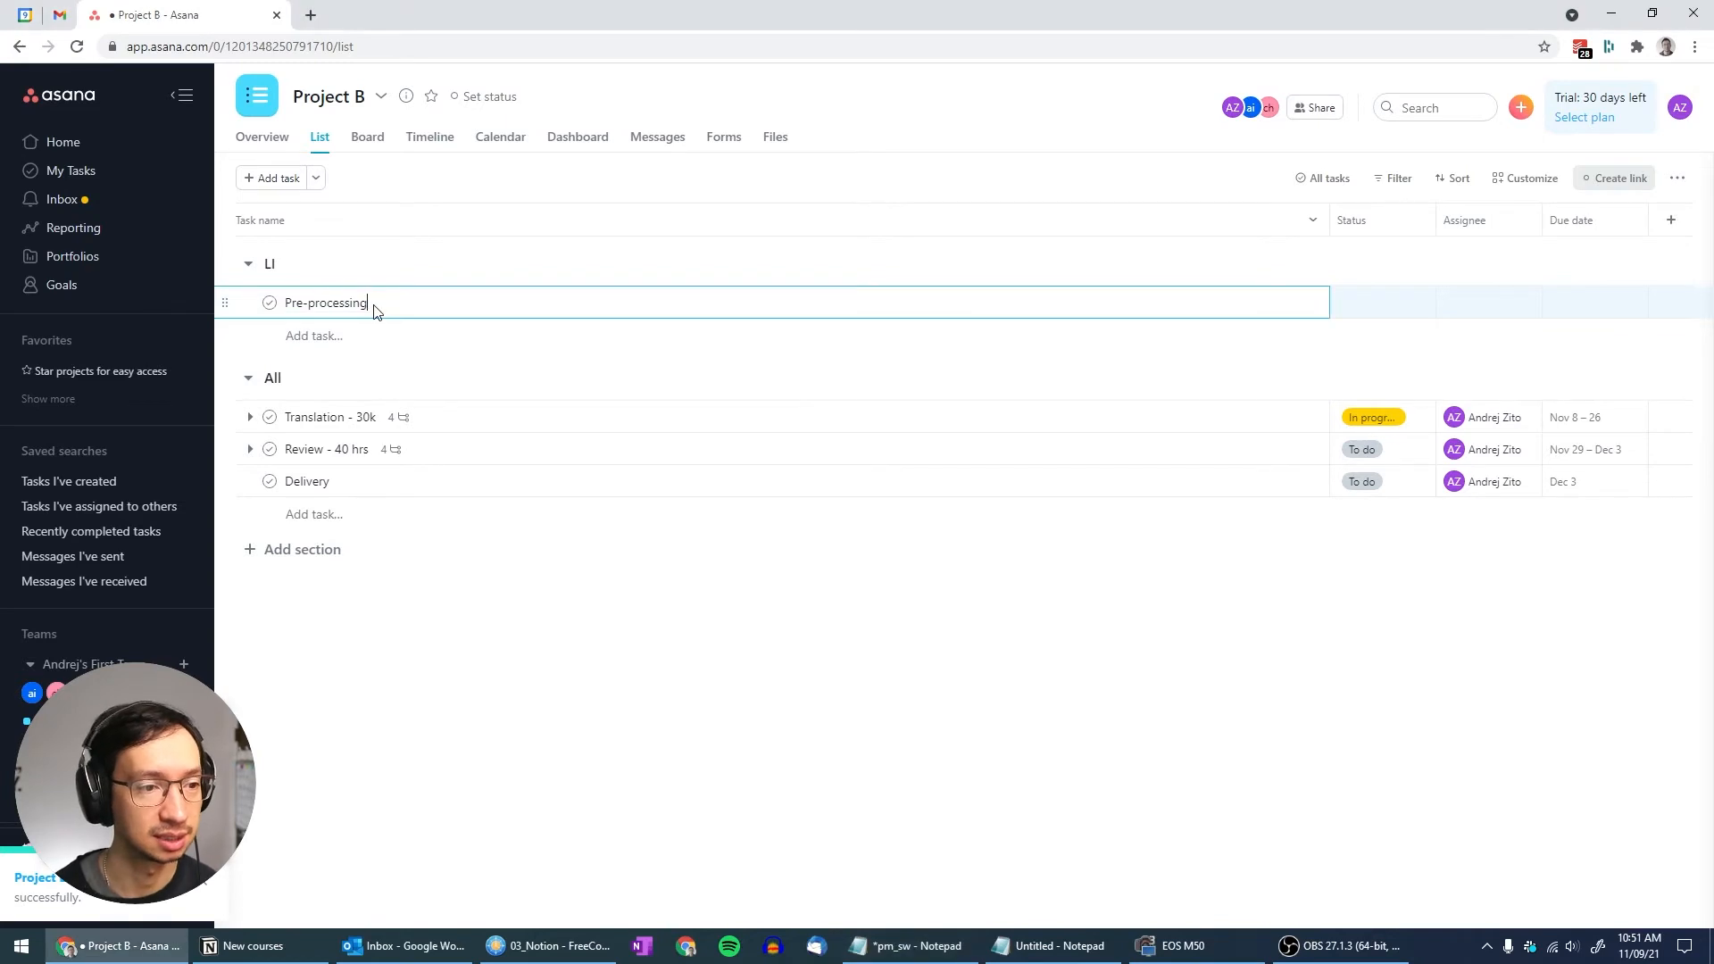
type(" - 10 hrs")
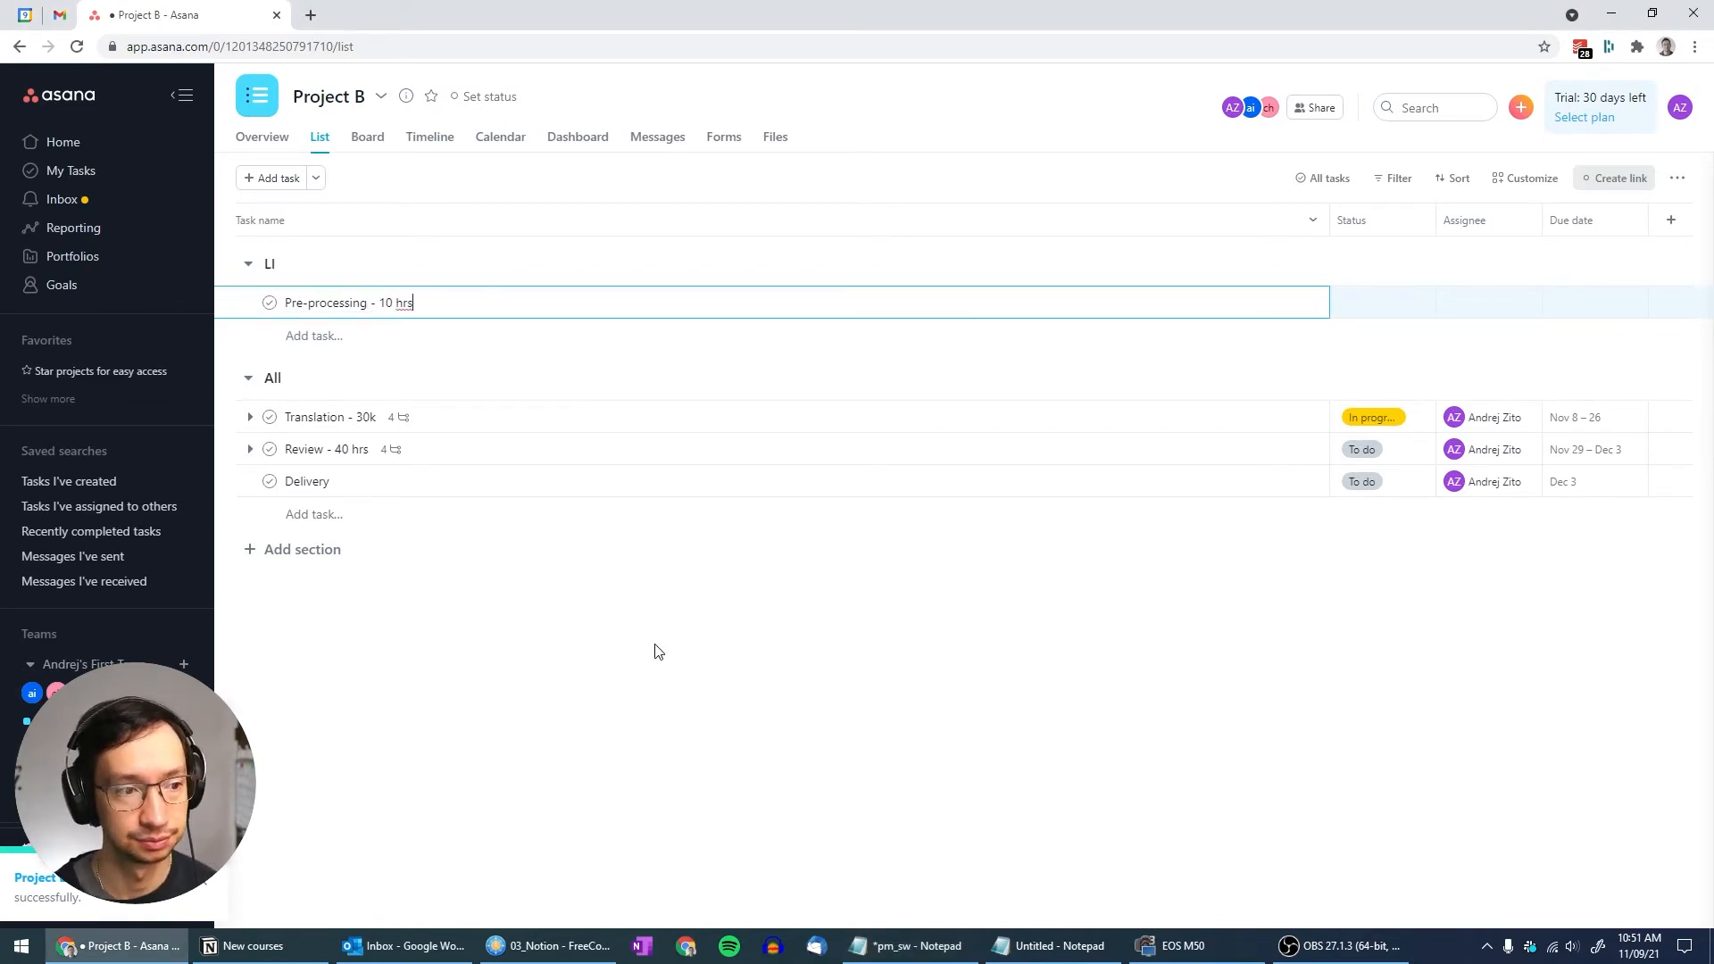
key("Escape")
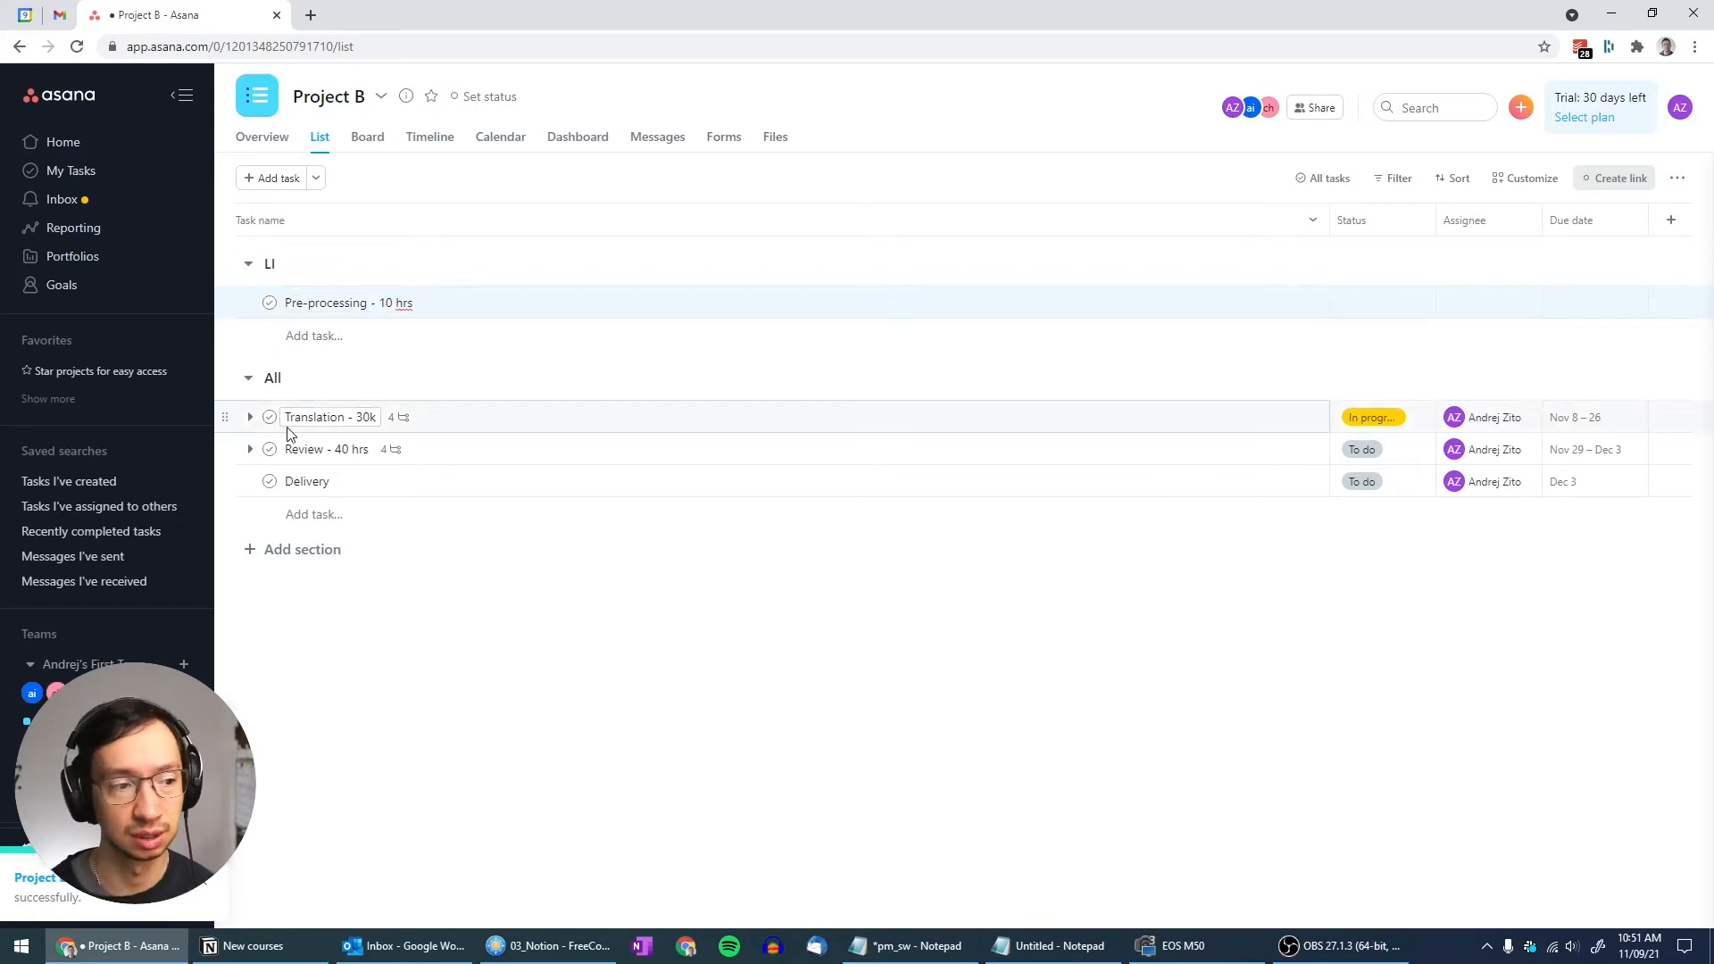
left_click(250, 417)
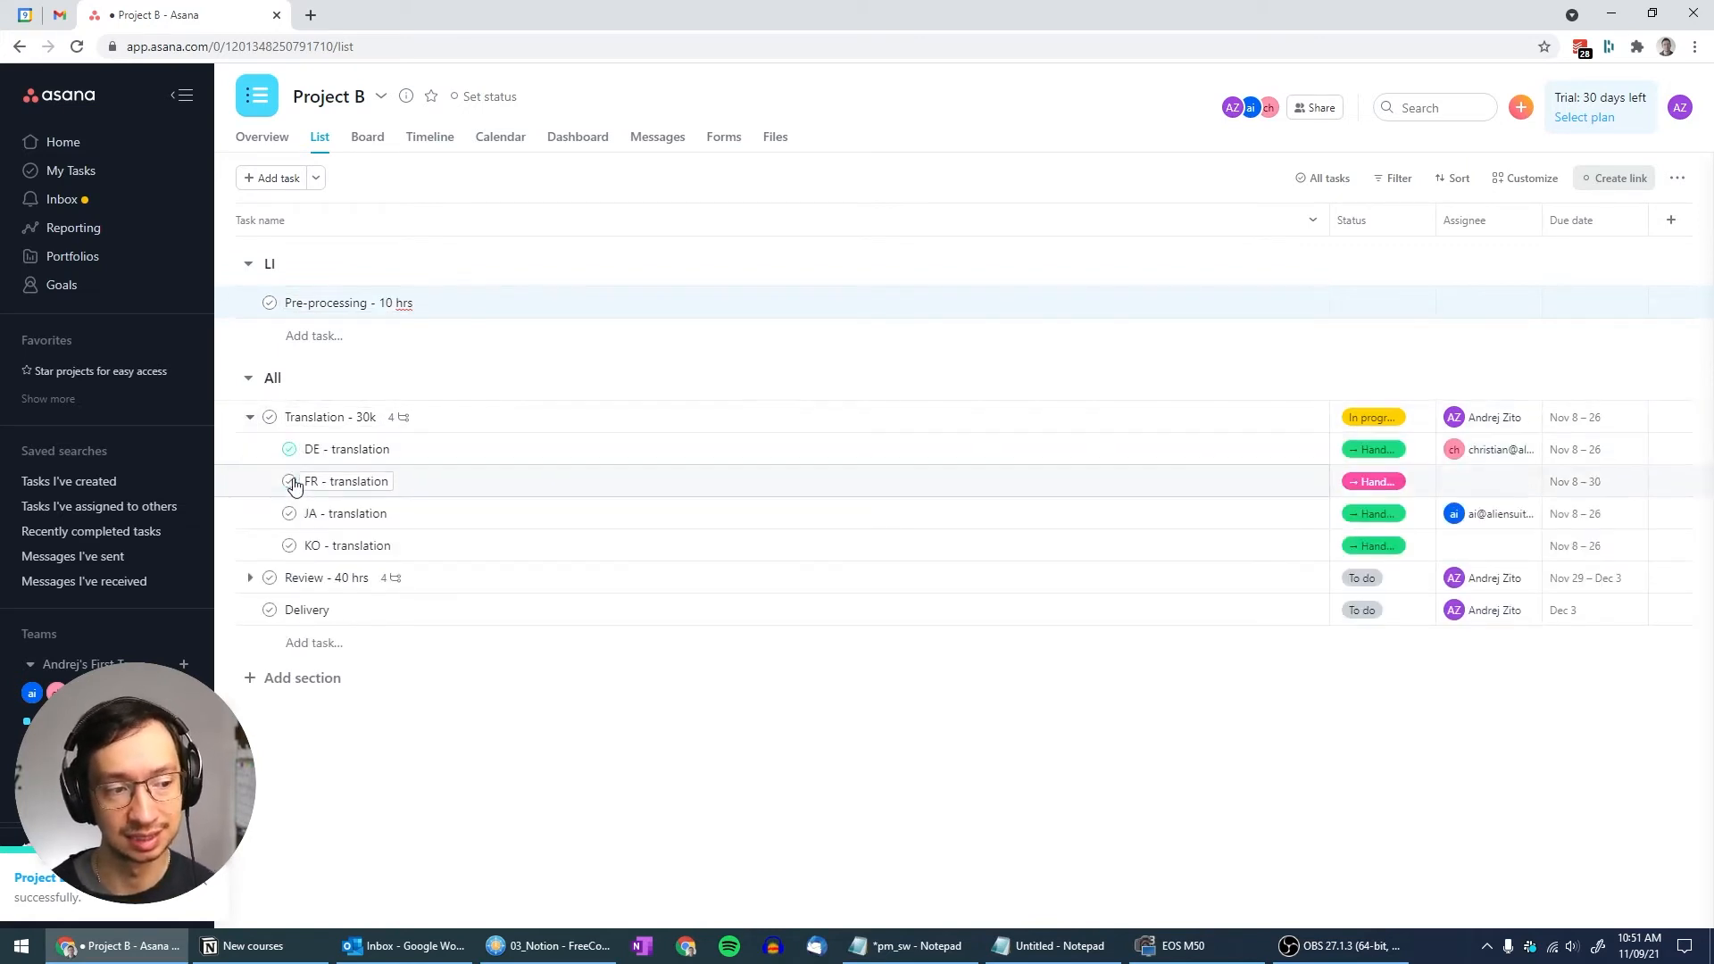
left_click(314, 304)
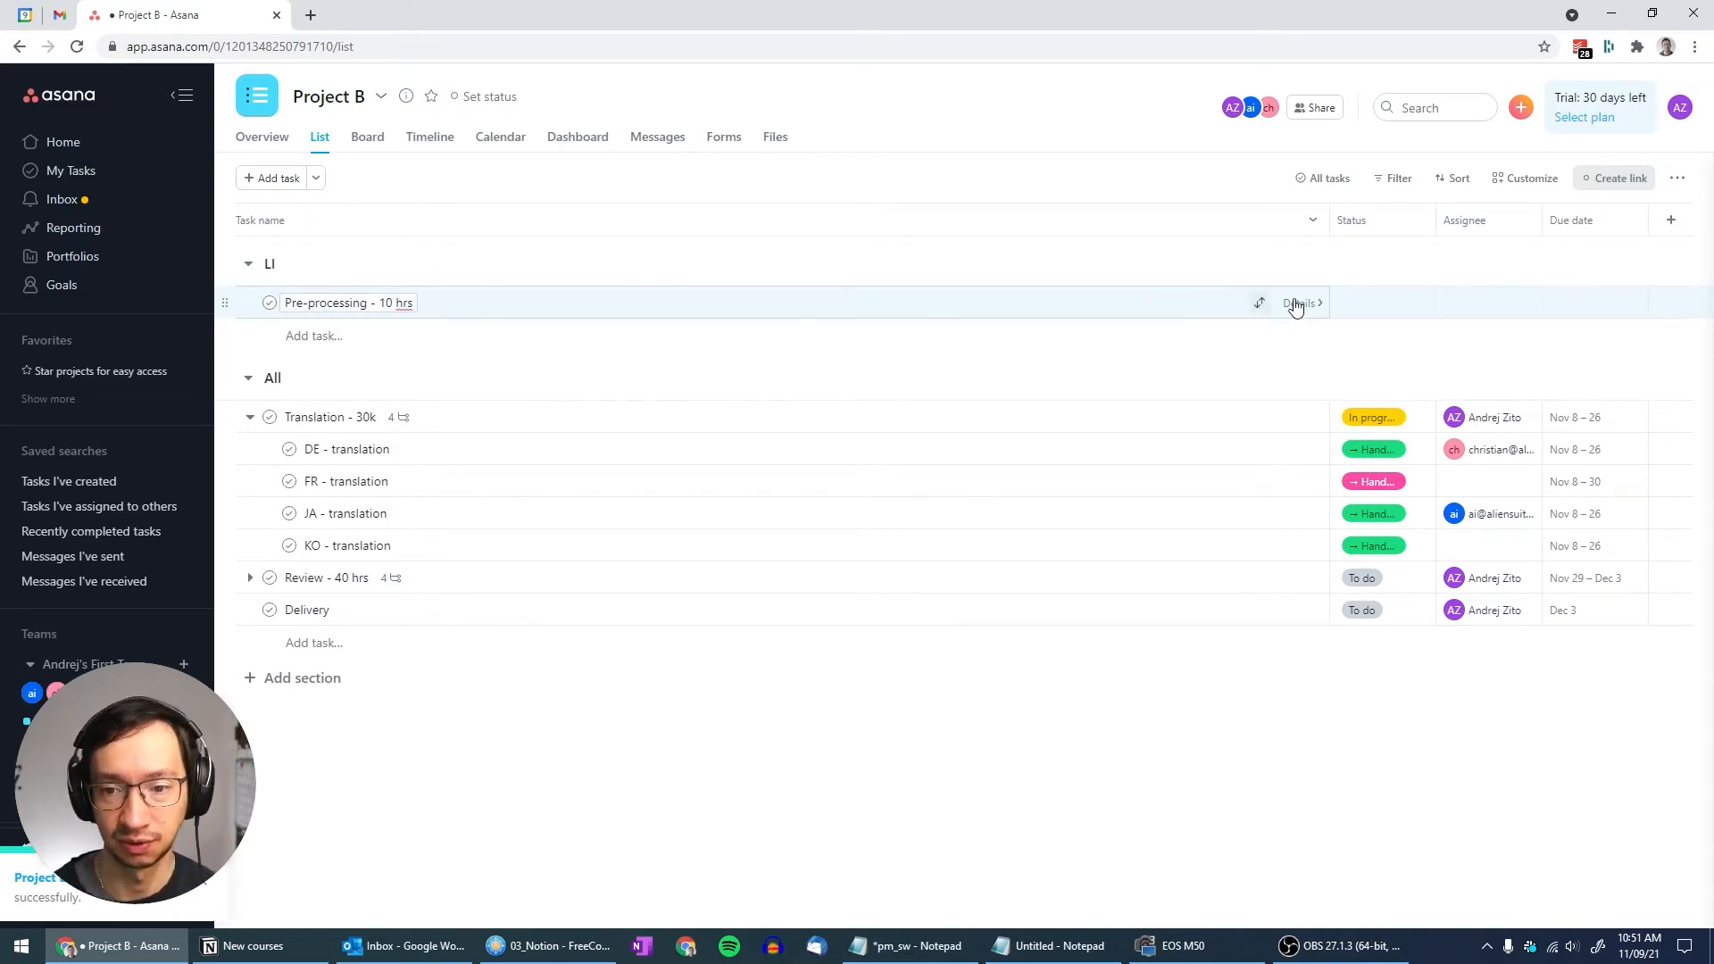
Set the Pre-processing task's status to Done
left_click(1418, 307)
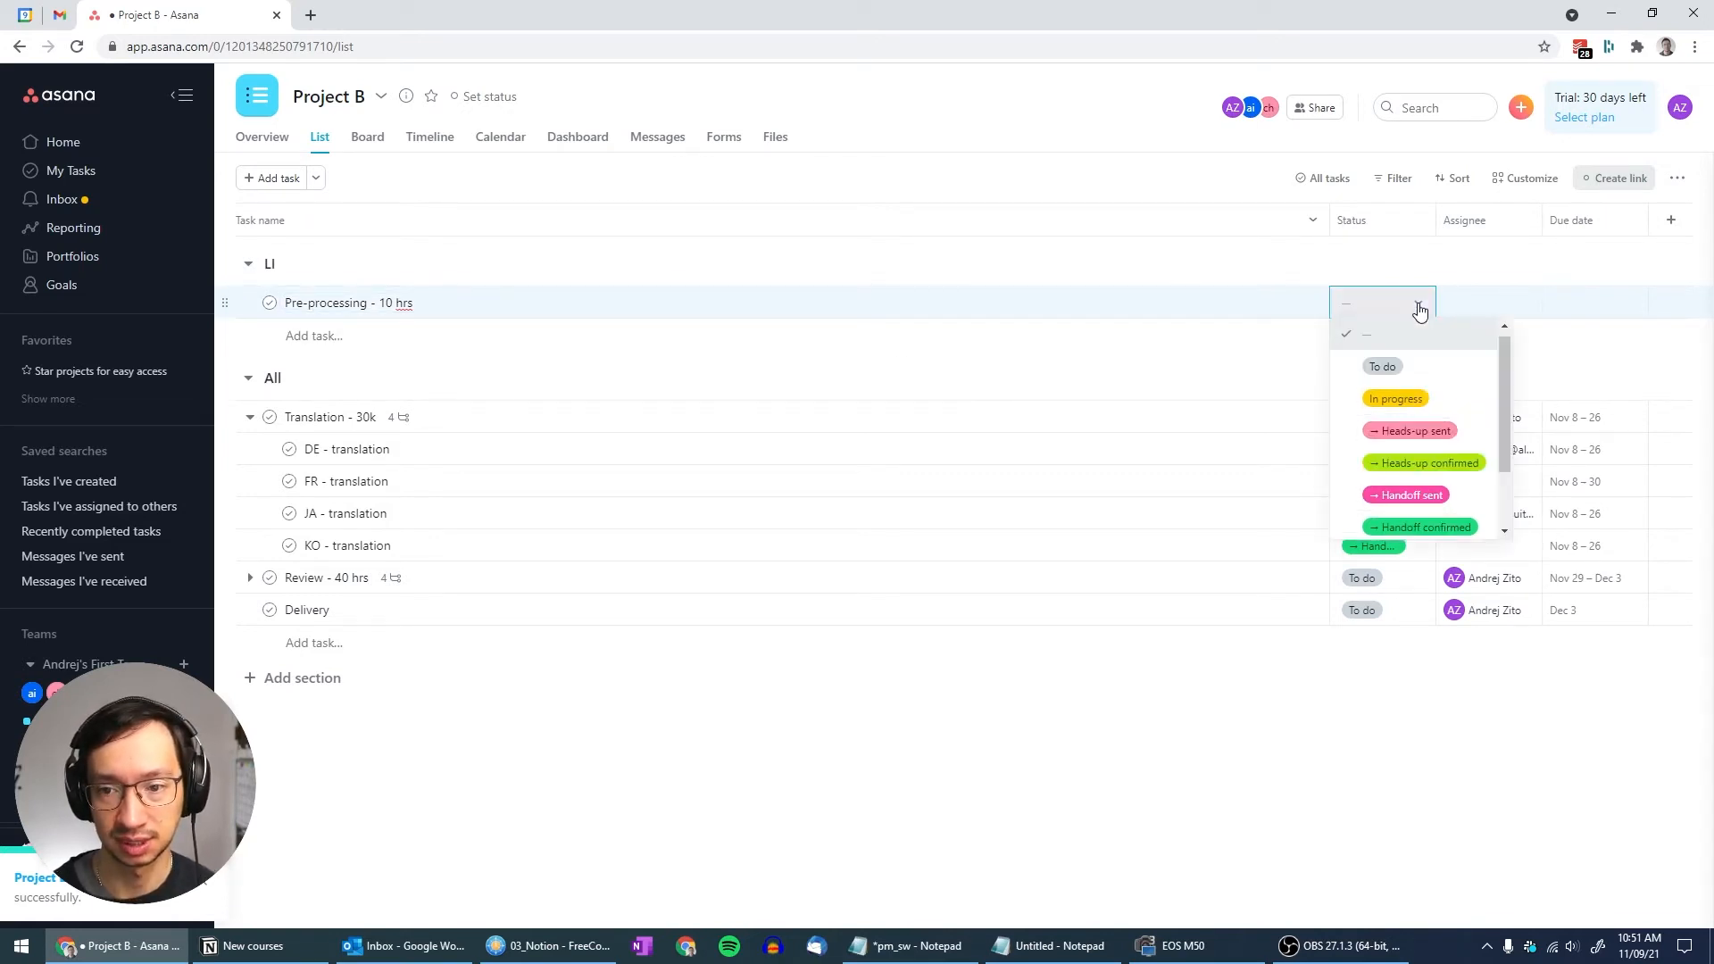
scroll(1416, 459, "down", 2)
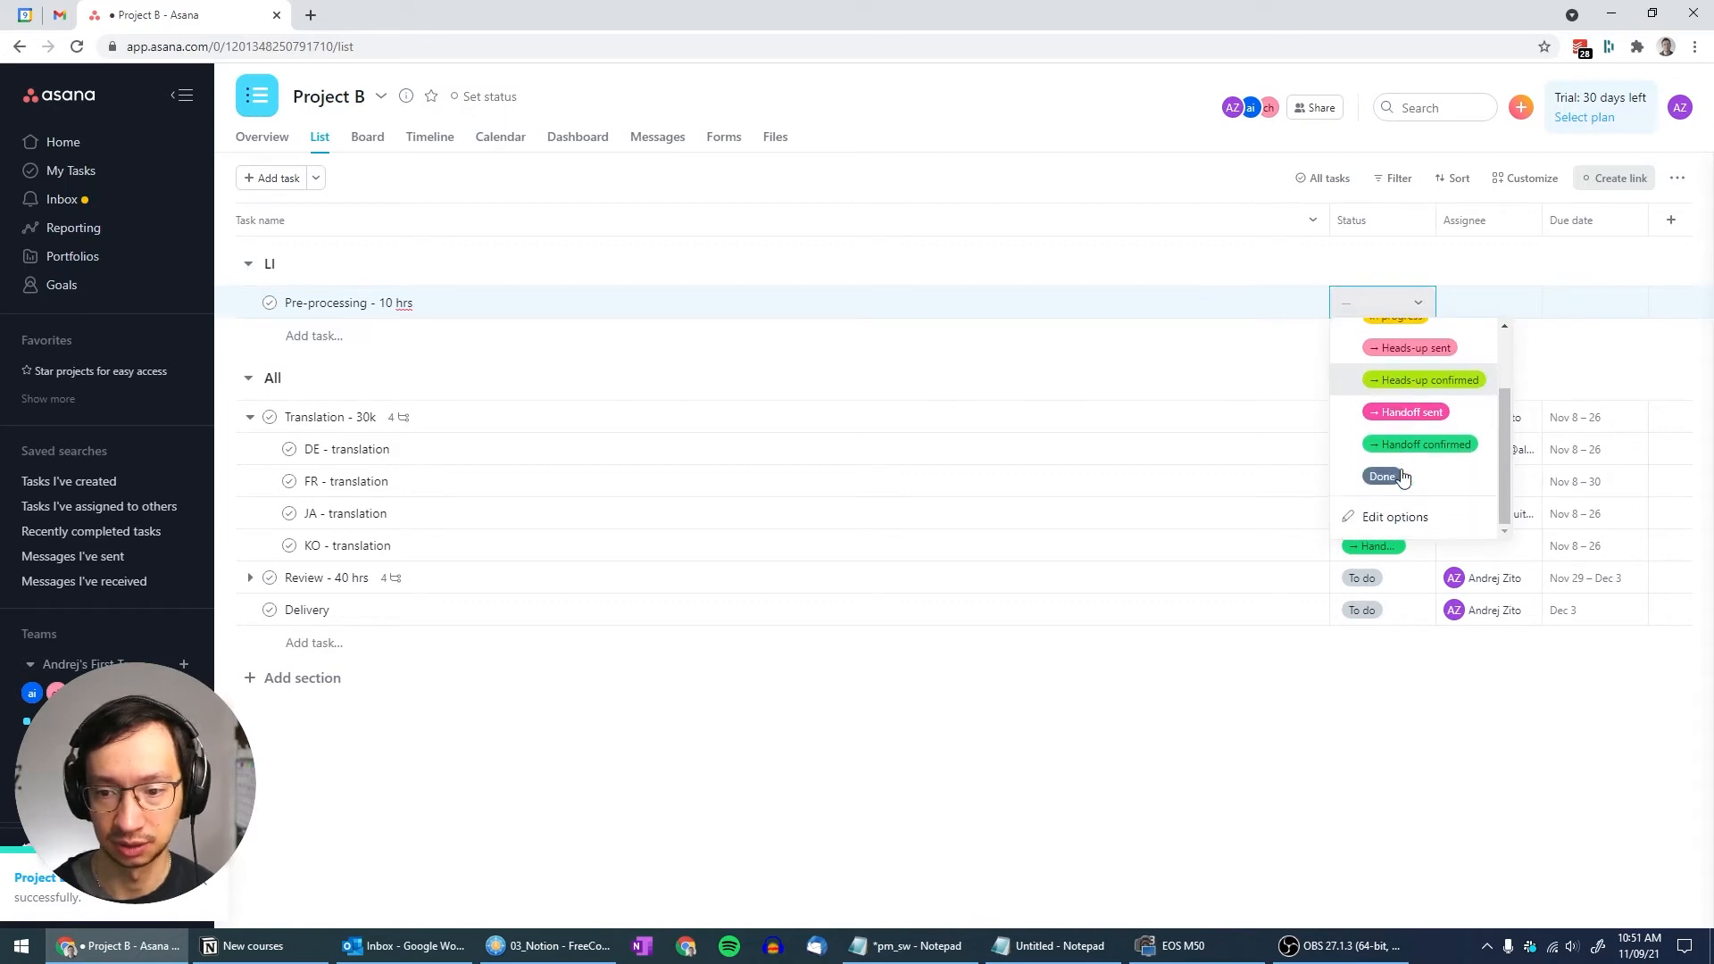
left_click(1382, 477)
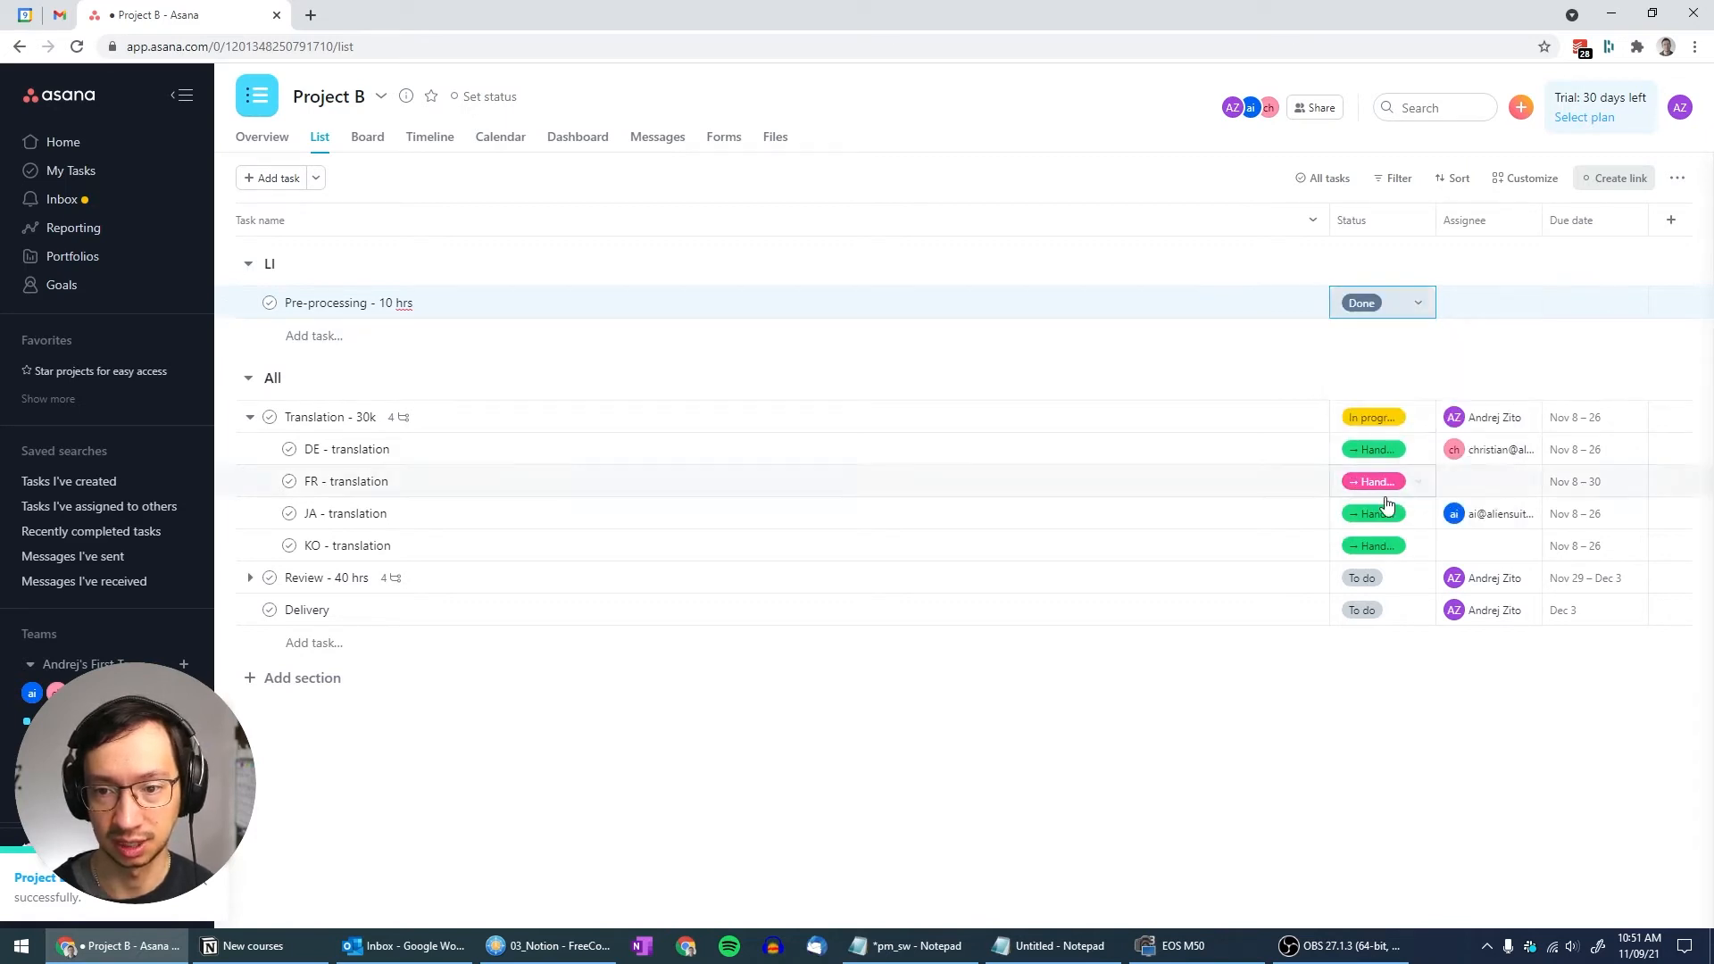
Give Pre-processing a date range of Nov 4 – 5
left_click(1566, 305)
left_click(1455, 348)
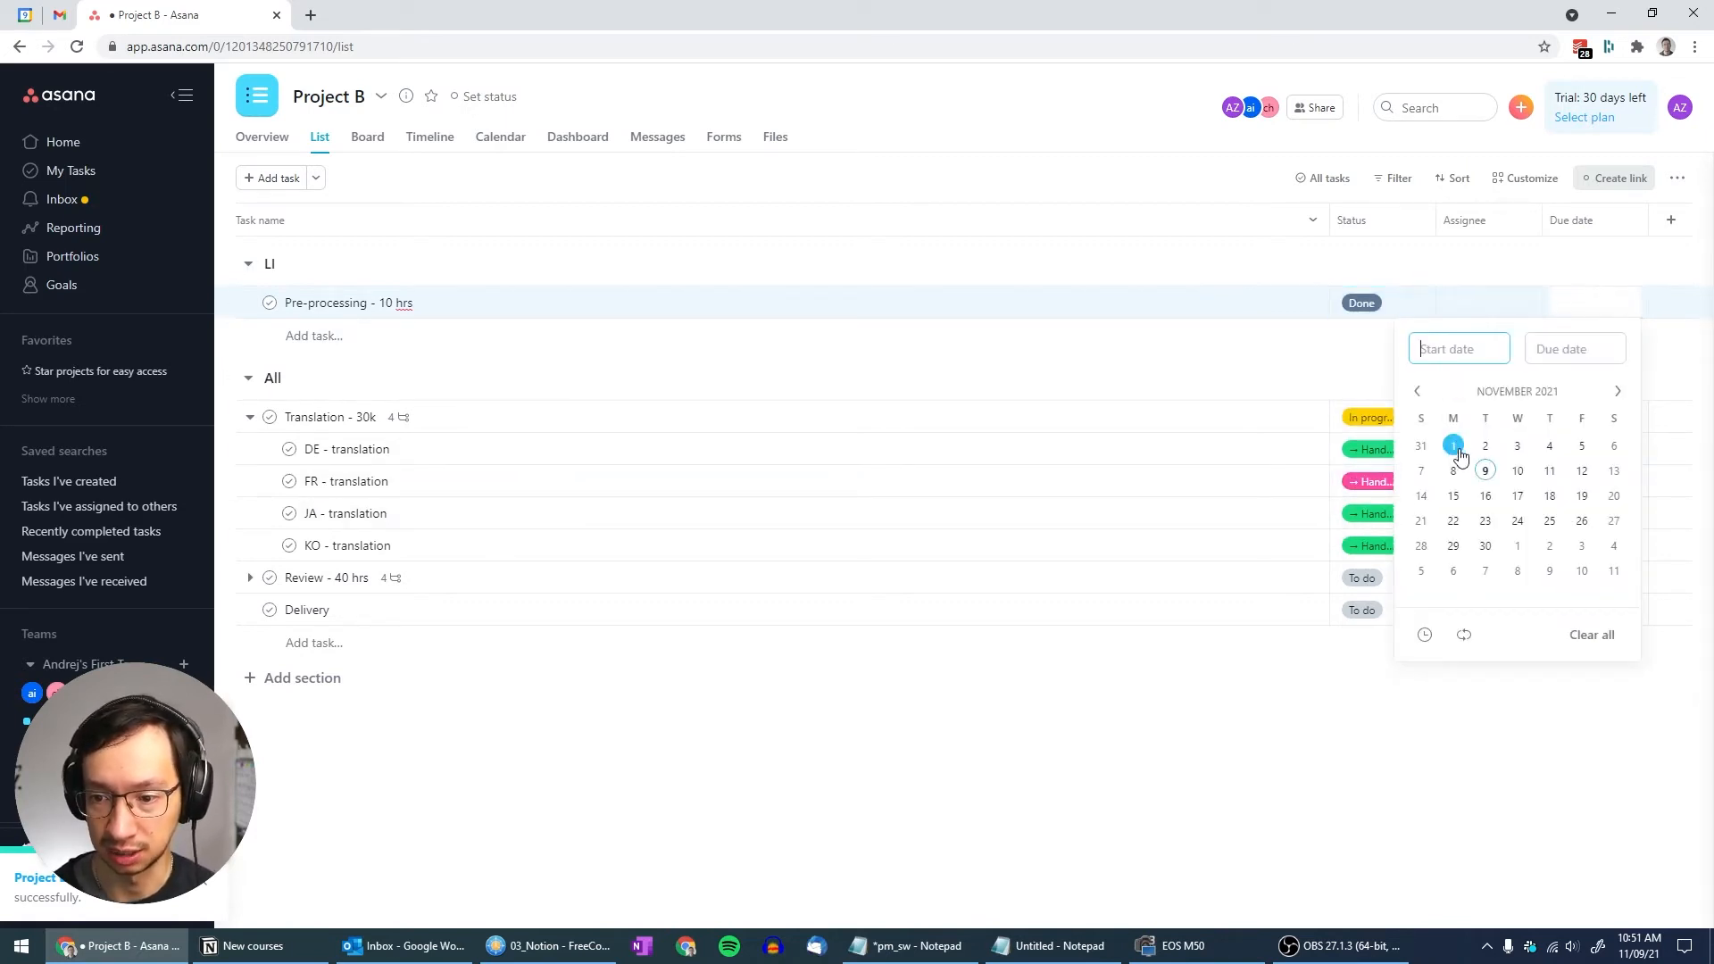
left_click(1581, 446)
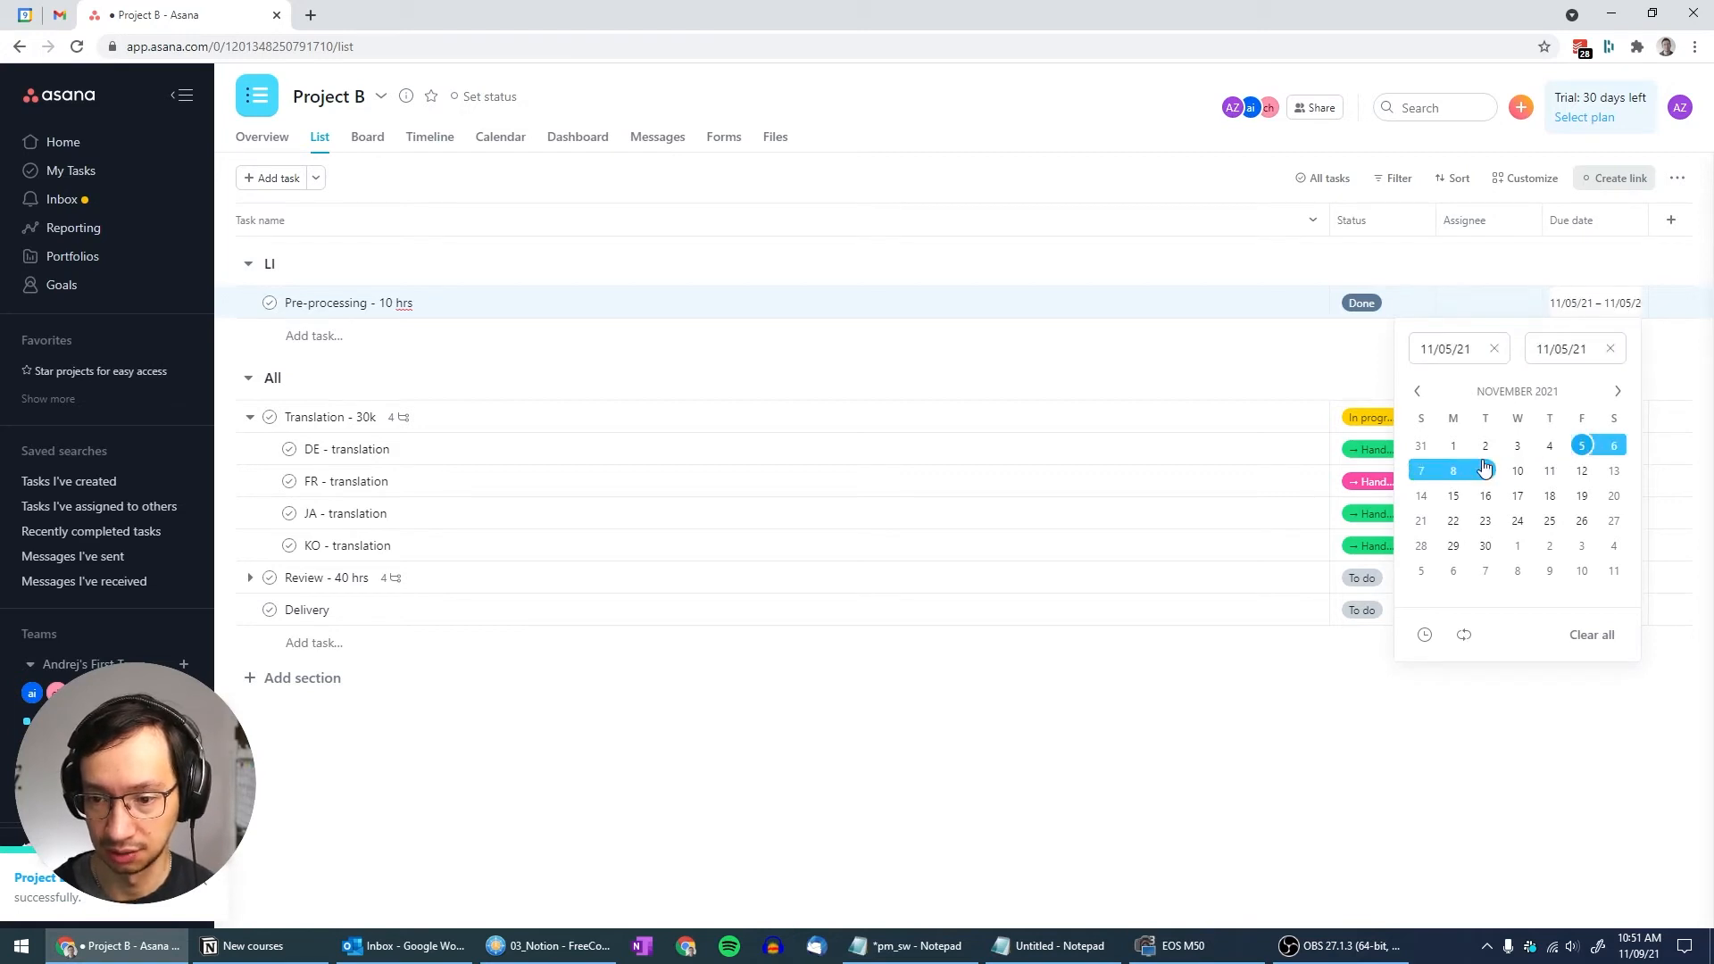
left_click(1550, 446)
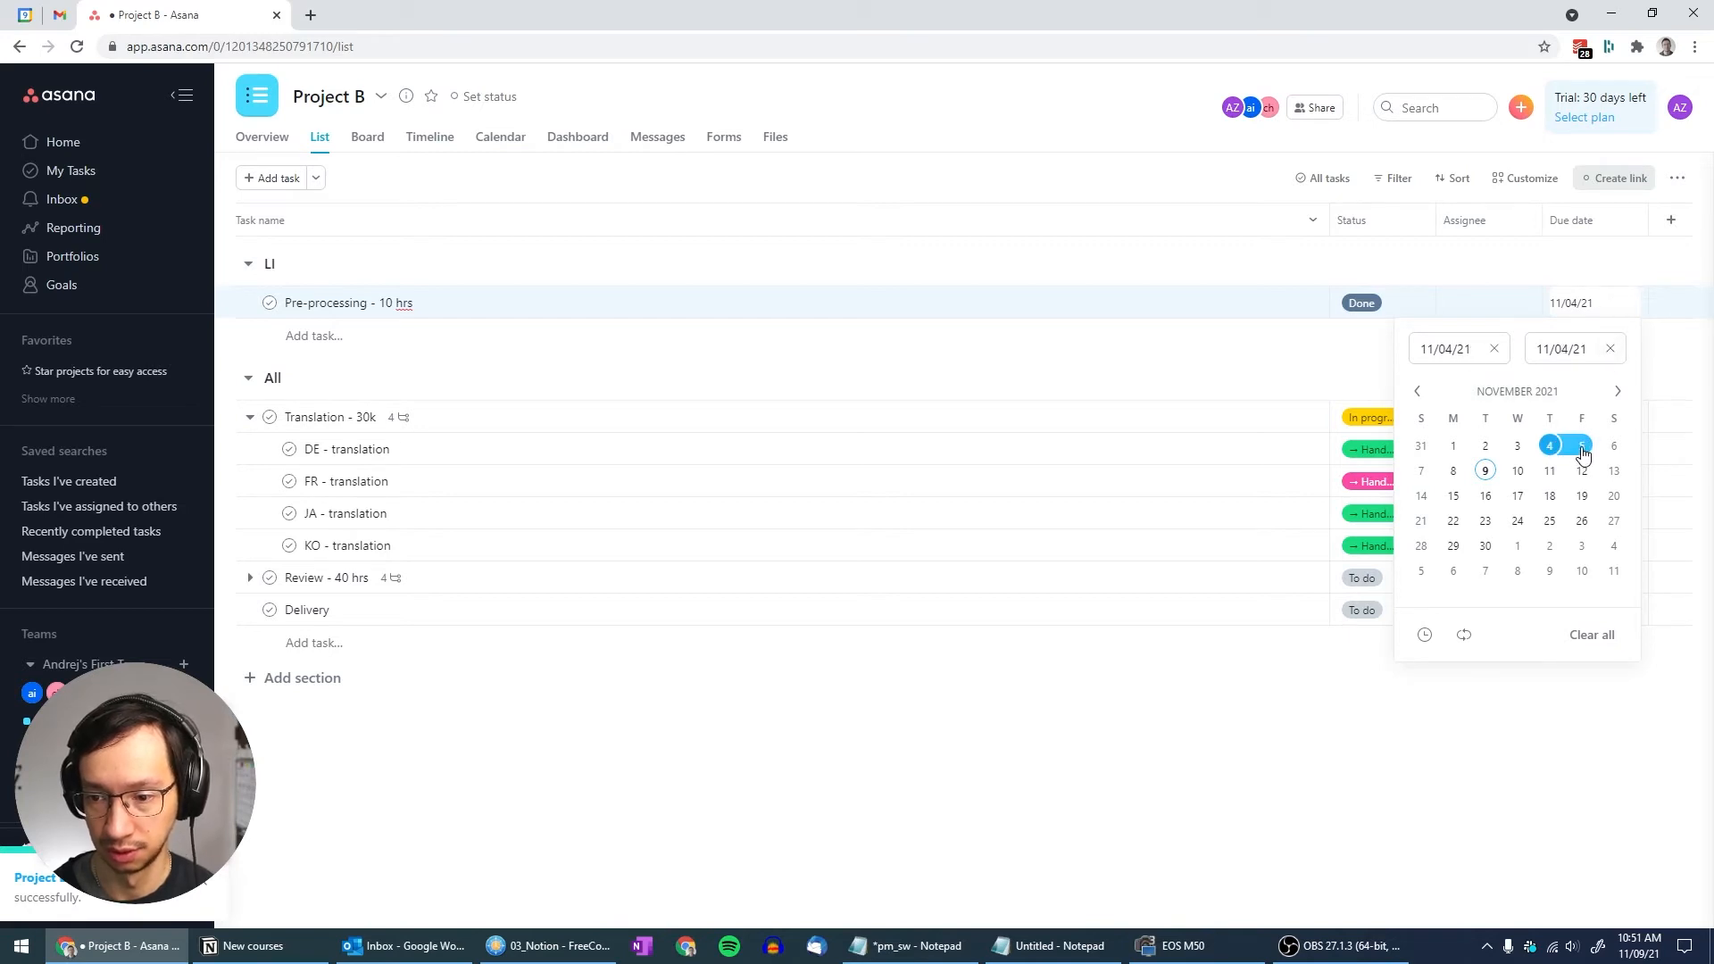
left_click(1530, 269)
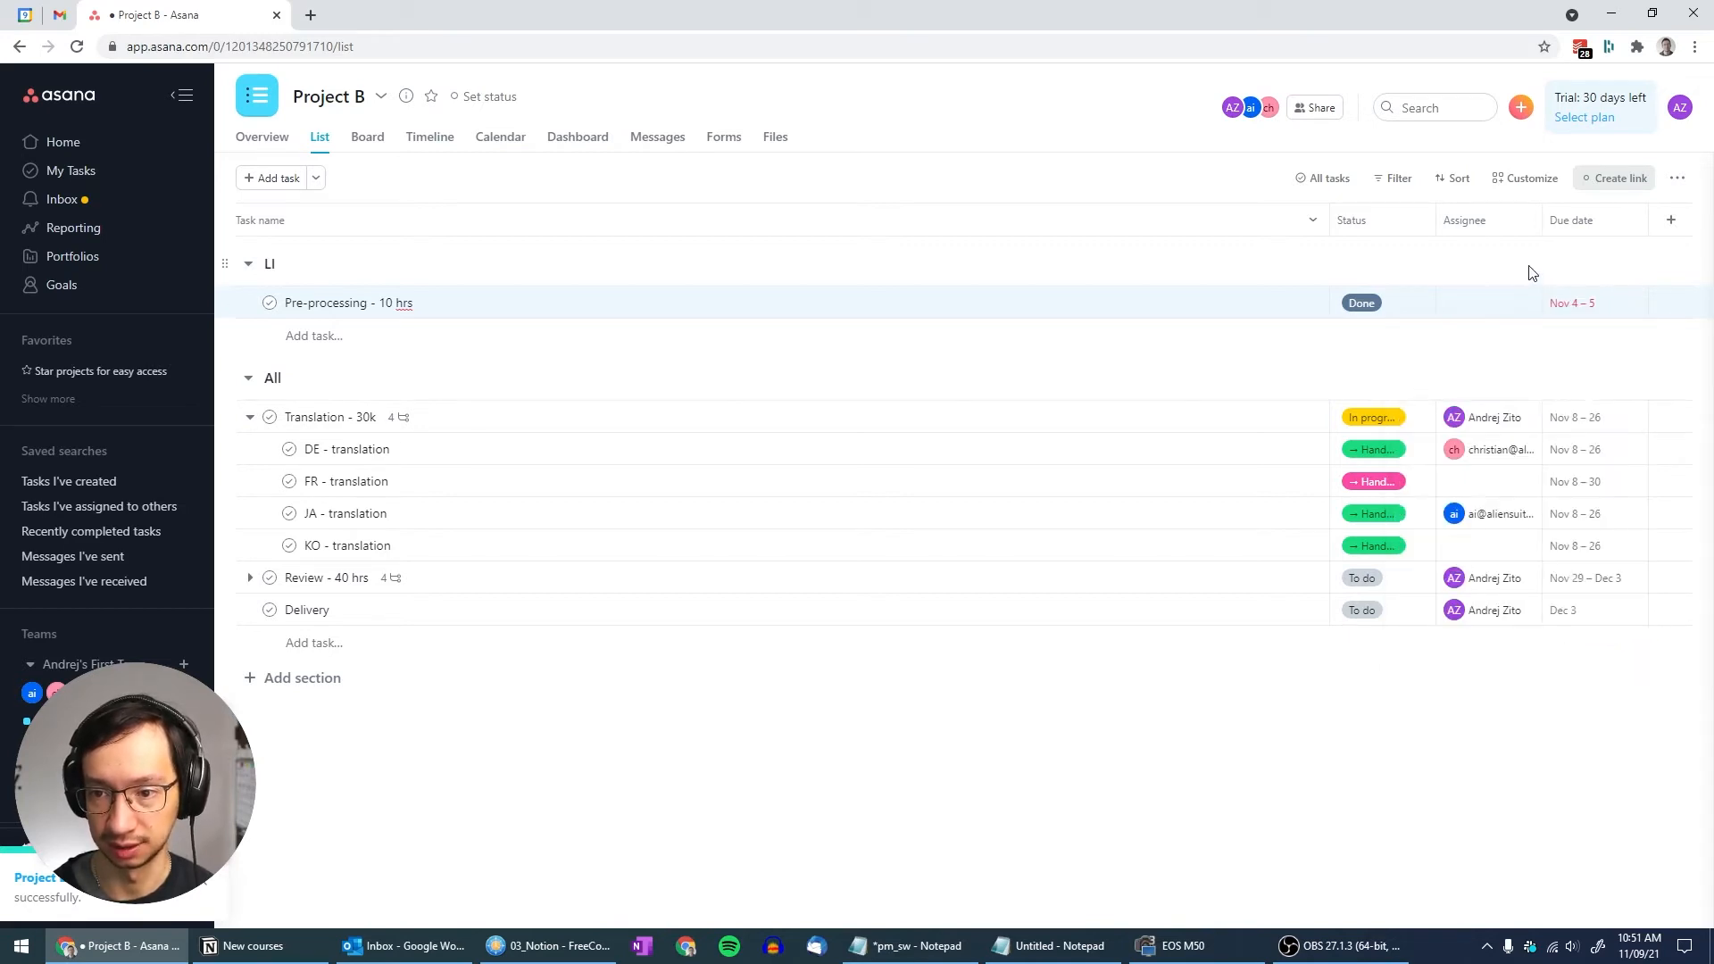
Assign Pre-processing to the team member, leaving its status at Done
left_click(1454, 305)
left_click(1184, 337)
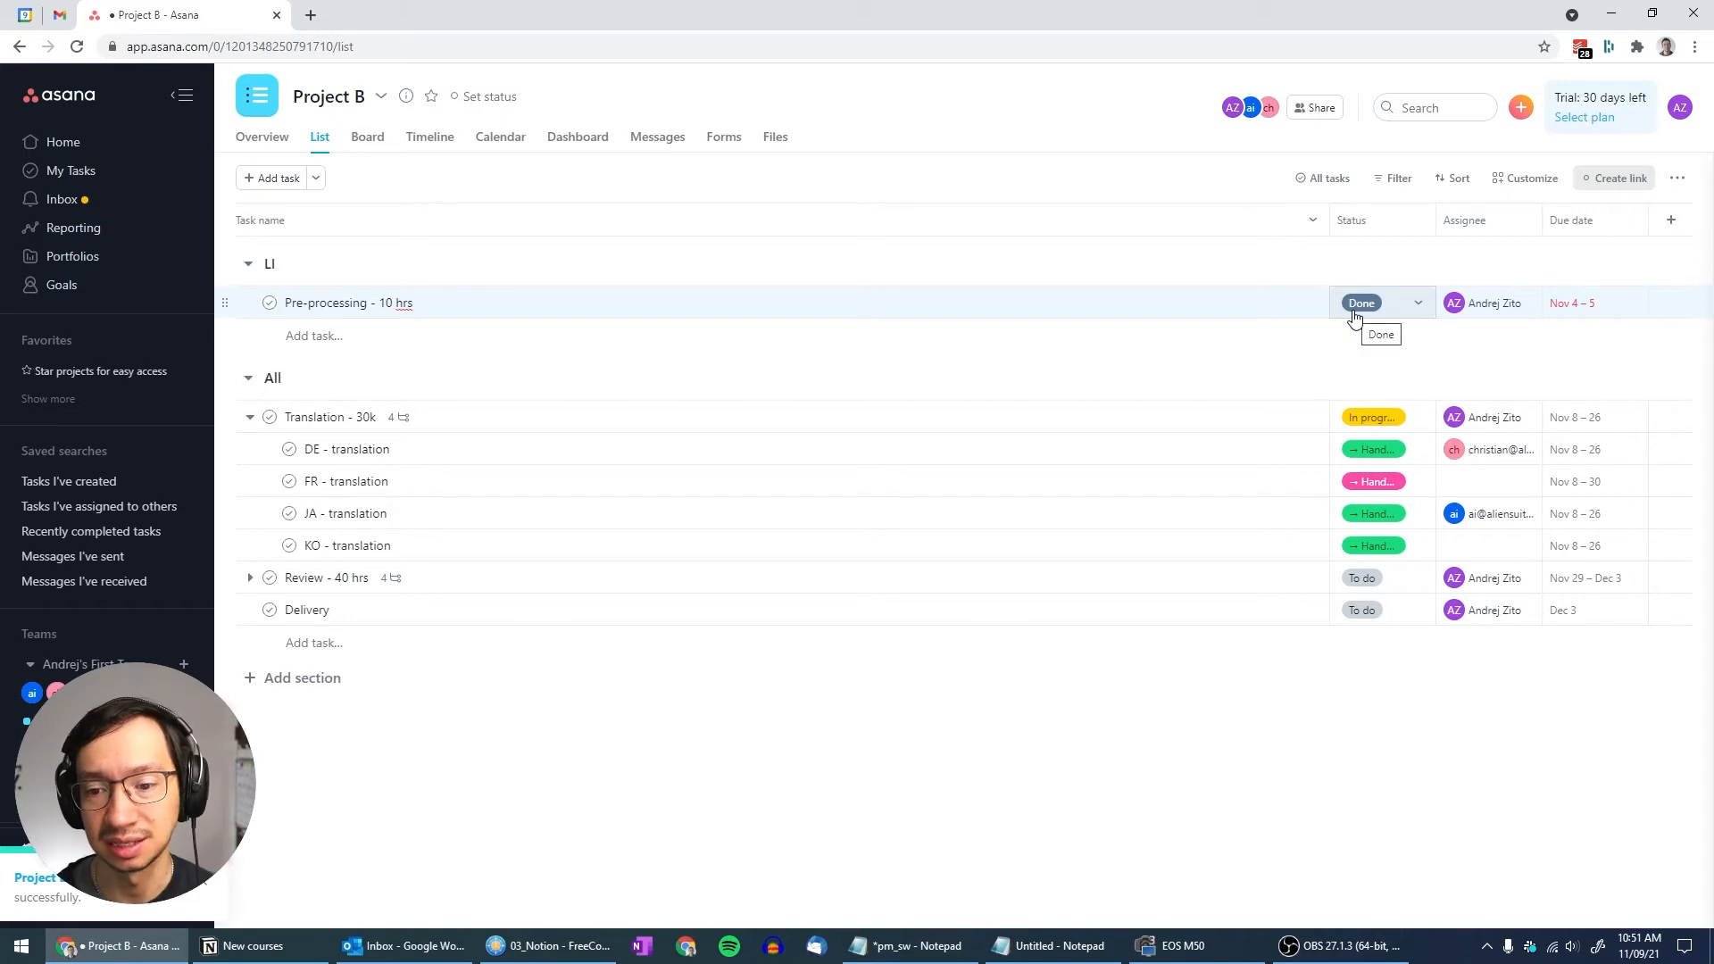
left_click(1419, 306)
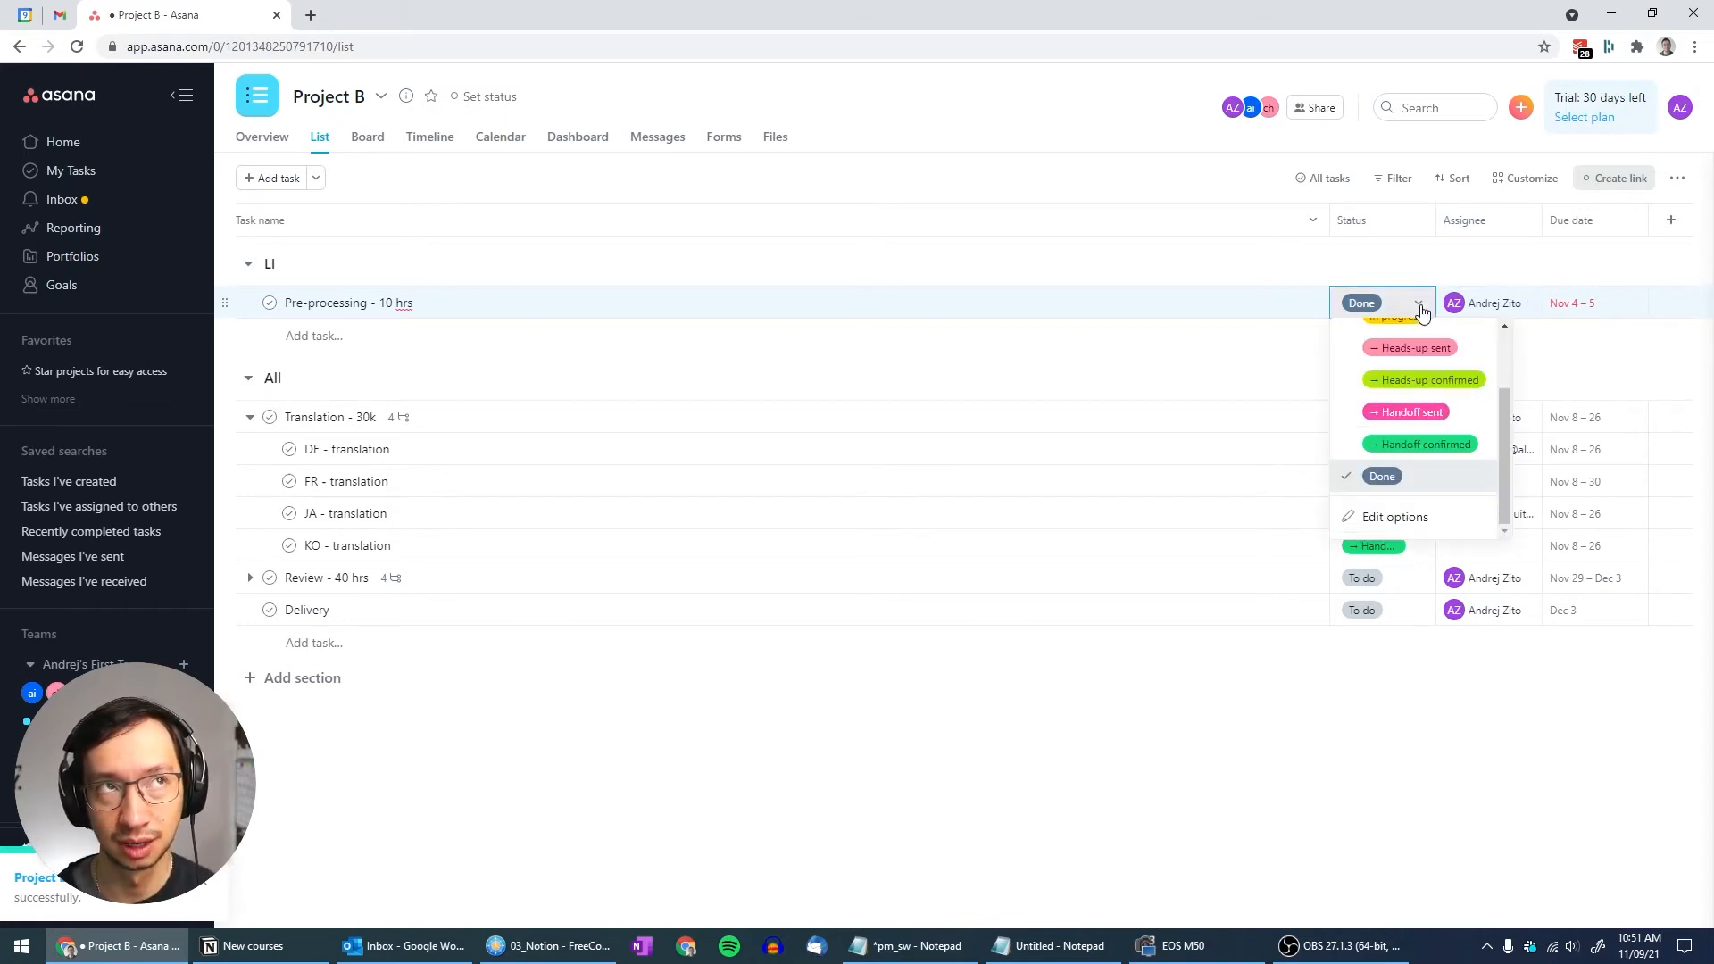
left_click(1421, 311)
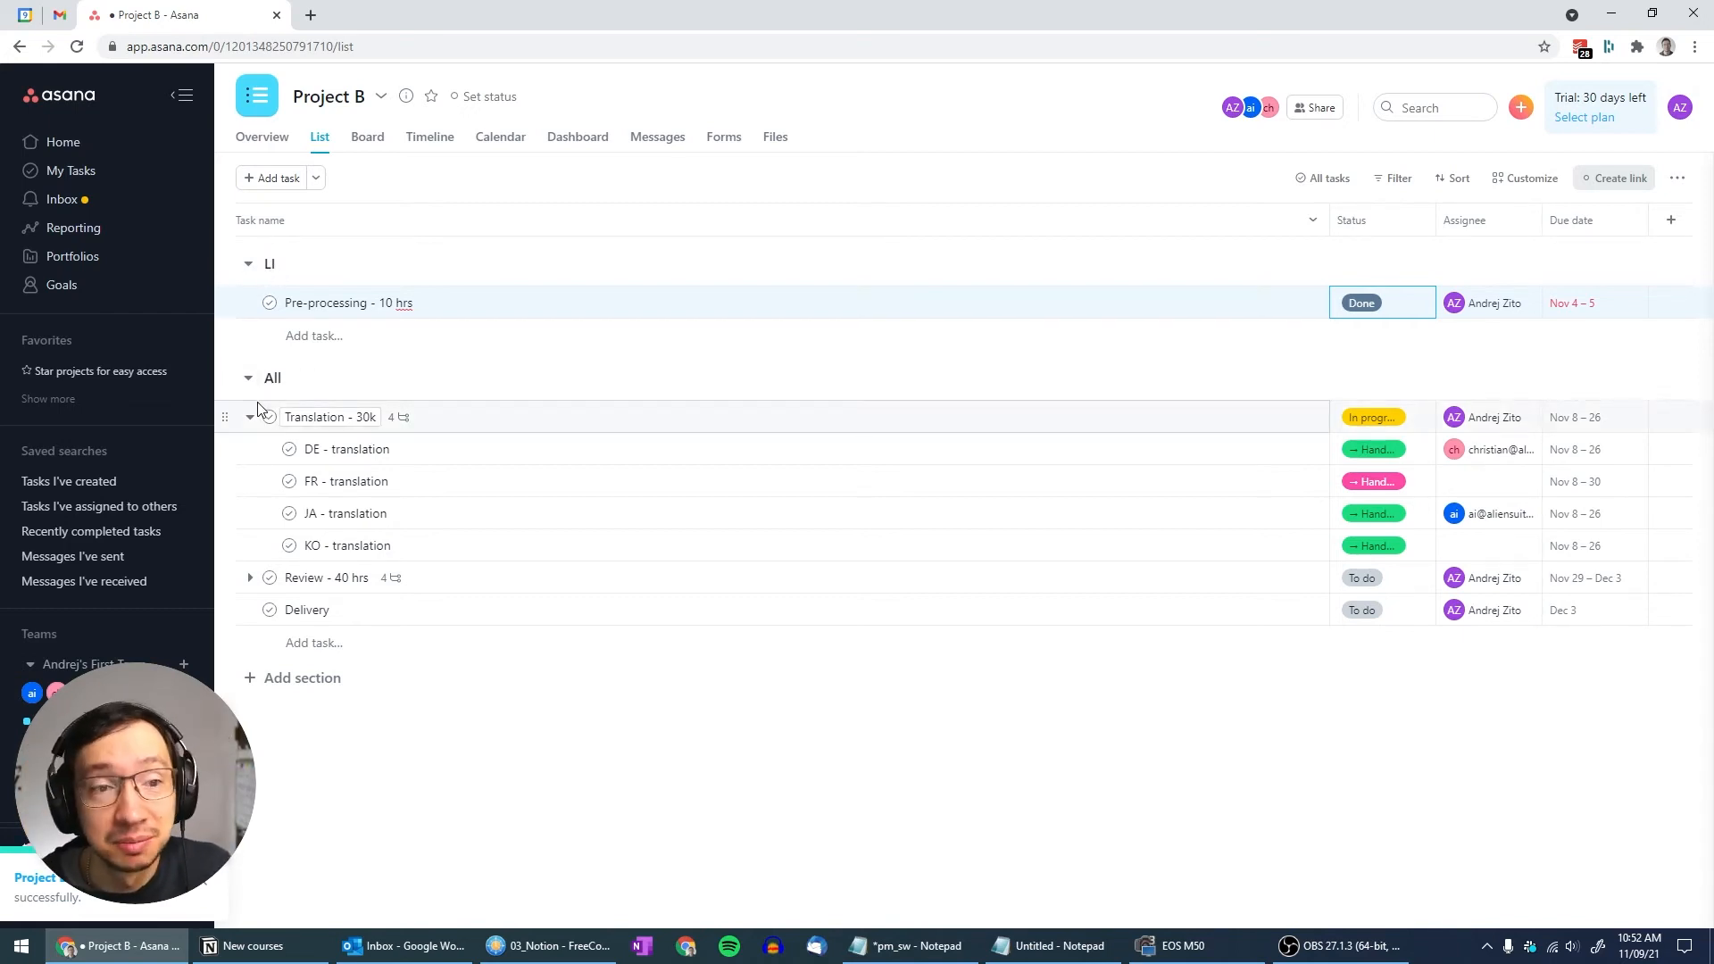
Check off Pre-processing - 10 hrs as complete, then glance at the Status column options
left_click(268, 306)
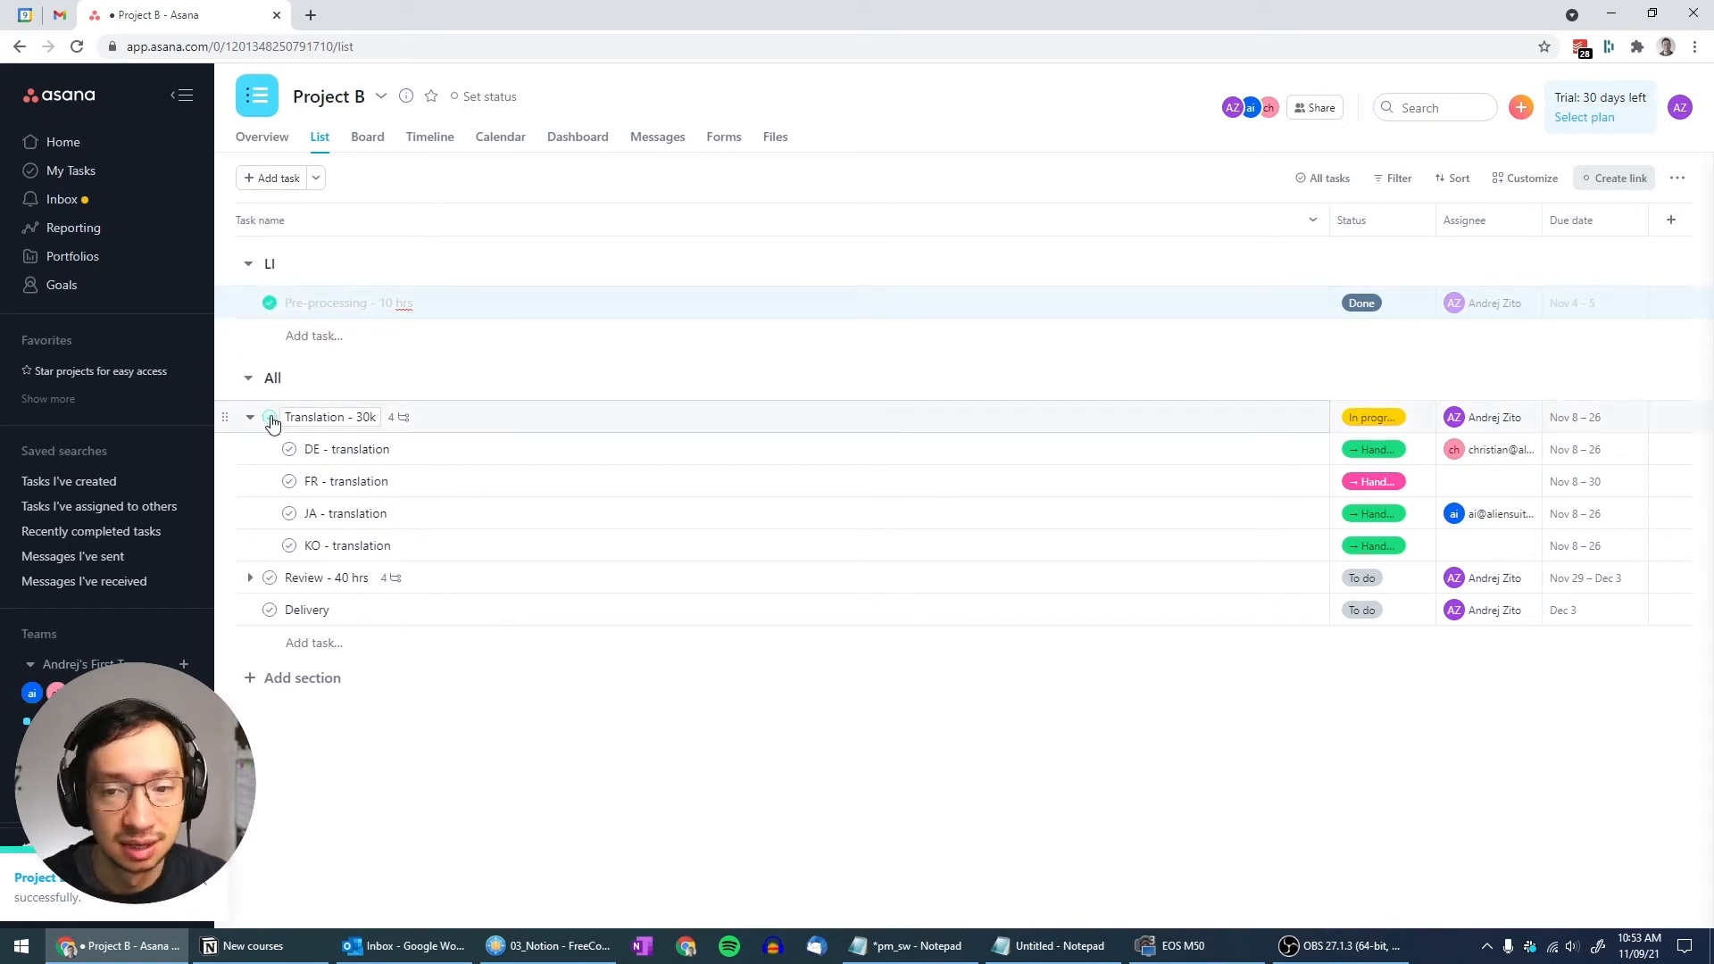
left_click(1420, 222)
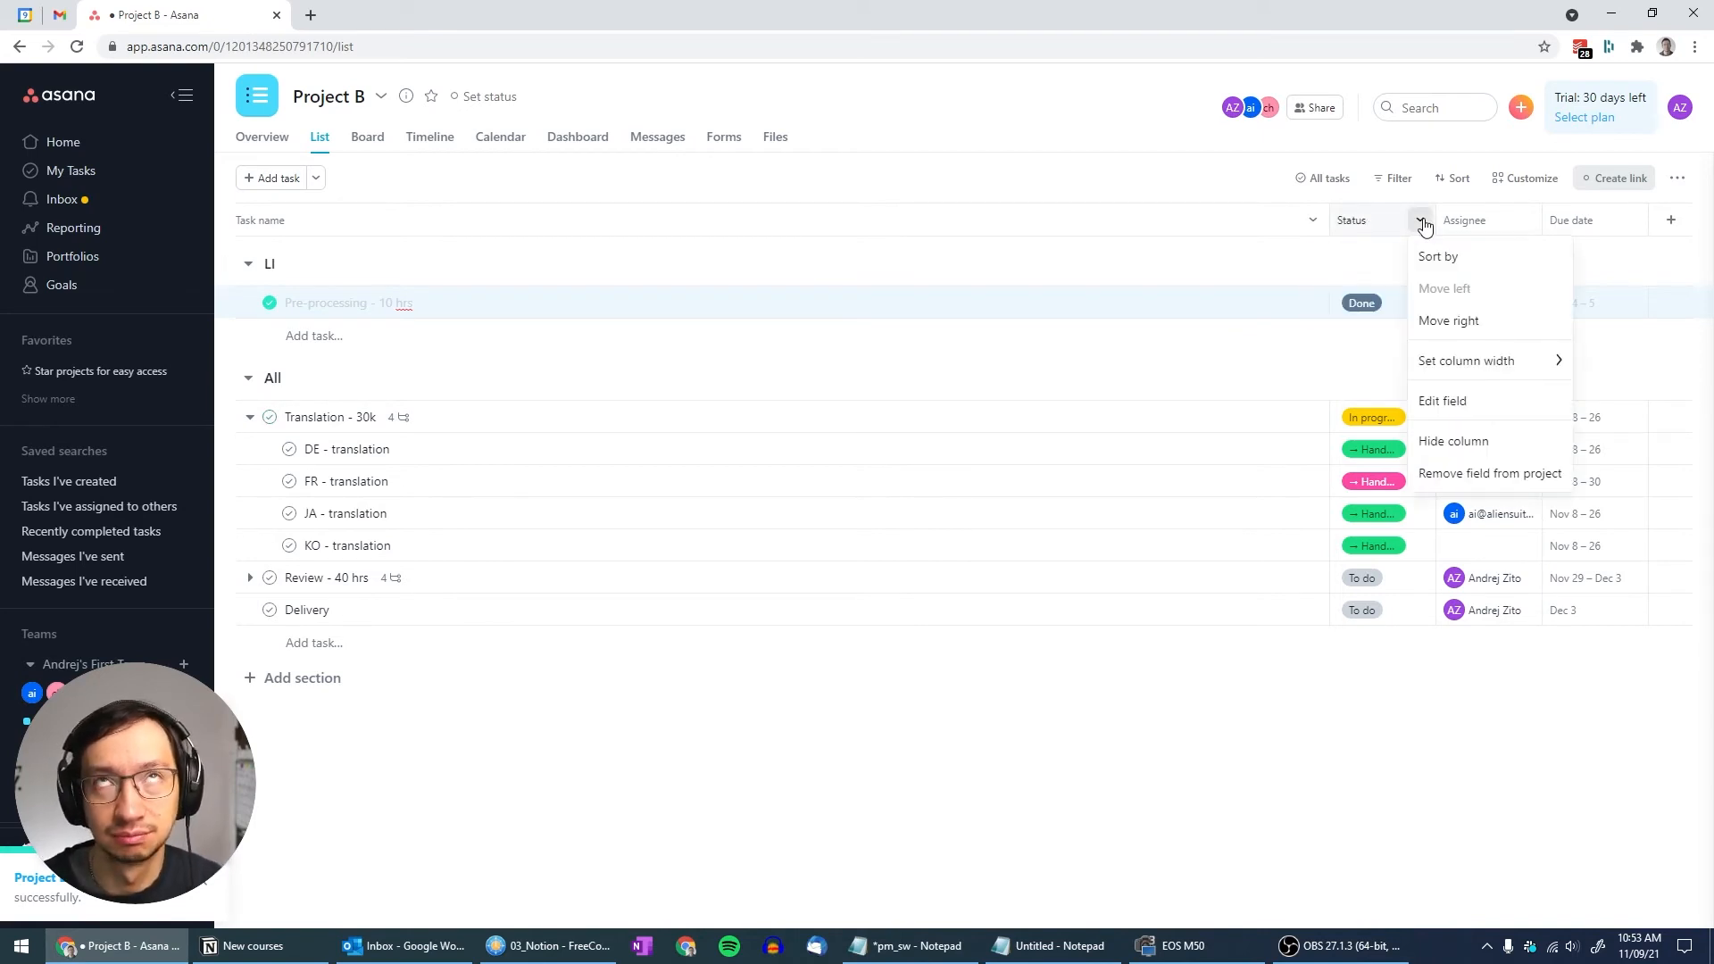
left_click(1422, 222)
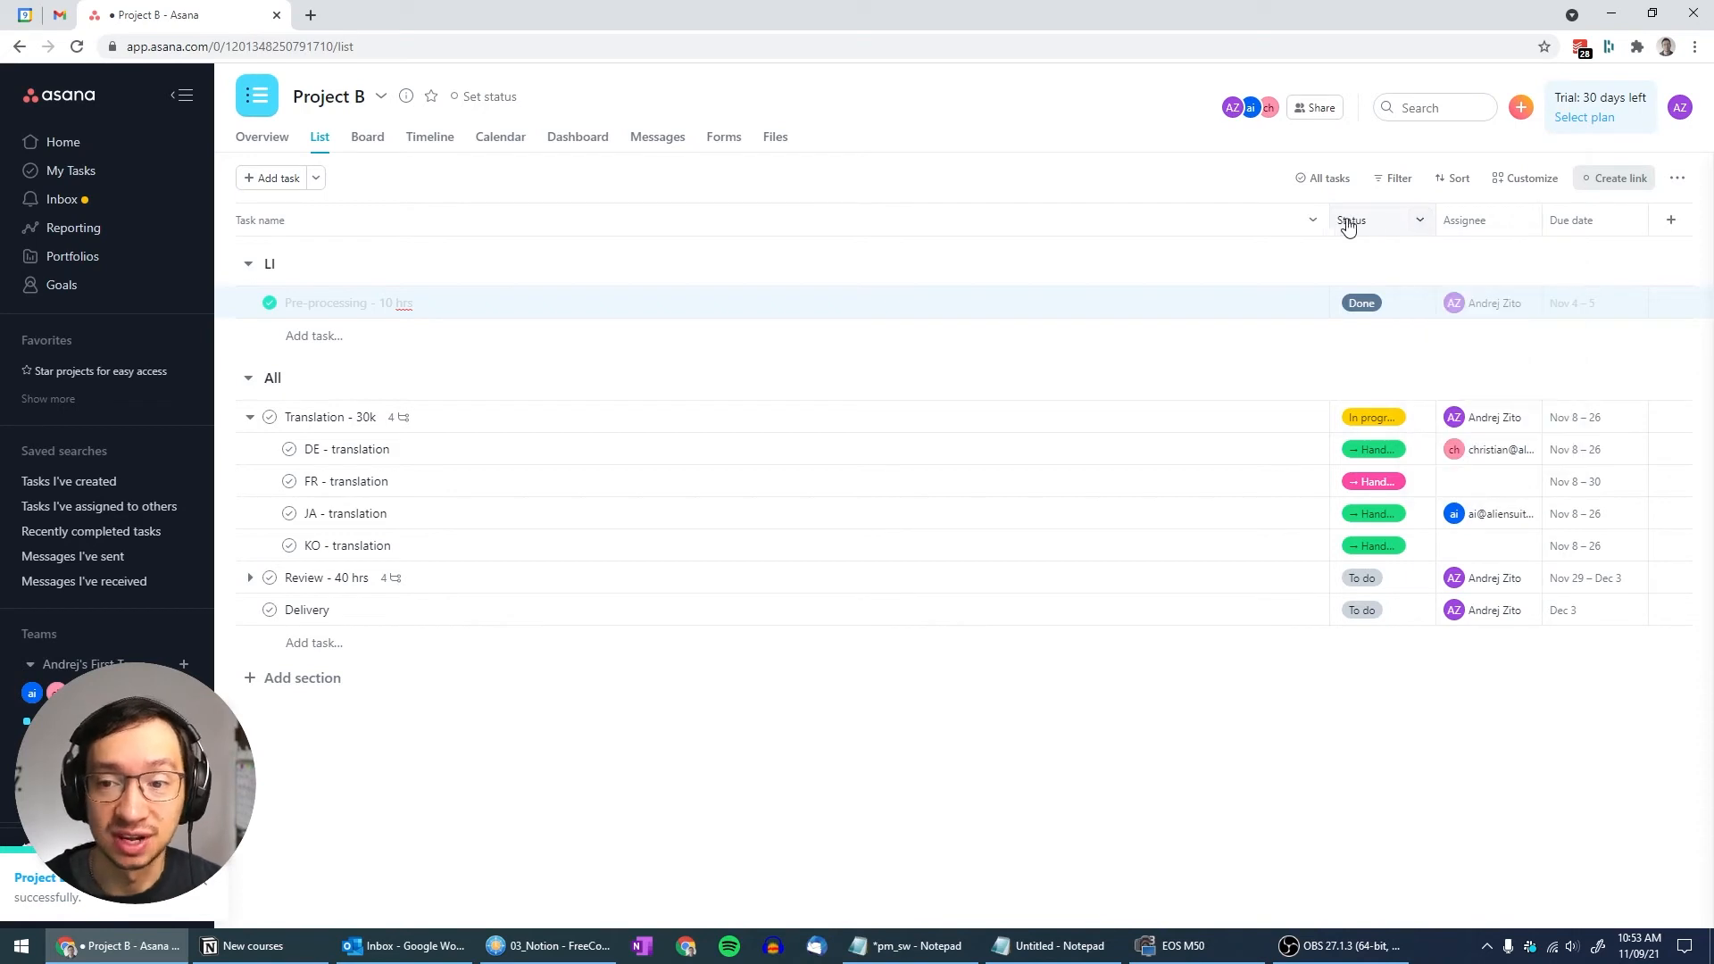
left_click(1420, 223)
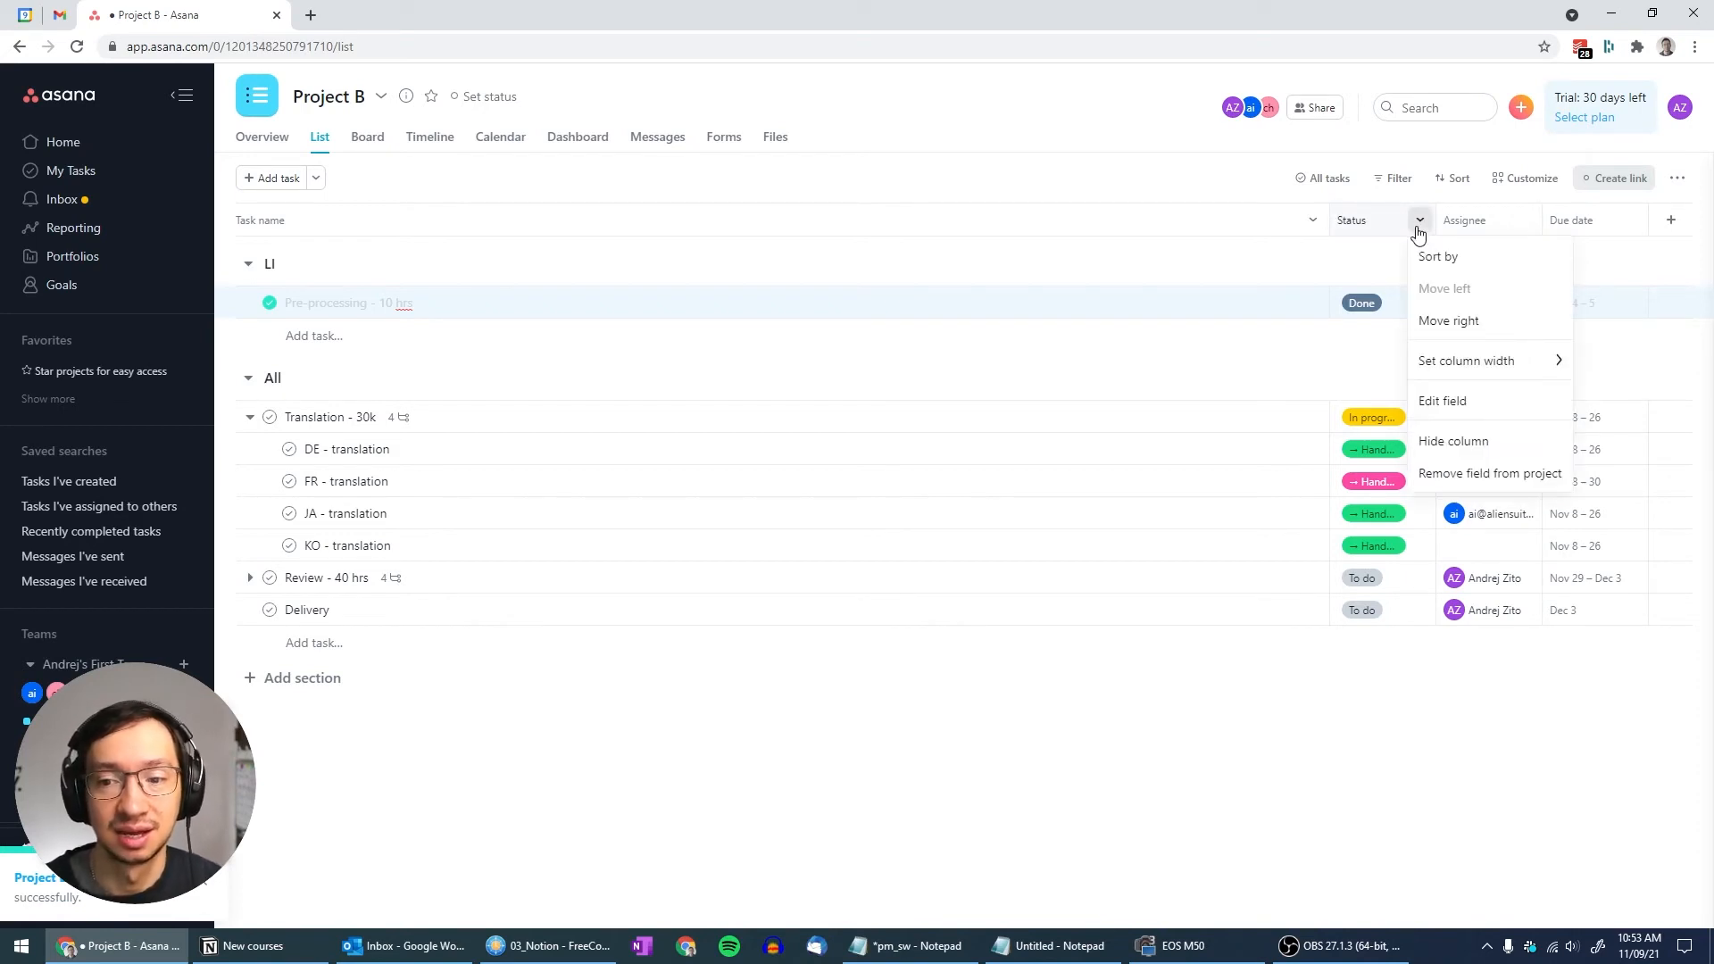
left_click(1365, 269)
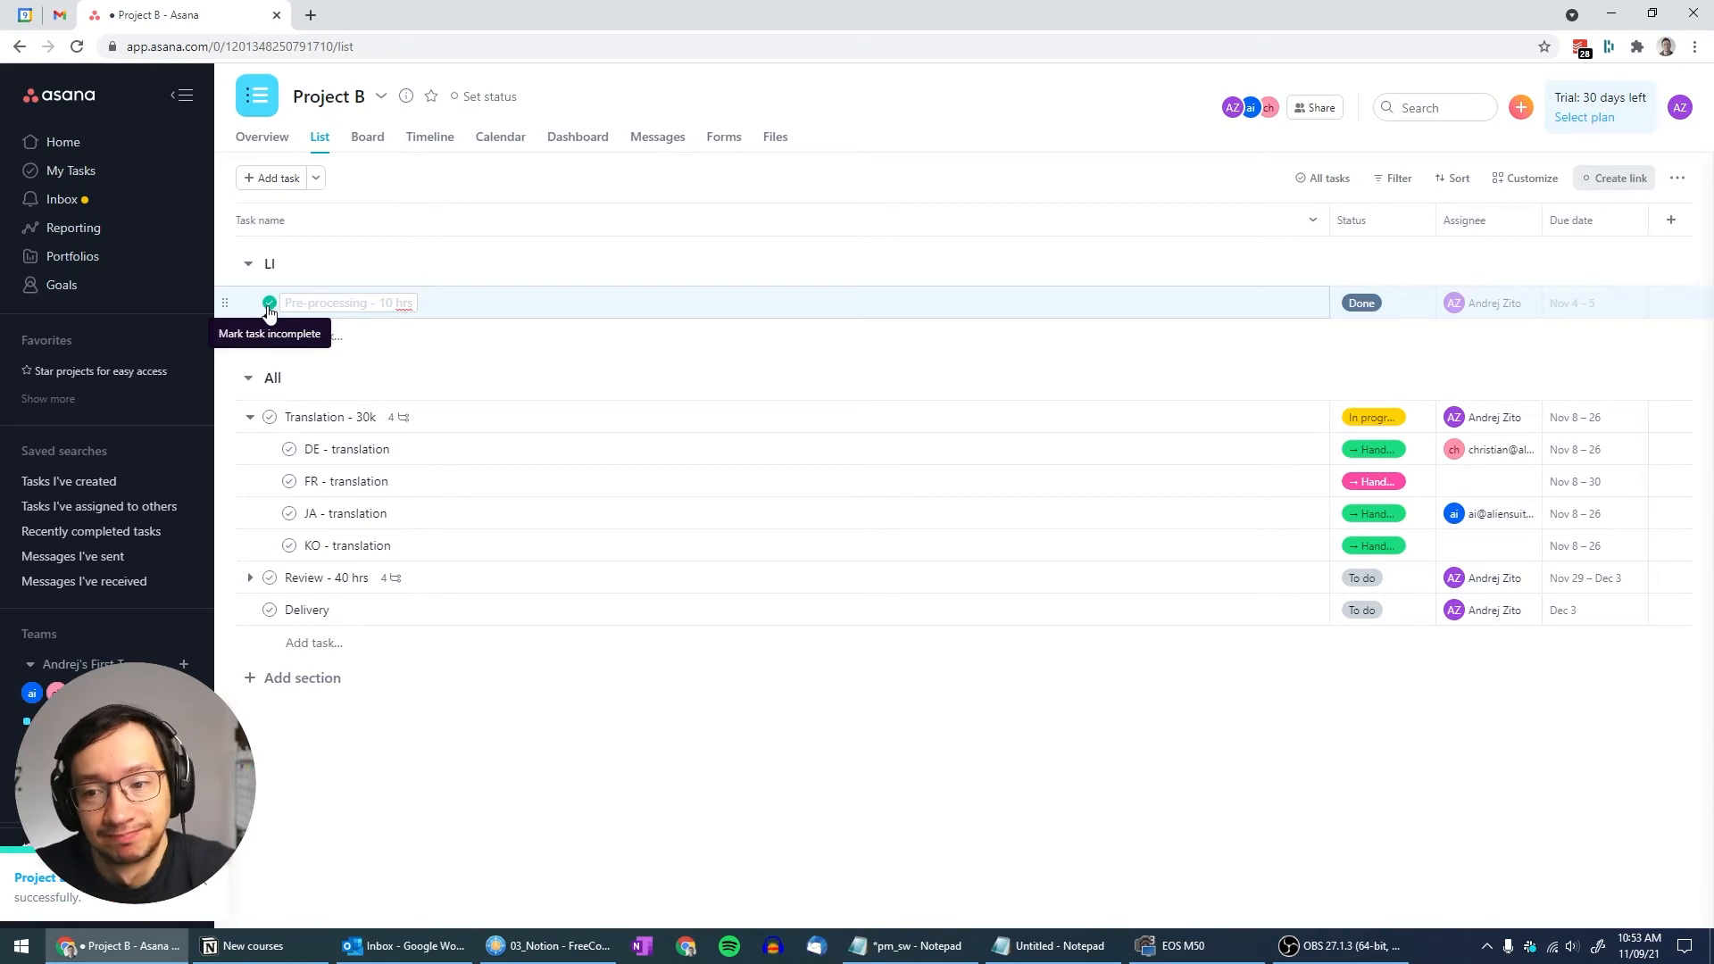
Rename the All section to 'DE, JA' and discard the empty new task row
left_click(271, 382)
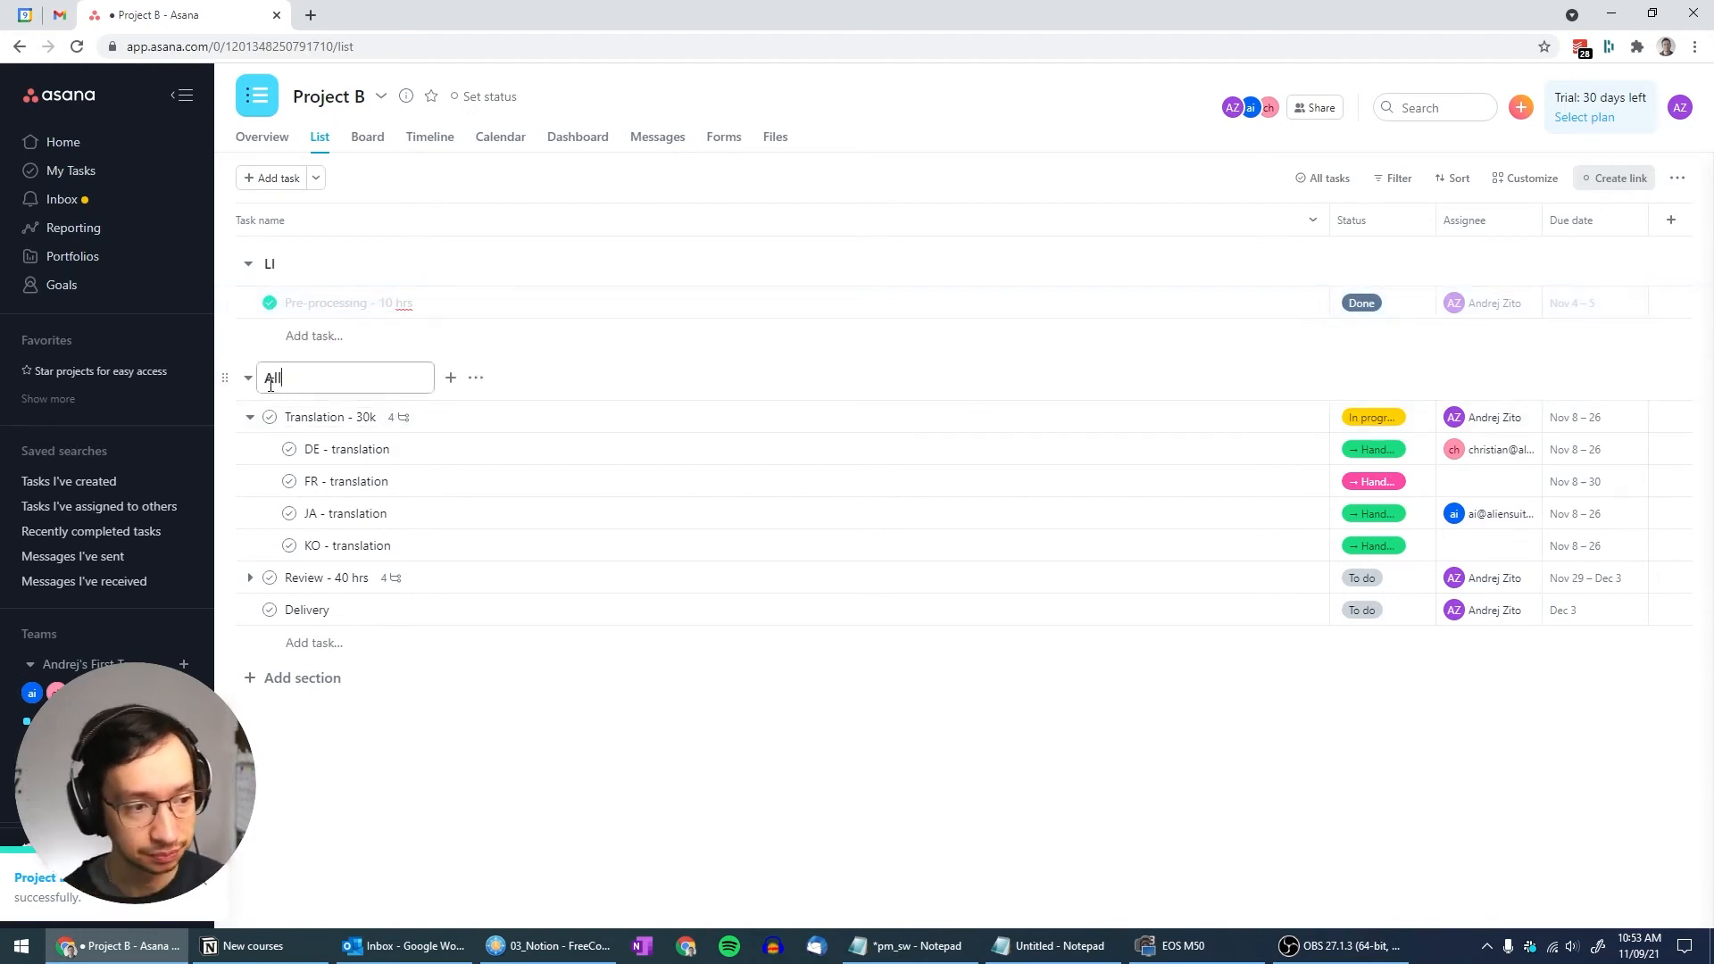
key("ctrl+a")
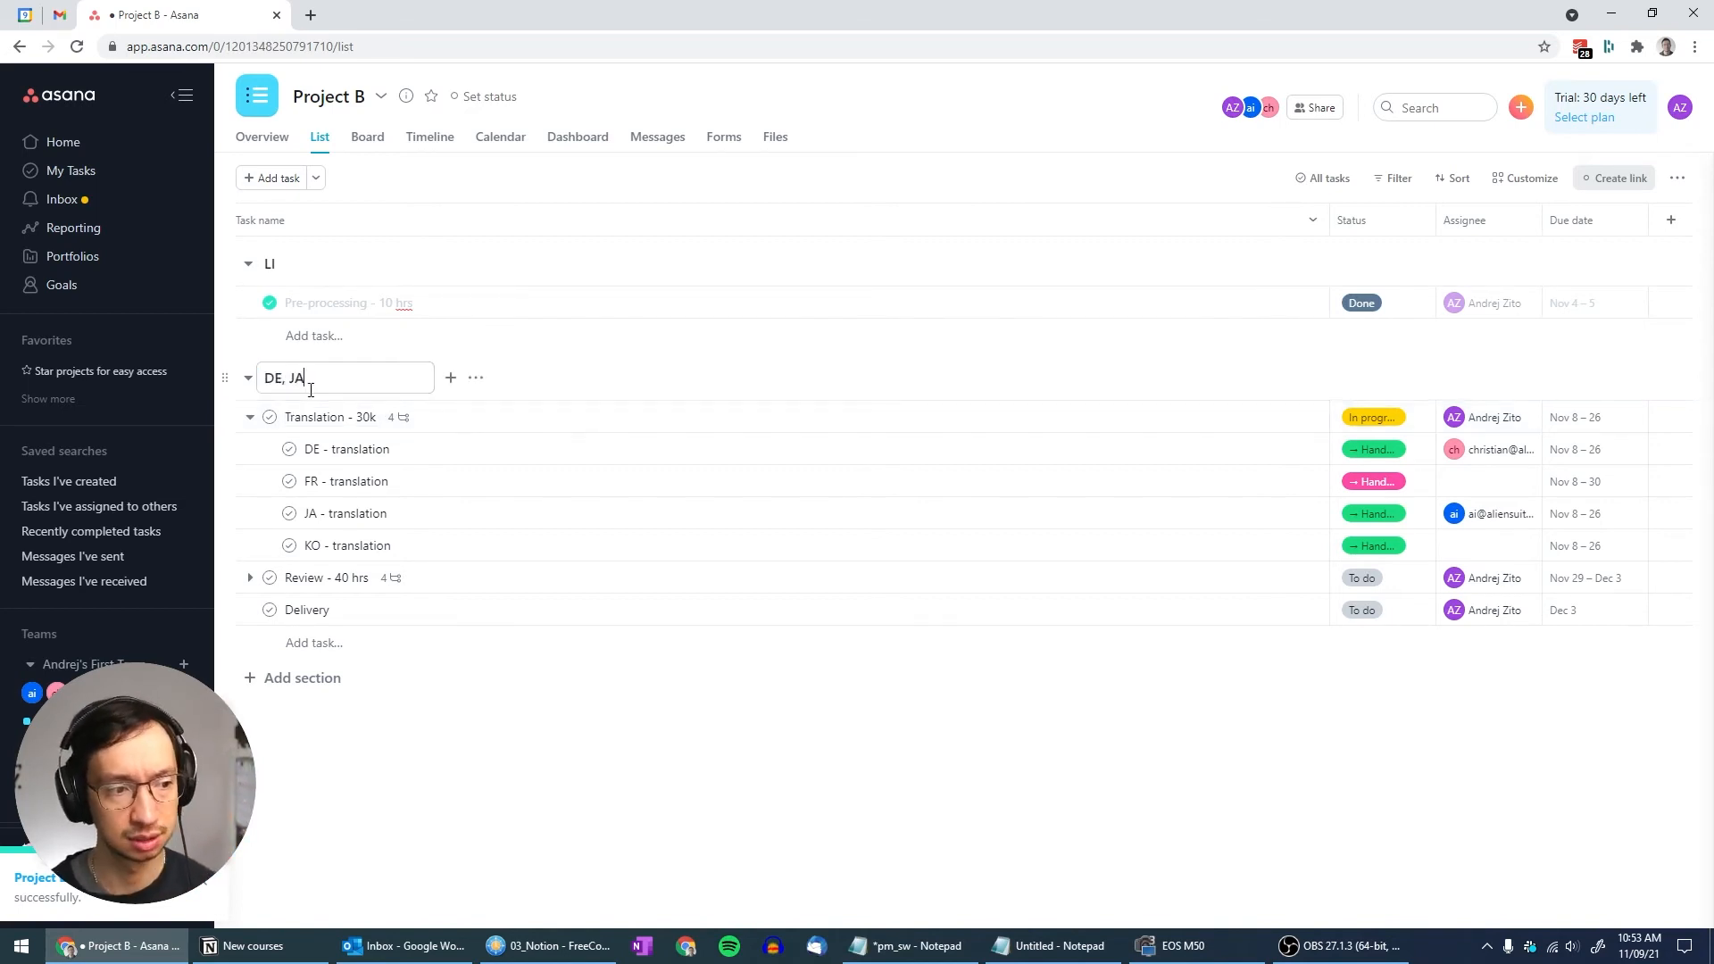
key("Return")
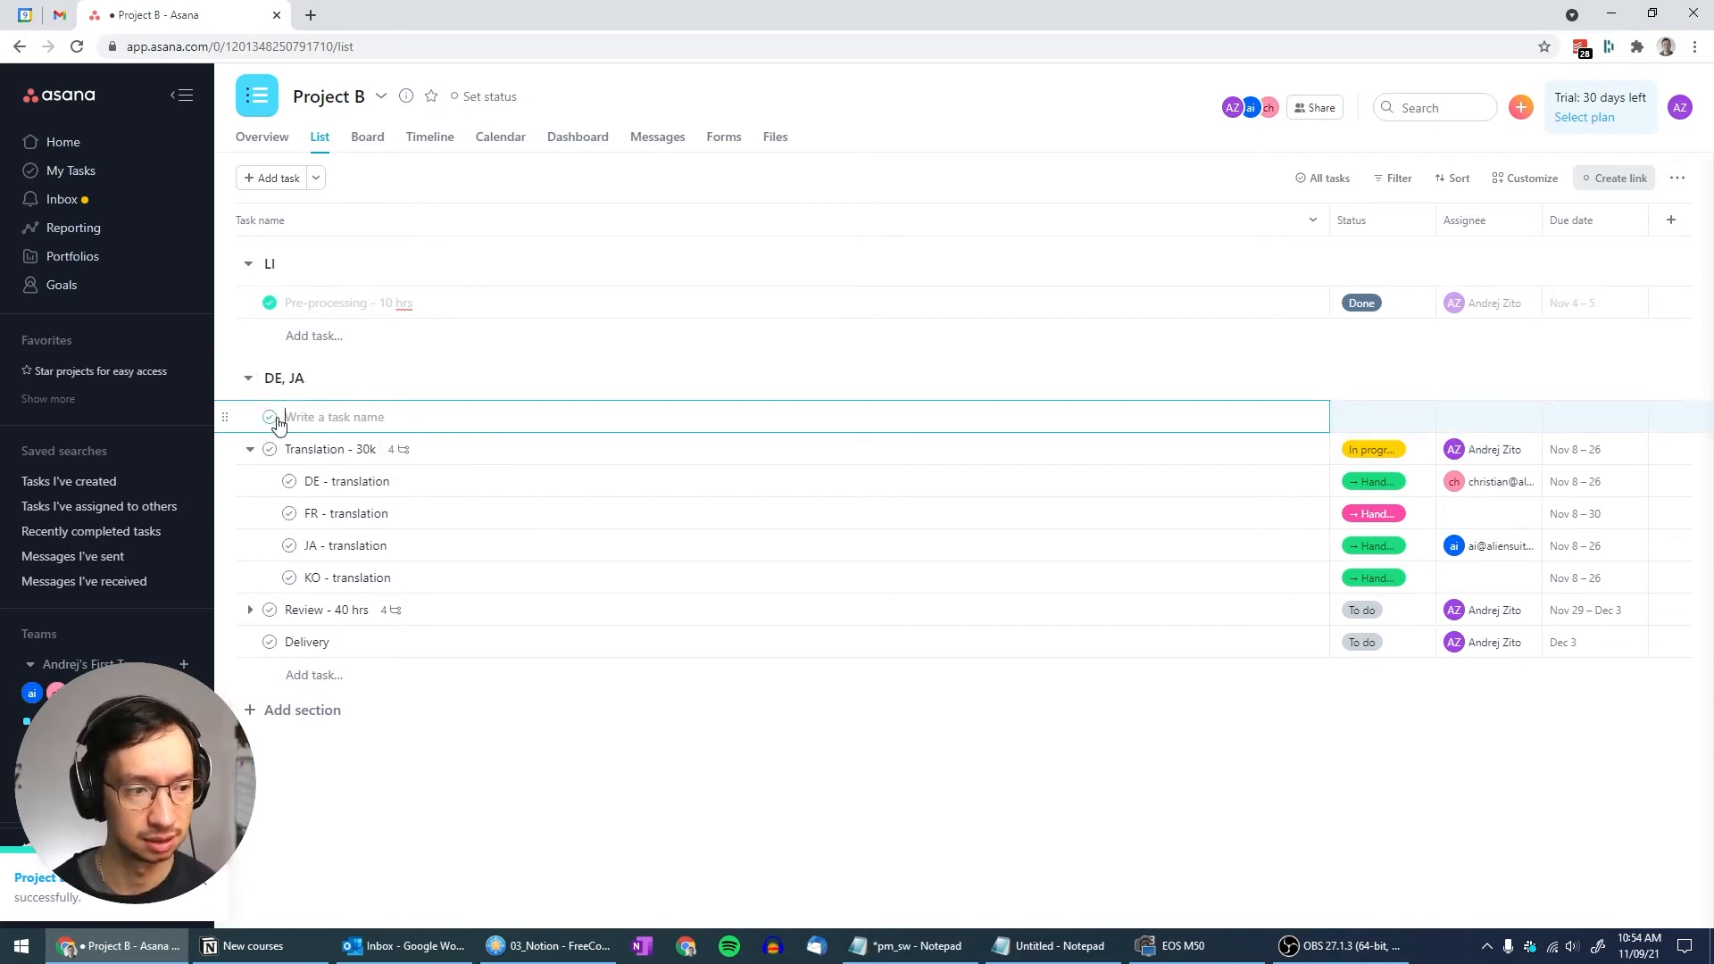
key("Escape")
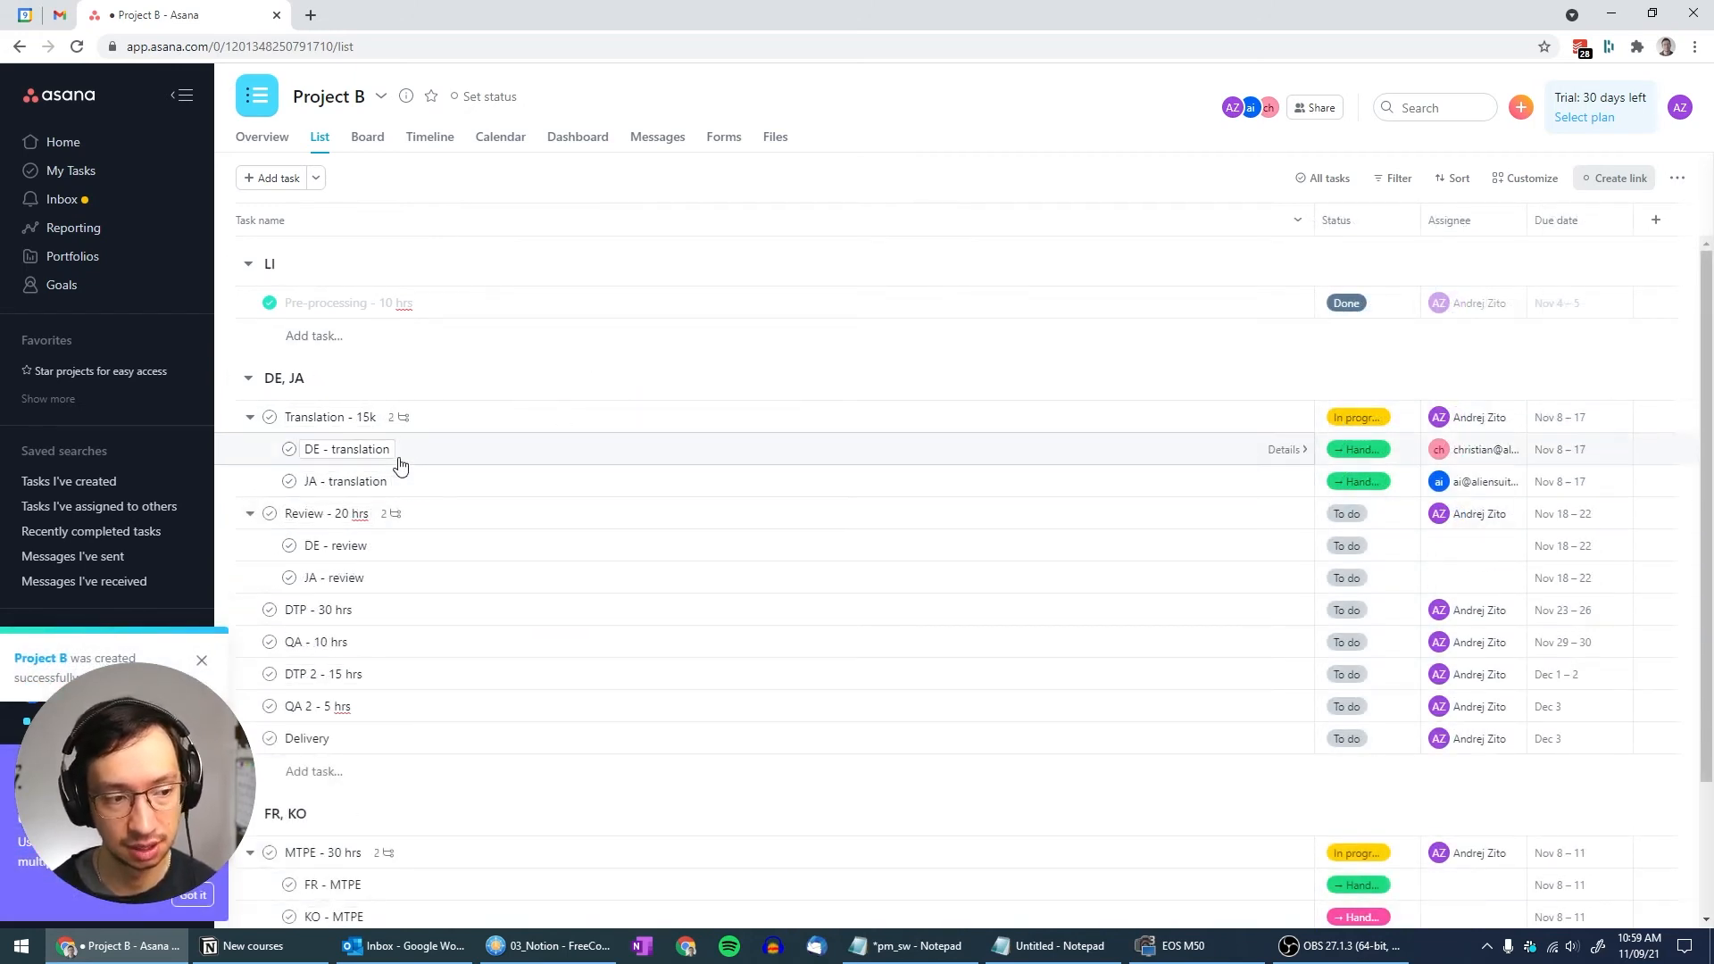
Switch Project B to the Timeline view showing its LI, DE, JA and FR, KO sections
scroll(396, 487, "down", 2)
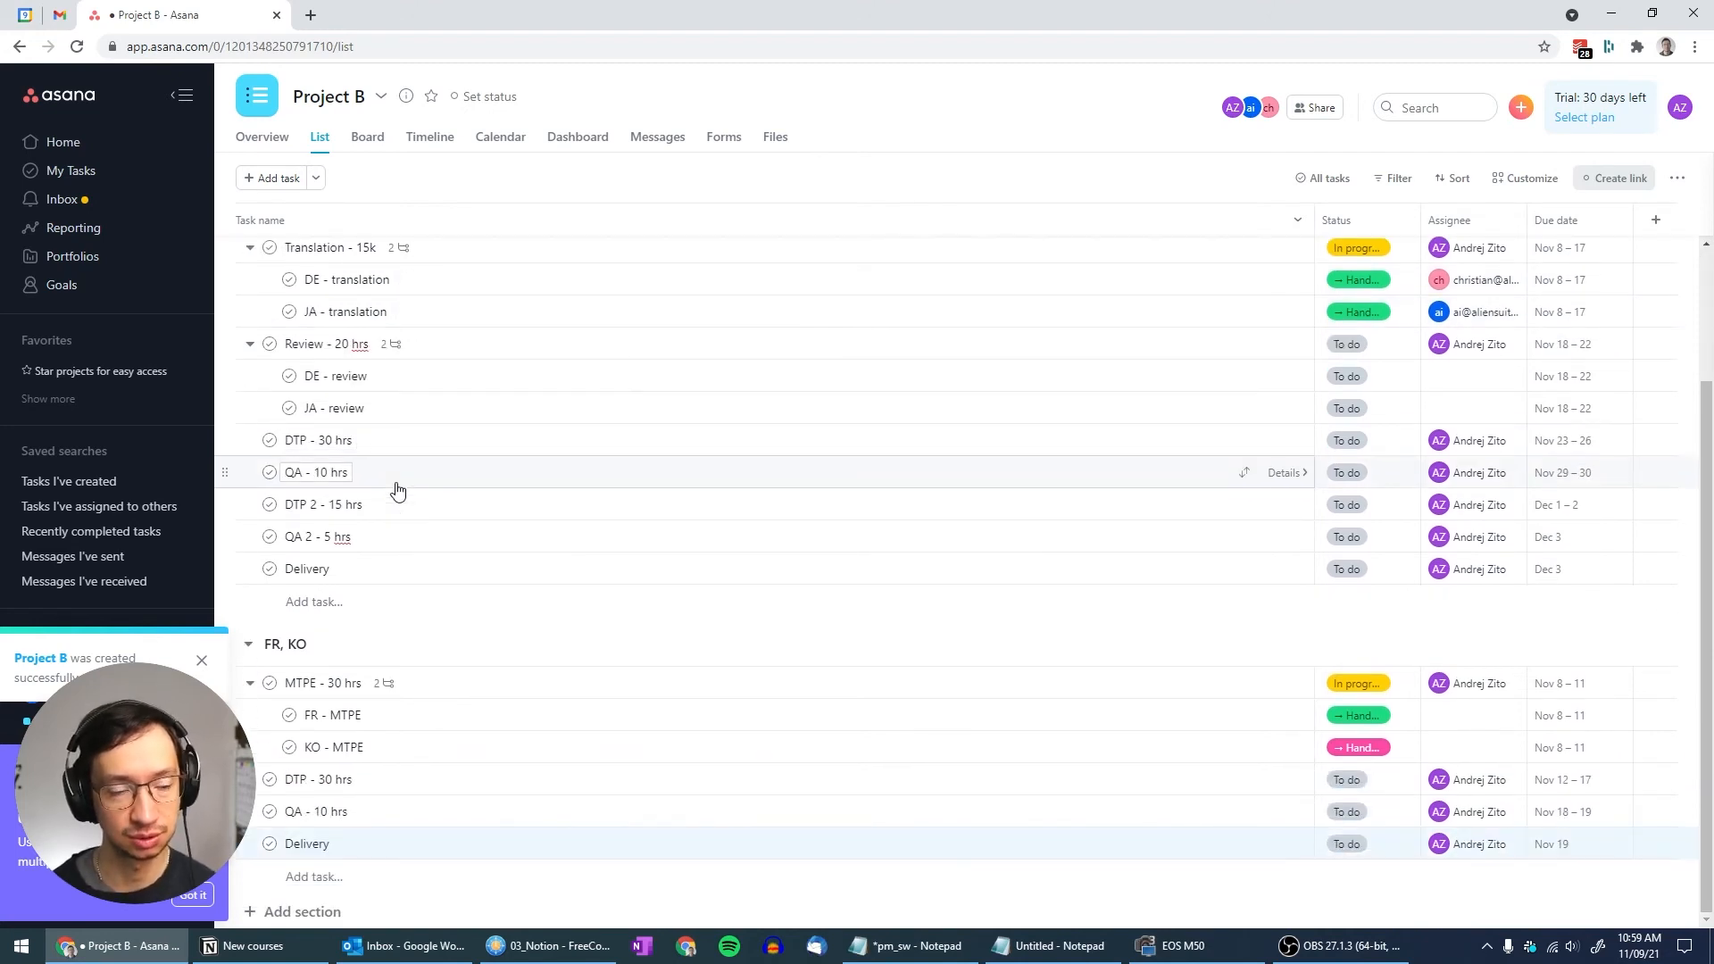
scroll(521, 462, "up", 2)
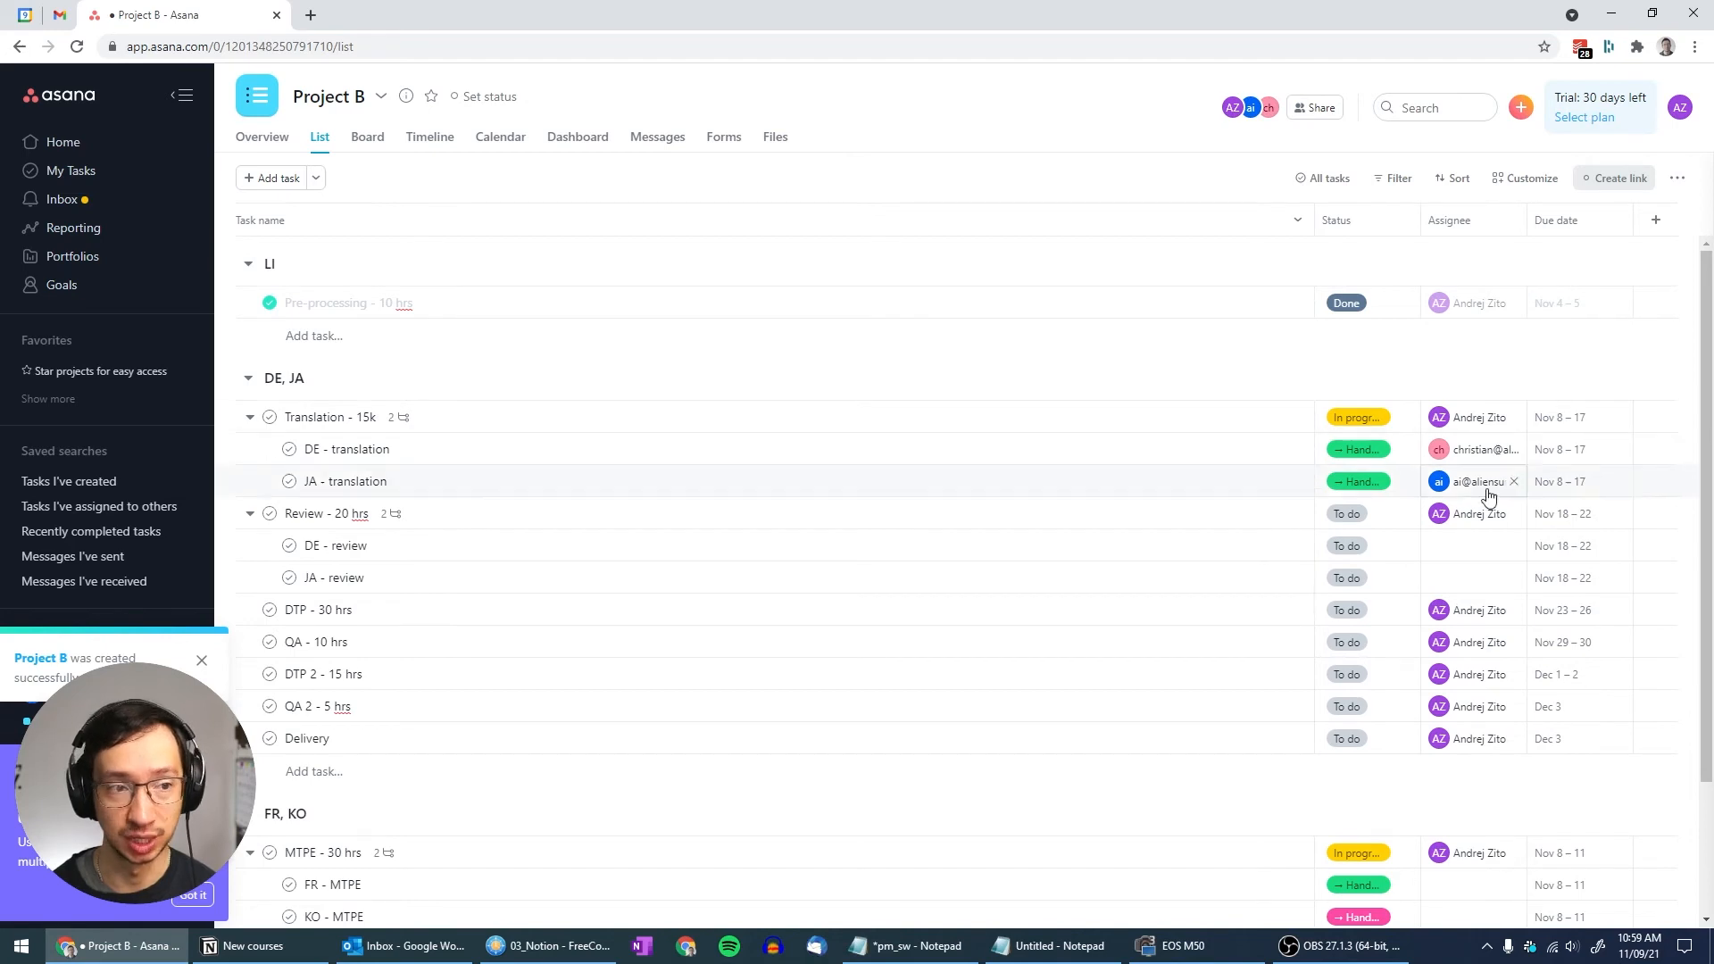
left_click(429, 137)
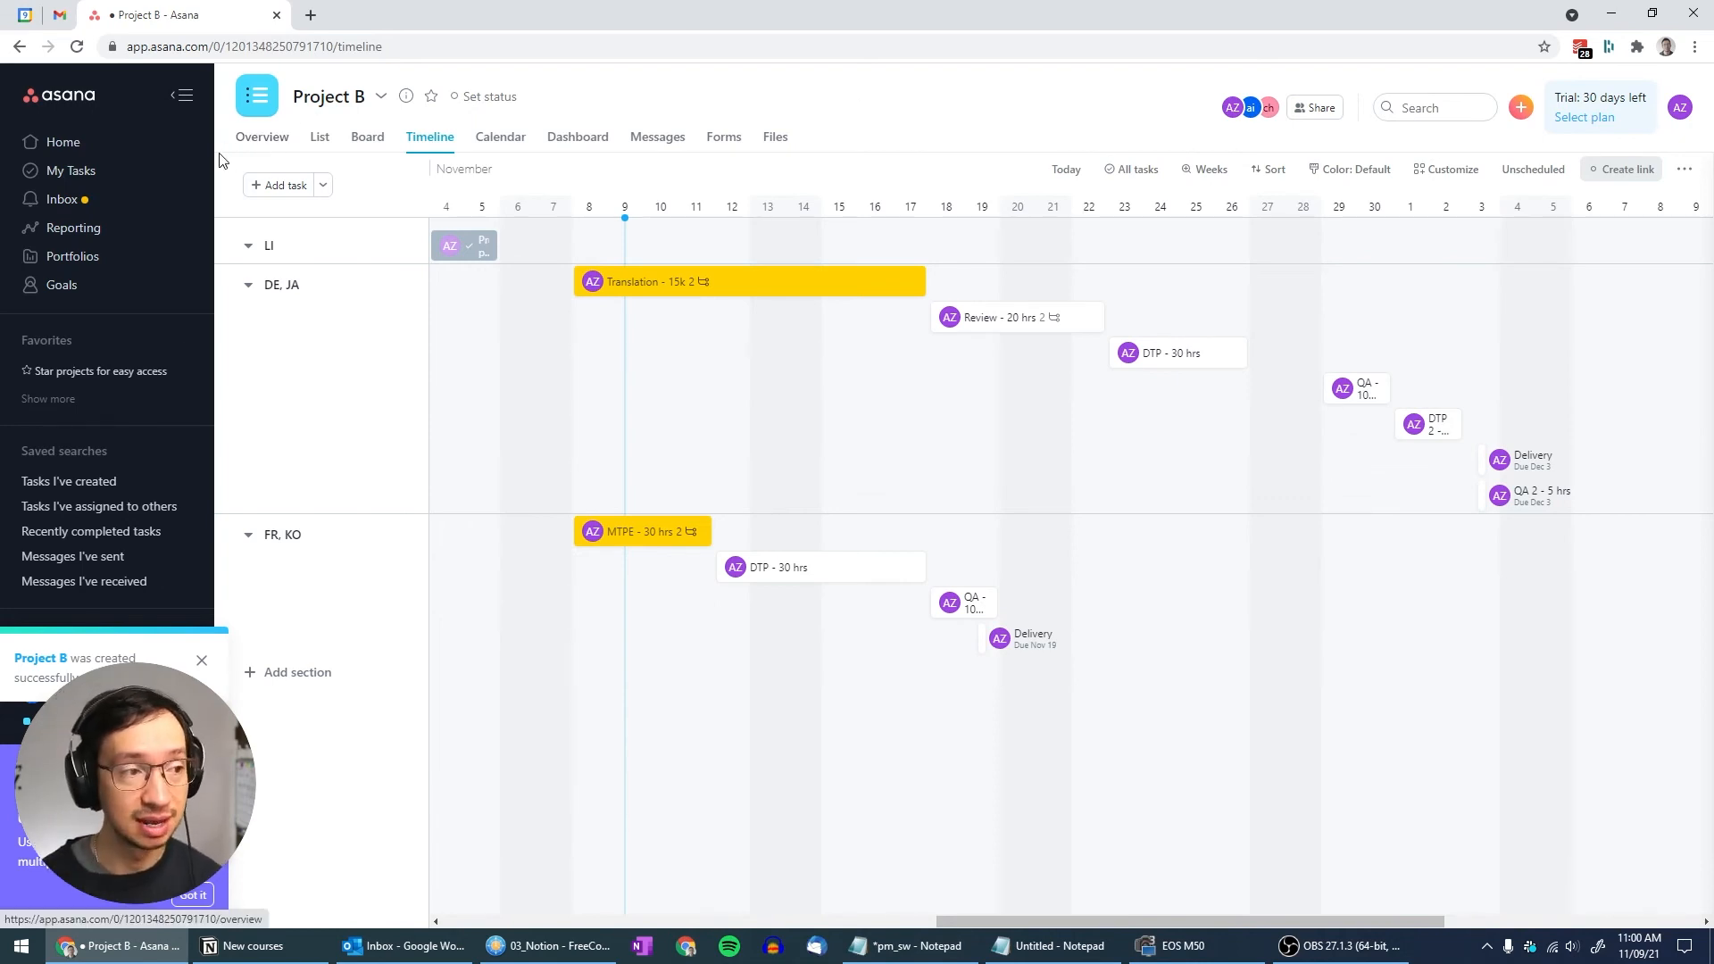
Sort My Tasks by Project, separating Project A's 3 tasks from Project B's 11
left_click(82, 177)
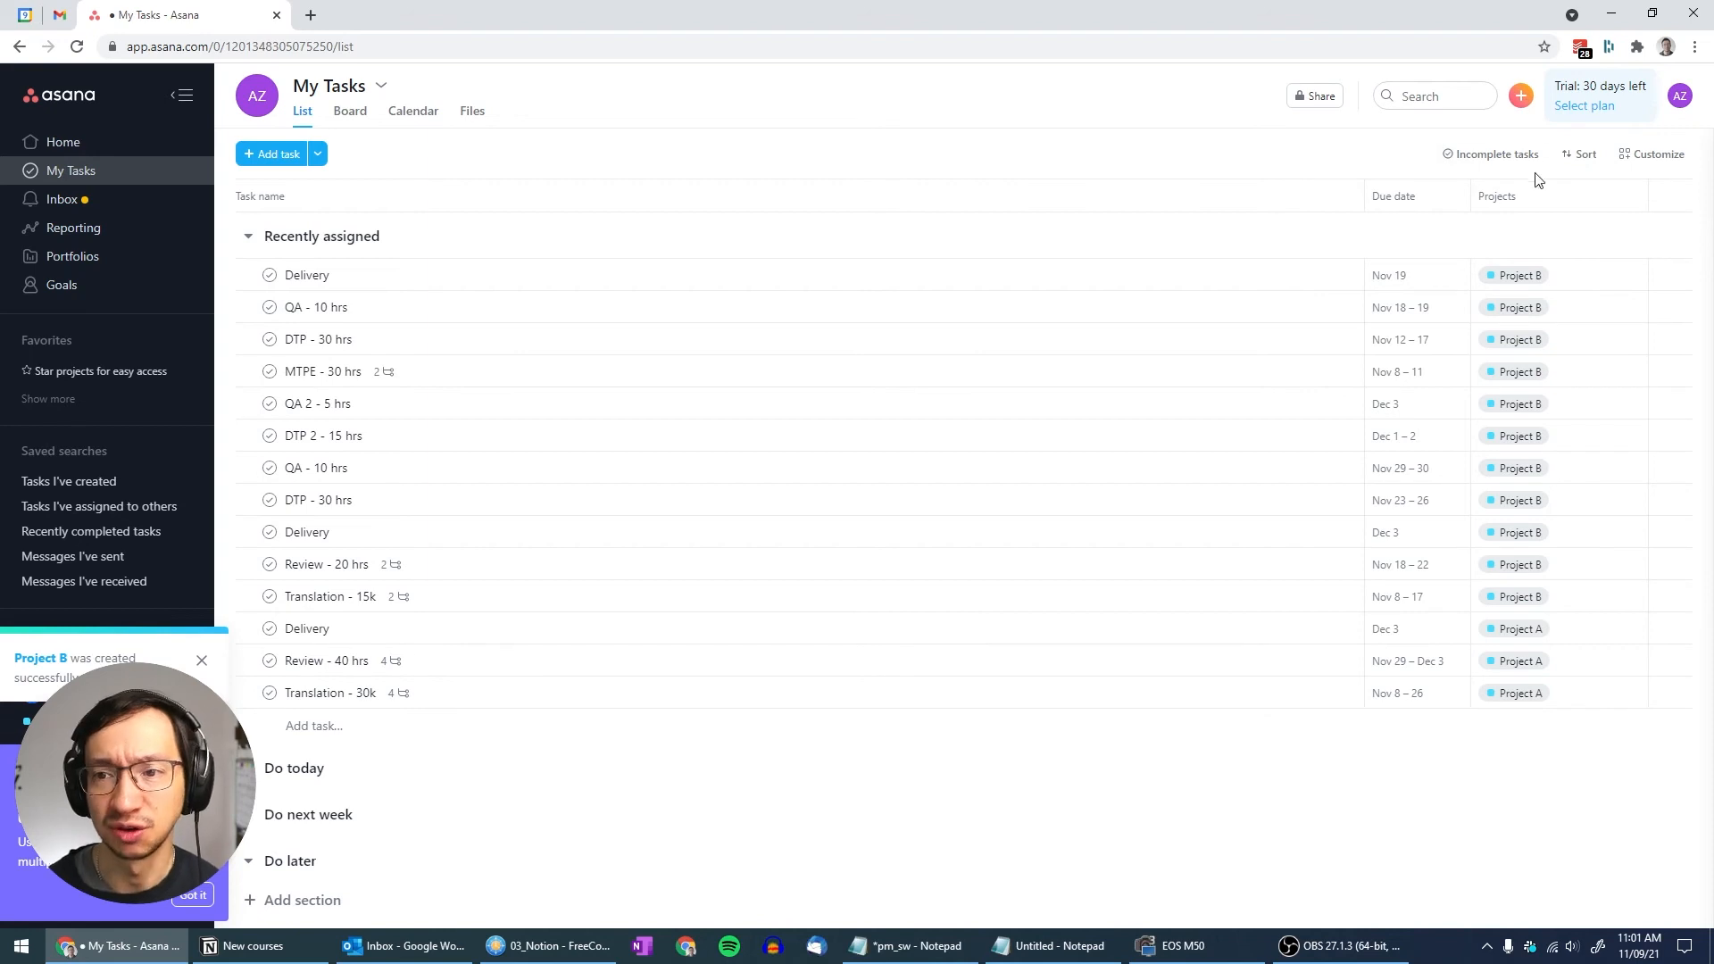
left_click(1569, 169)
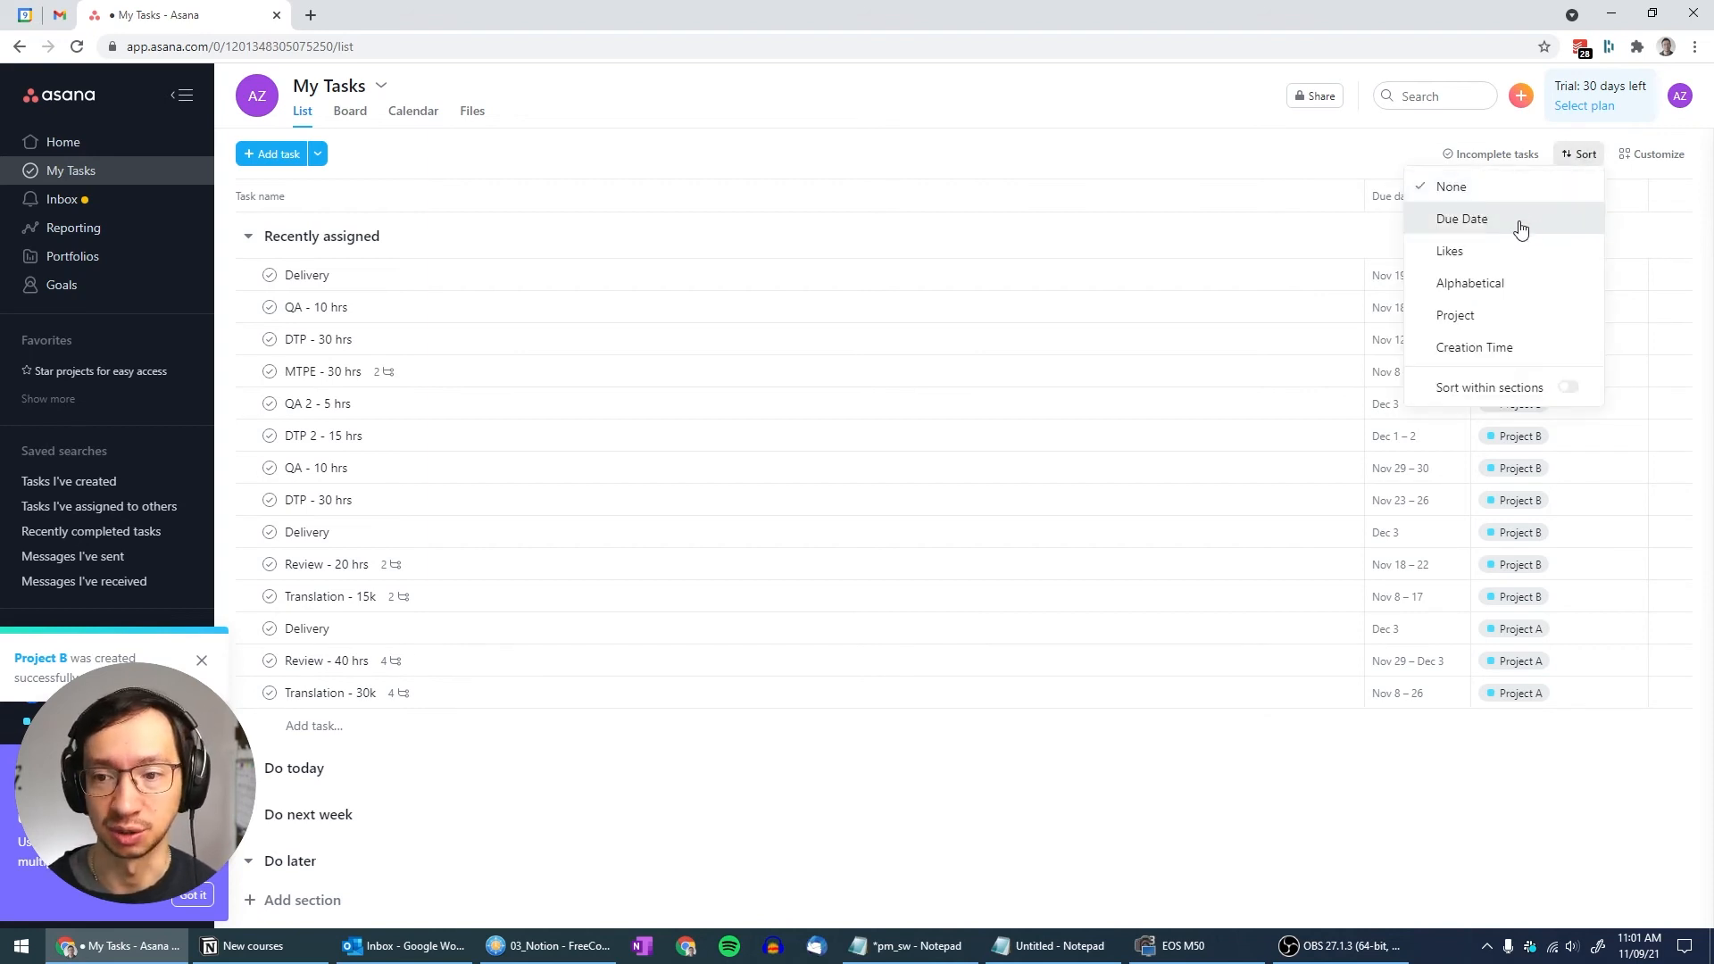
left_click(1456, 316)
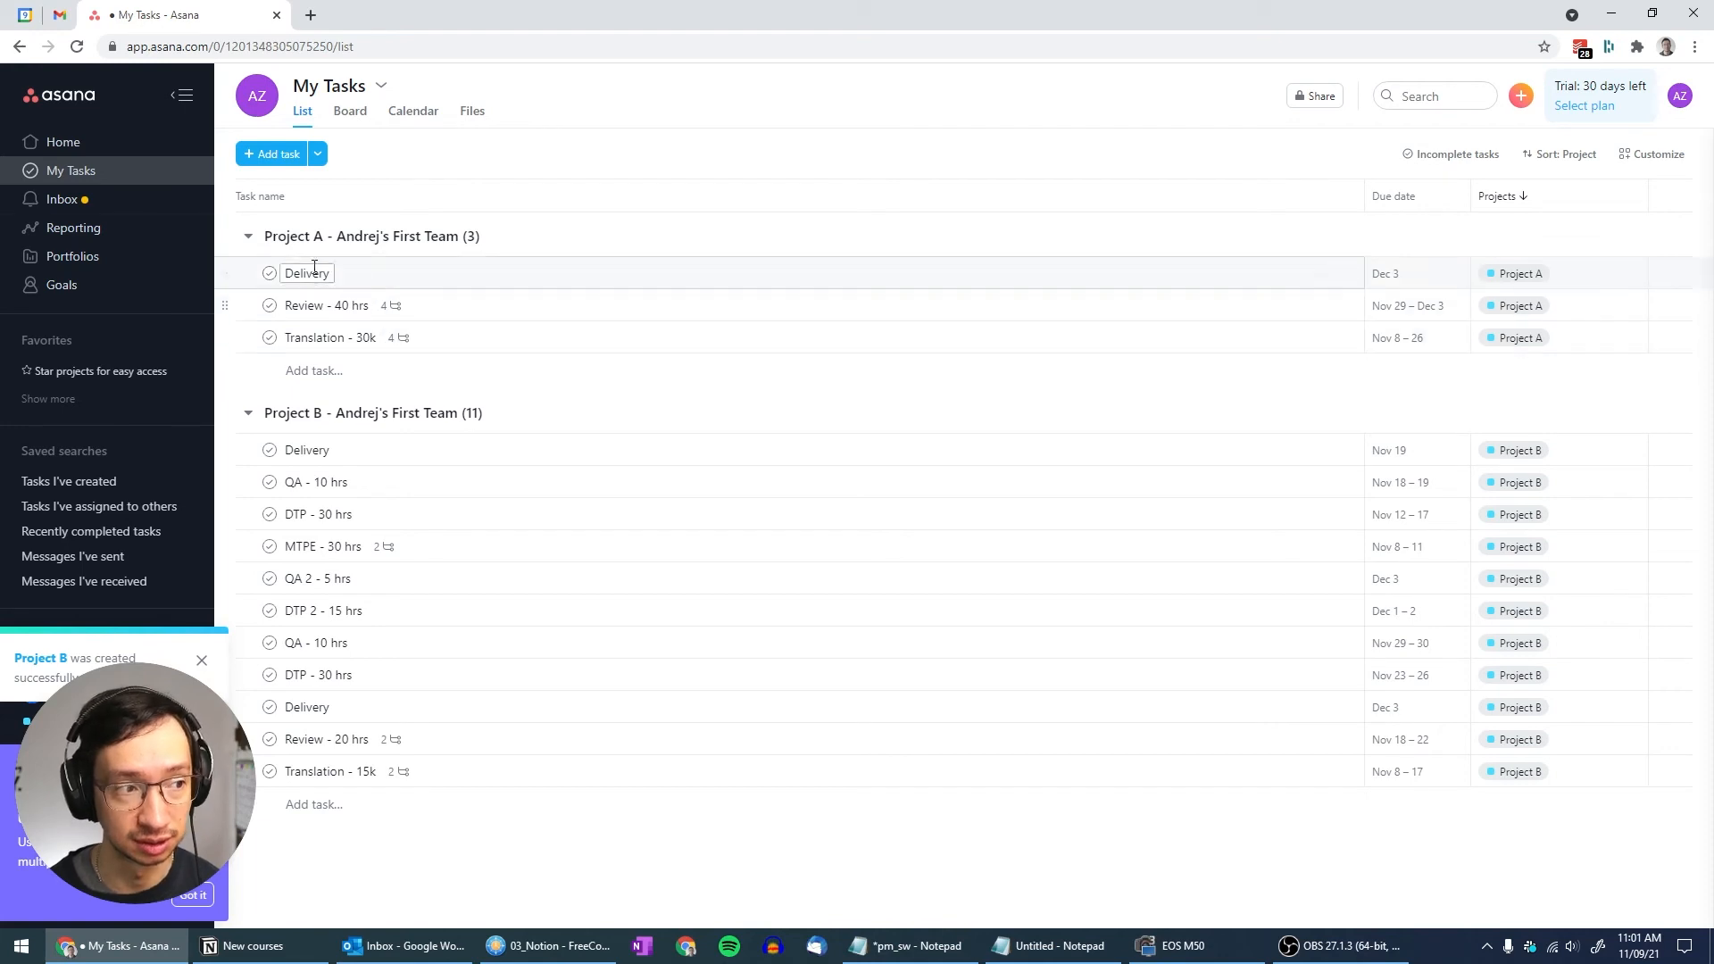
scroll(93, 441, "down", 2)
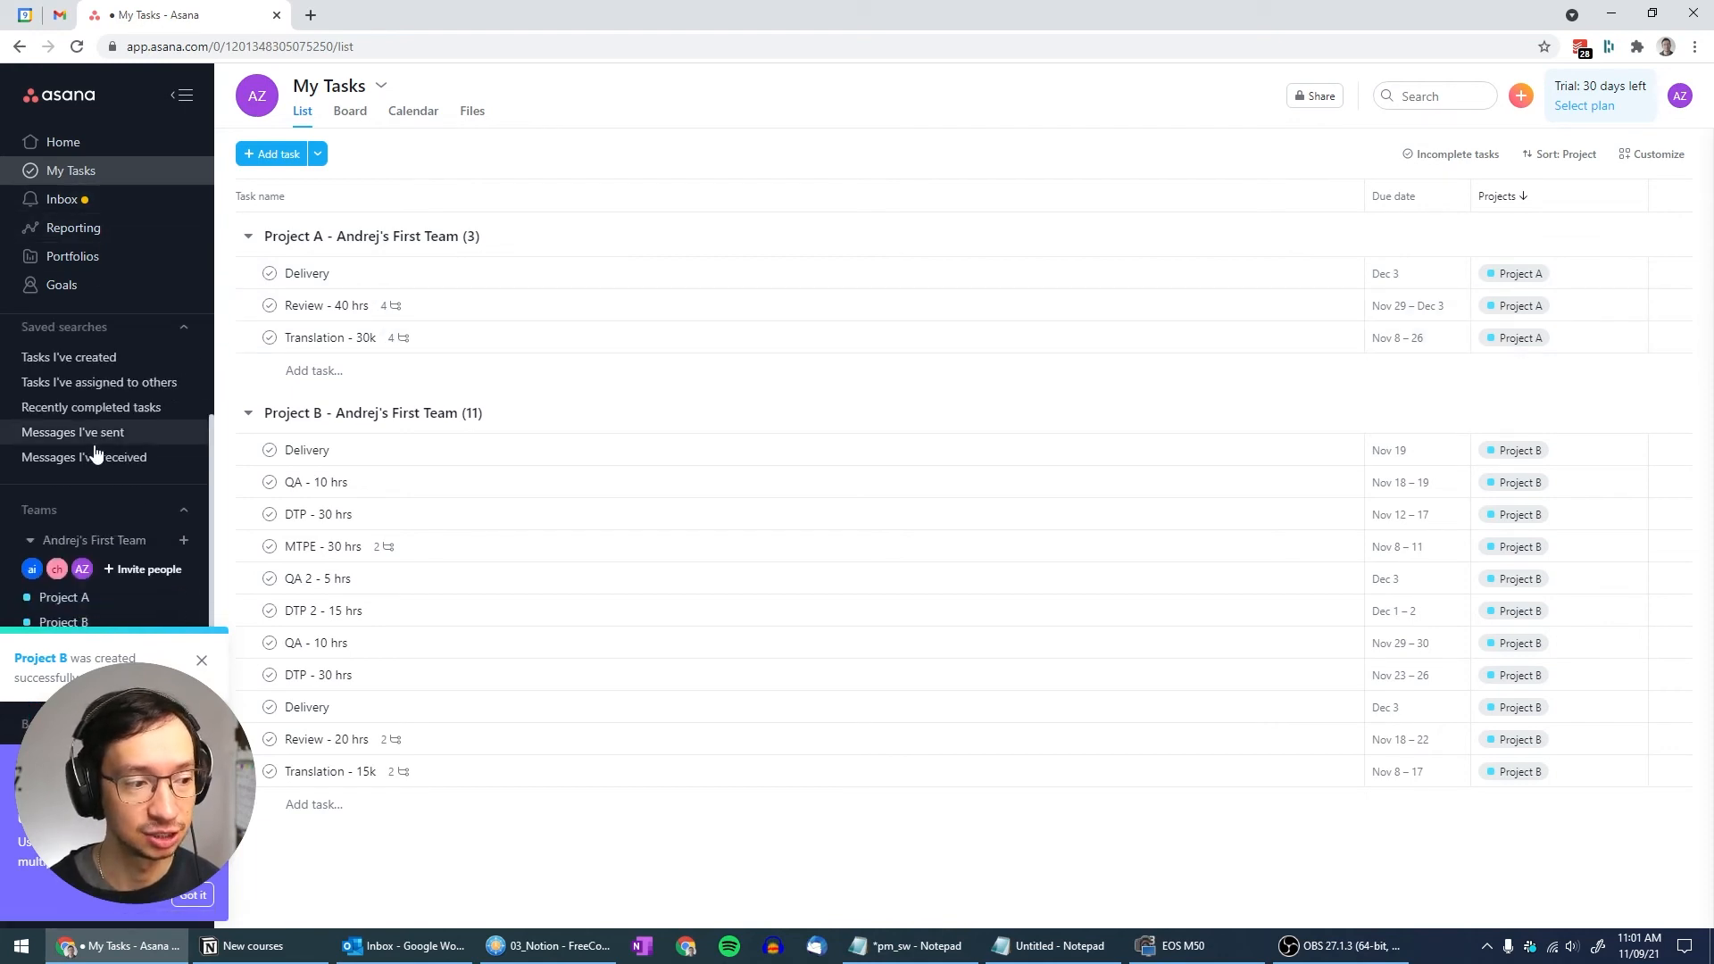
In Project A, remove the assignee from the Delivery task
left_click(72, 597)
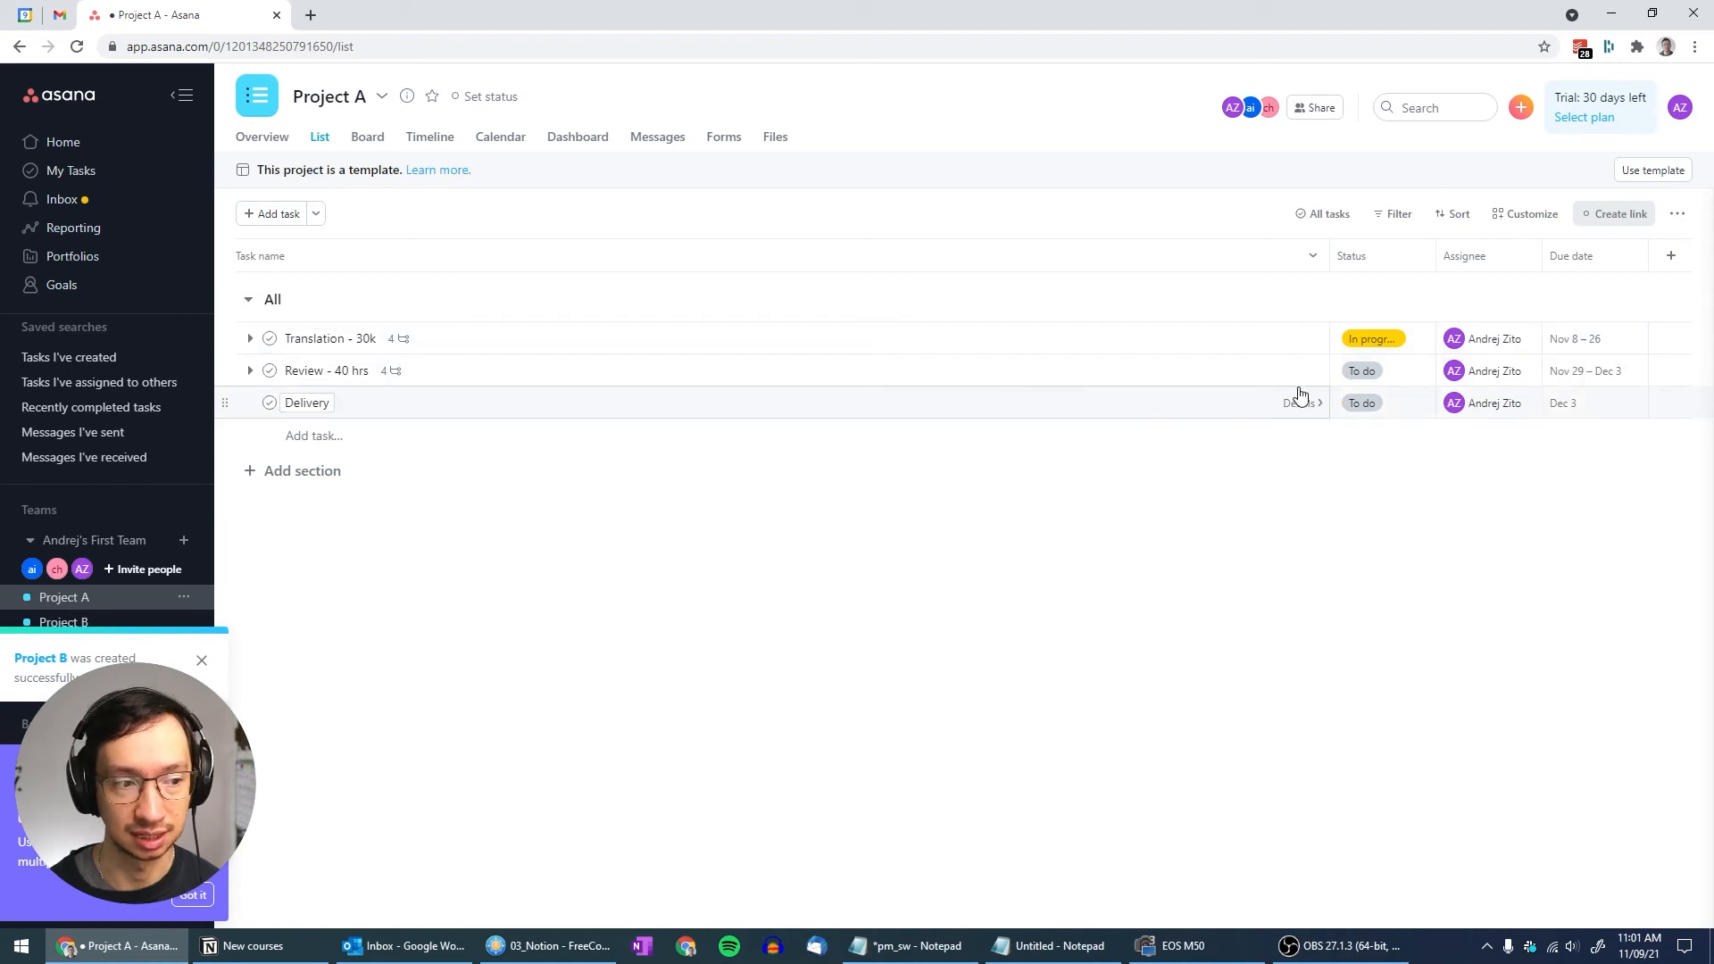
left_click(1488, 404)
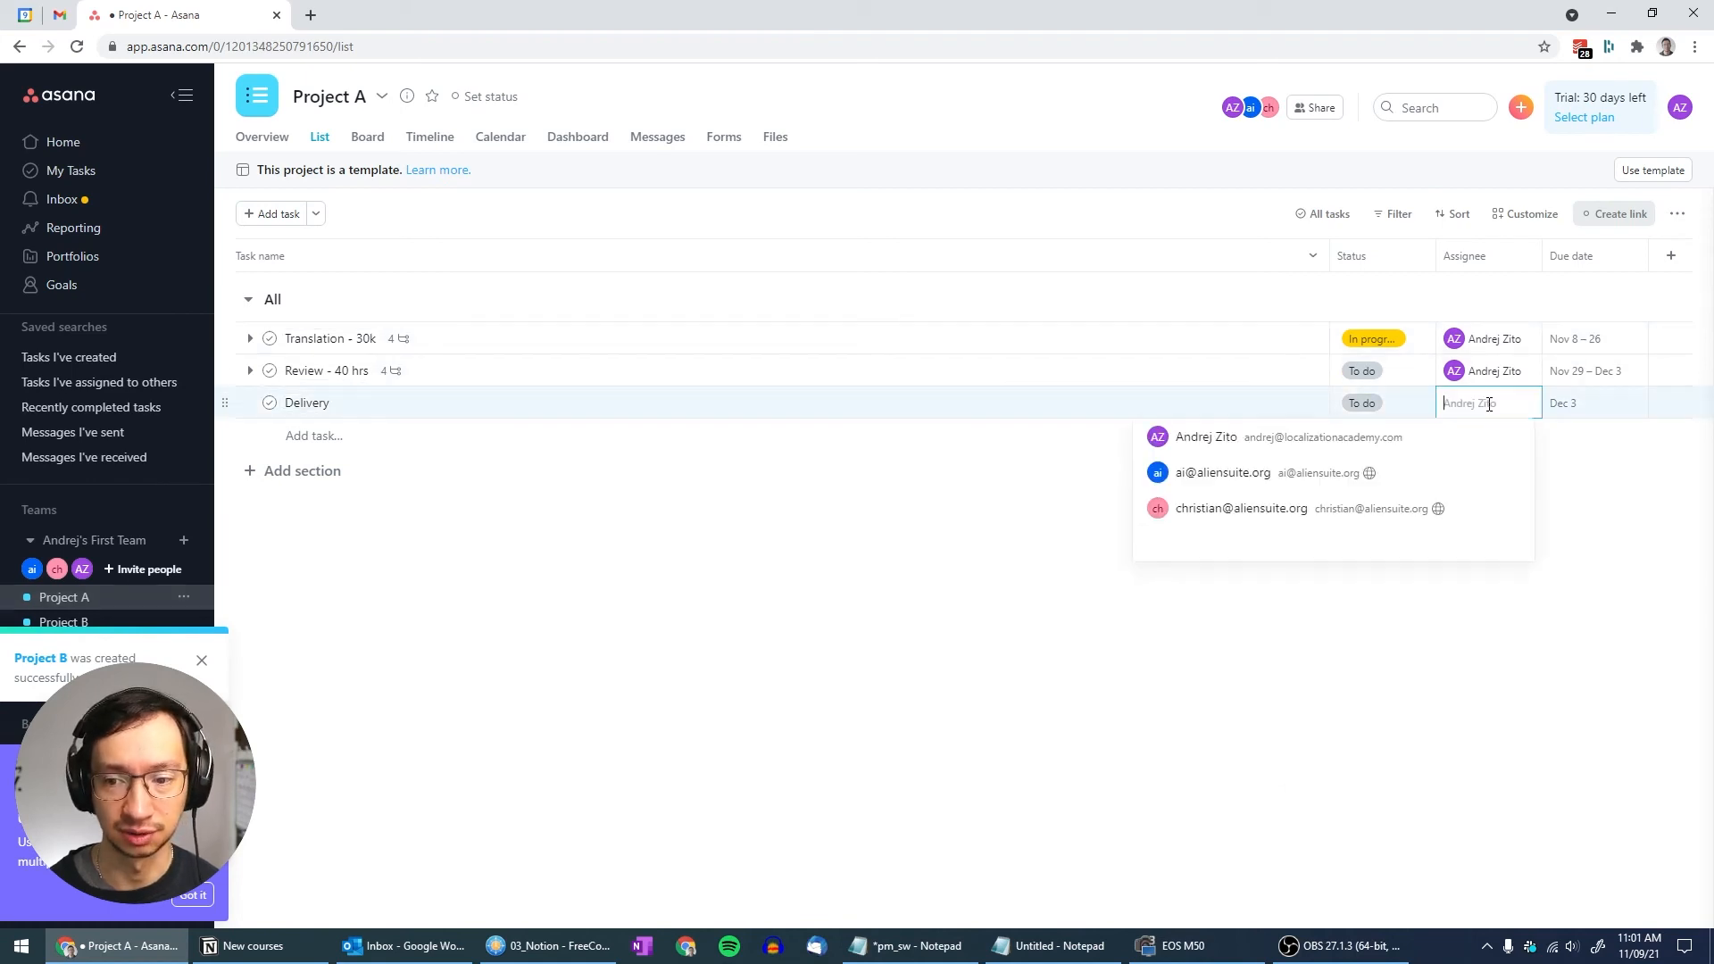
left_click(1563, 472)
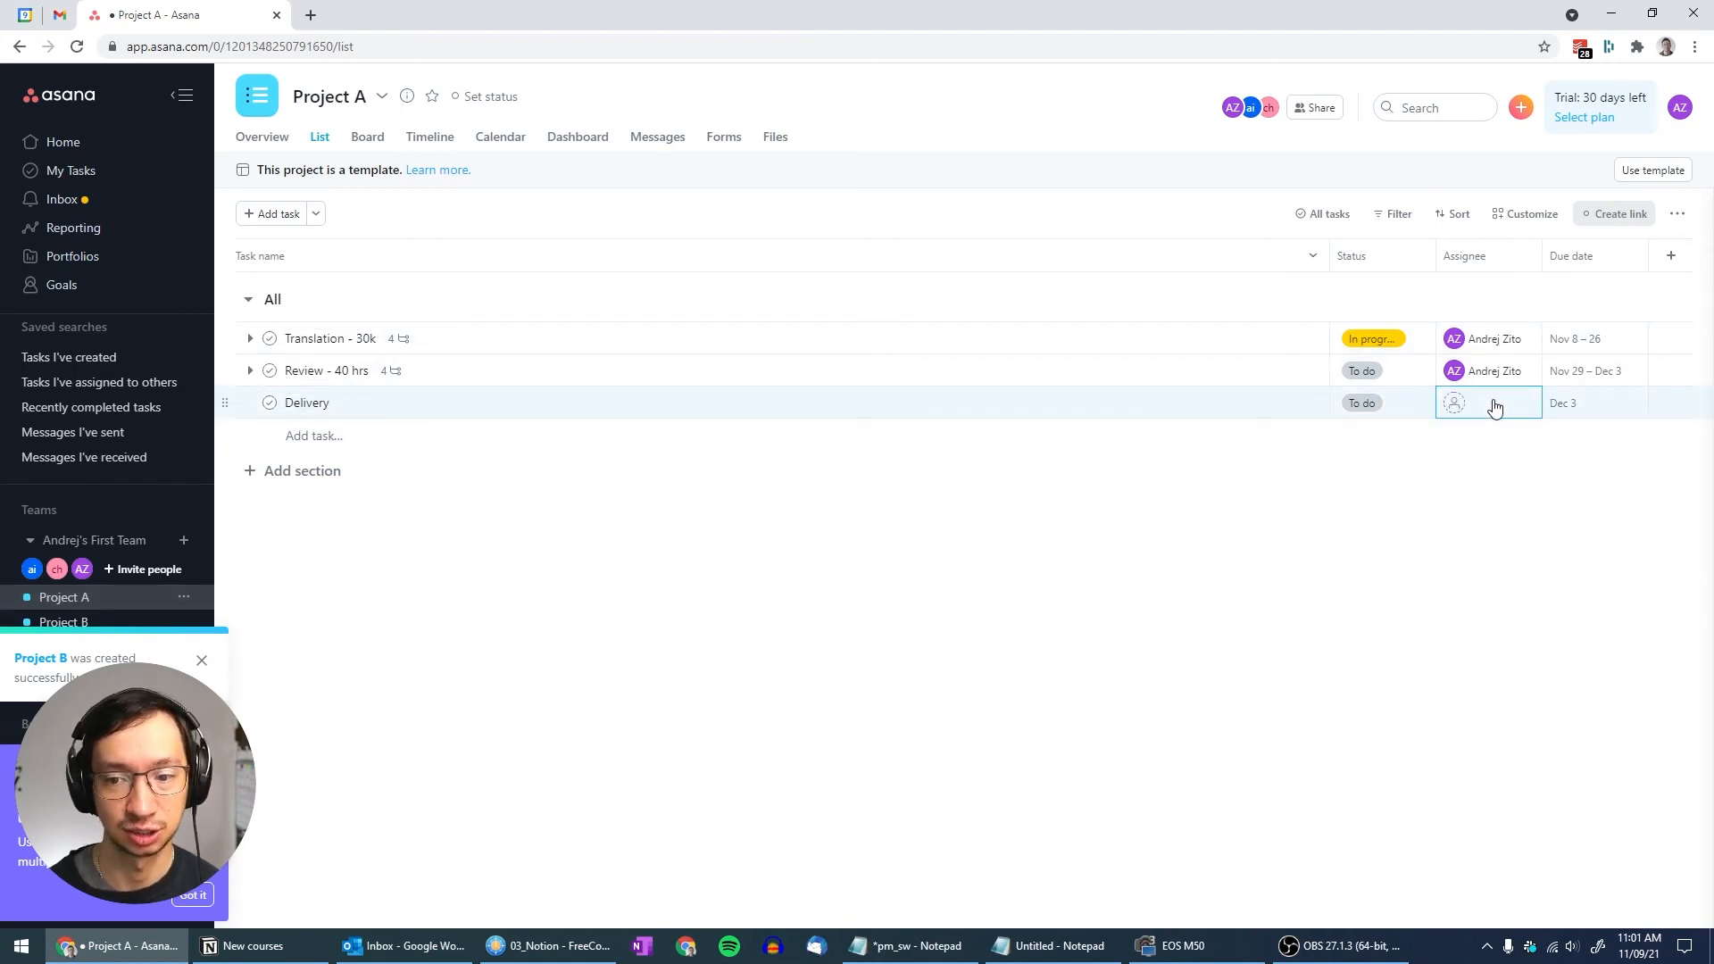
View My Tasks on the Calendar, then open the Reporting page
left_click(79, 172)
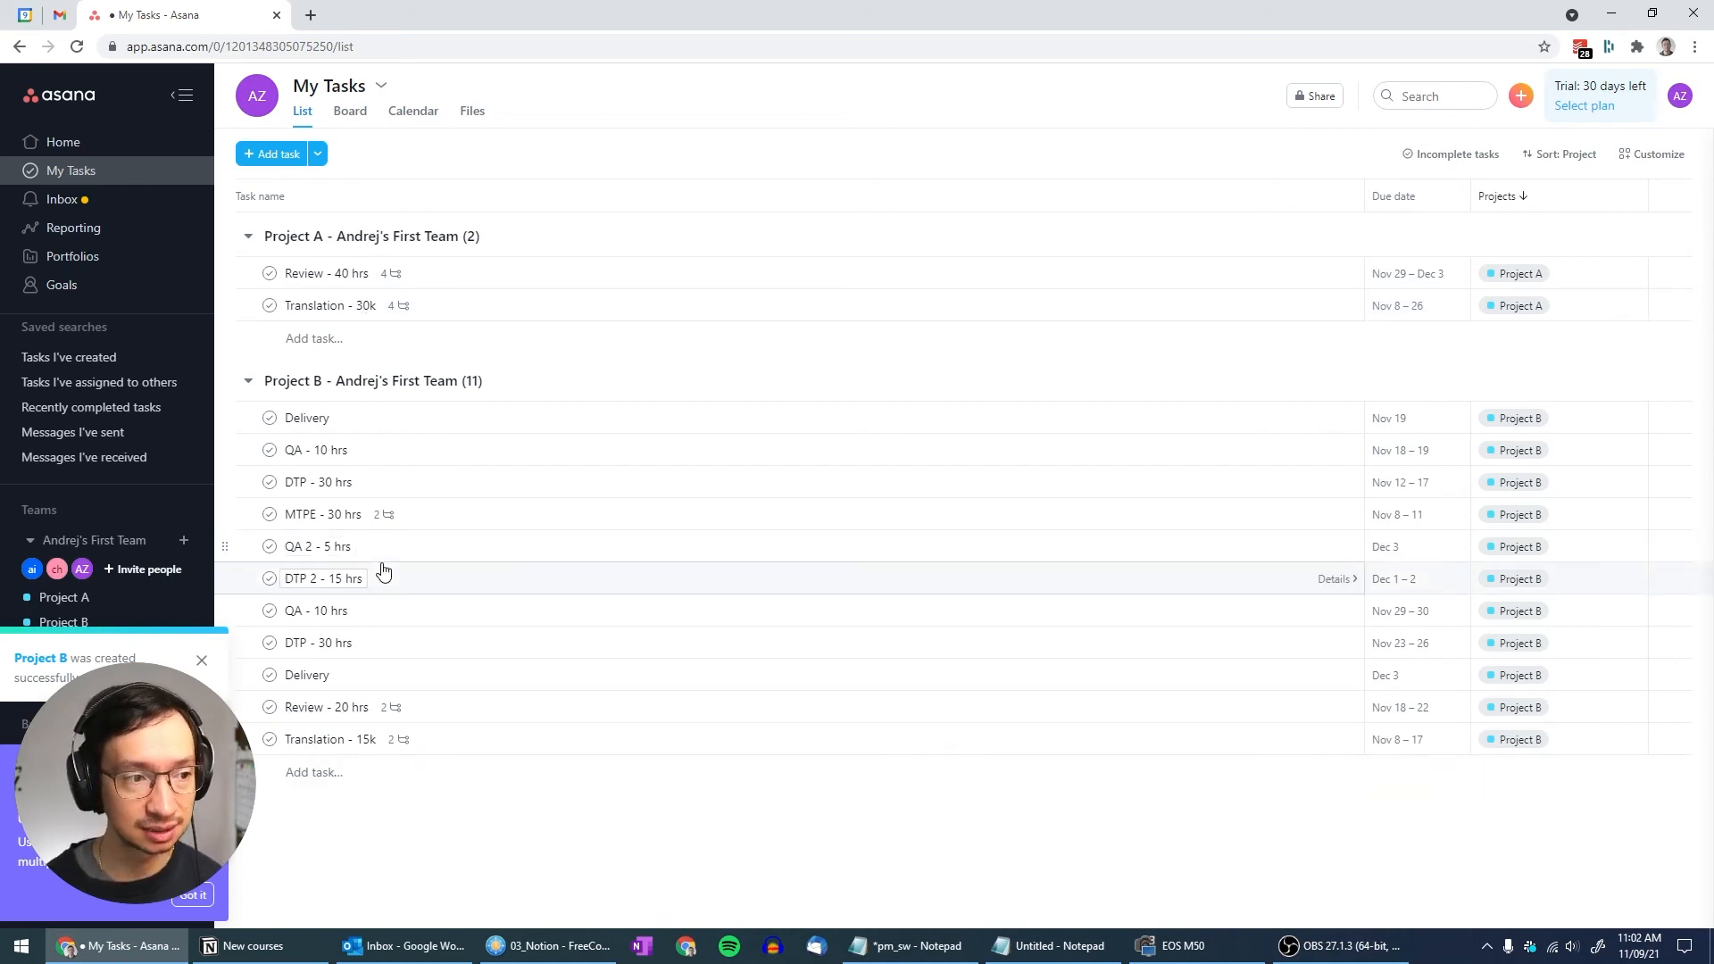
left_click(412, 113)
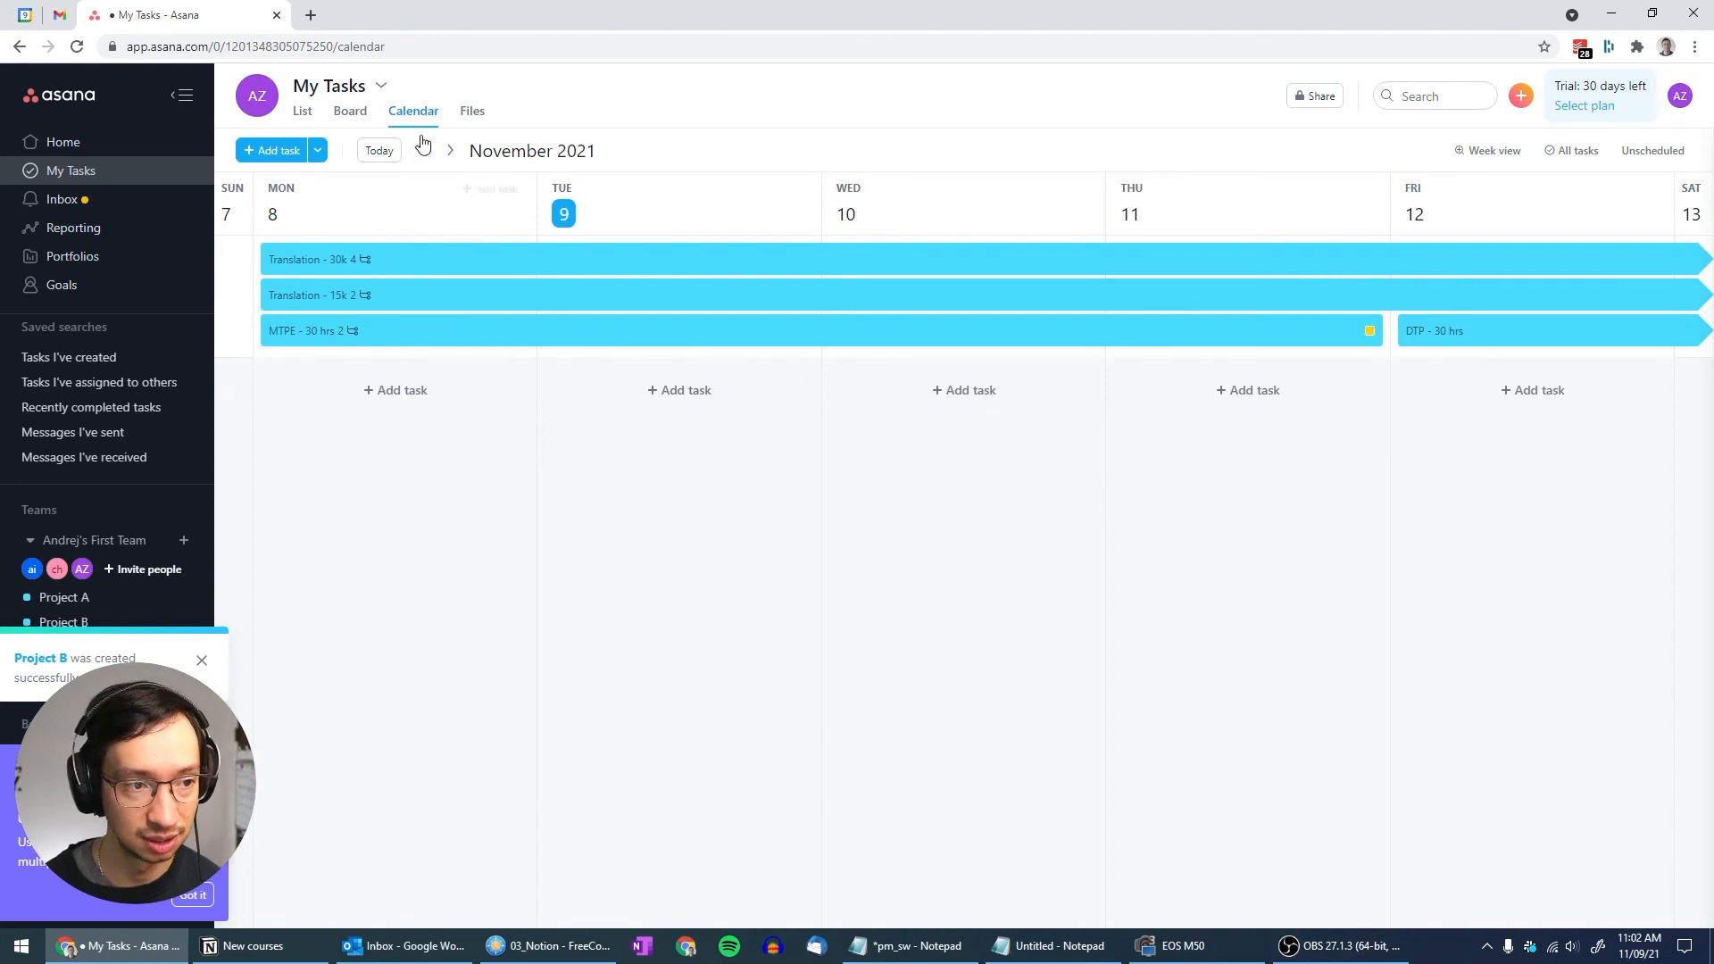
left_click(73, 227)
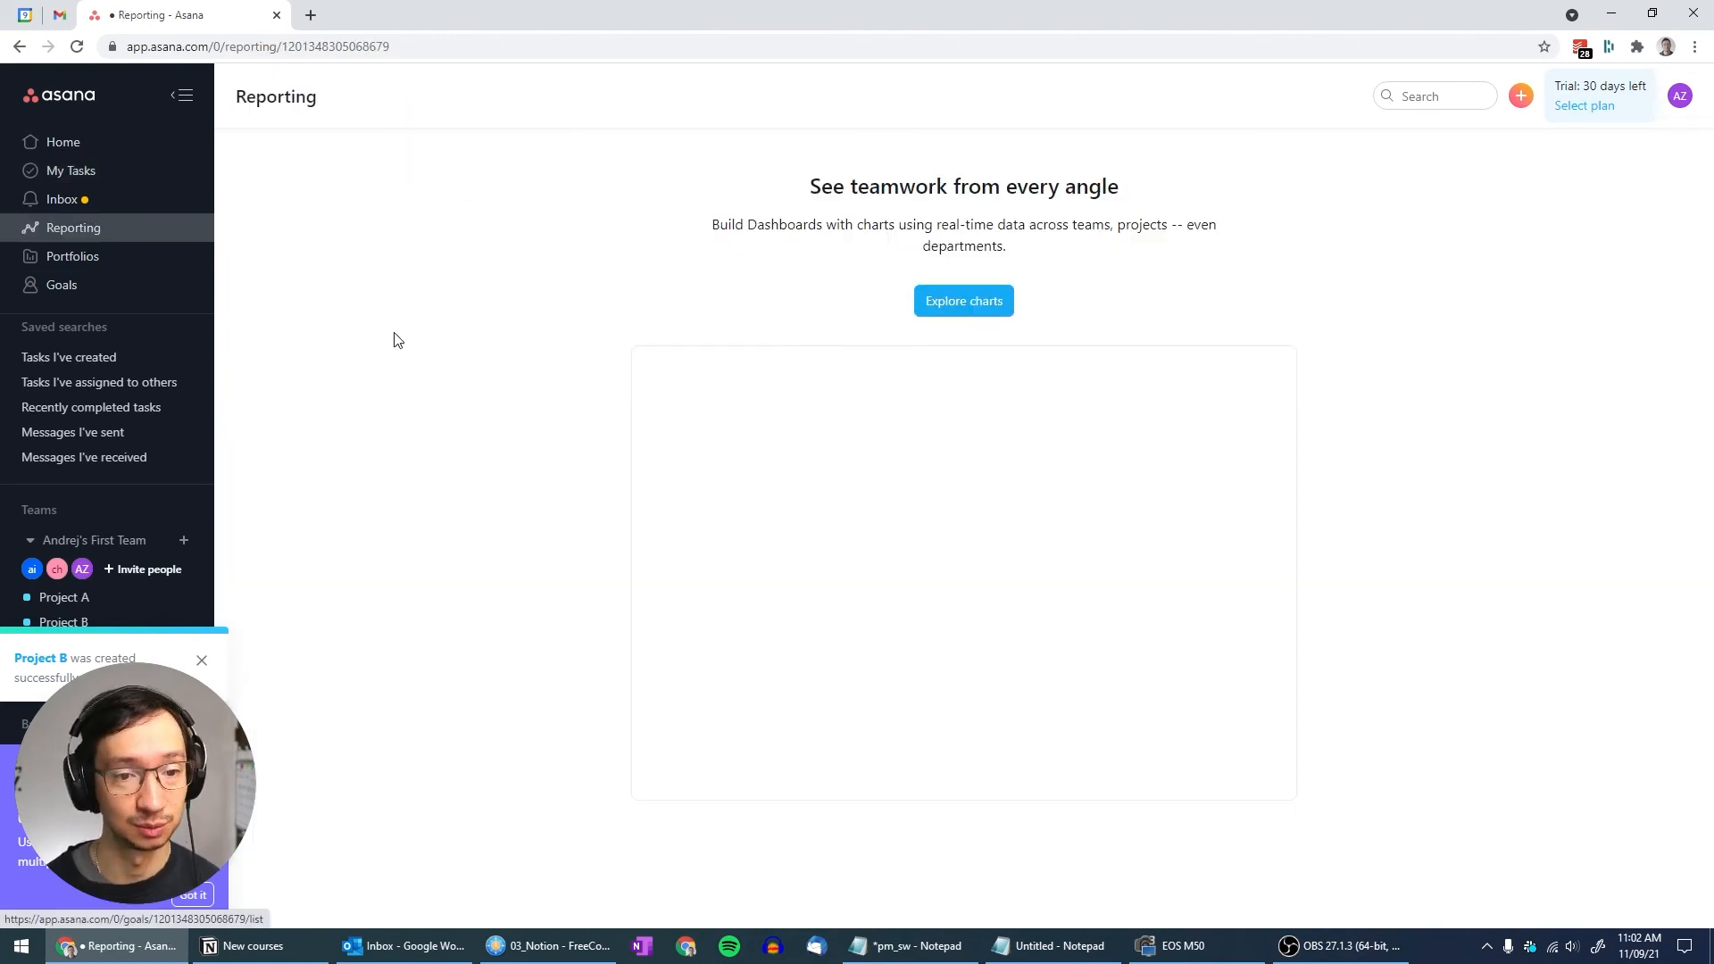
Create an empty New Dashboard, browse the charts without adding any, then go to Portfolios
left_click(982, 306)
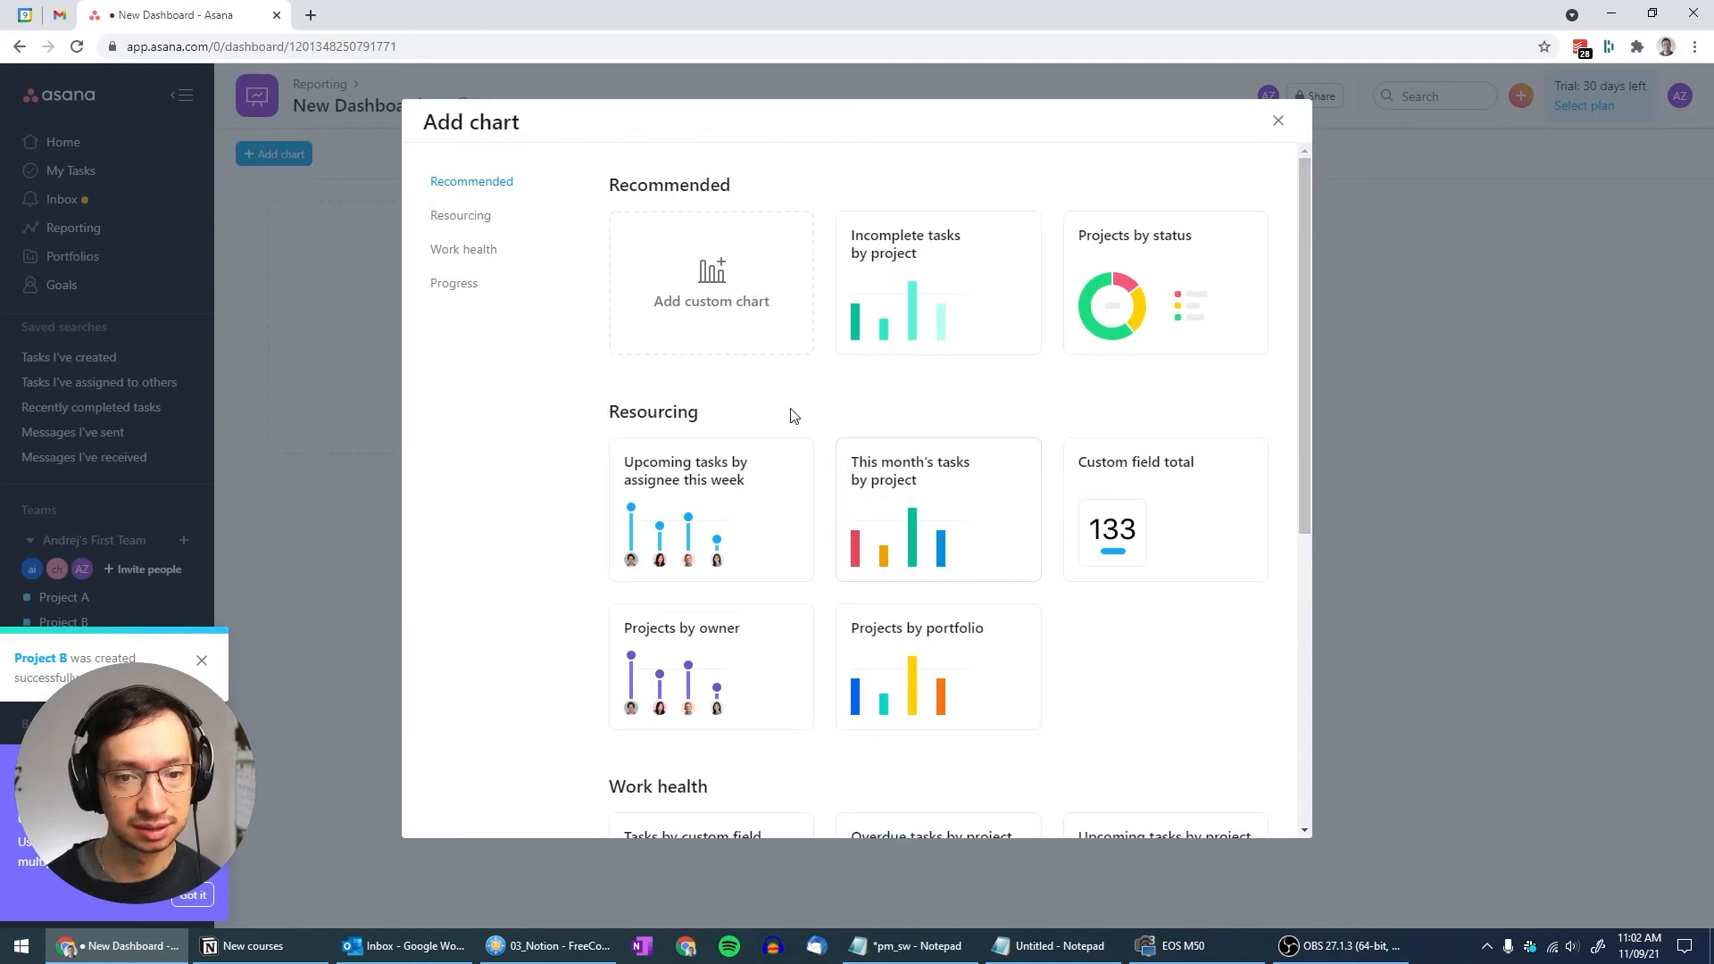
scroll(947, 320, "down", 6)
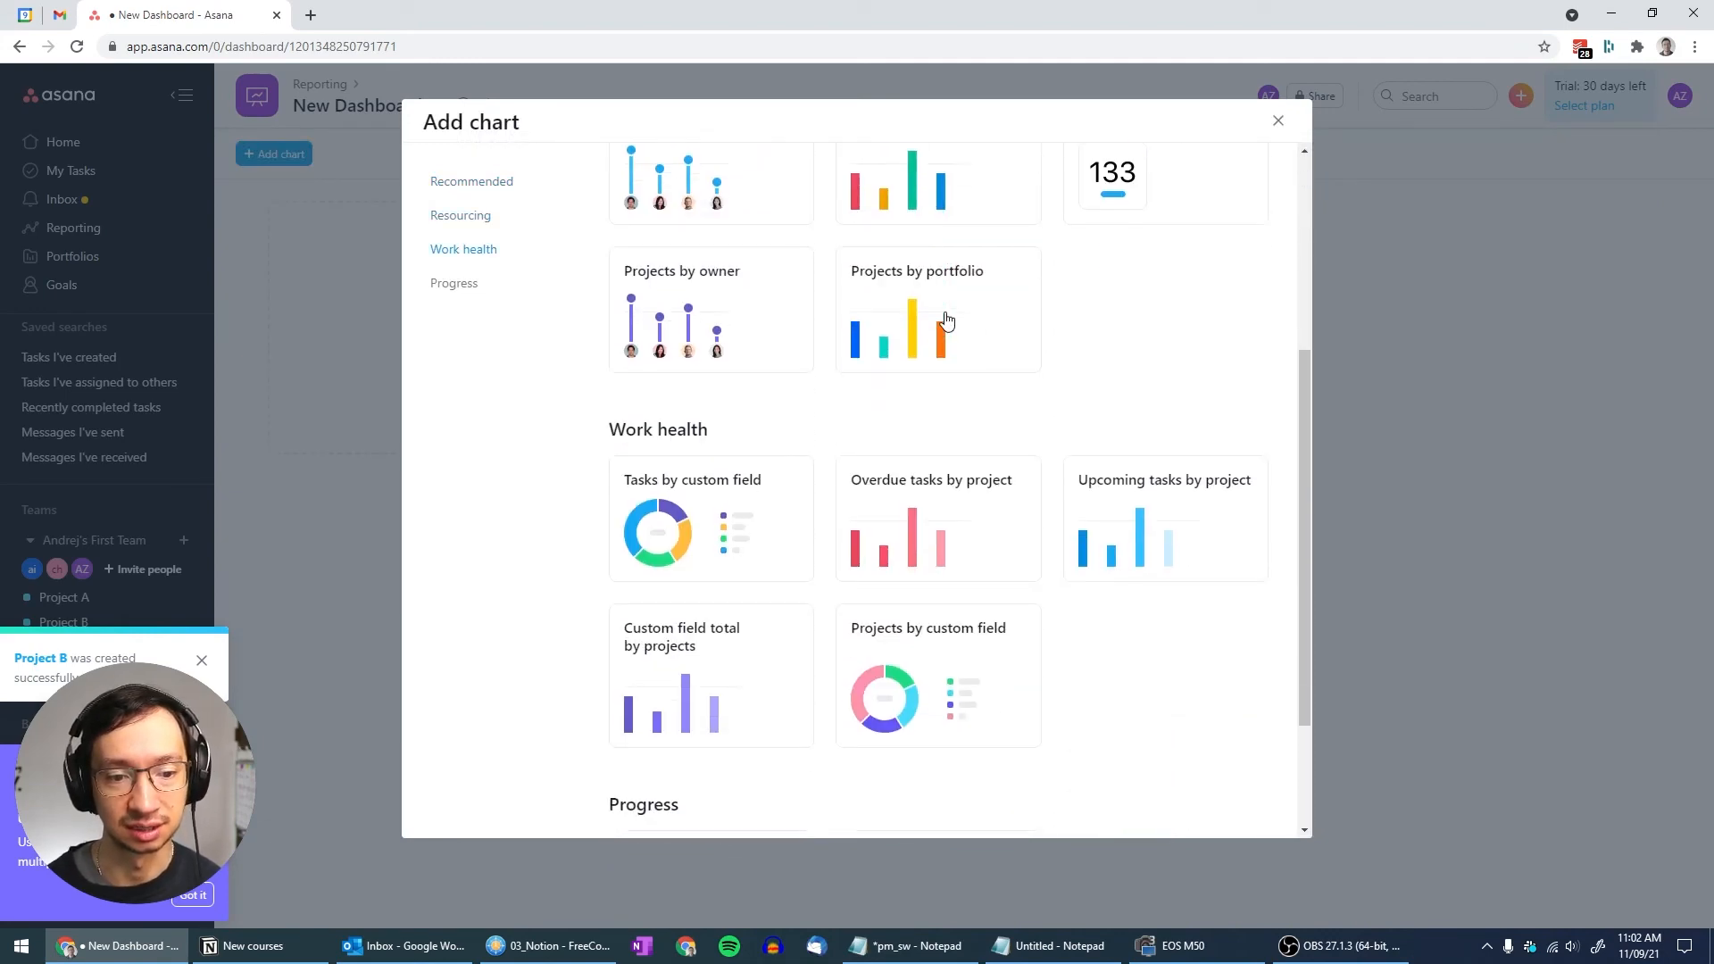
scroll(964, 529, "up", 6)
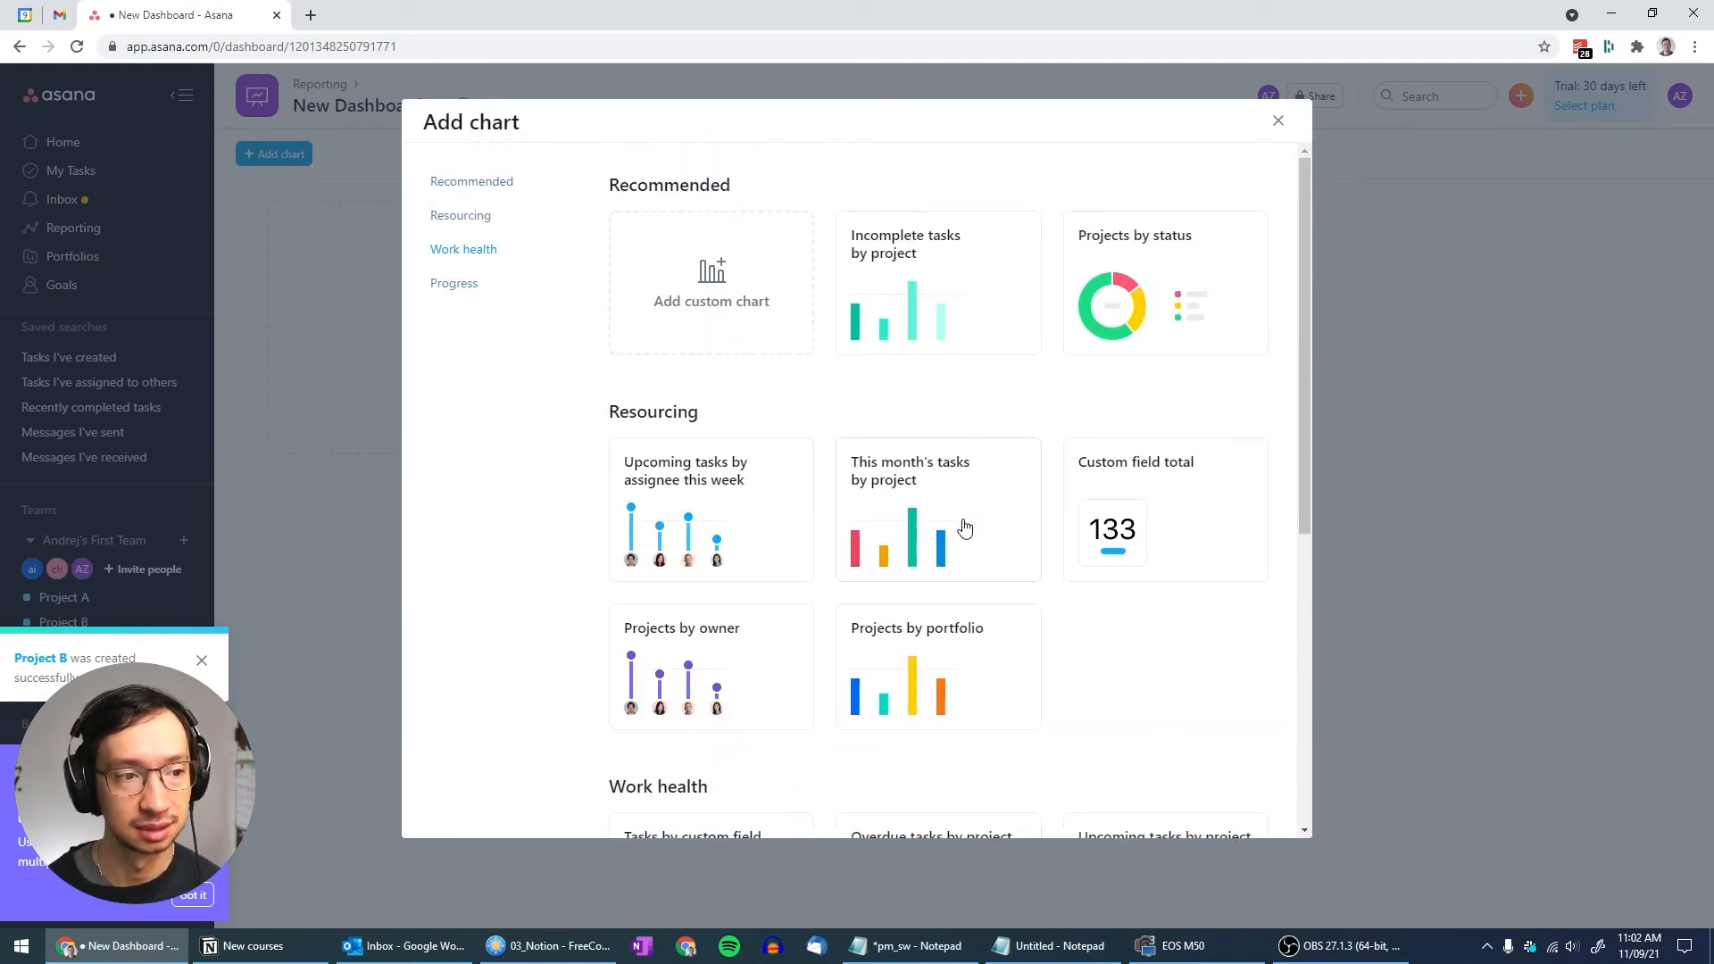
scroll(965, 529, "down", 6)
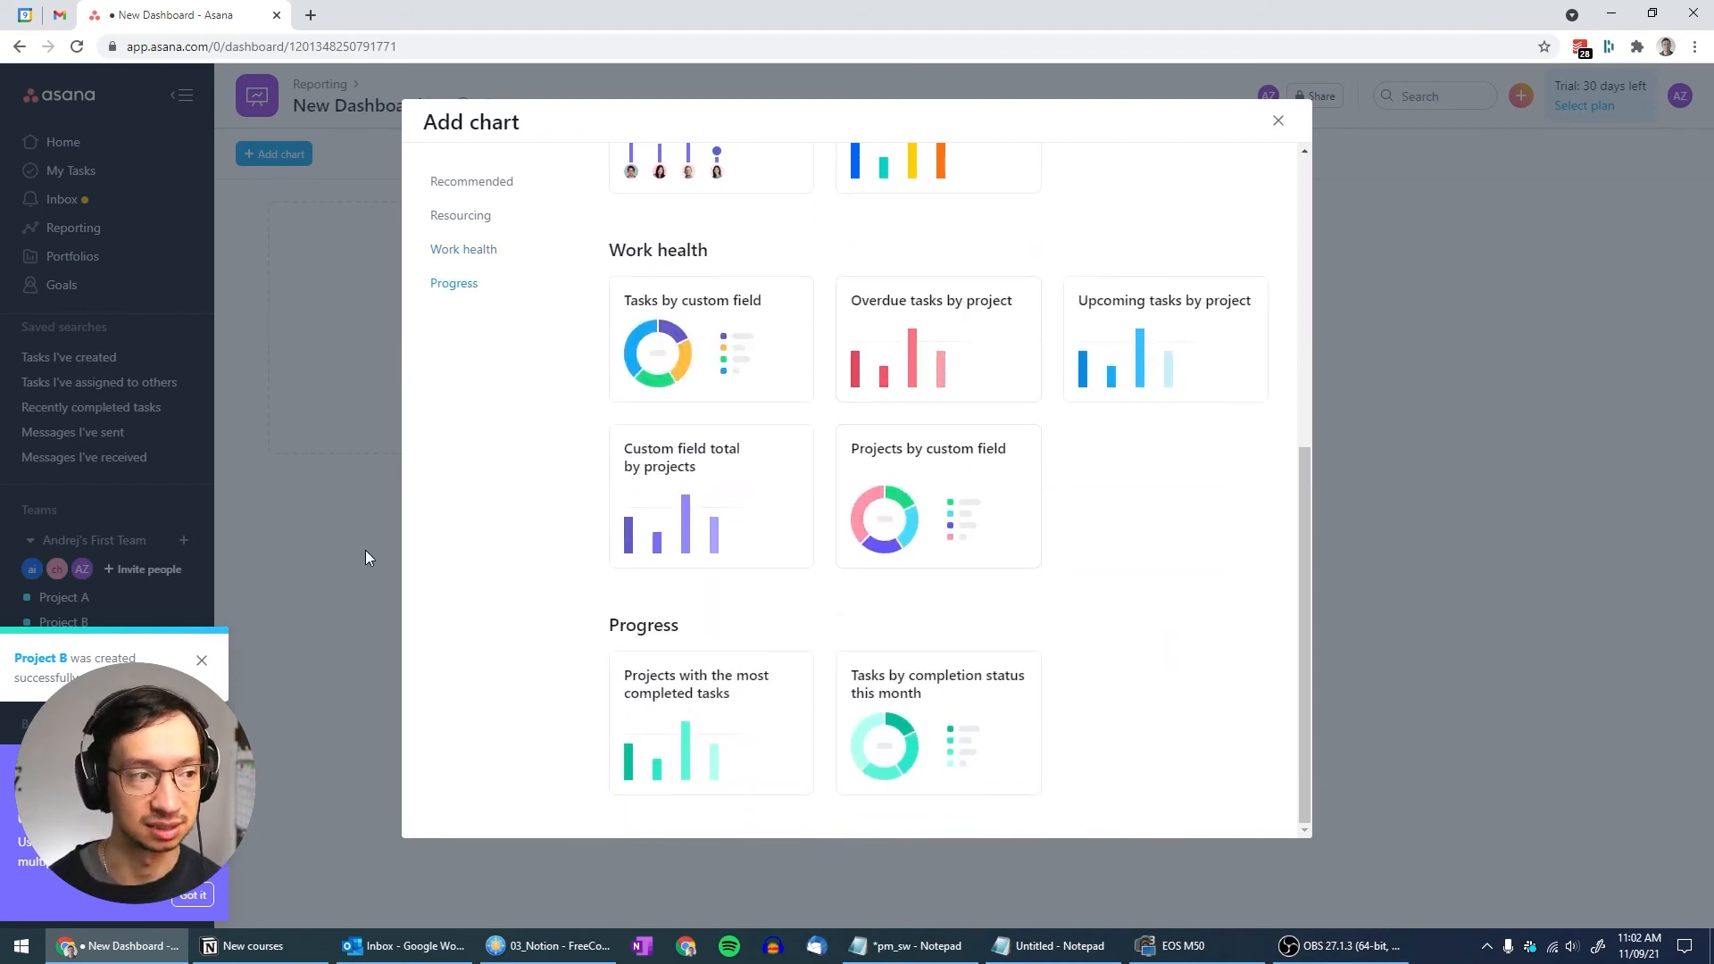
left_click(1280, 122)
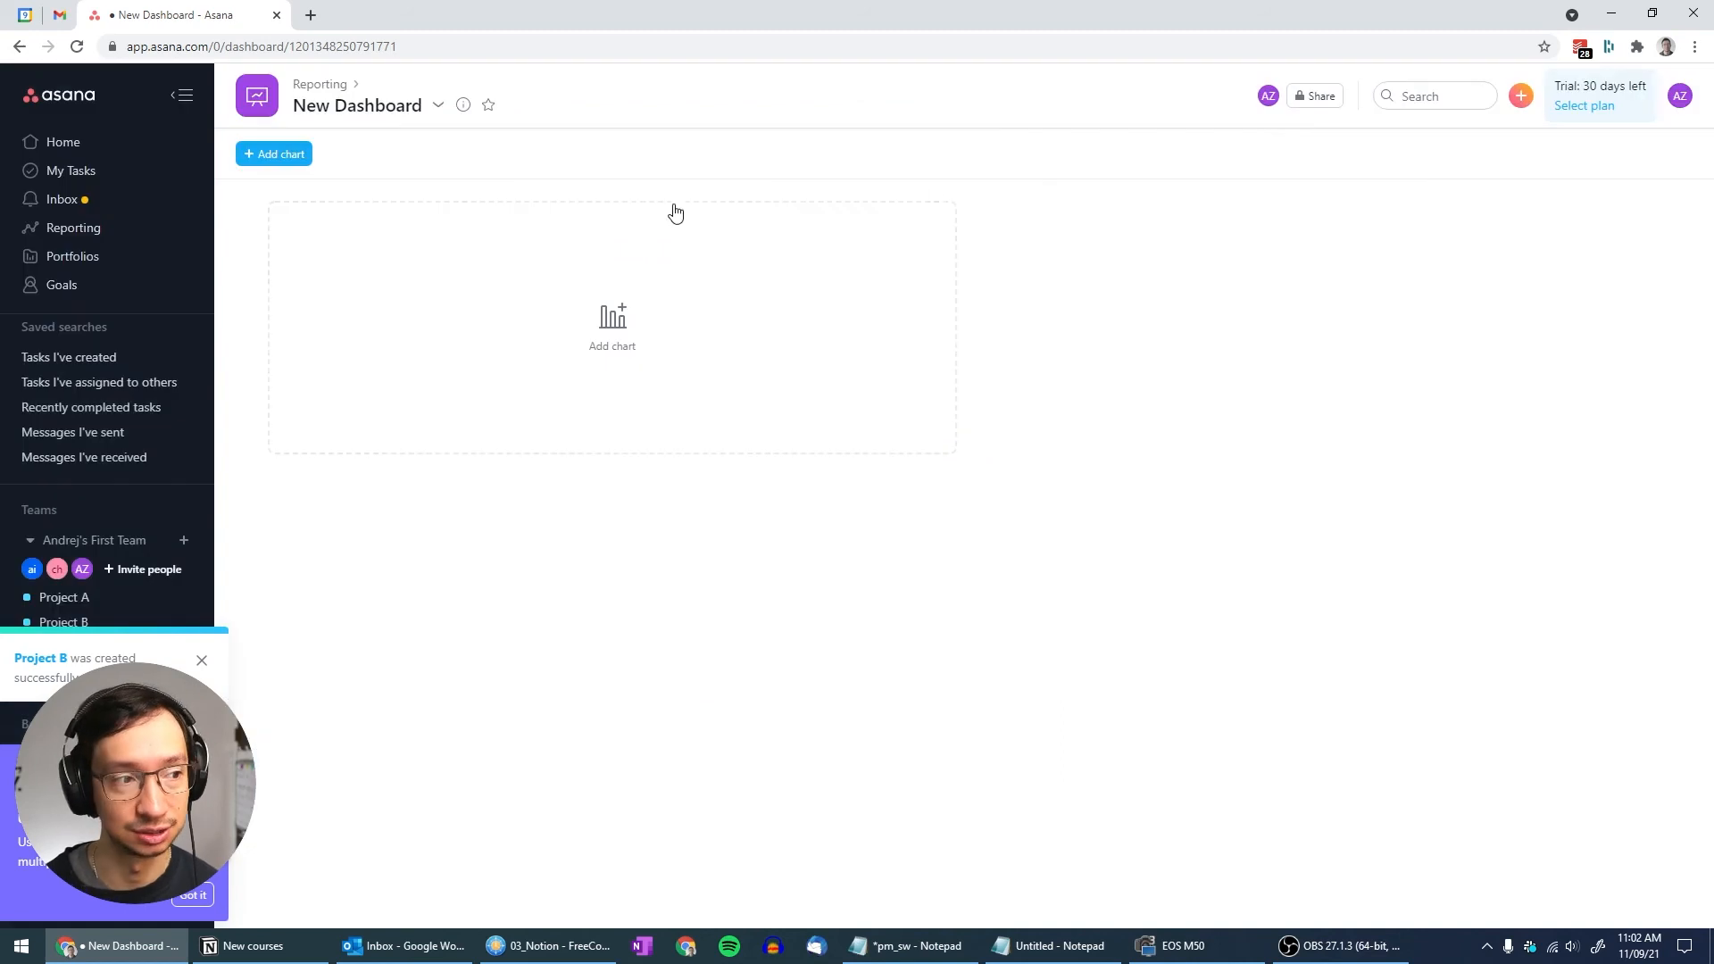
left_click(80, 261)
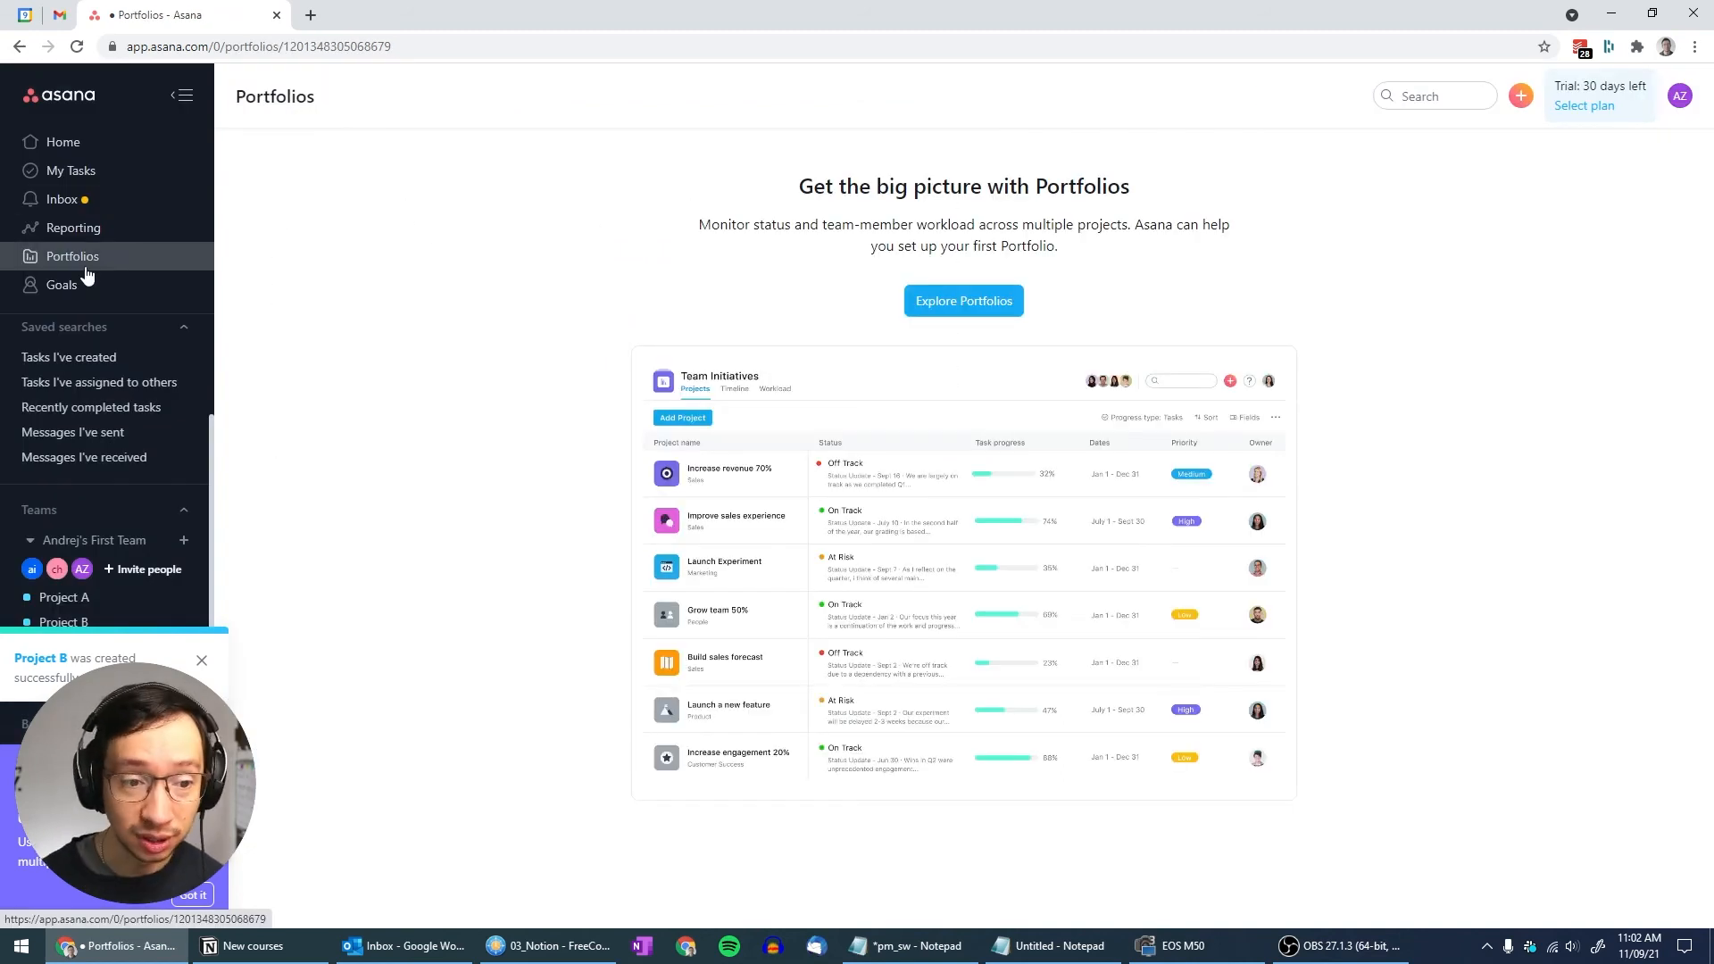
Create My Portfolio holding Project A and Project B via Explore Portfolios
left_click(963, 301)
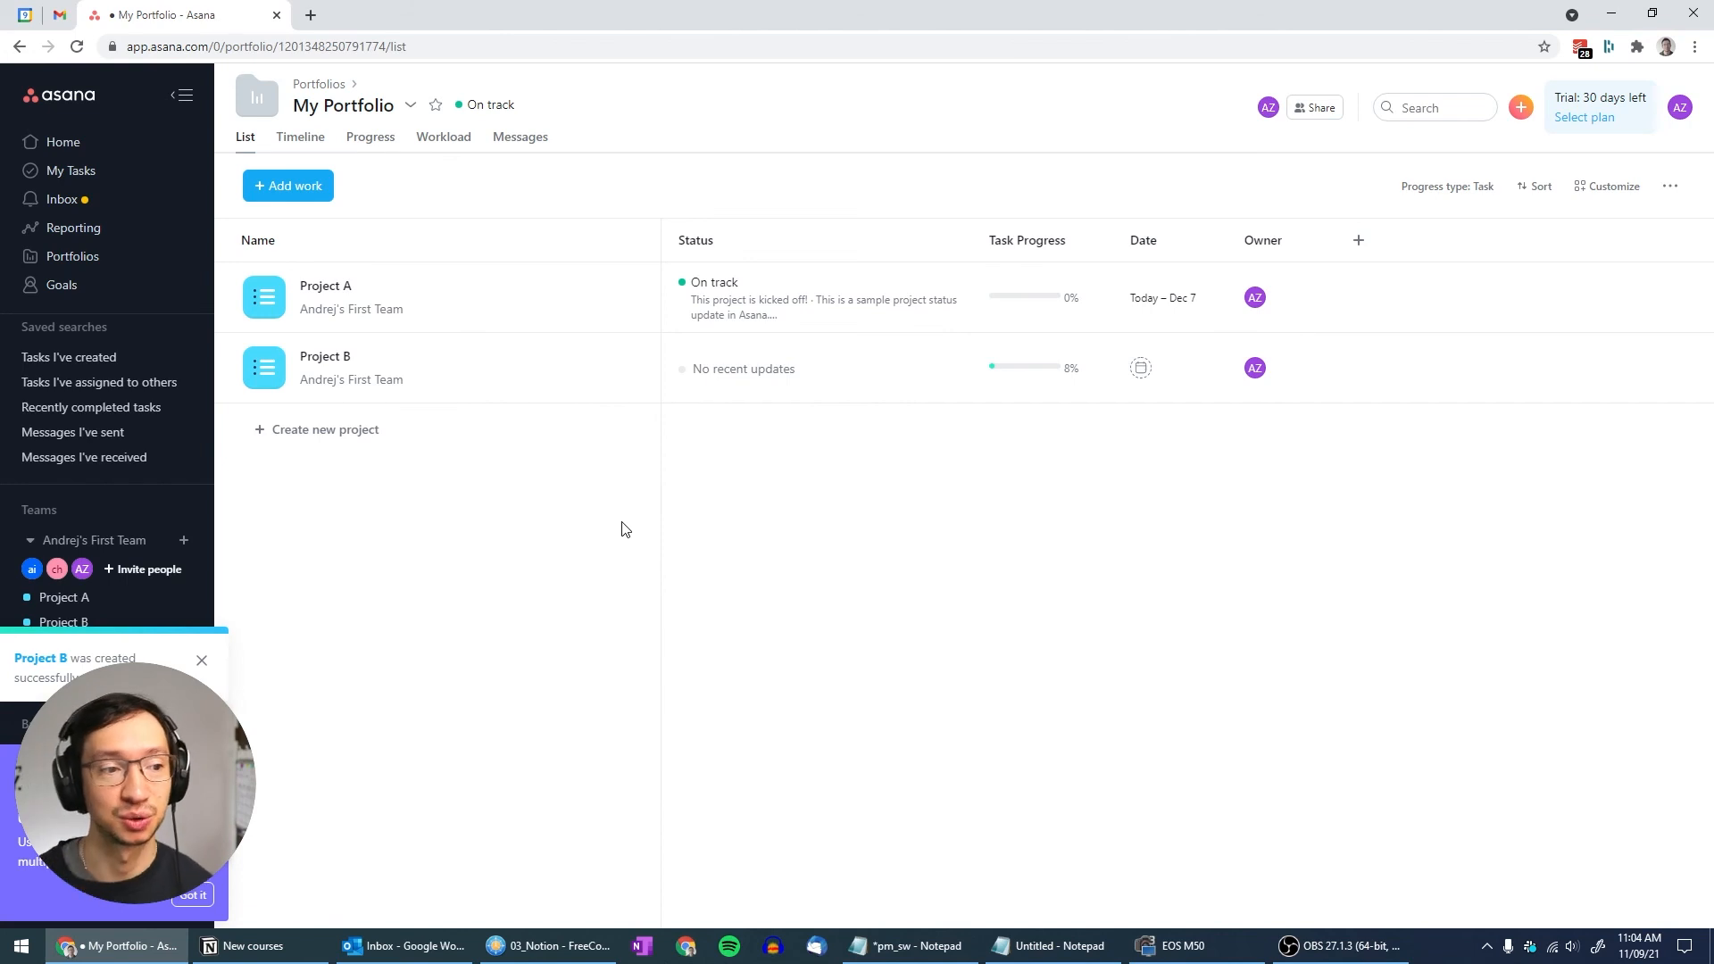
Open Project A from My Portfolio, then Project B's task list from the sidebar
left_click(312, 364)
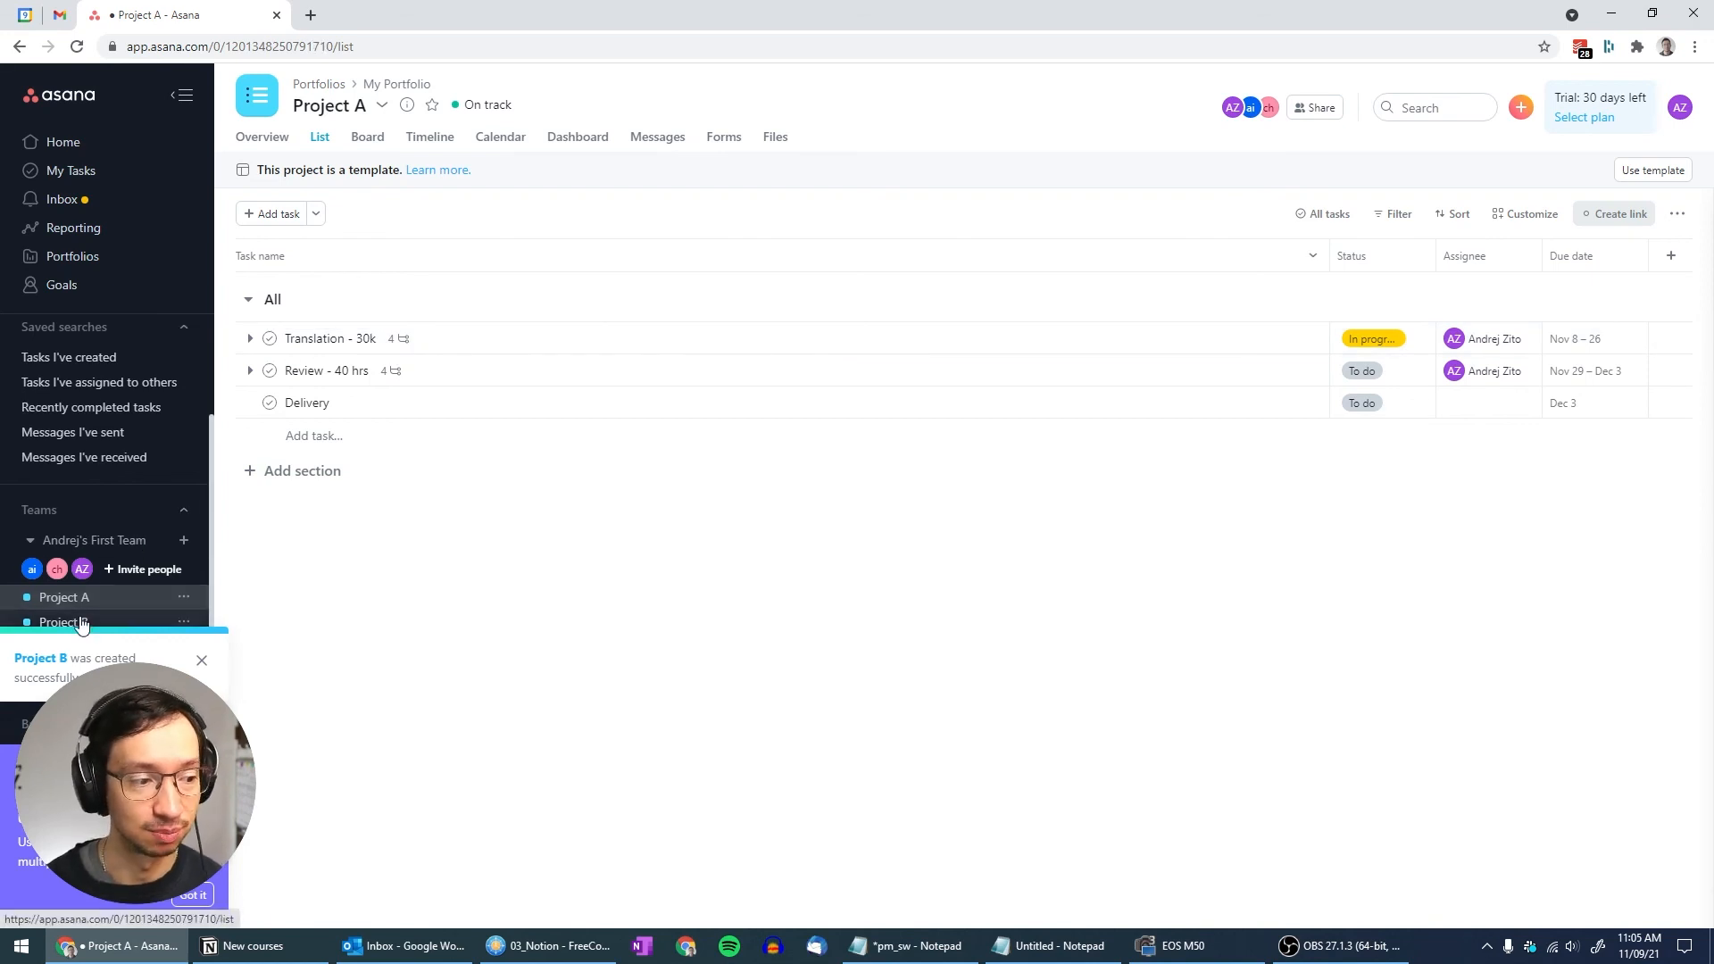
left_click(35, 621)
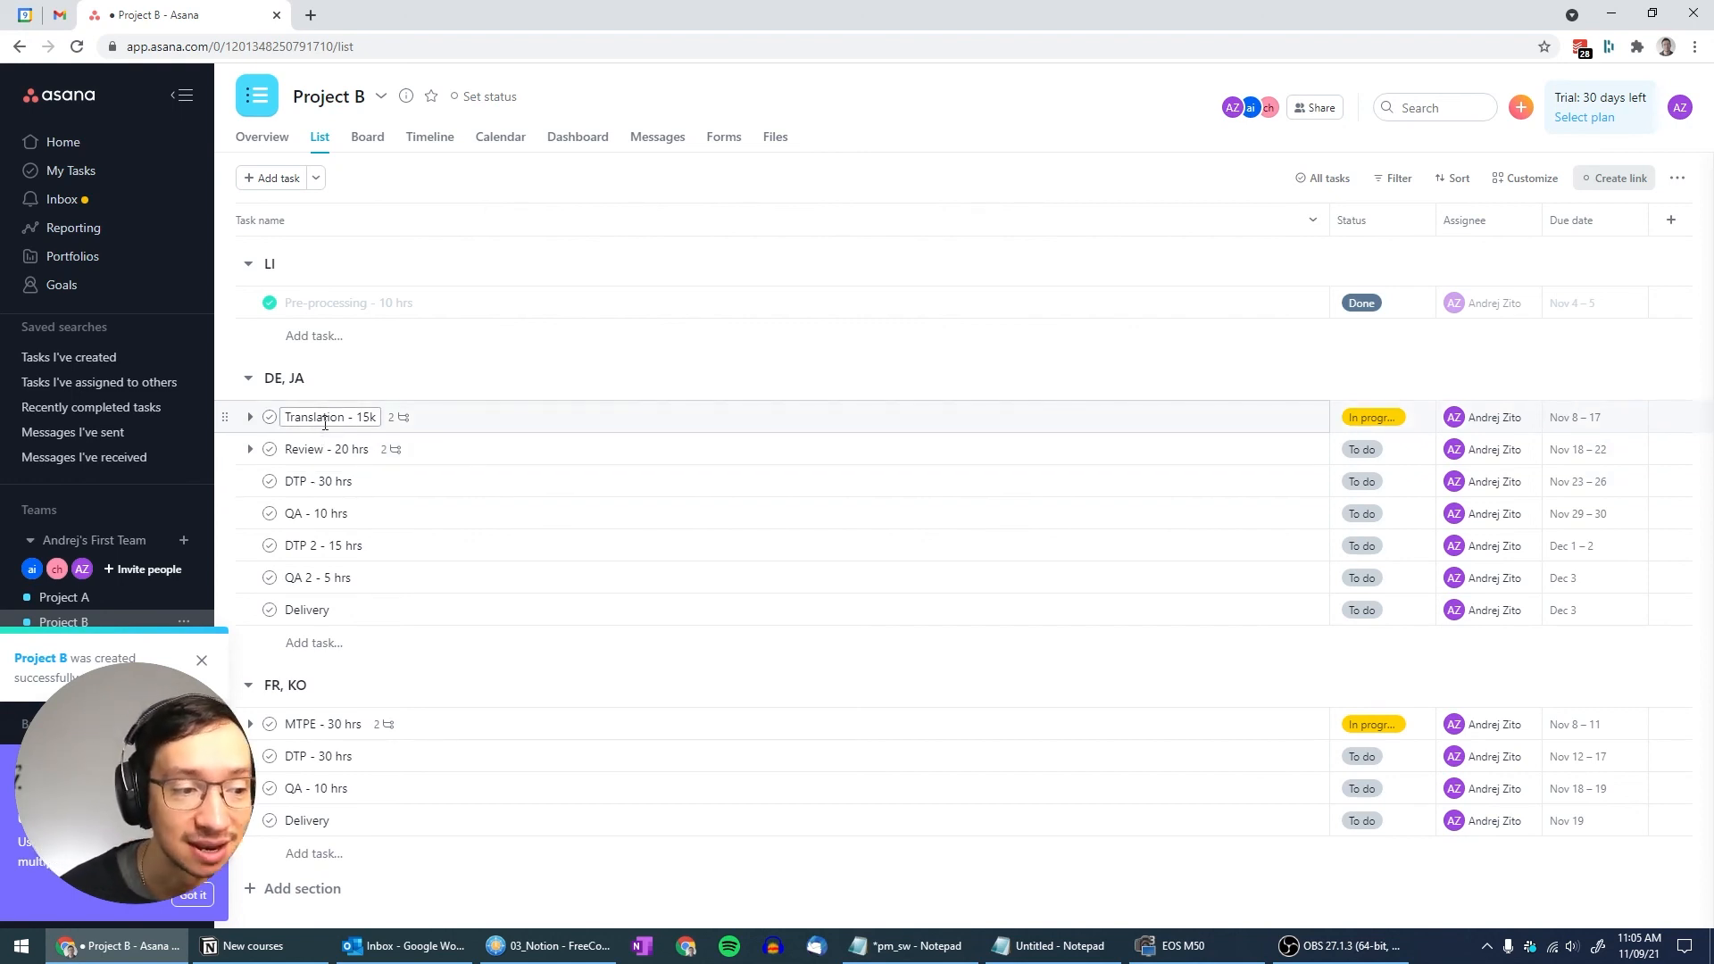
left_click(437, 141)
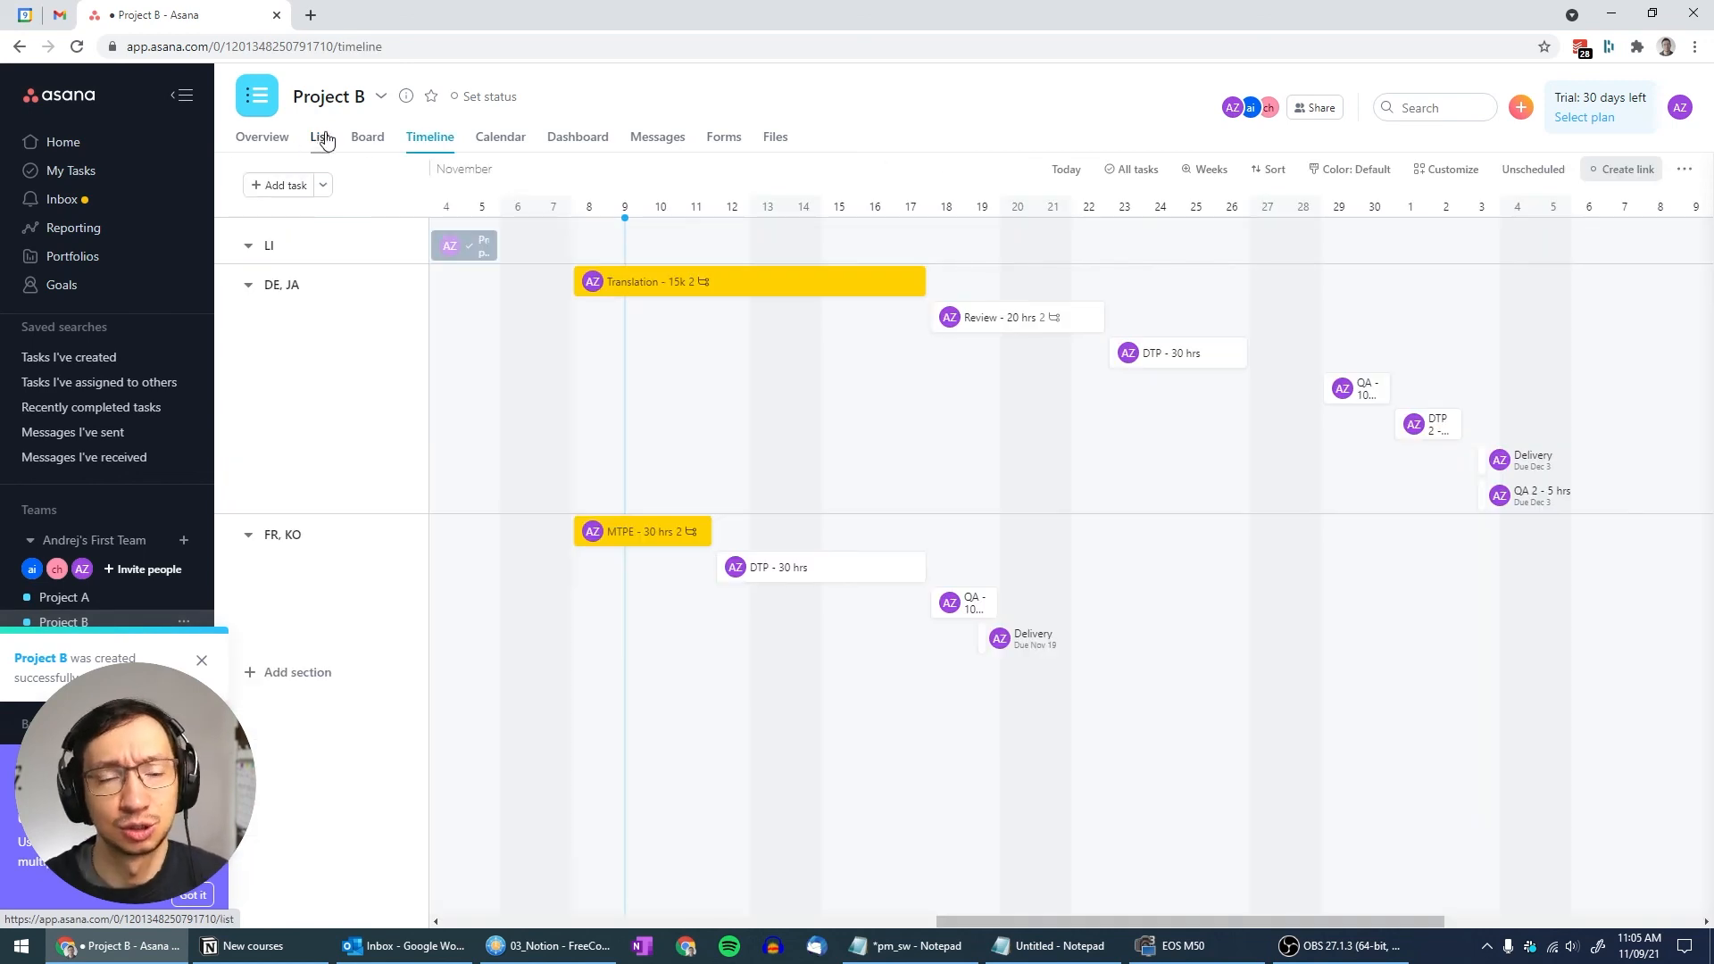
left_click(320, 137)
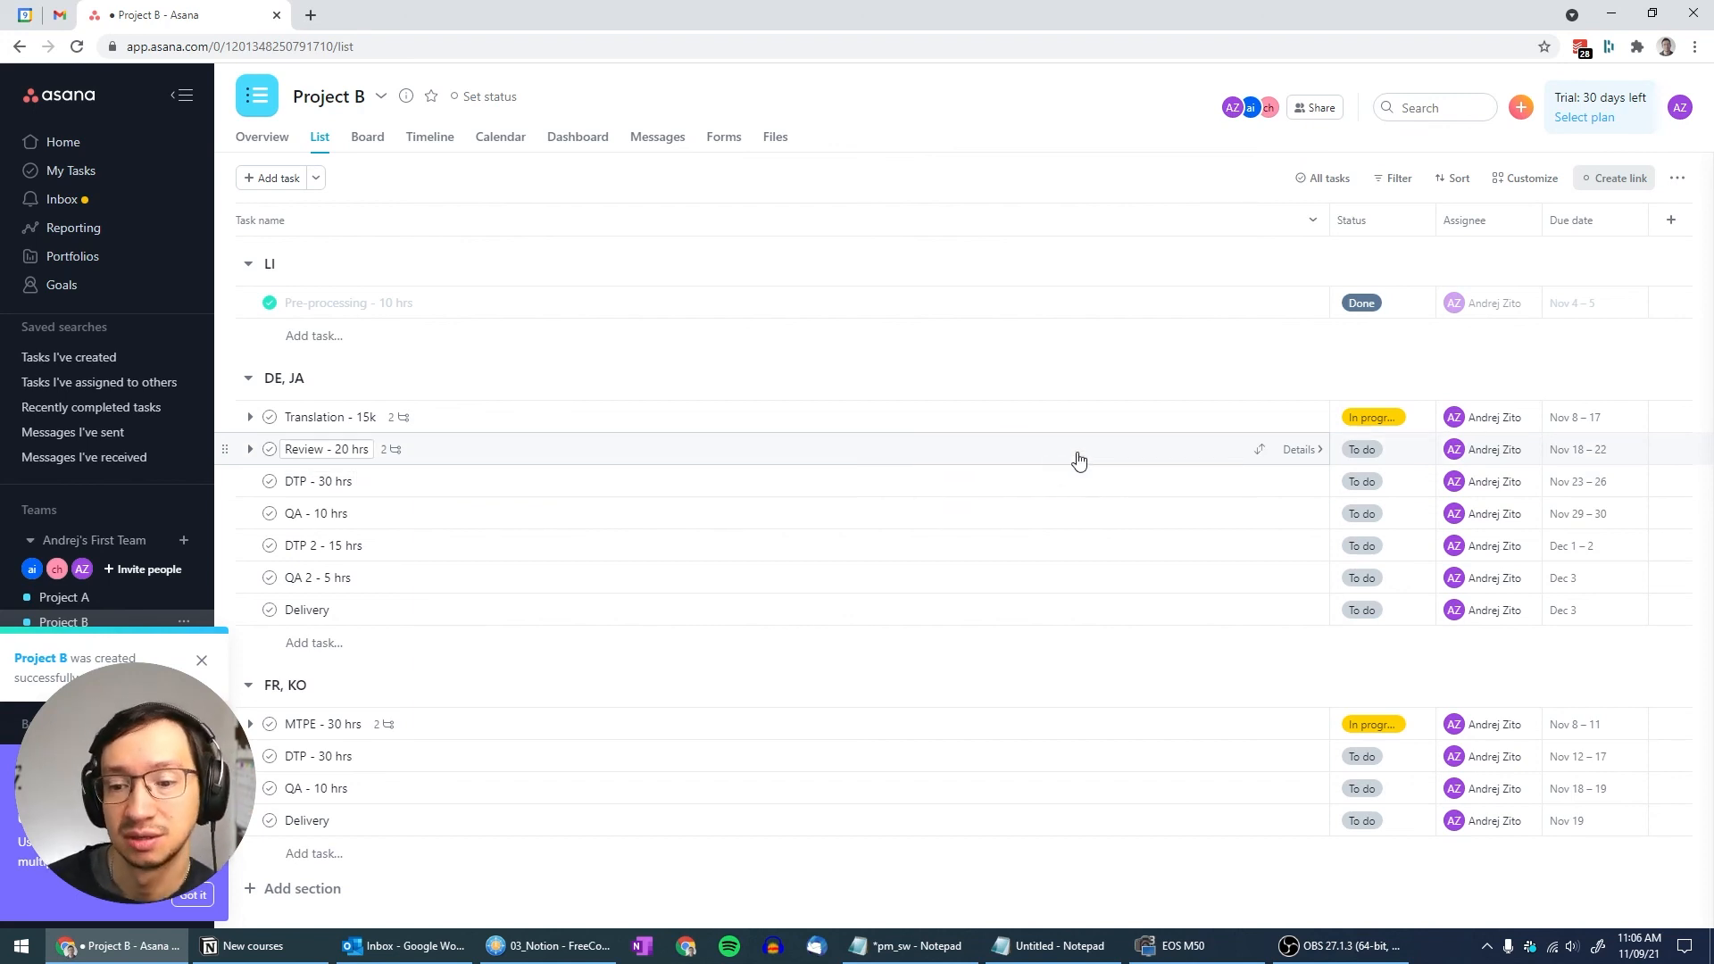
left_click(263, 138)
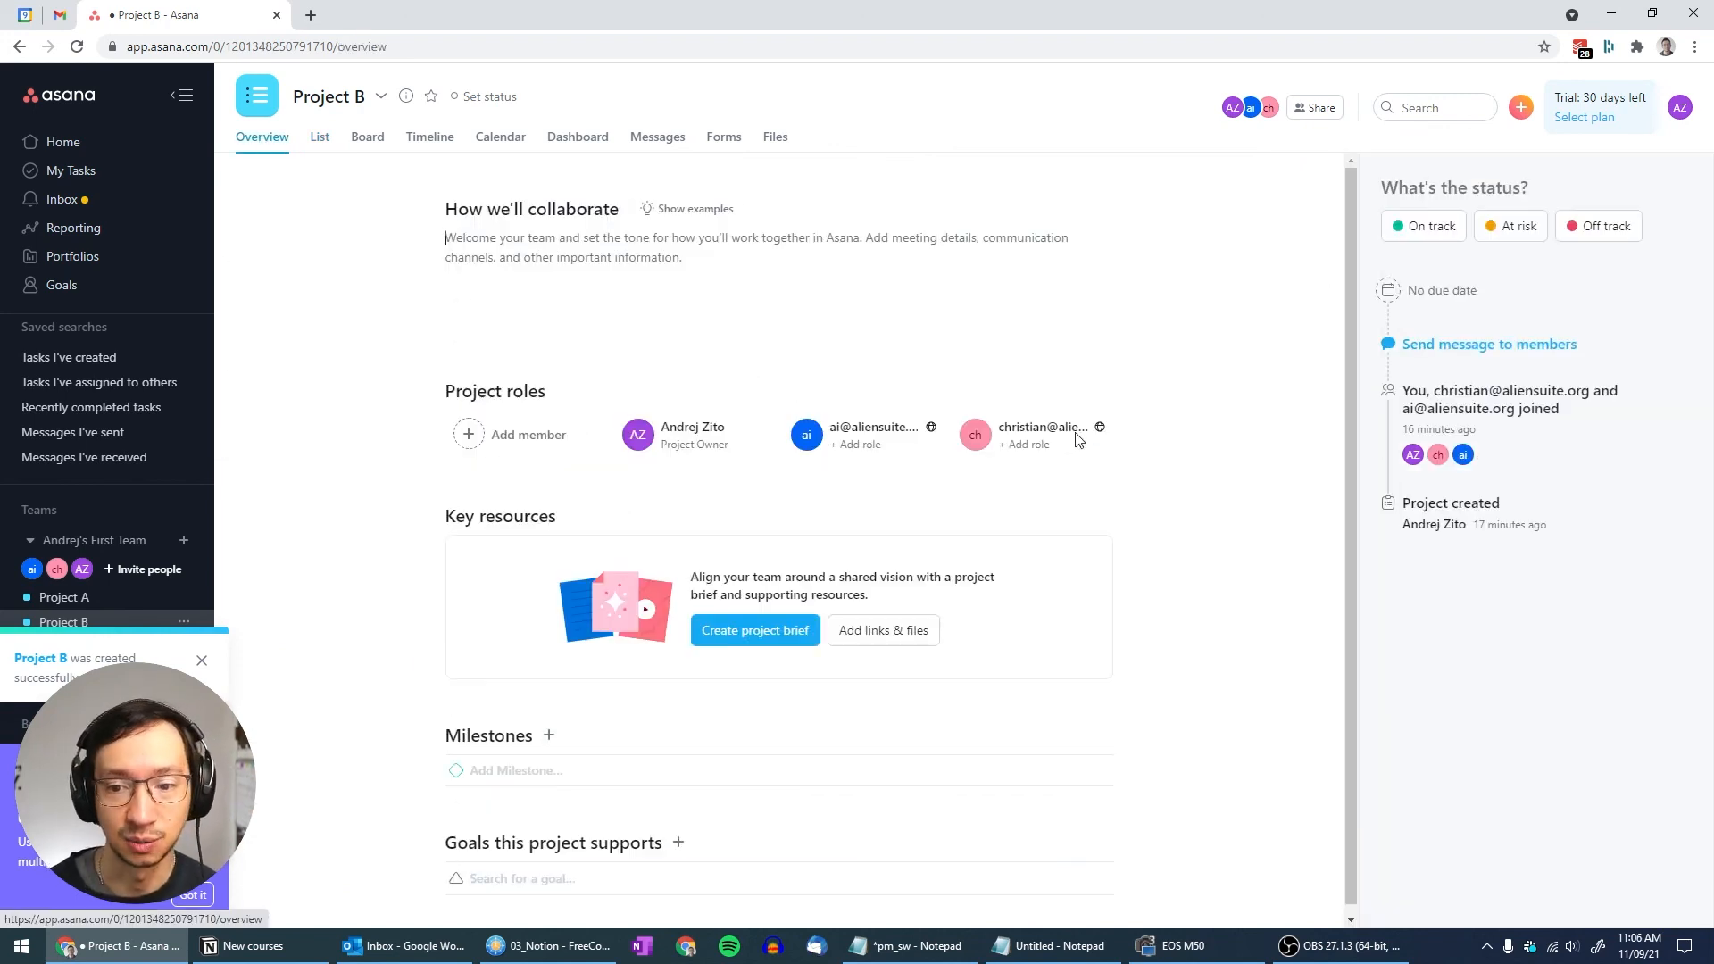
left_click(315, 139)
left_click(1386, 417)
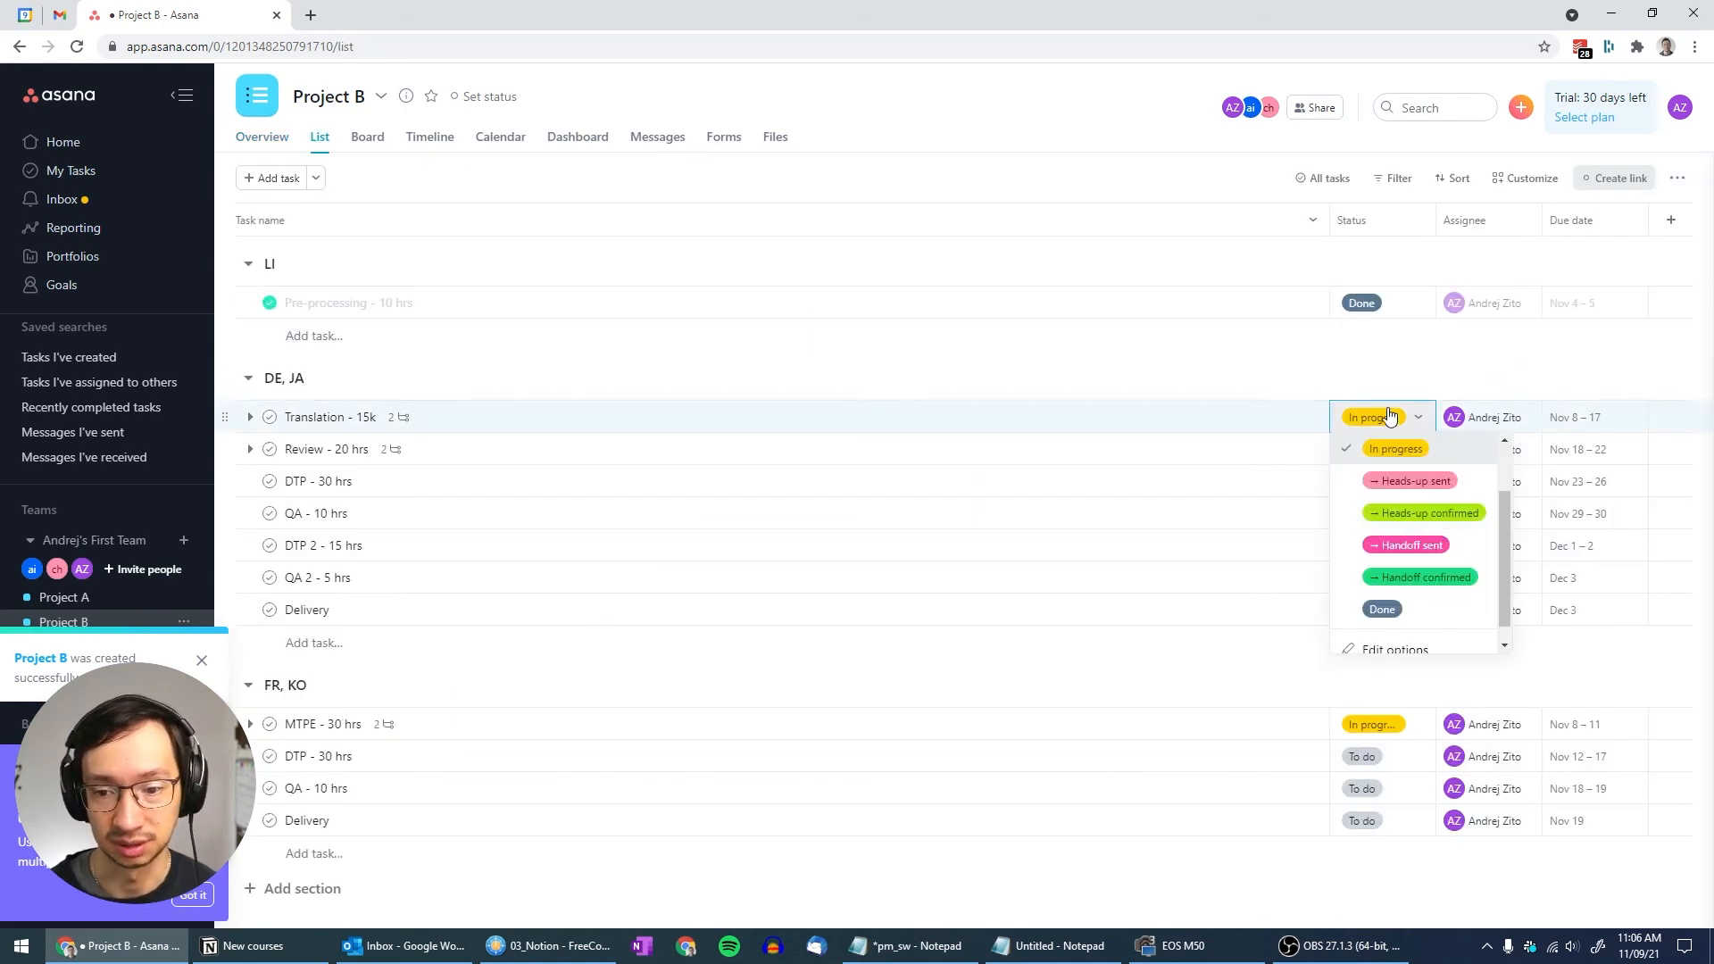